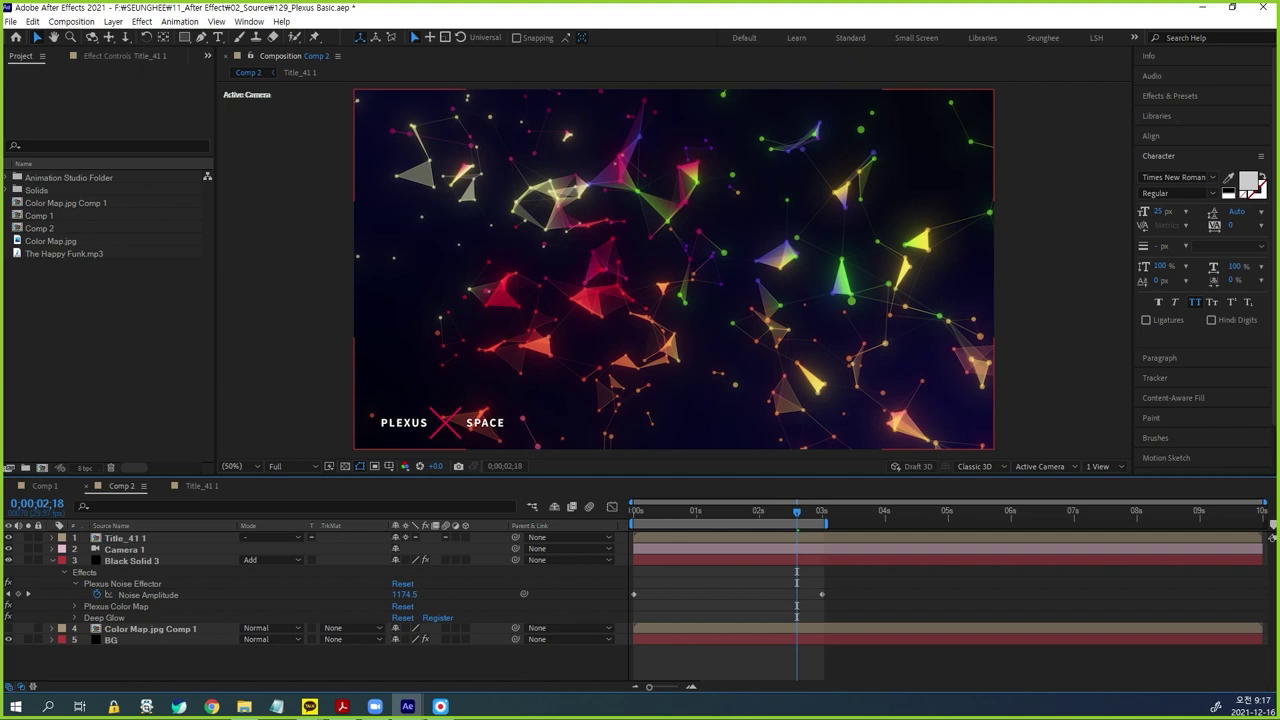
- Preview the finished plexus animation in Comp 2 from its first frame and park at about 0;00;02;18
key("Home")
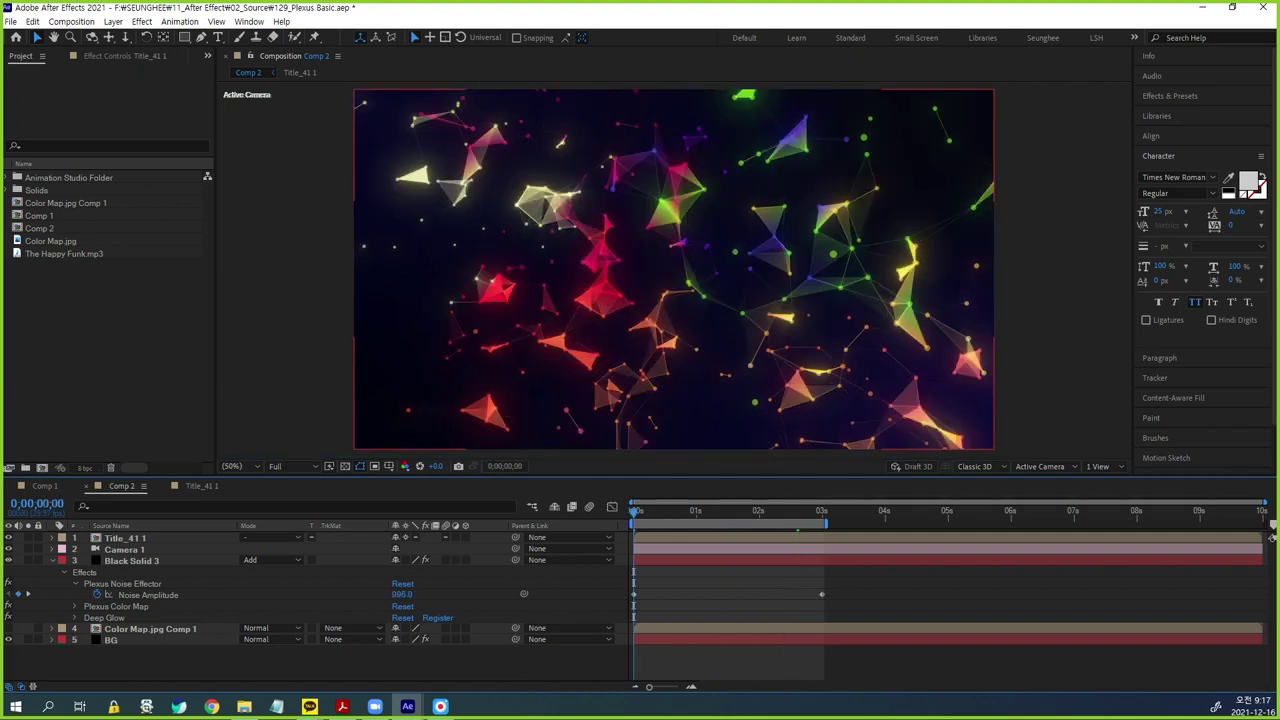
key("space")
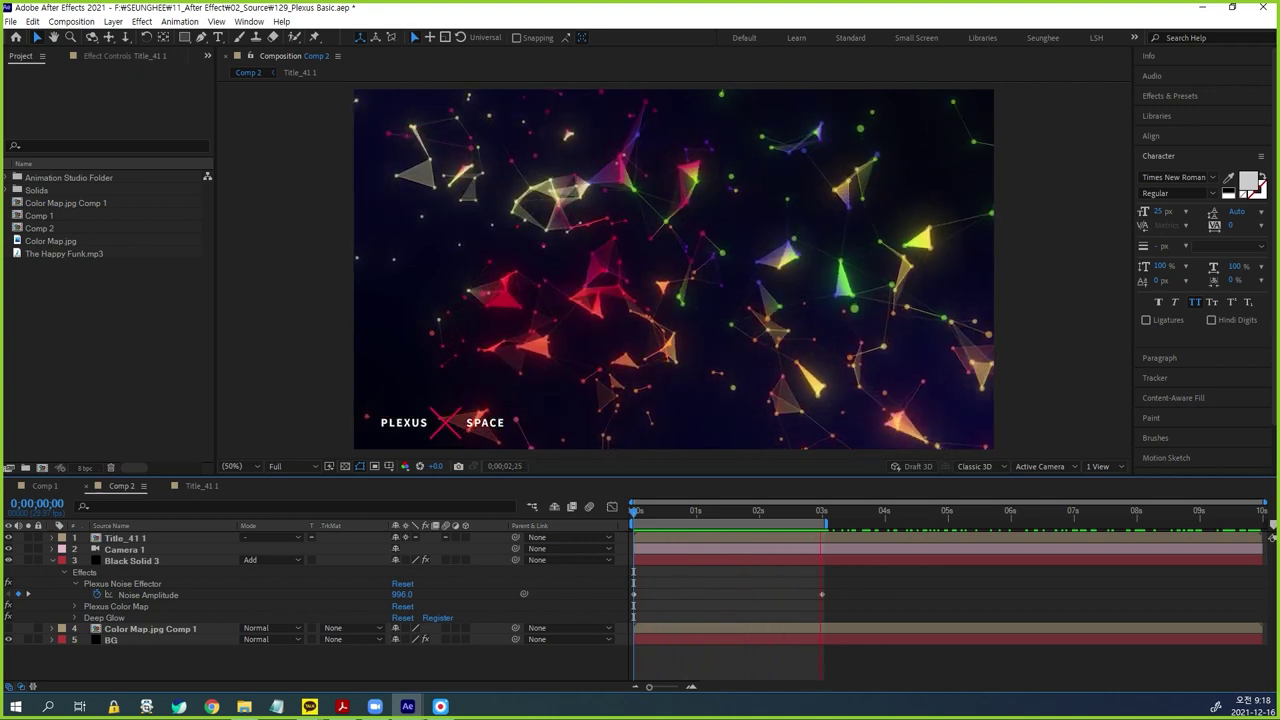
key("space")
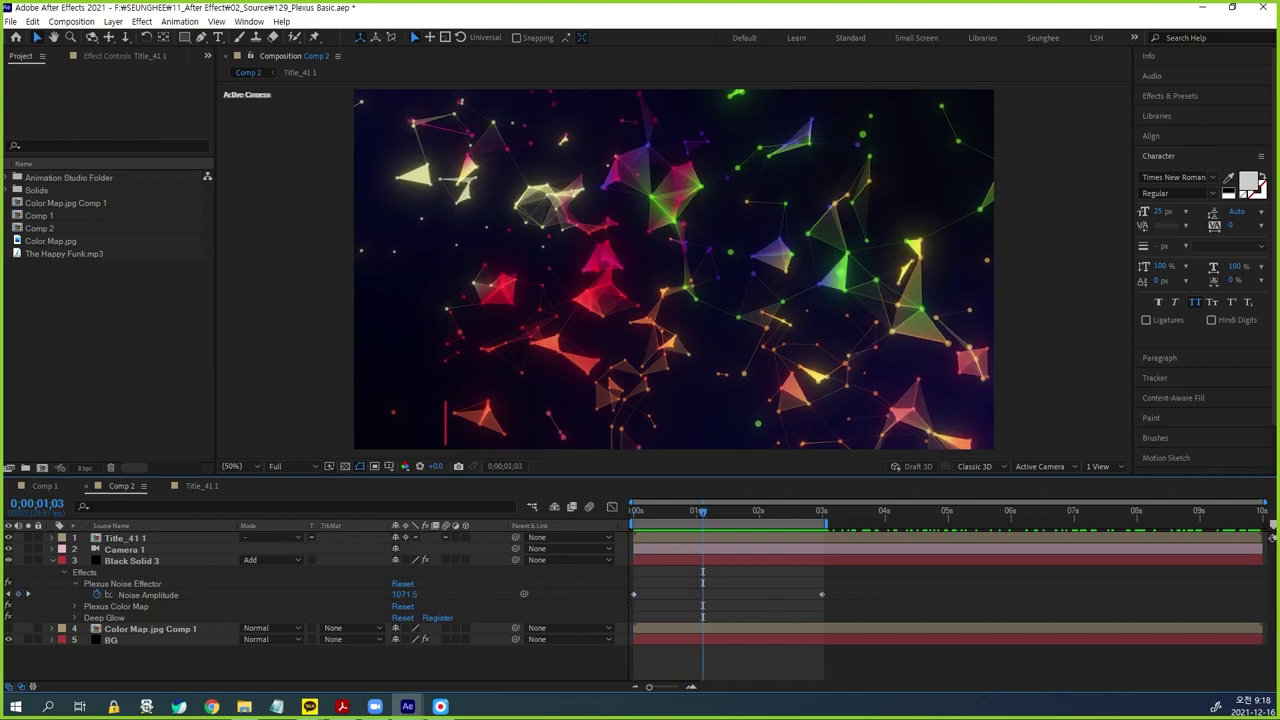
left_click(793, 511)
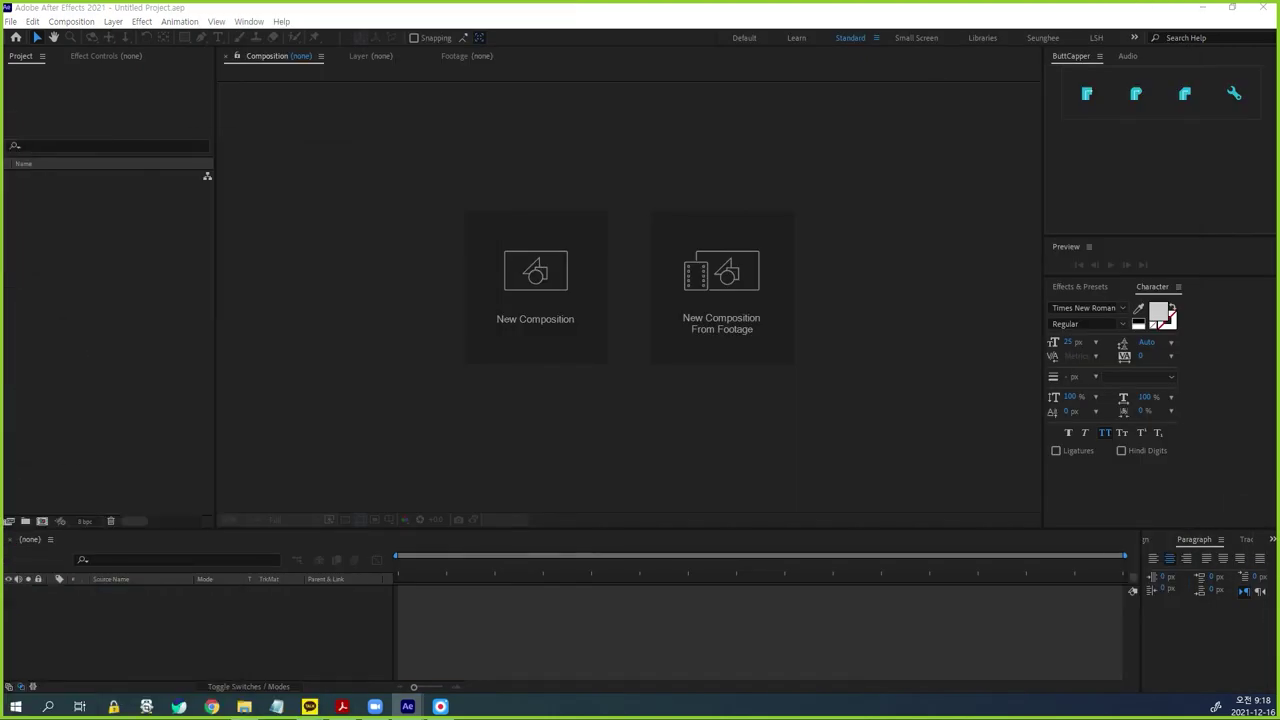
- Create a new 1920 x 1080 composition with a black background (000000) and a duration of 3 seconds
key("ctrl+n")
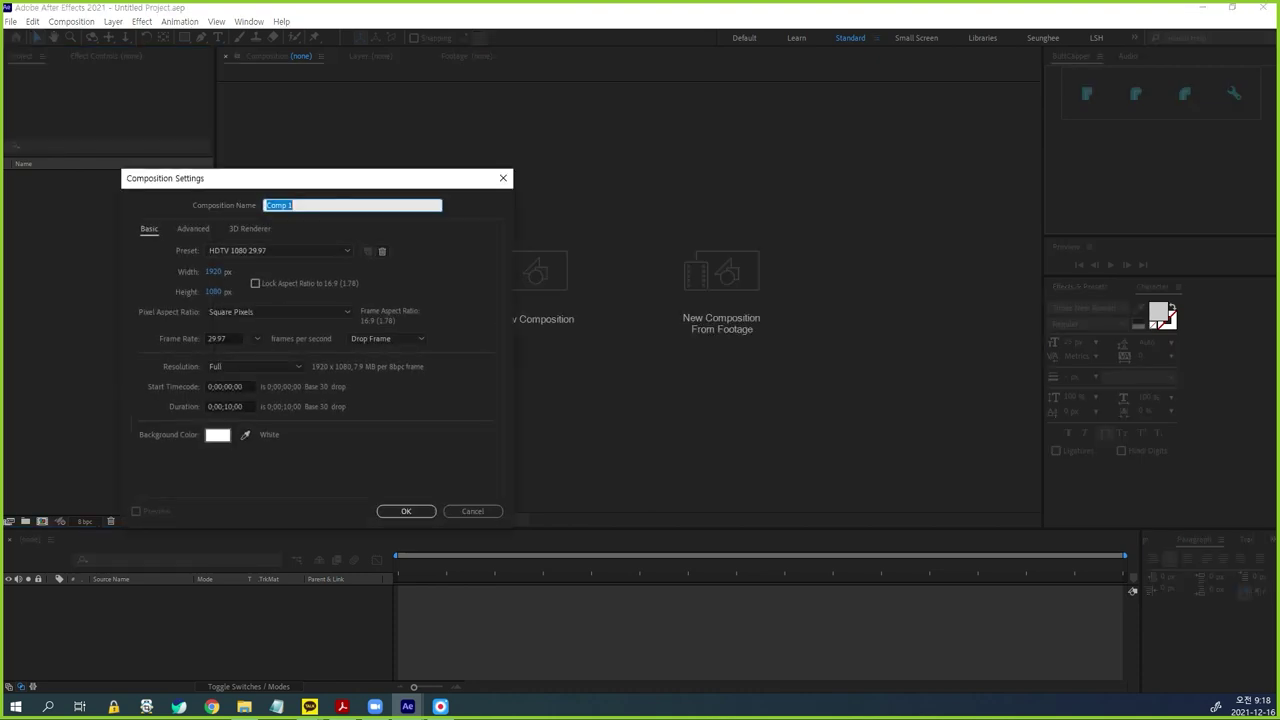
left_click(217, 434)
type("000000")
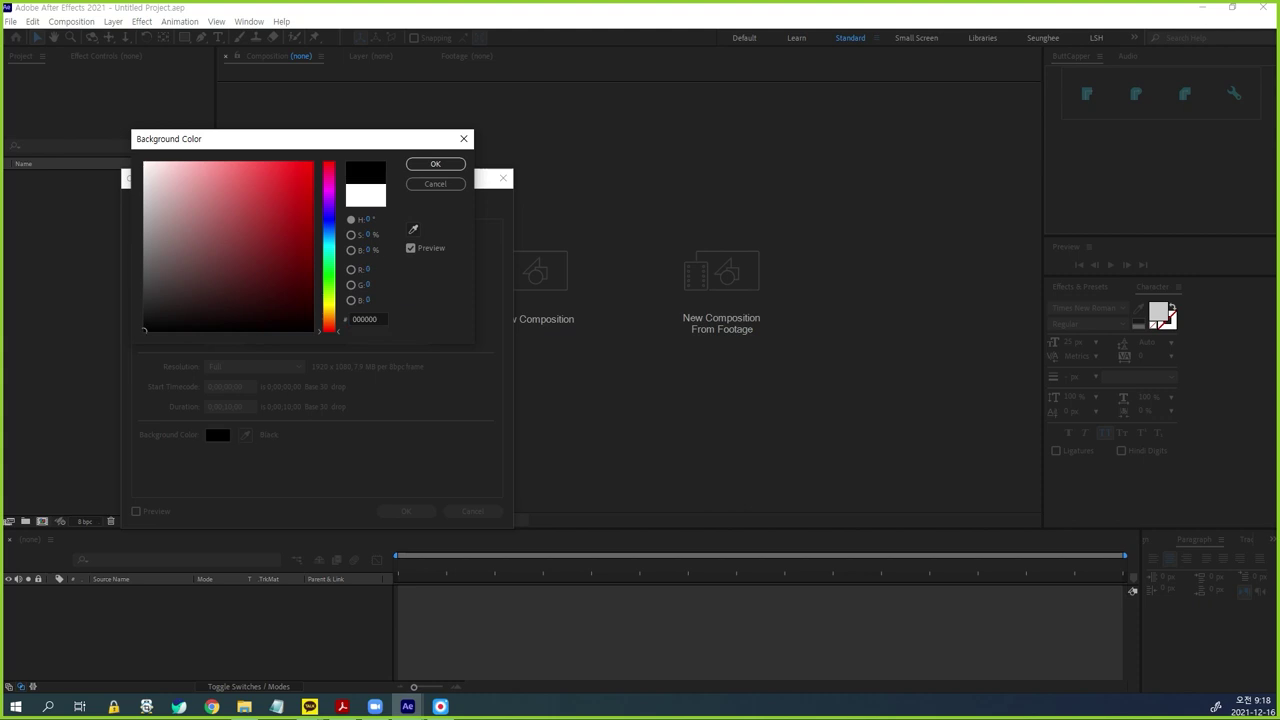
left_click(435, 164)
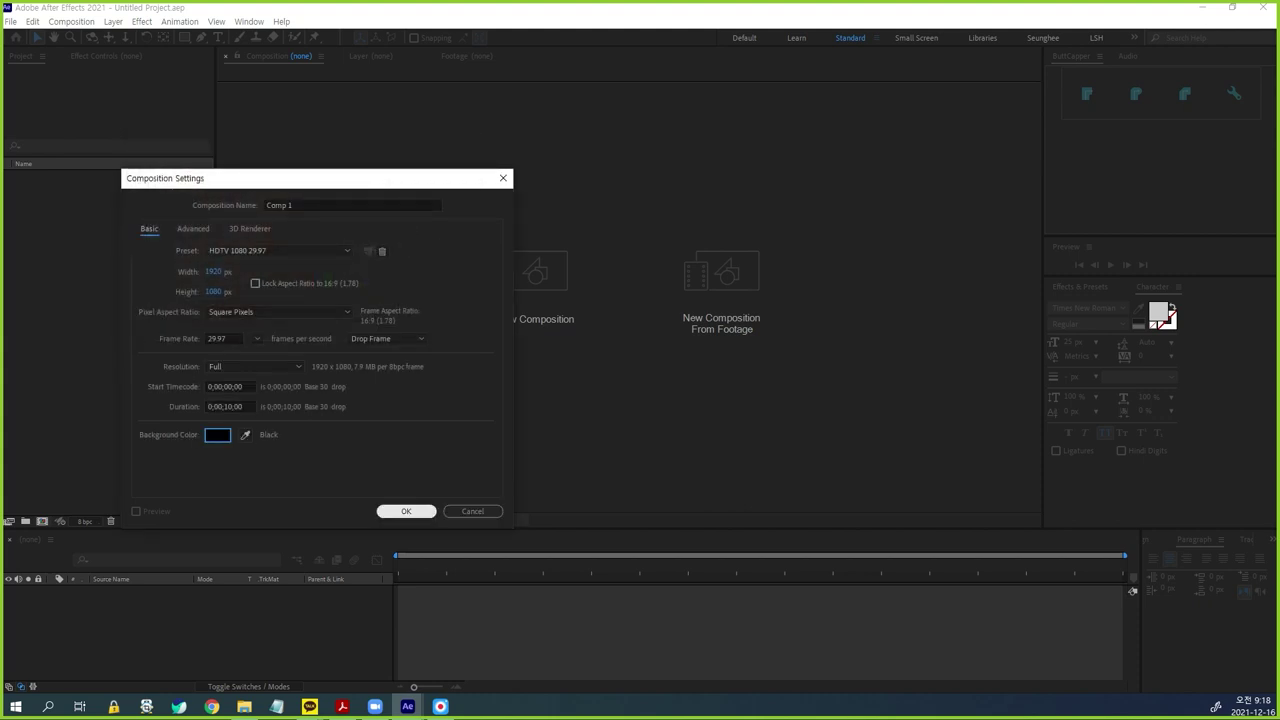
left_click(230, 407)
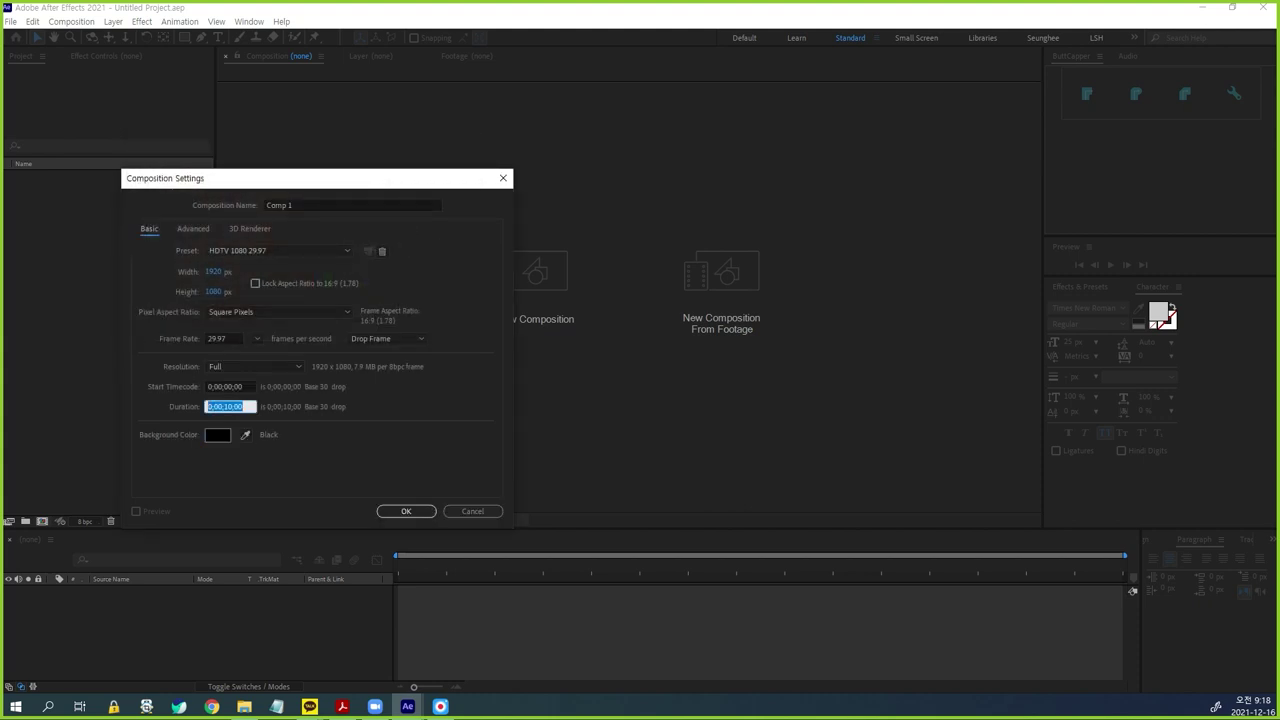
type("300")
key("Return")
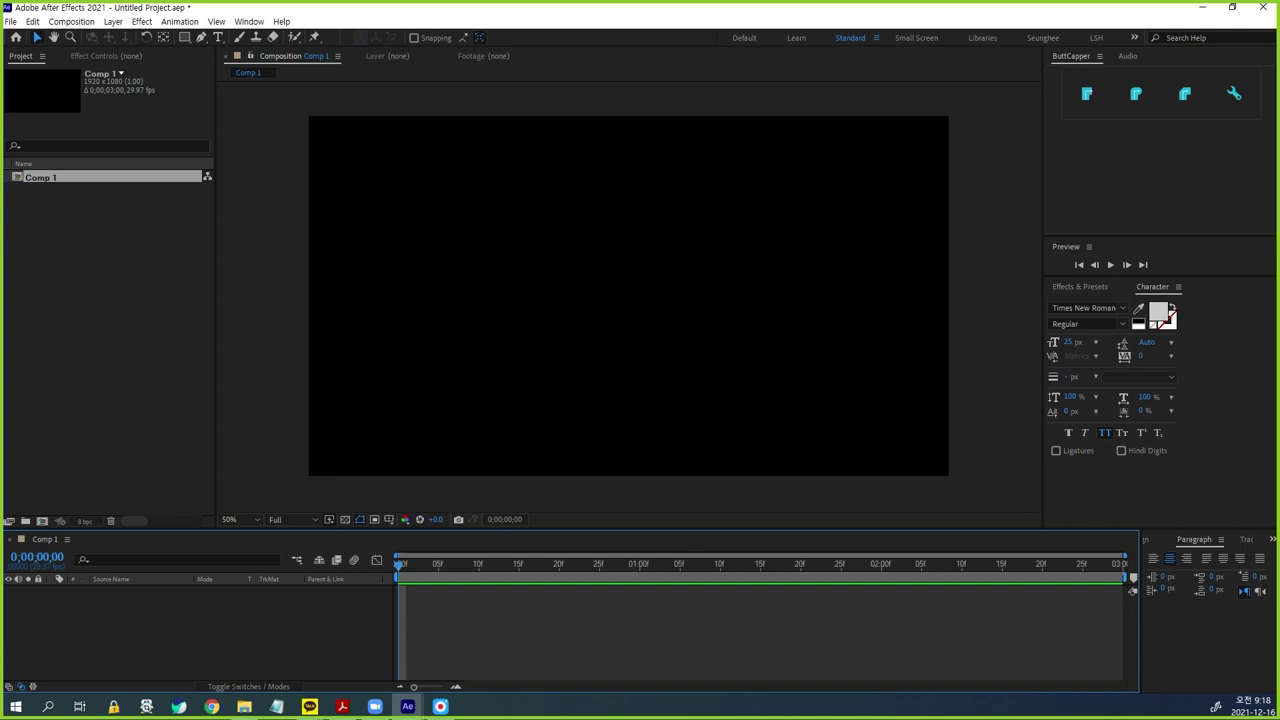
- Create a composition-sized black solid named Plexus and apply the Plexus effect to it
key("ctrl+y")
type("Plexus")
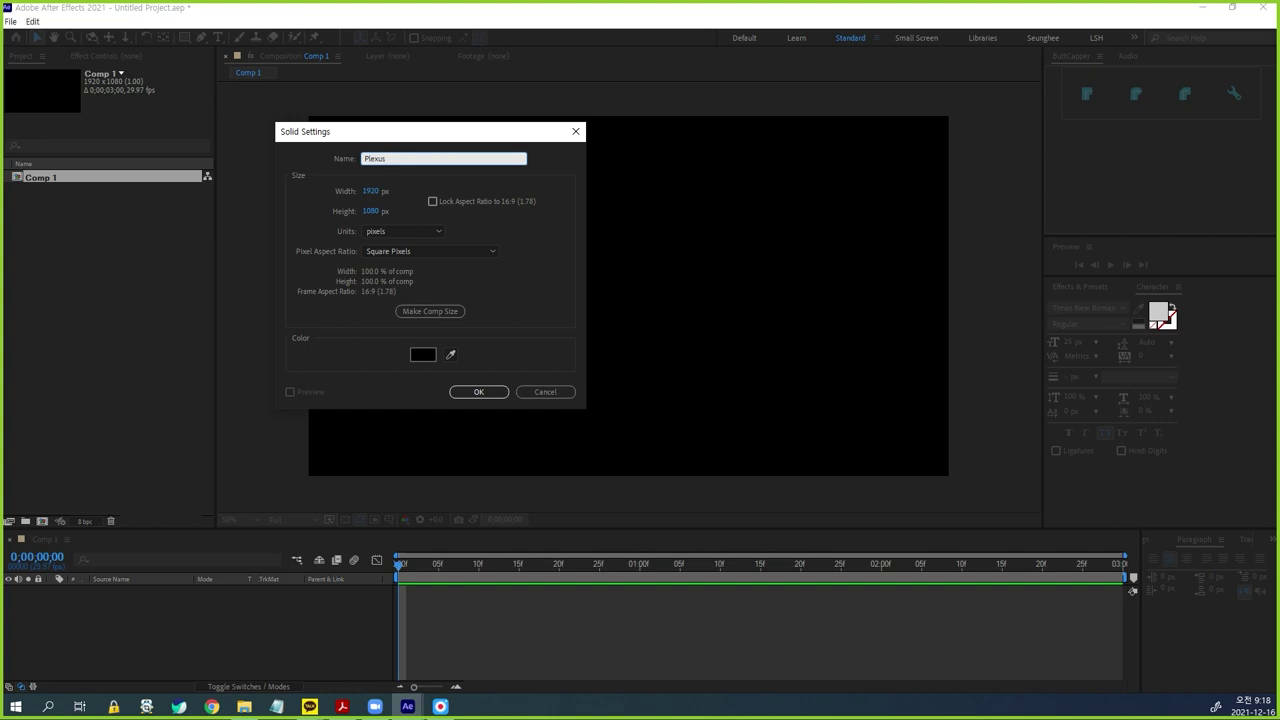
key("Return")
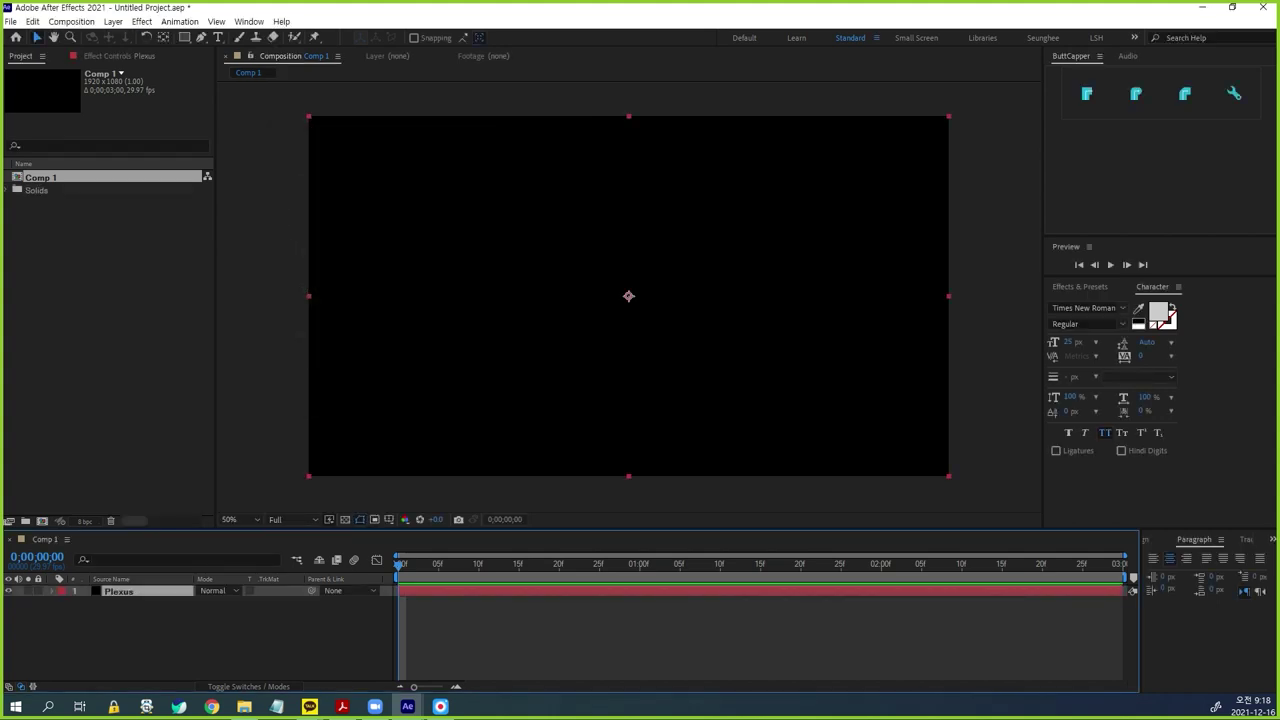
key("ctrl+space")
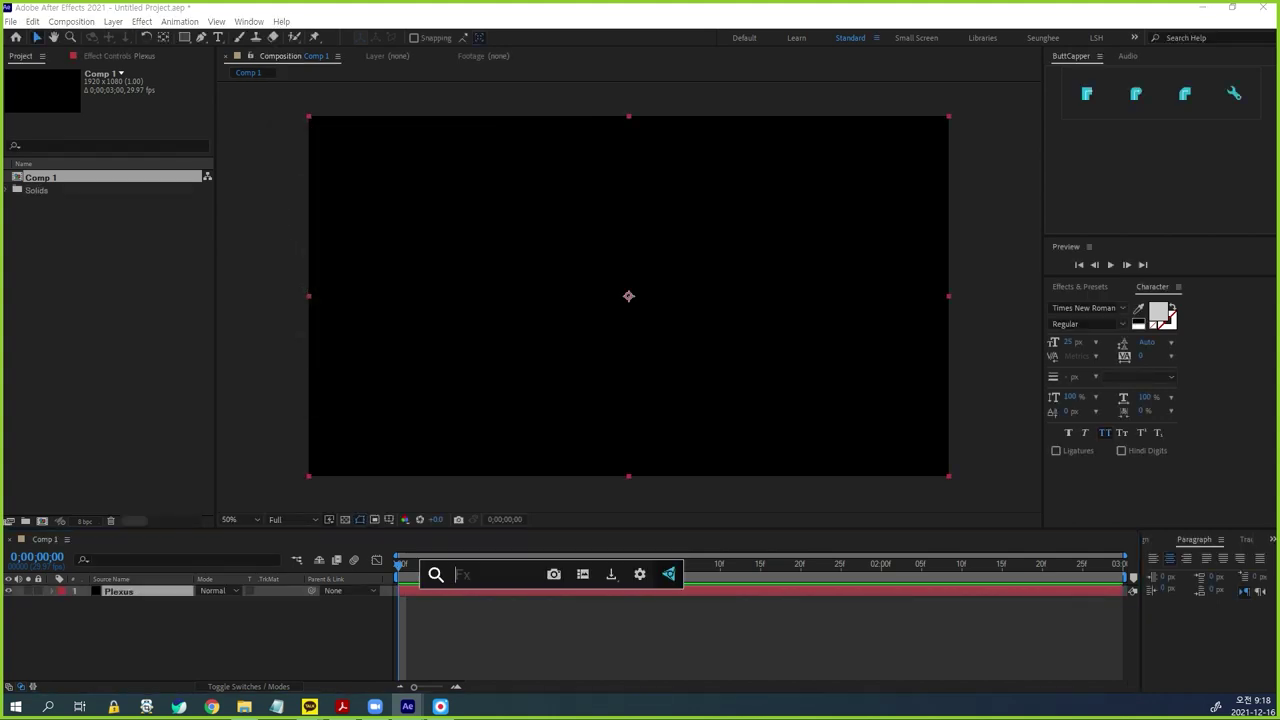
type("plexu")
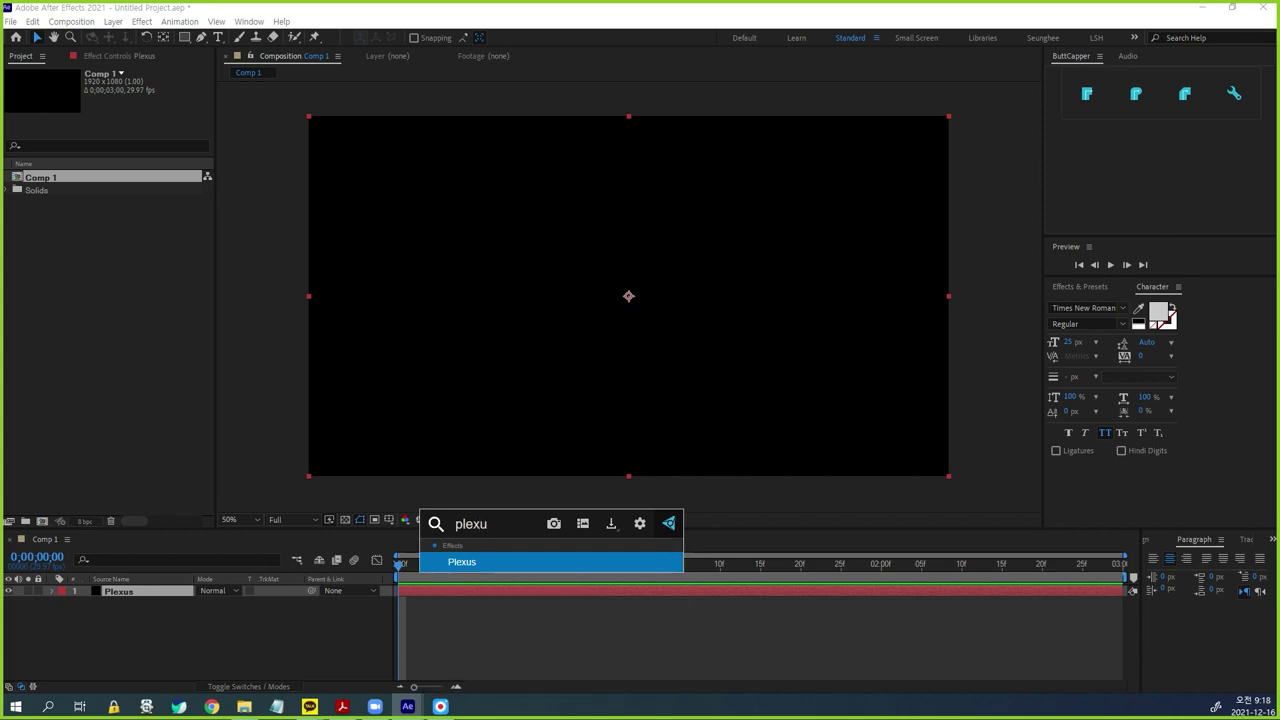
key("Return")
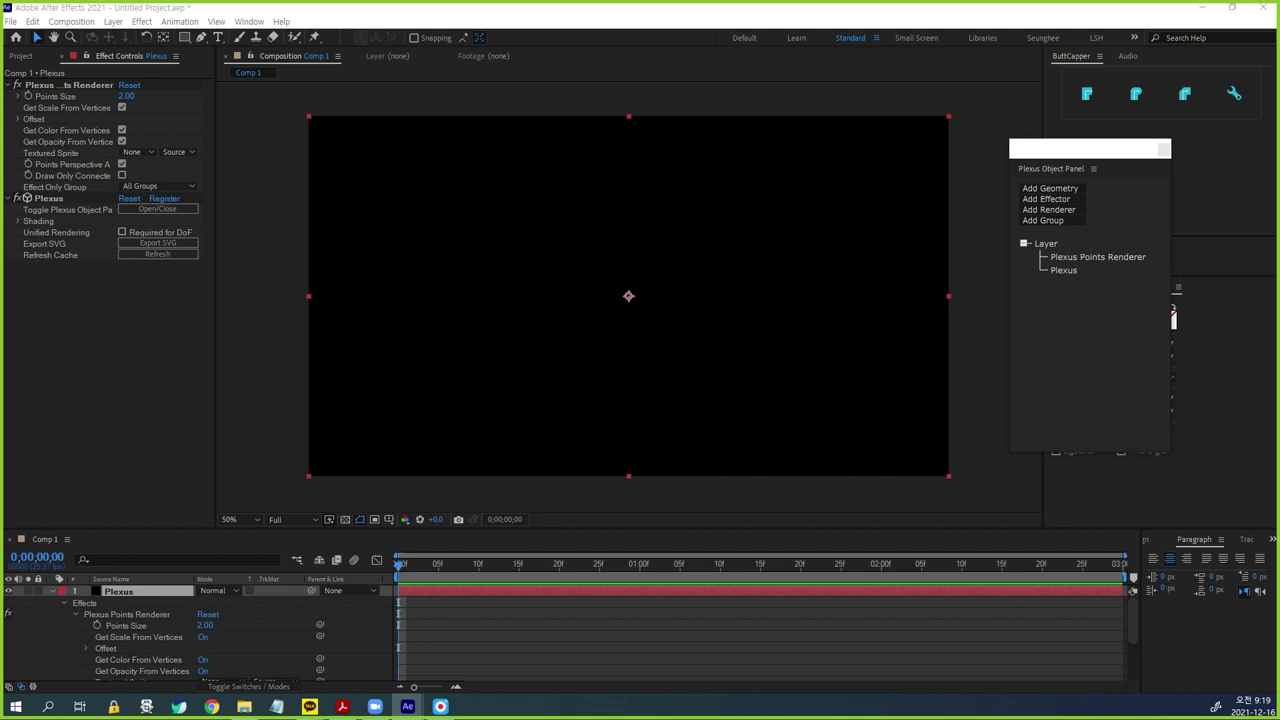
- Add a Primitives geometry object to the Plexus effect, keep its type as Cube and expand its cube settings
left_click(1050, 189)
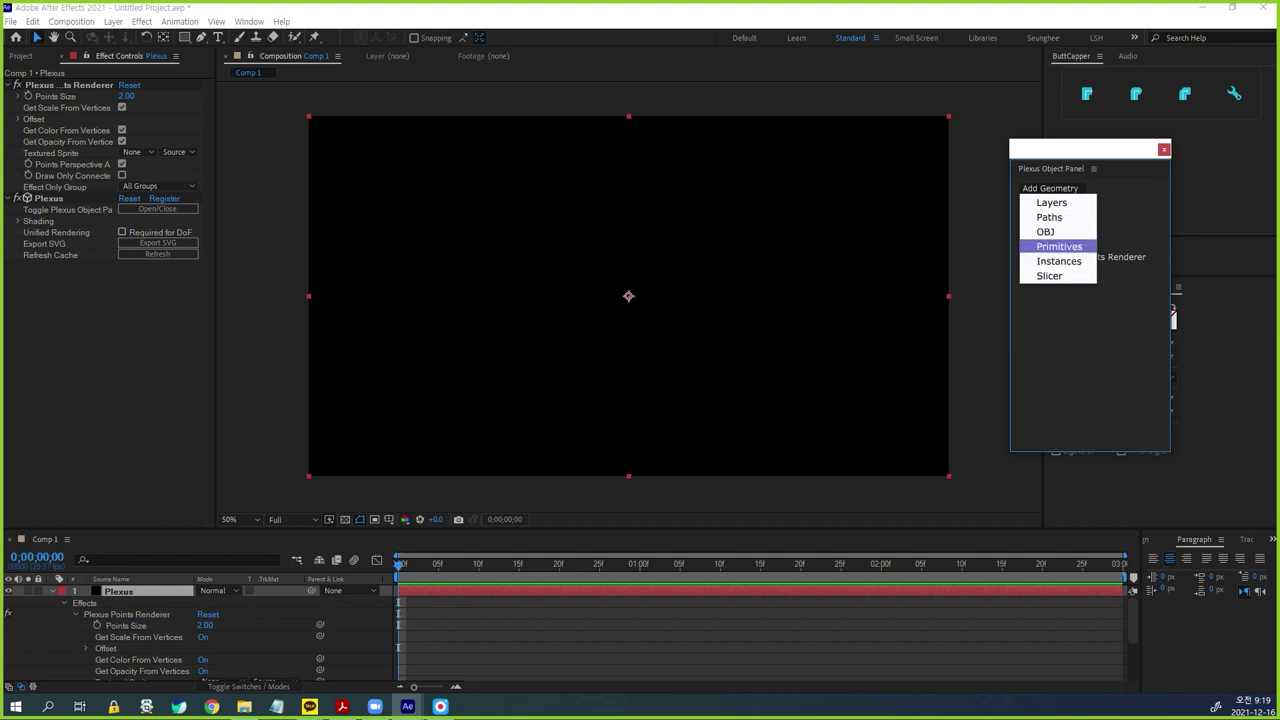
left_click(1059, 246)
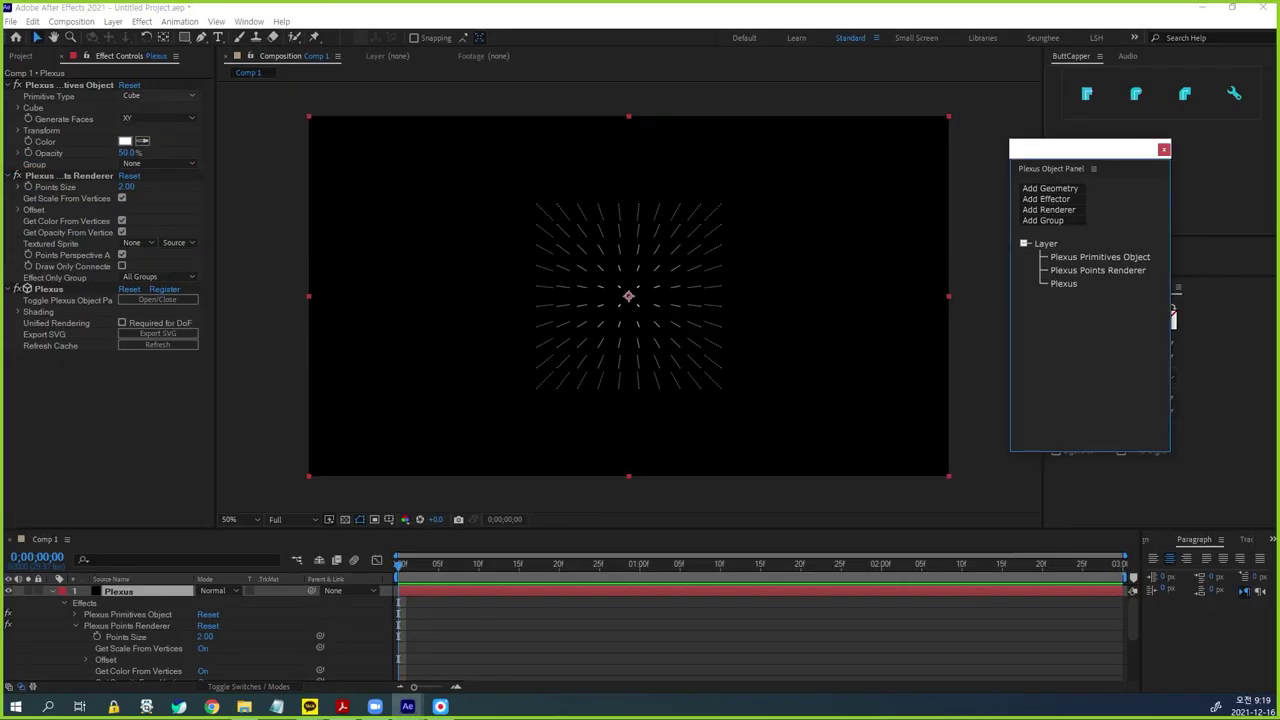
left_click(160, 95)
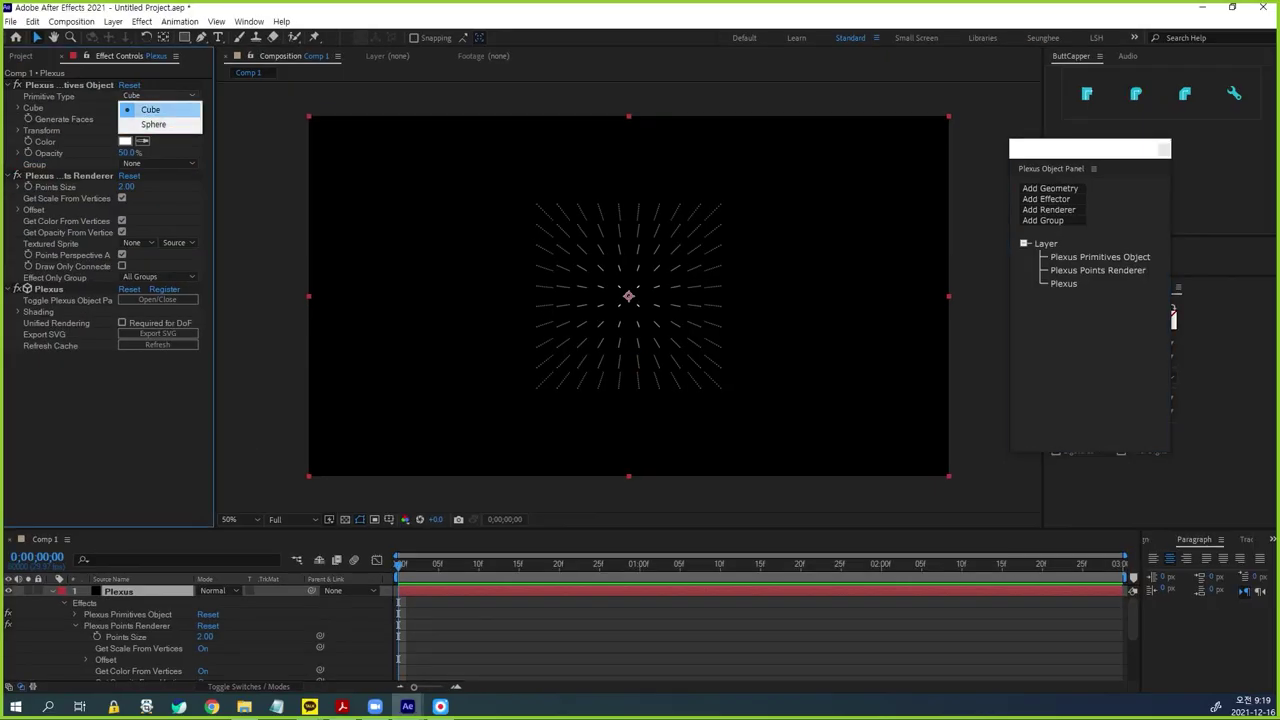
left_click(152, 110)
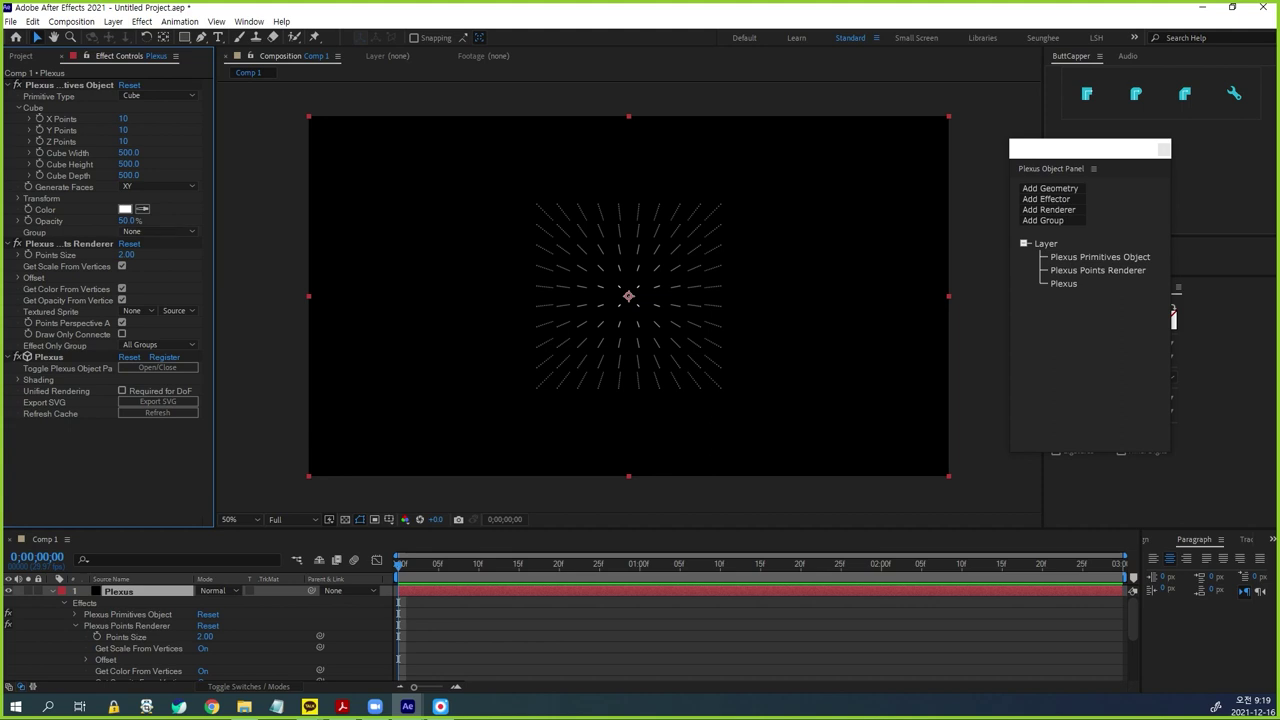
- Set the primitive's Cube Width to 1920 and Cube Height to 1080
left_click_drag(128, 152, 300, 152)
left_click(131, 153)
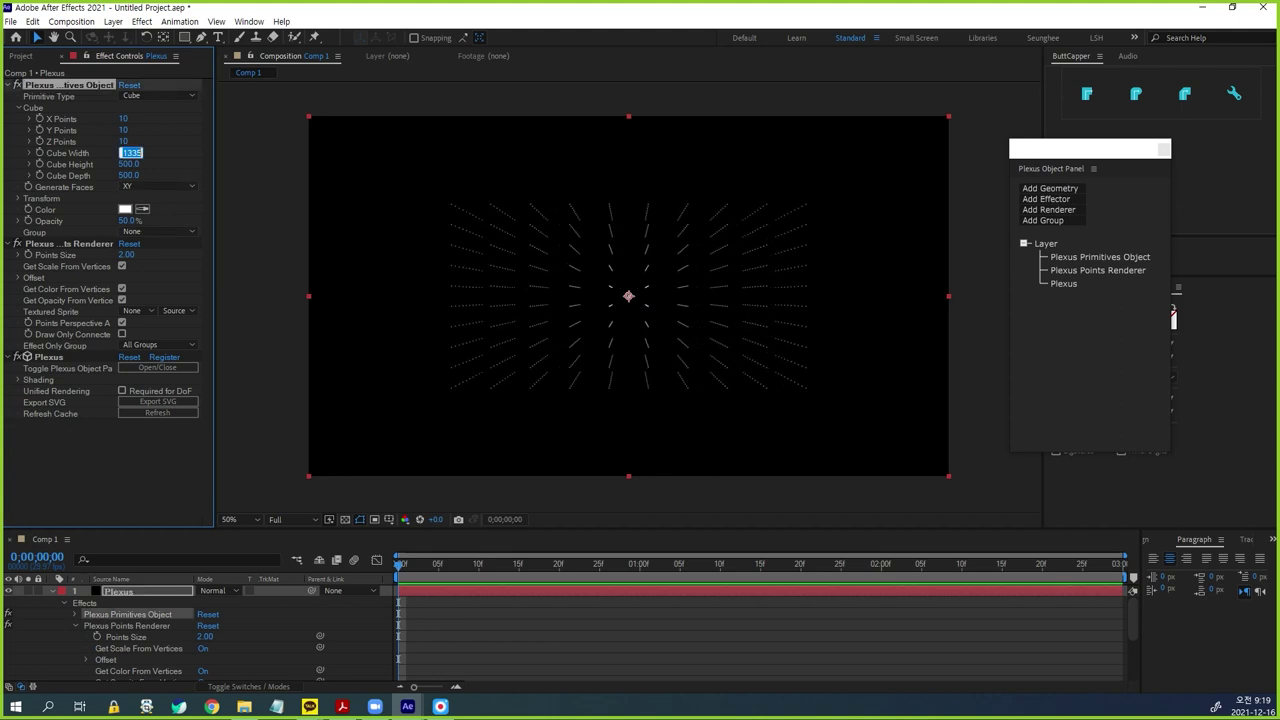
type("15")
type("20")
key("Tab")
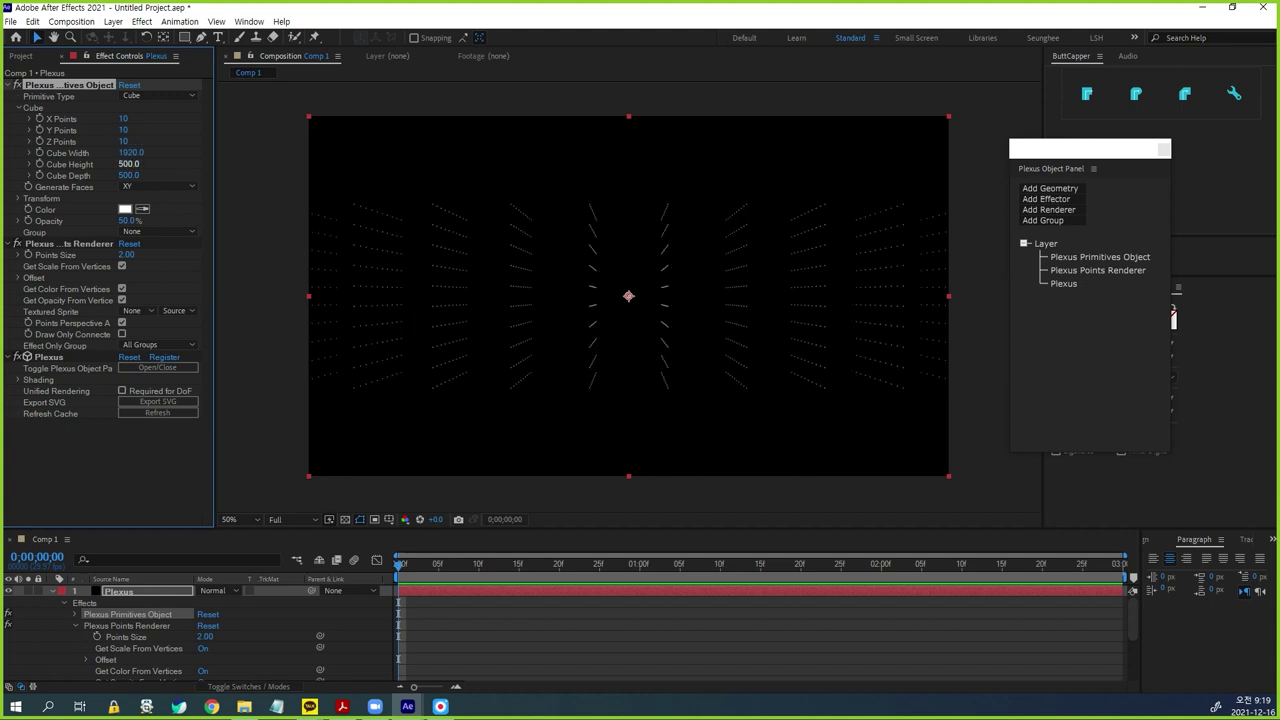
type("1080")
key("Return")
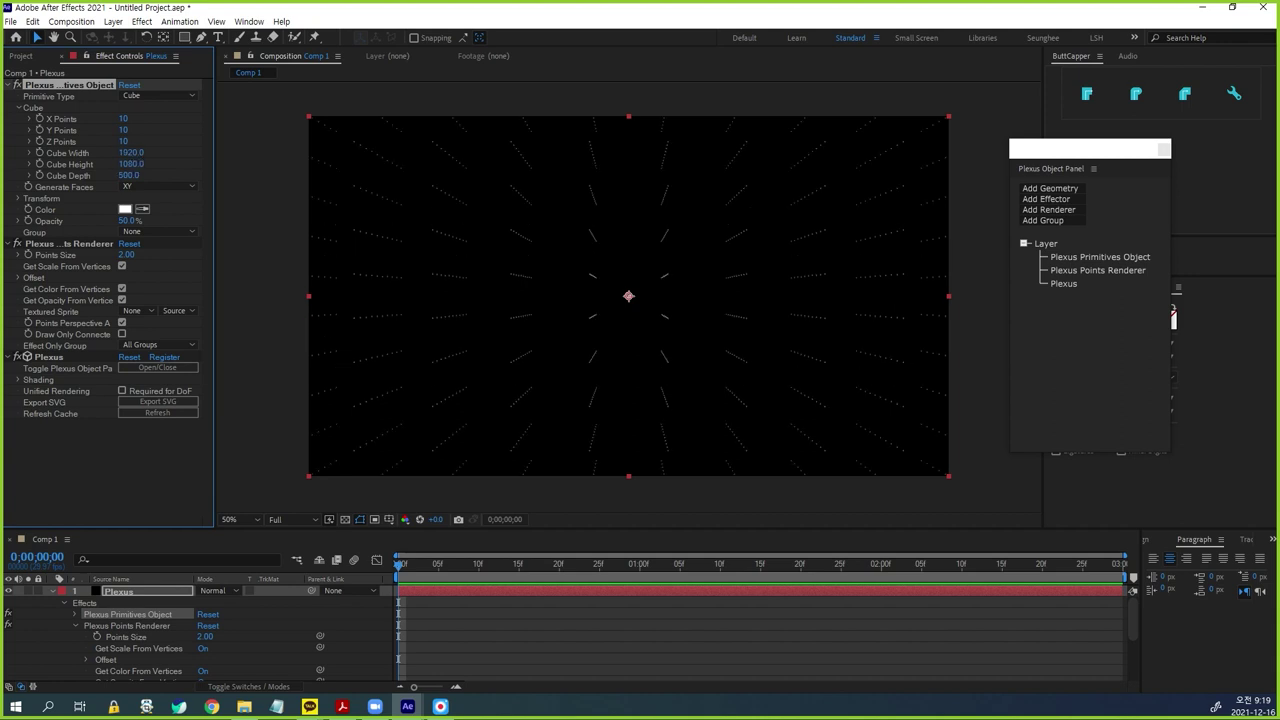
- Try the Sphere primitive type and return it to Cube
left_click(158, 96)
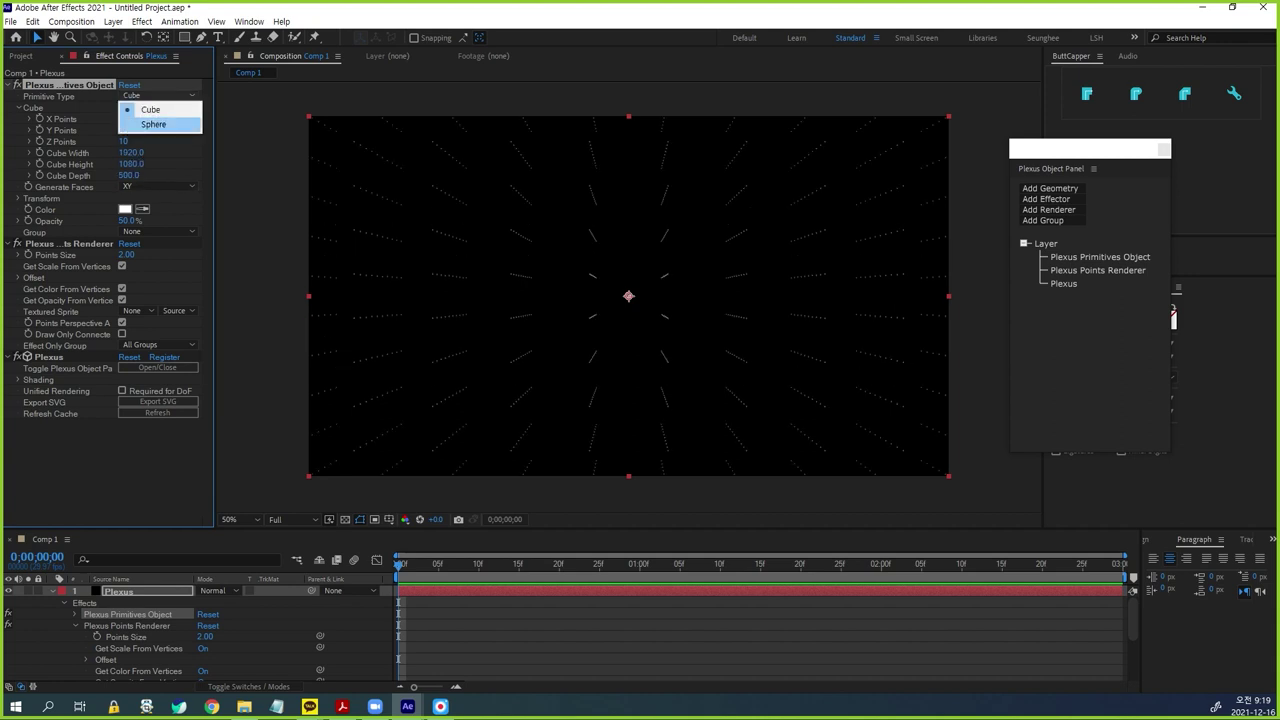
left_click(153, 124)
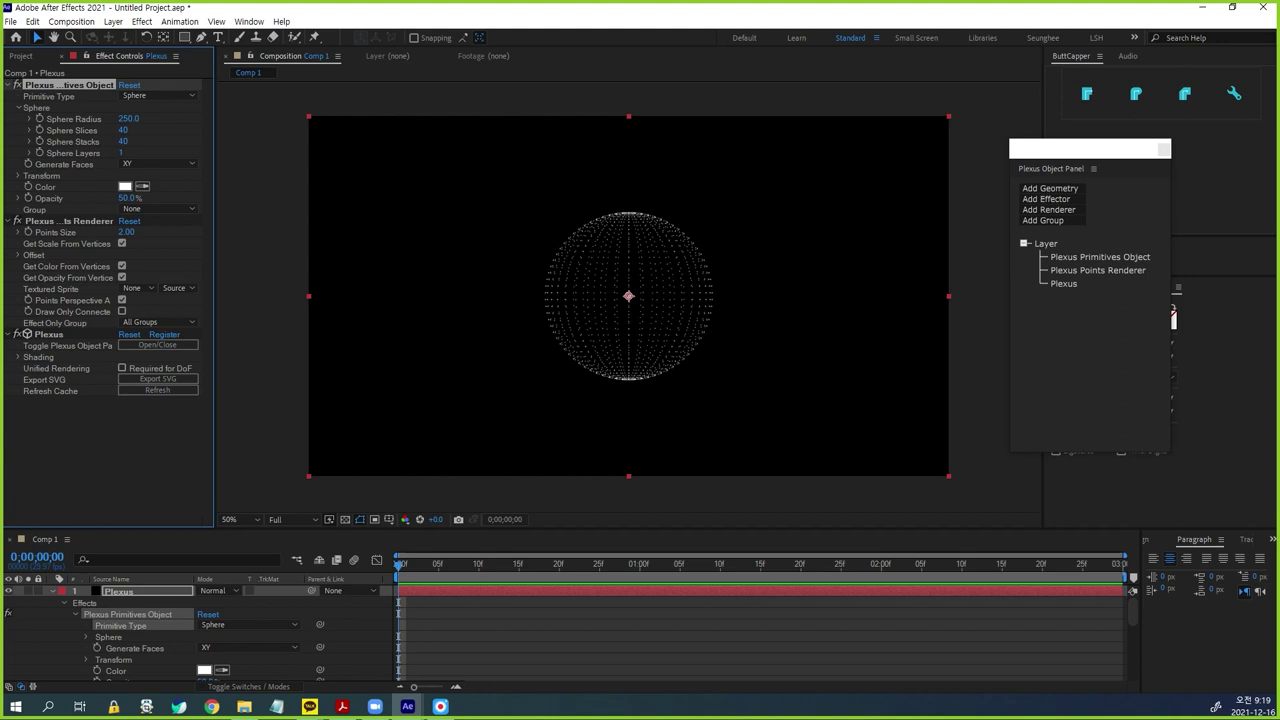
left_click(158, 96)
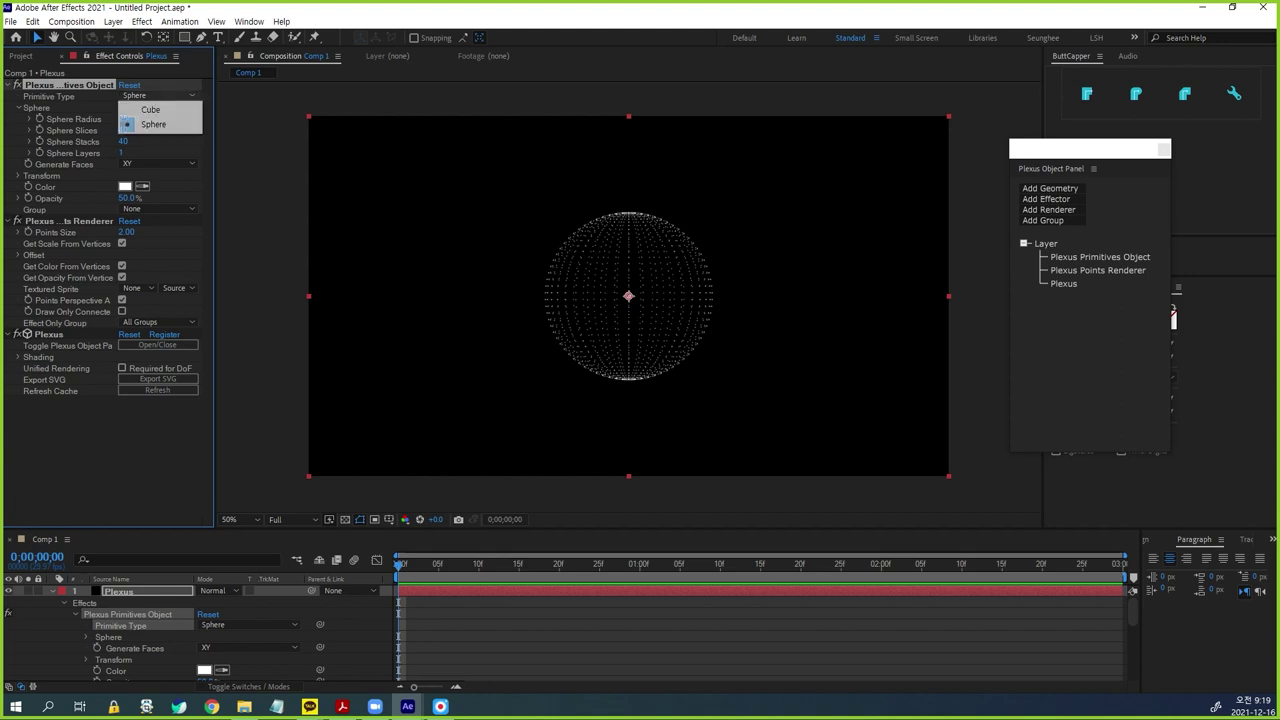
left_click(150, 109)
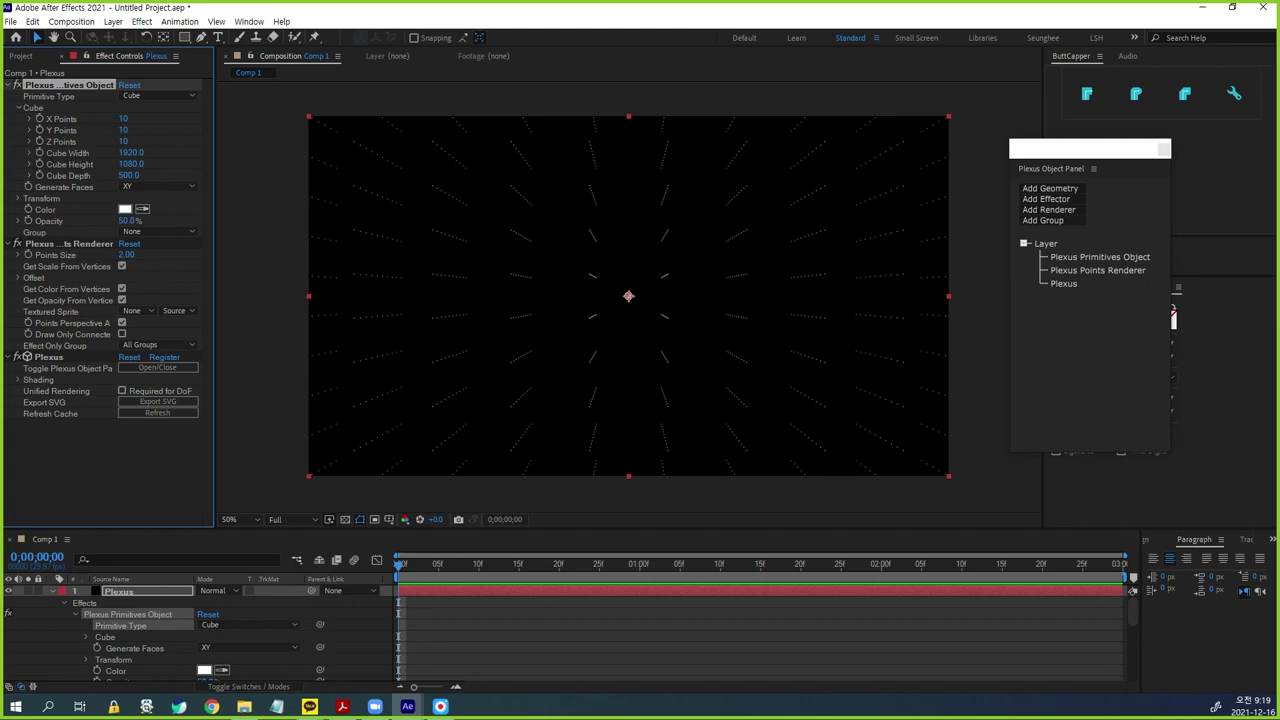
left_click(1048, 209)
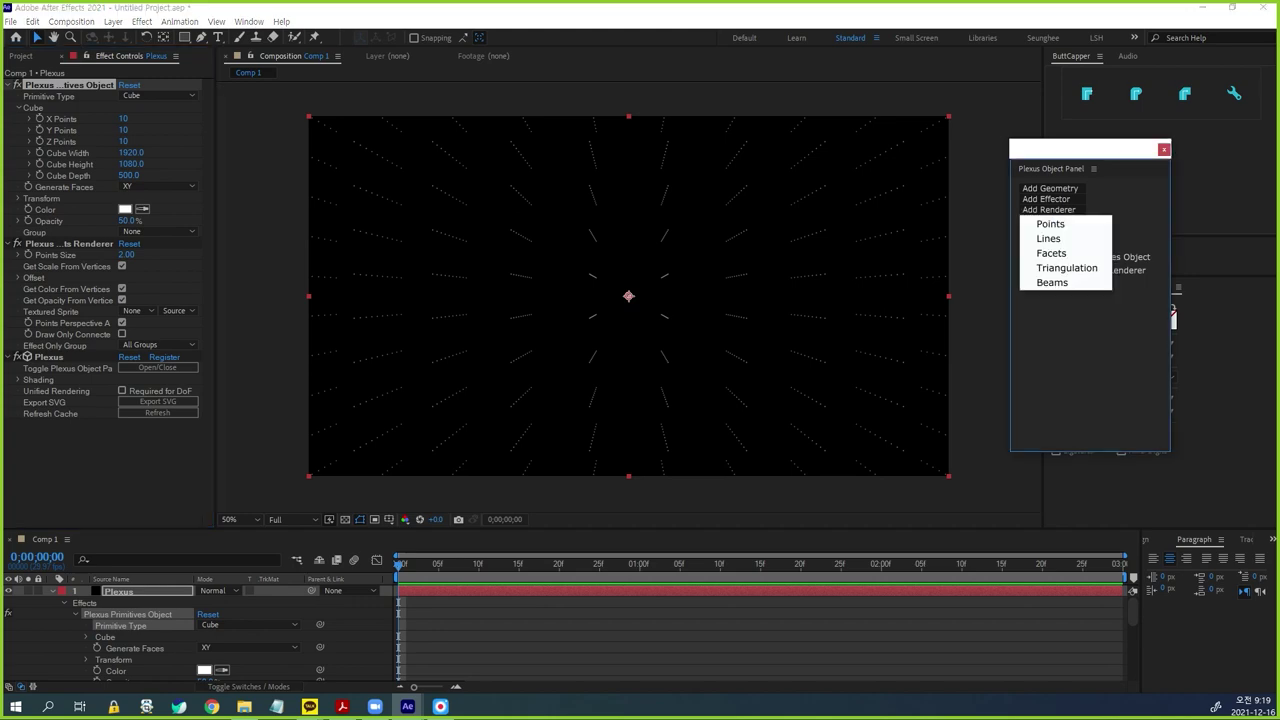
key("ctrl+1")
left_click(826, 362)
mouse_move(673, 361)
left_mouse_down()
mouse_move(546, 406)
mouse_move(598, 412)
left_mouse_up()
left_click_drag(755, 370, 750, 528)
left_click(757, 542)
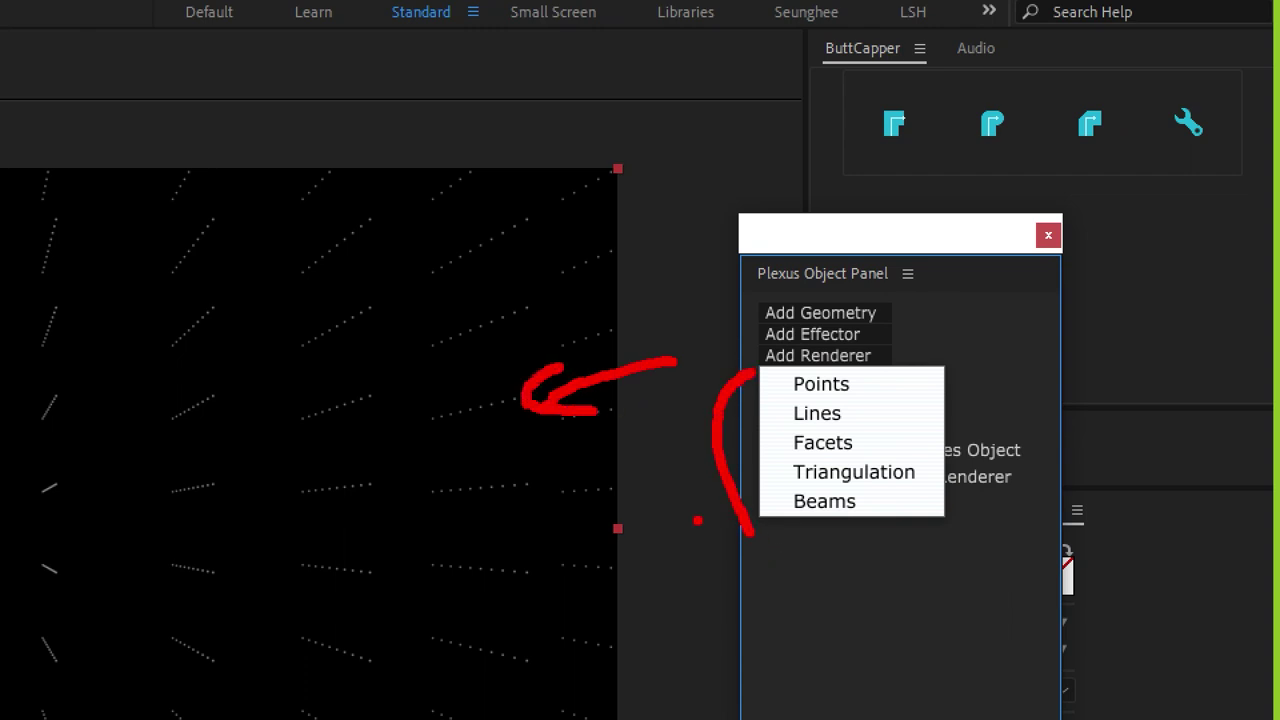
mouse_move(440, 392)
left_mouse_down()
mouse_move(458, 430)
mouse_move(442, 390)
left_mouse_up()
left_click_drag(856, 379, 892, 372)
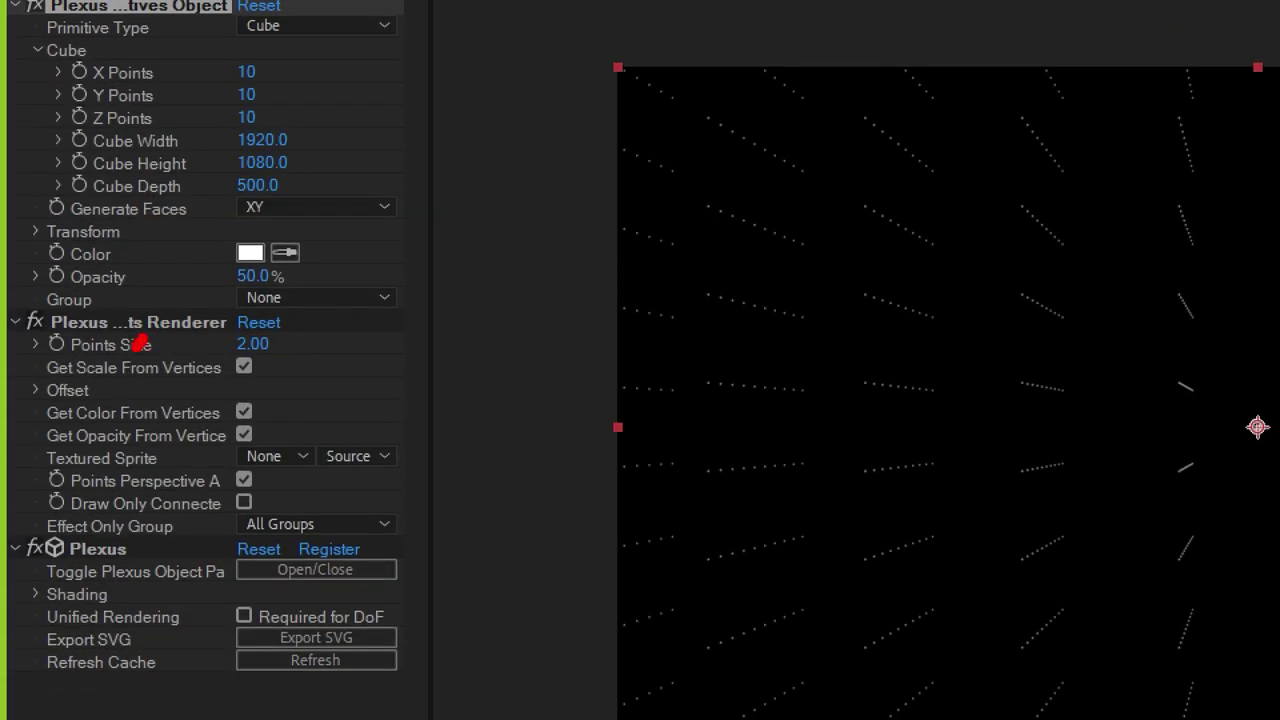
left_click_drag(140, 343, 165, 345)
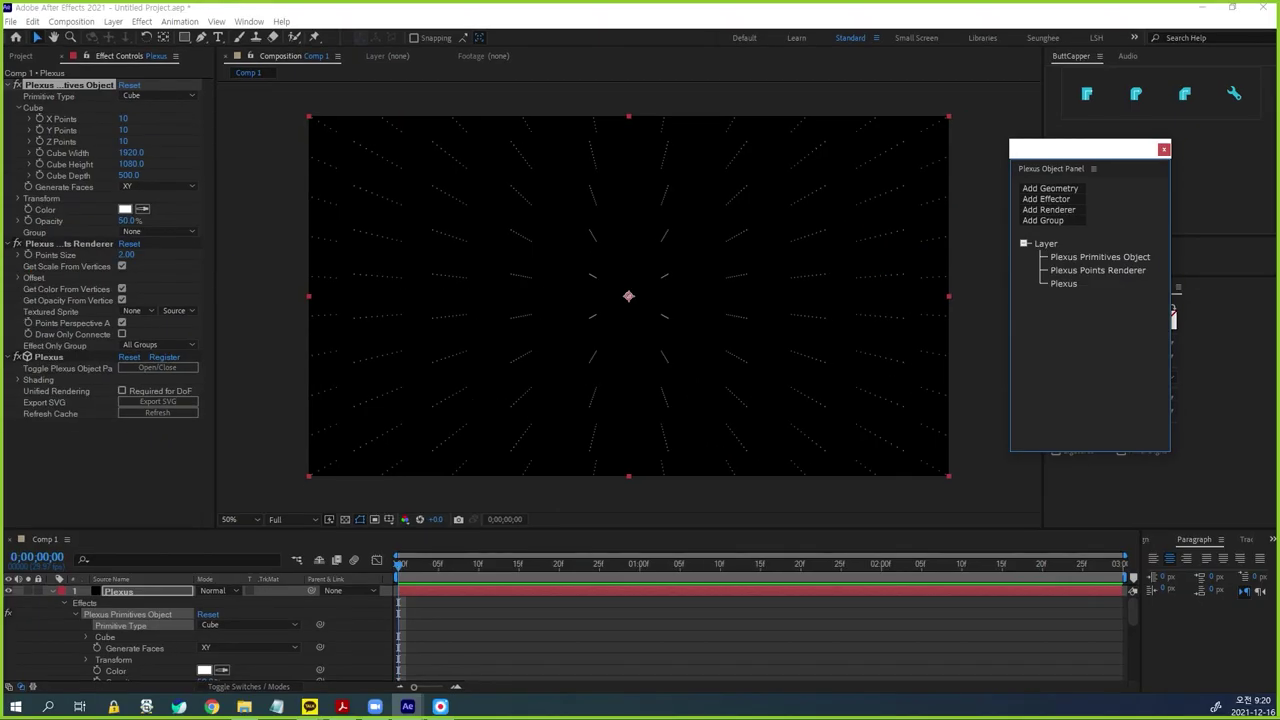
- Widen the effect settings area and add a Lines renderer to the Plexus effect
left_click_drag(216, 300, 261, 300)
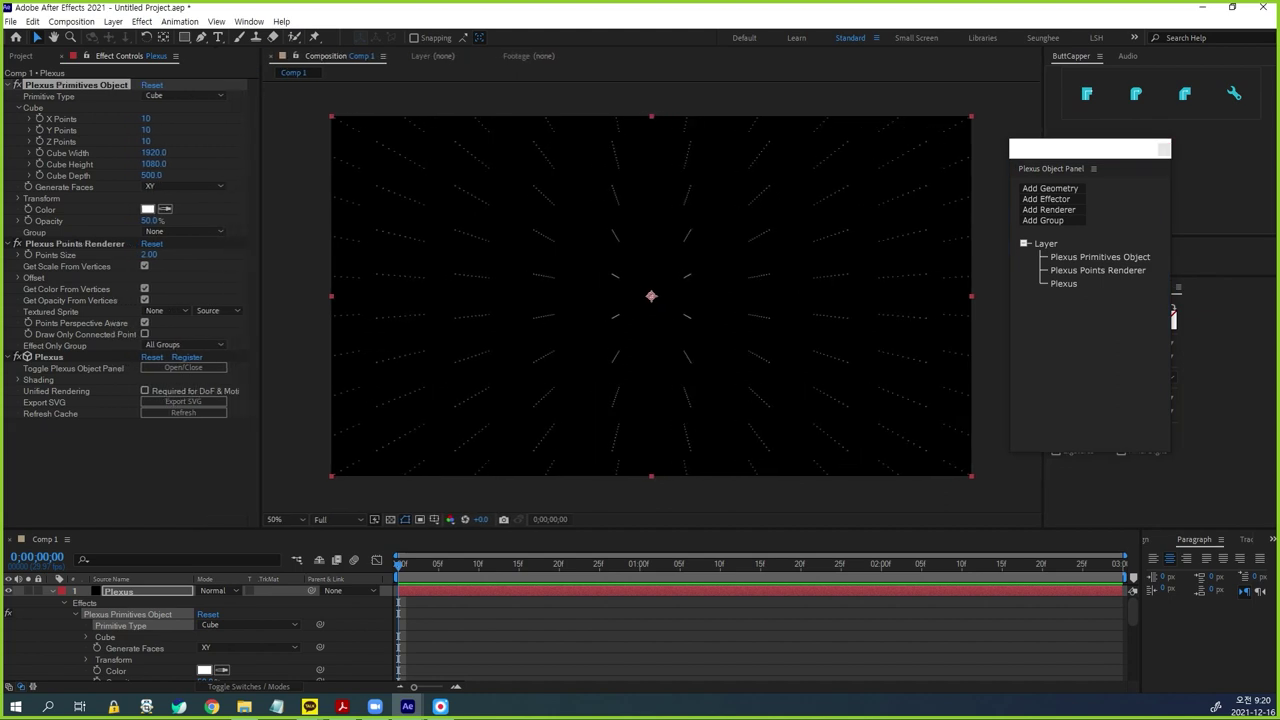
left_click(1048, 209)
left_click(1065, 232)
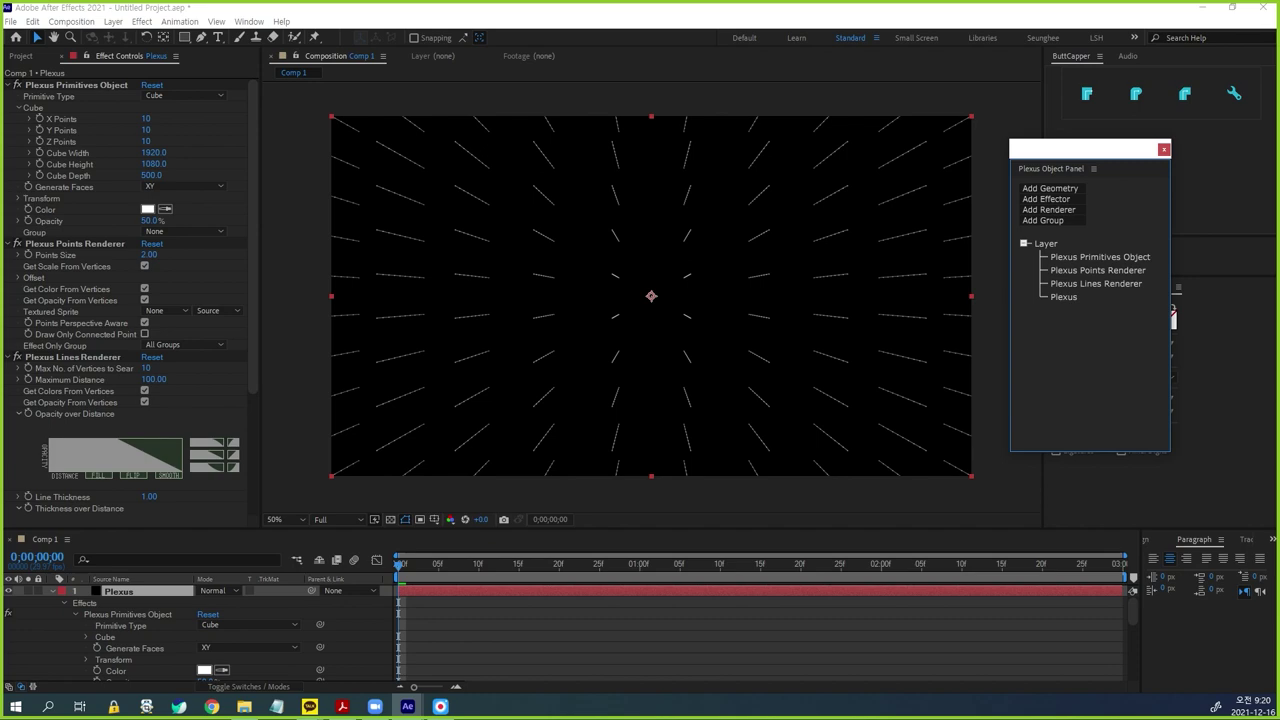
- Add a Noise effector to the Plexus effect
left_click(1047, 199)
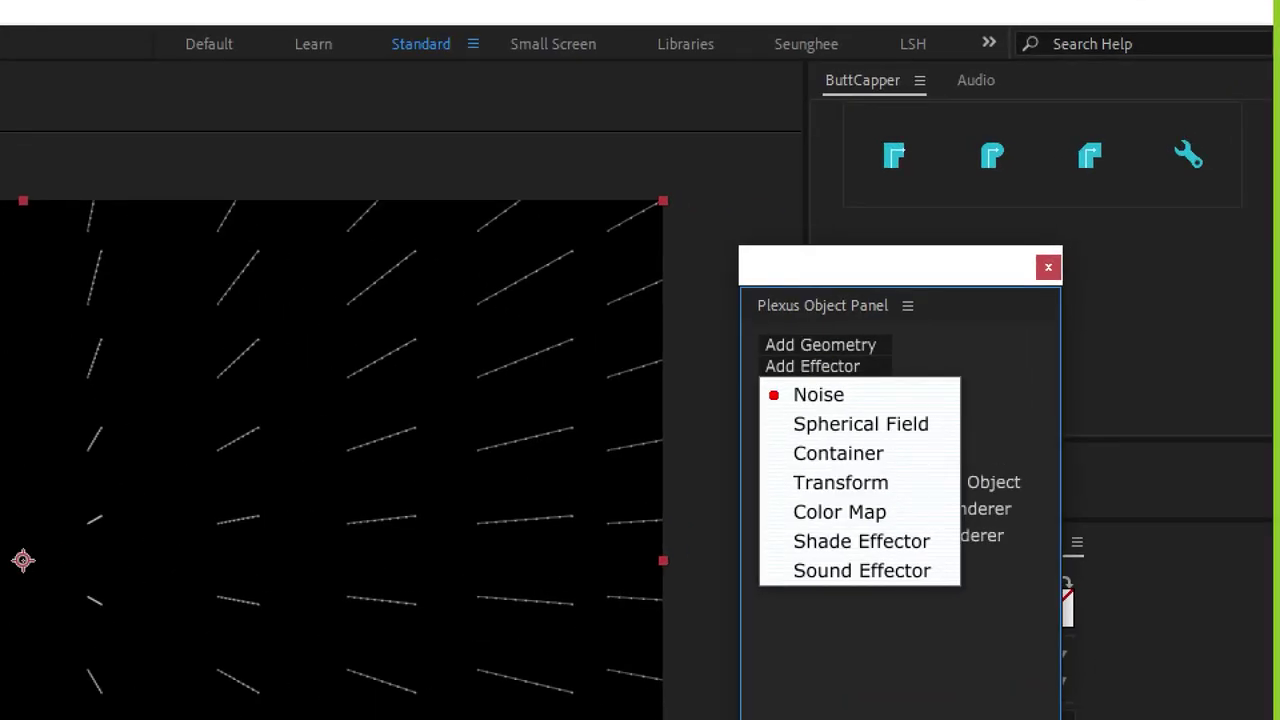
left_click_drag(1023, 209, 1081, 204)
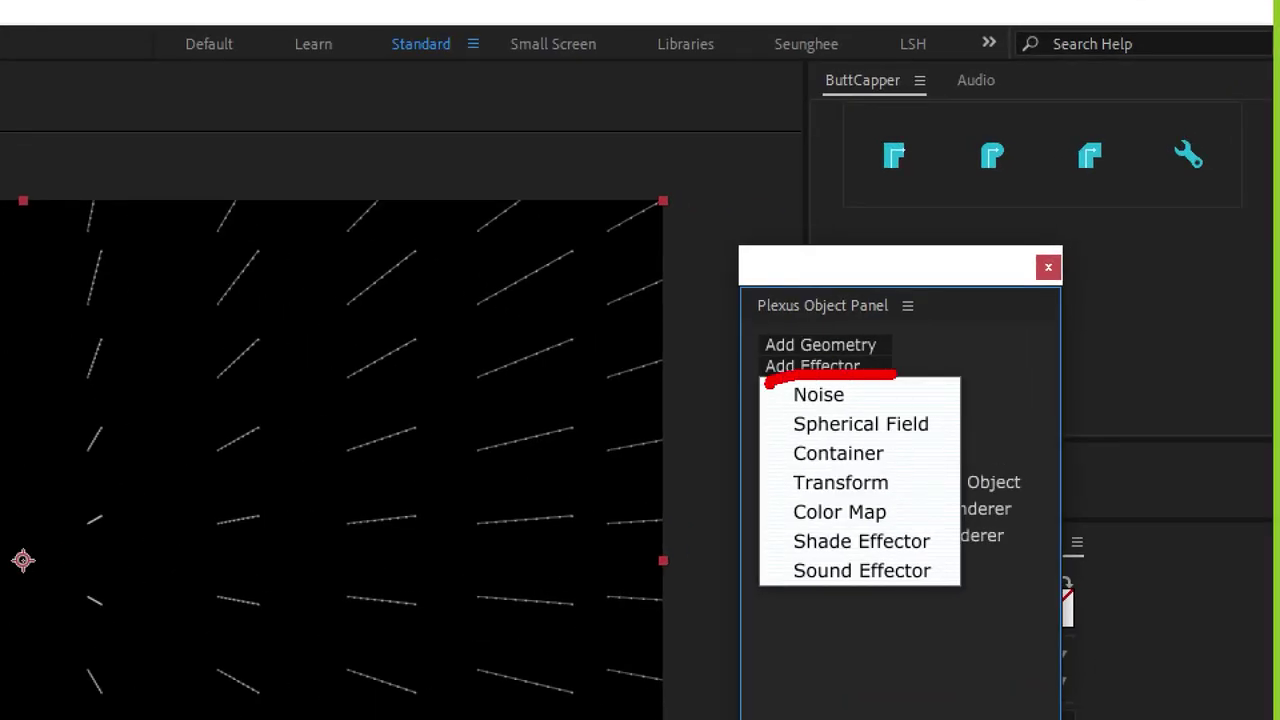
mouse_move(843, 405)
left_mouse_down()
mouse_move(780, 387)
mouse_move(801, 378)
mouse_move(858, 402)
left_mouse_up()
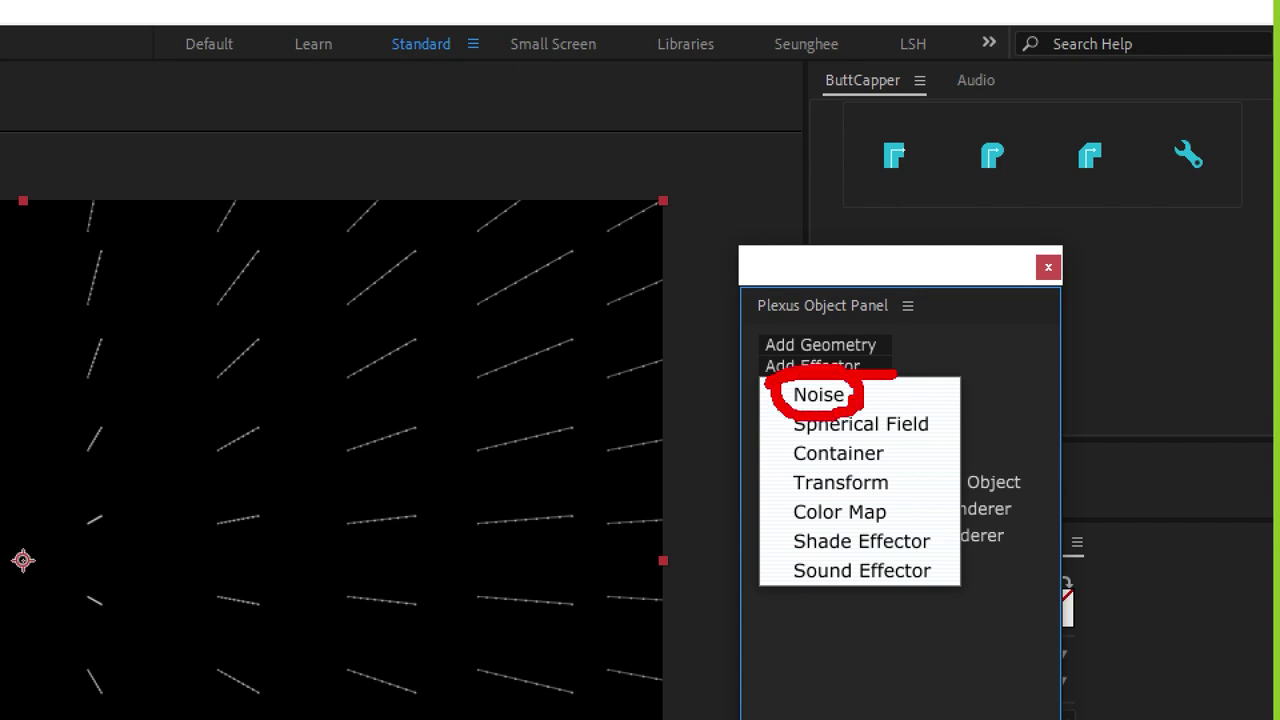
key("Escape")
left_click(1047, 199)
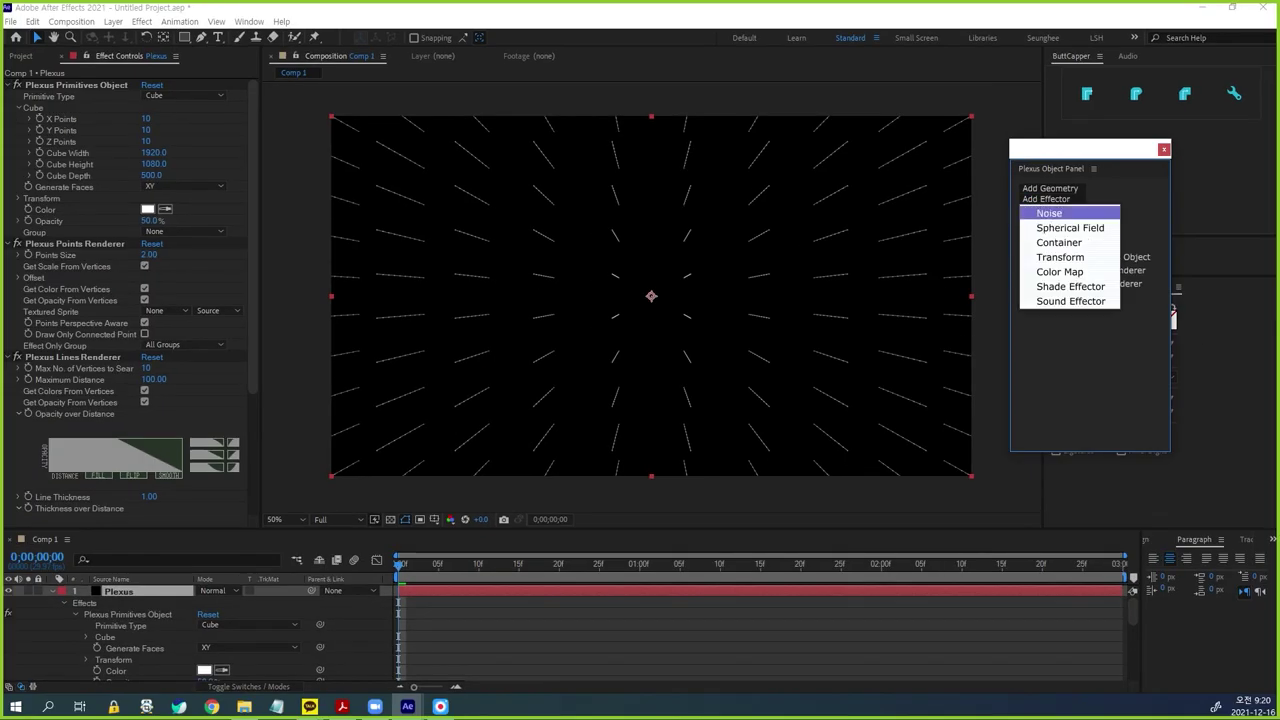
left_click(1050, 213)
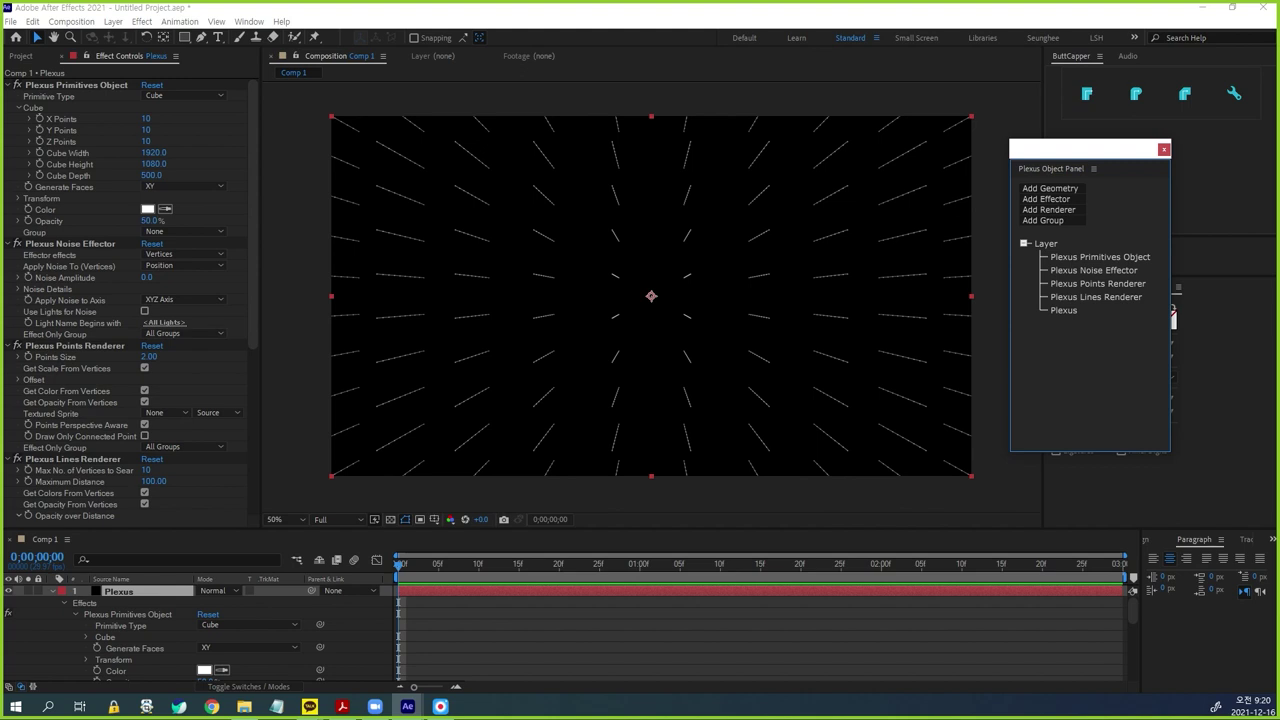
- Raise the Noise Effector's Noise Amplitude to 1890
left_click_drag(147, 277, 971, 277)
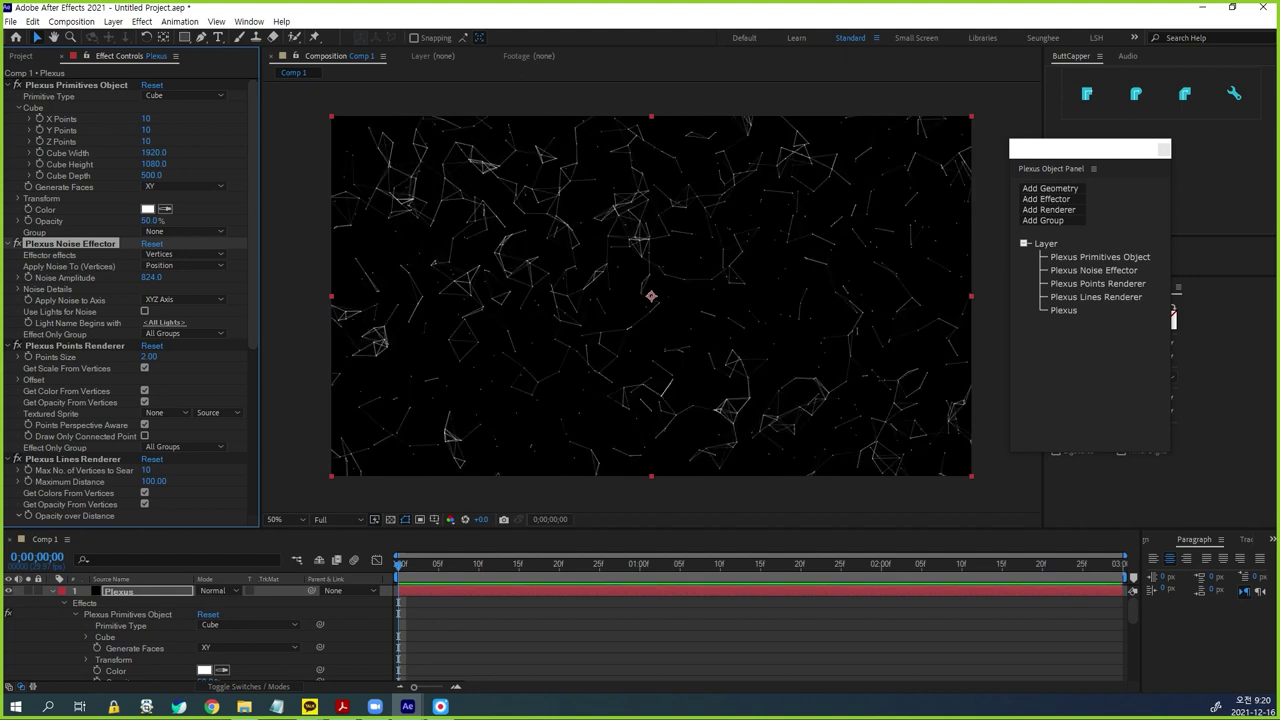
left_click_drag(151, 277, 301, 277)
left_click_drag(215, 277, 297, 277)
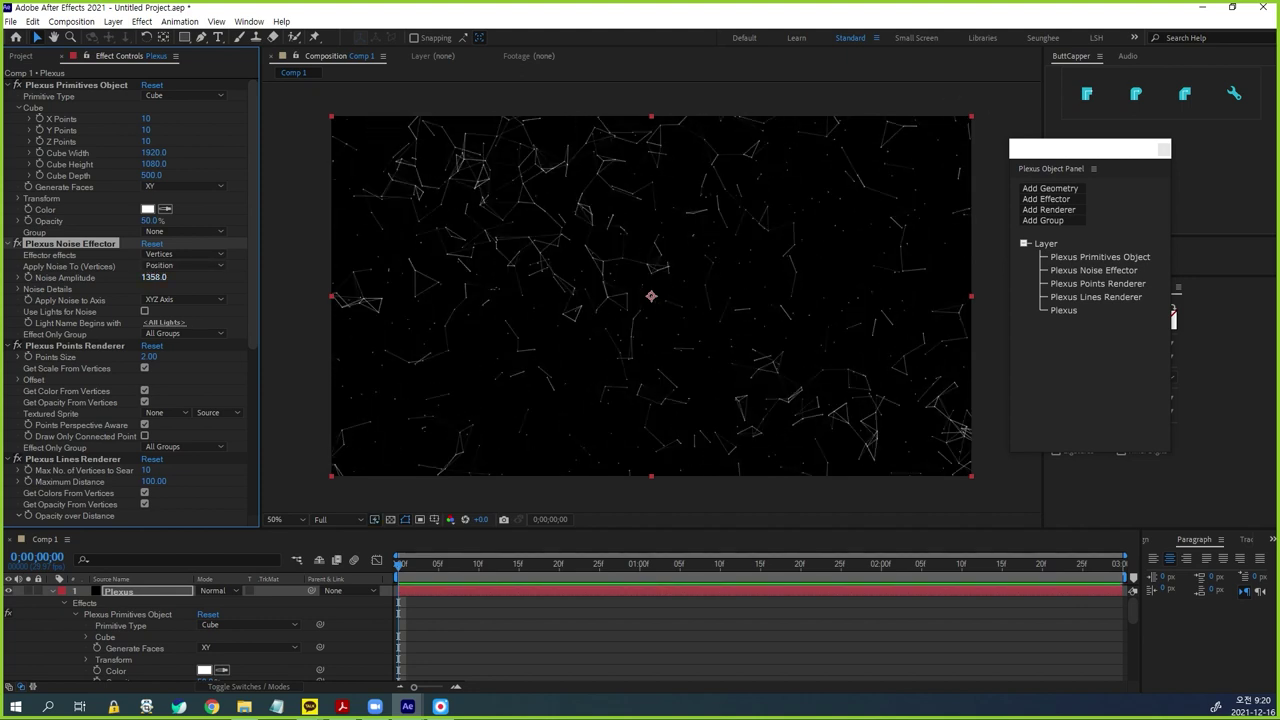
key("ctrl+1")
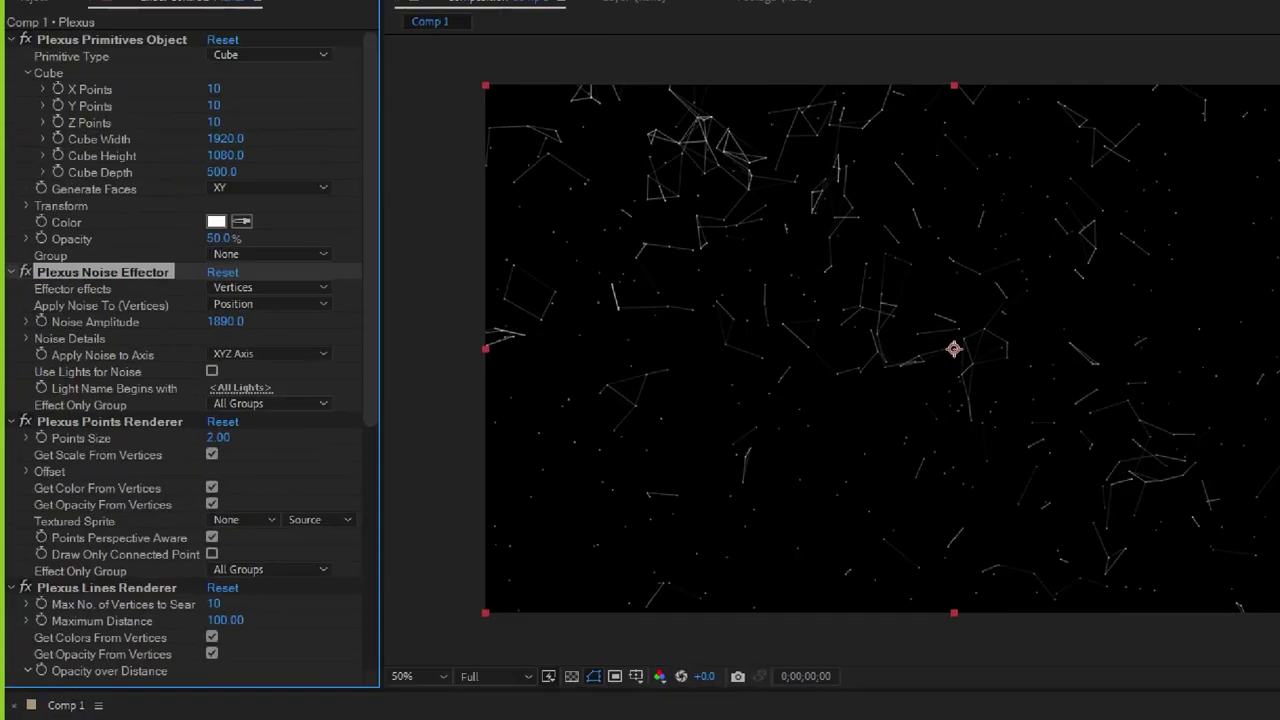
left_click(293, 343)
mouse_move(370, 297)
left_mouse_down()
mouse_move(387, 315)
mouse_move(420, 288)
left_mouse_up()
left_click_drag(76, 318, 200, 316)
left_click_drag(347, 360, 378, 318)
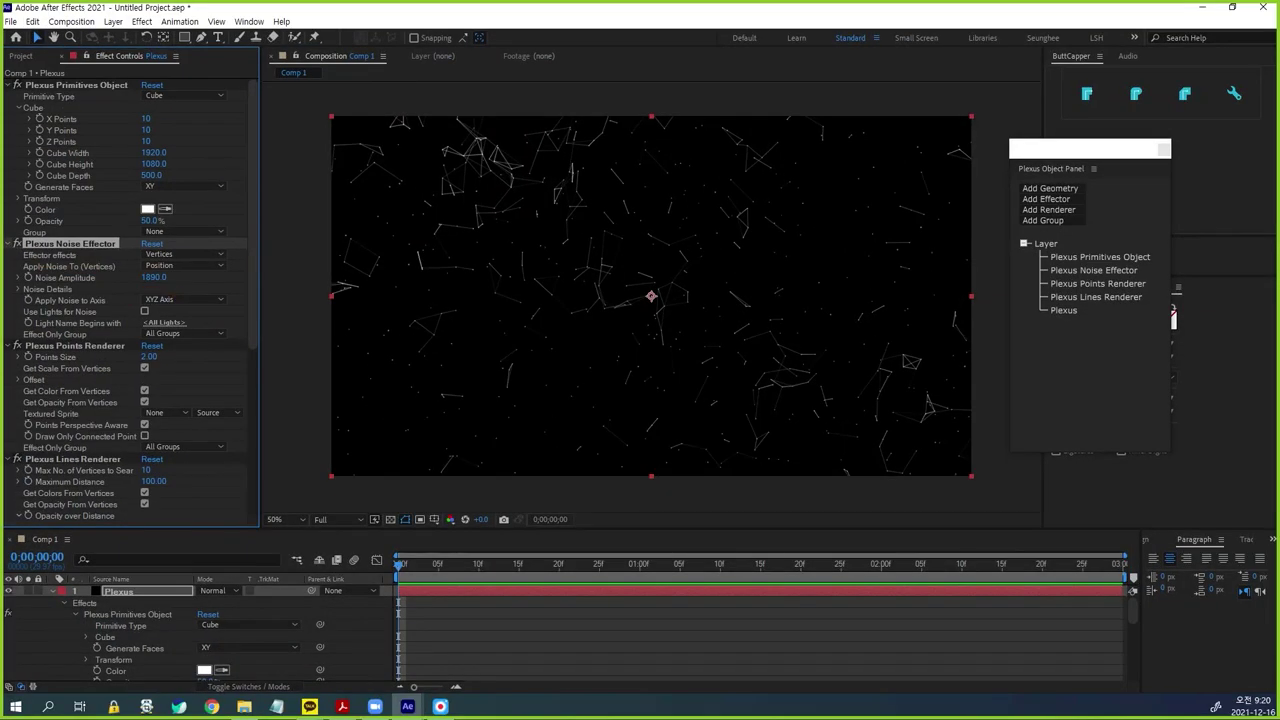
- Add a Triangulation renderer to the Plexus effect and deselect the layer
left_click(1049, 210)
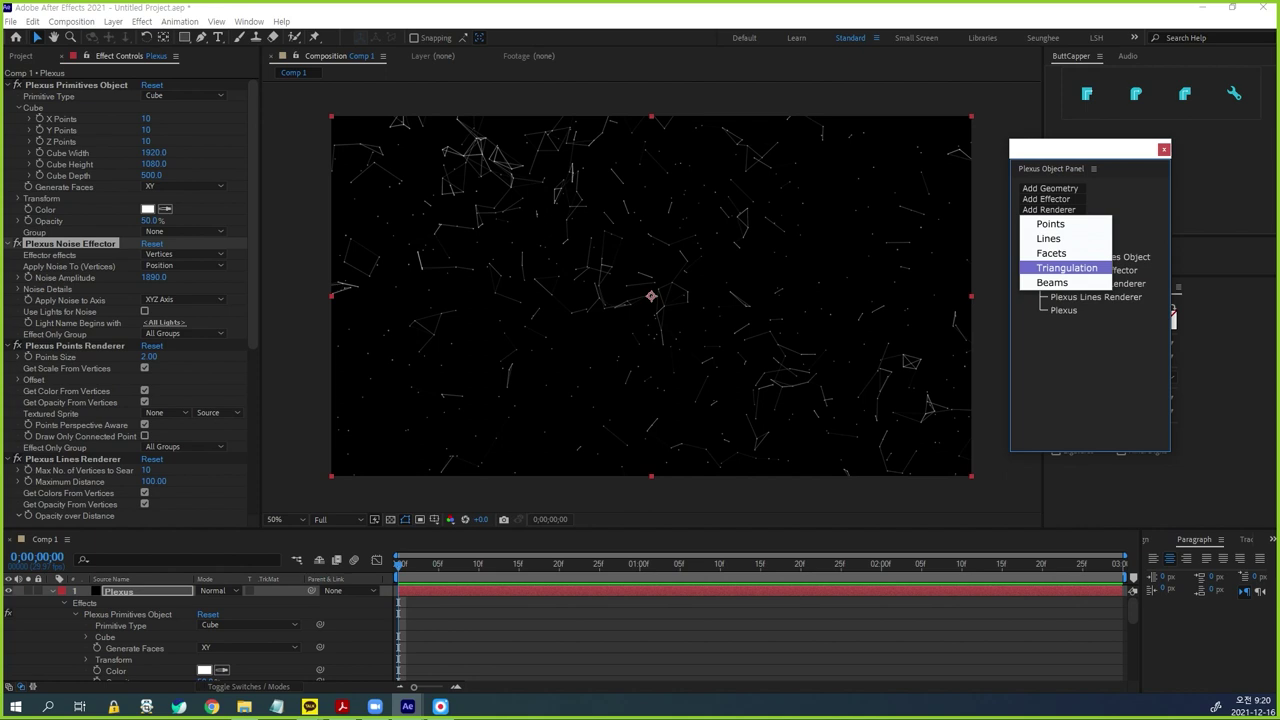
left_click(1066, 268)
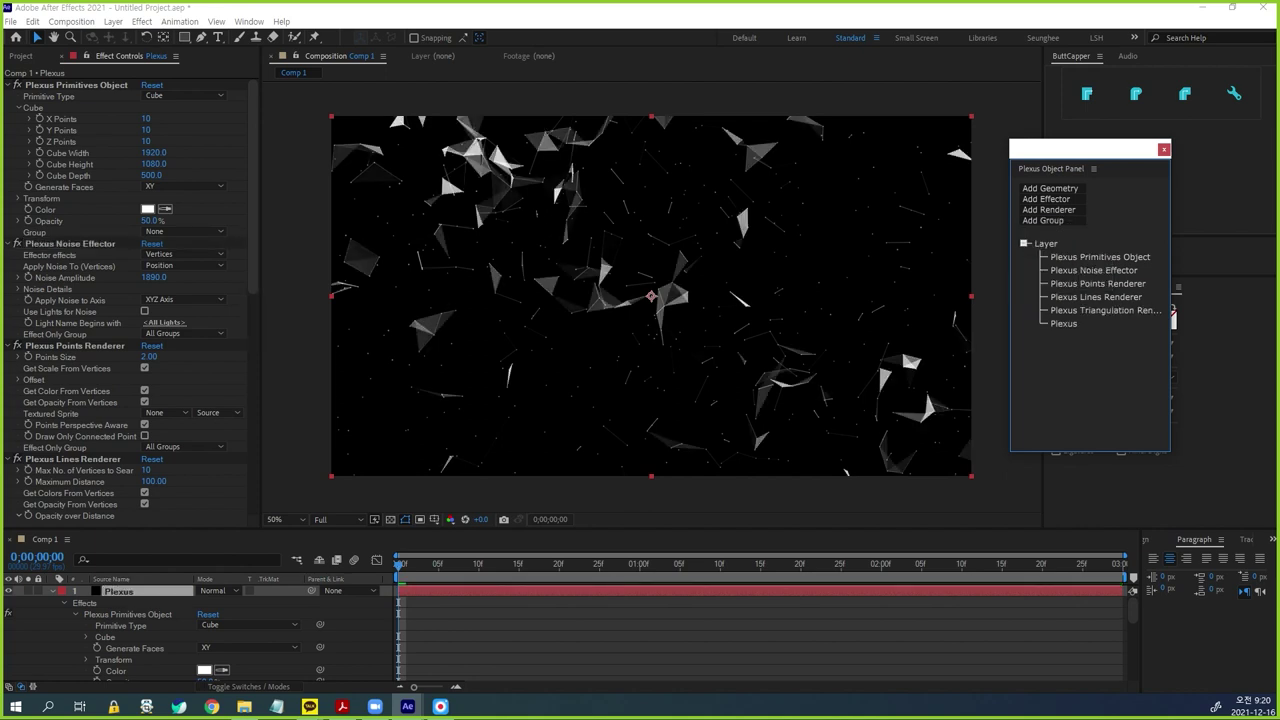
left_click(700, 642)
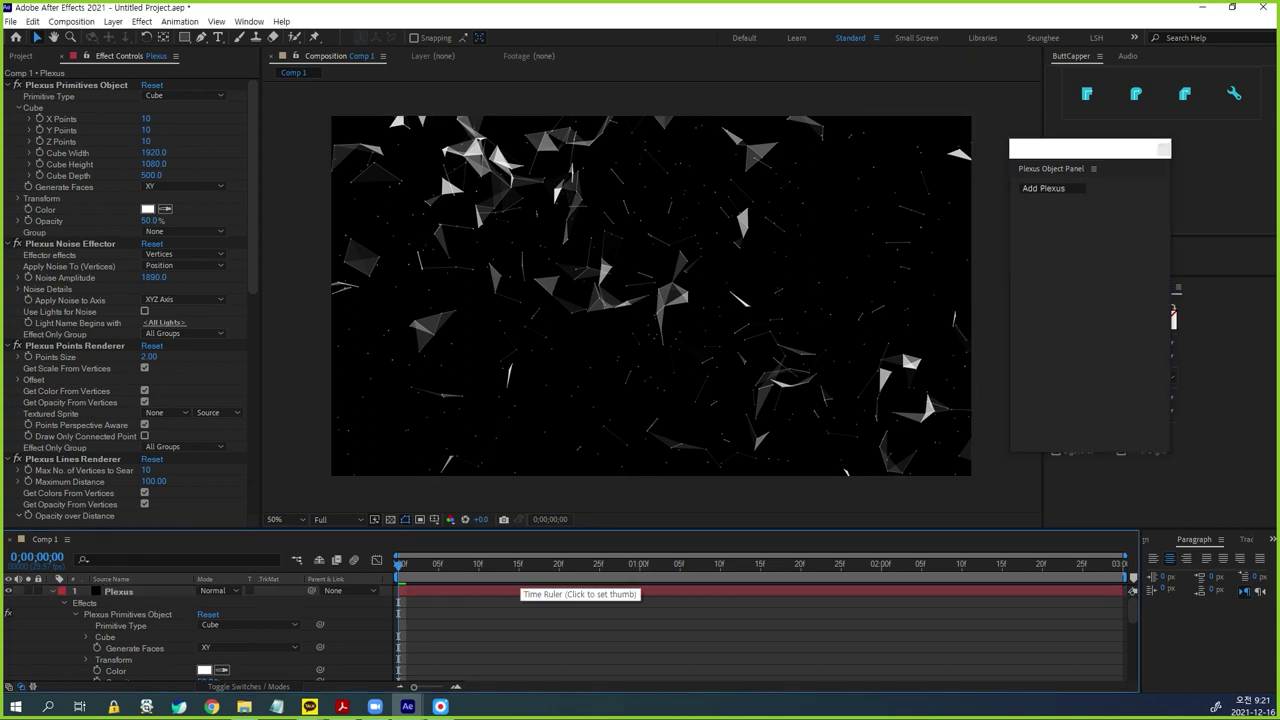
- Create a two-node camera in the composition with the 15mm preset
key("ctrl+alt+shift+c")
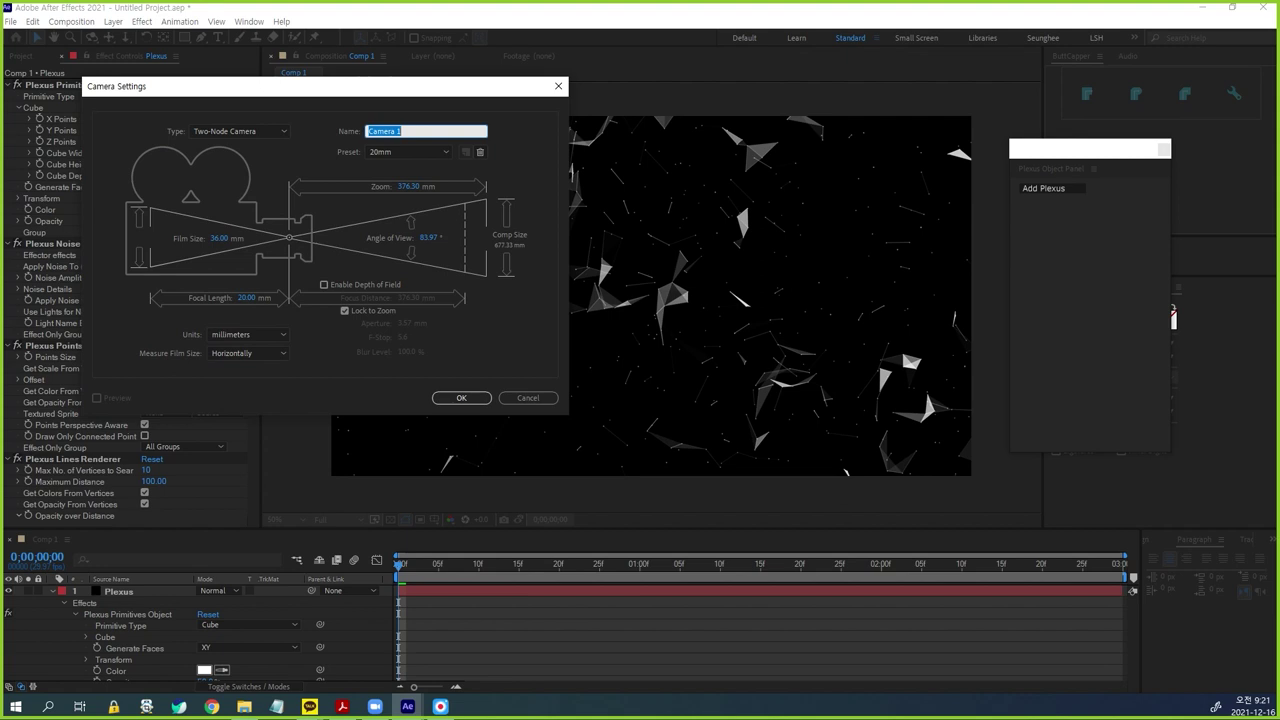
left_click(409, 152)
left_click(390, 184)
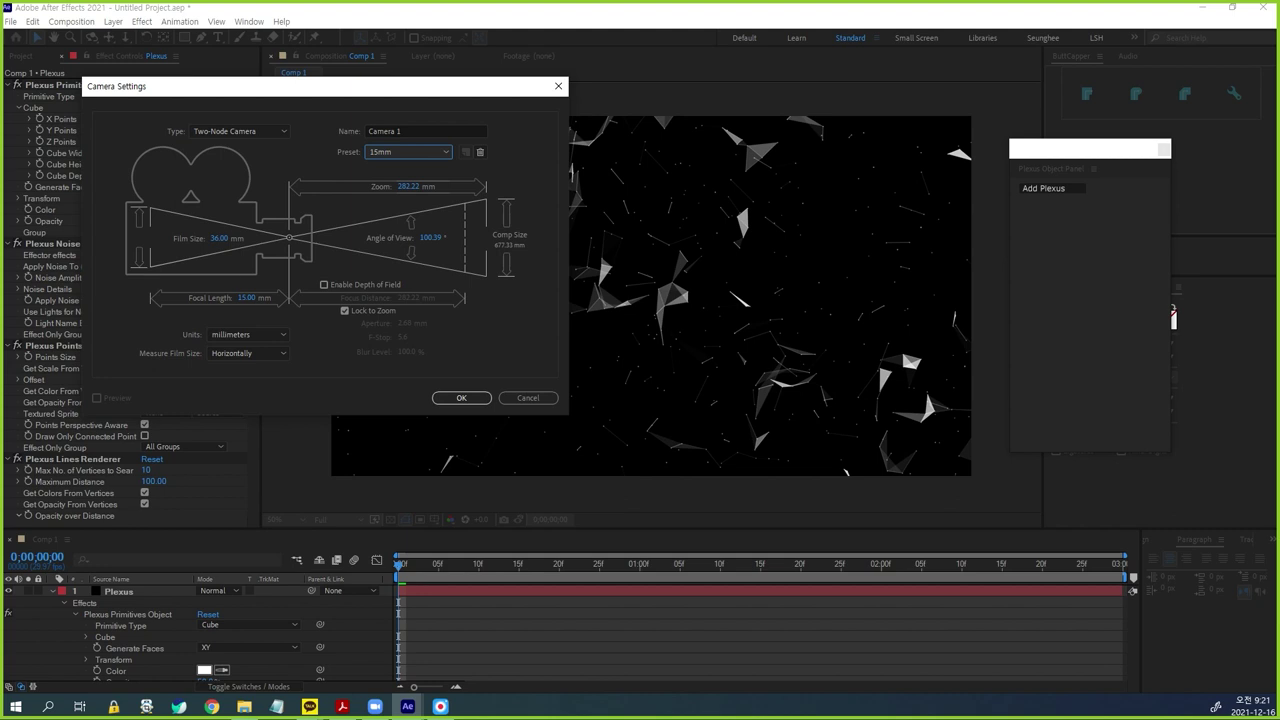
key("Return")
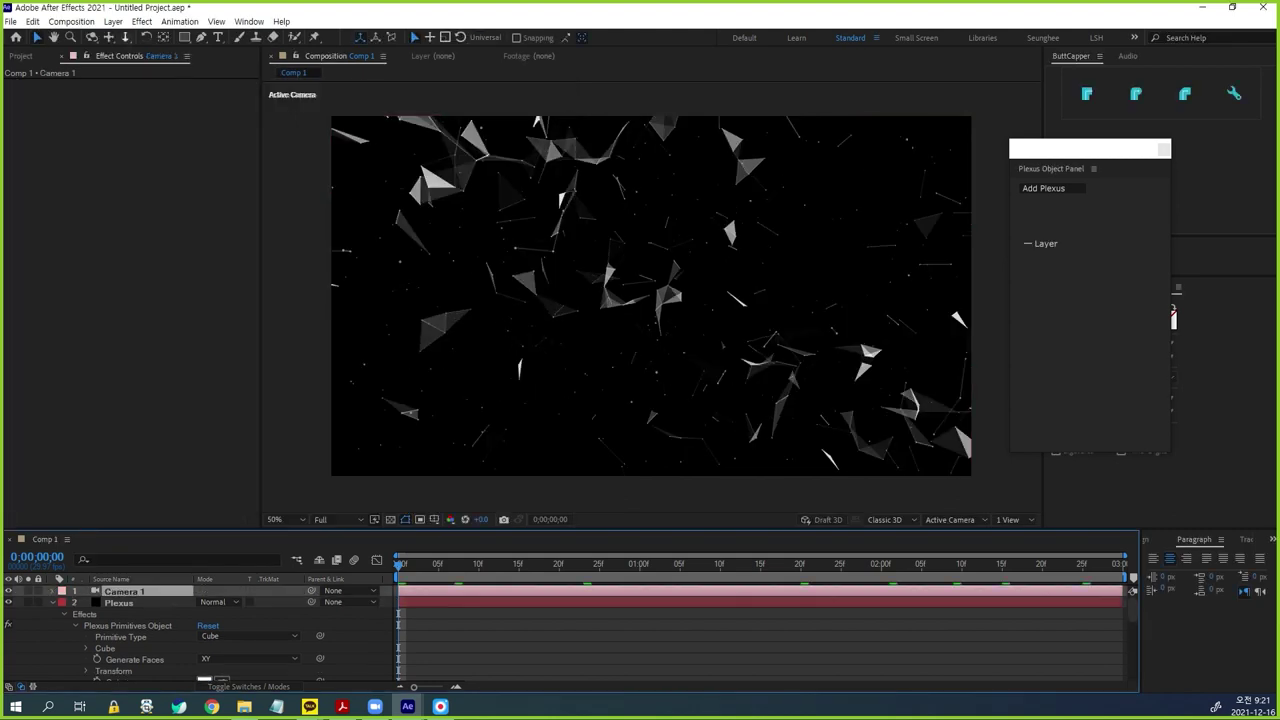
- Dolly the camera in toward the Plexus so its points, lines and triangles fill more of the frame
left_click(125, 37)
left_click_drag(650, 350, 650, 250)
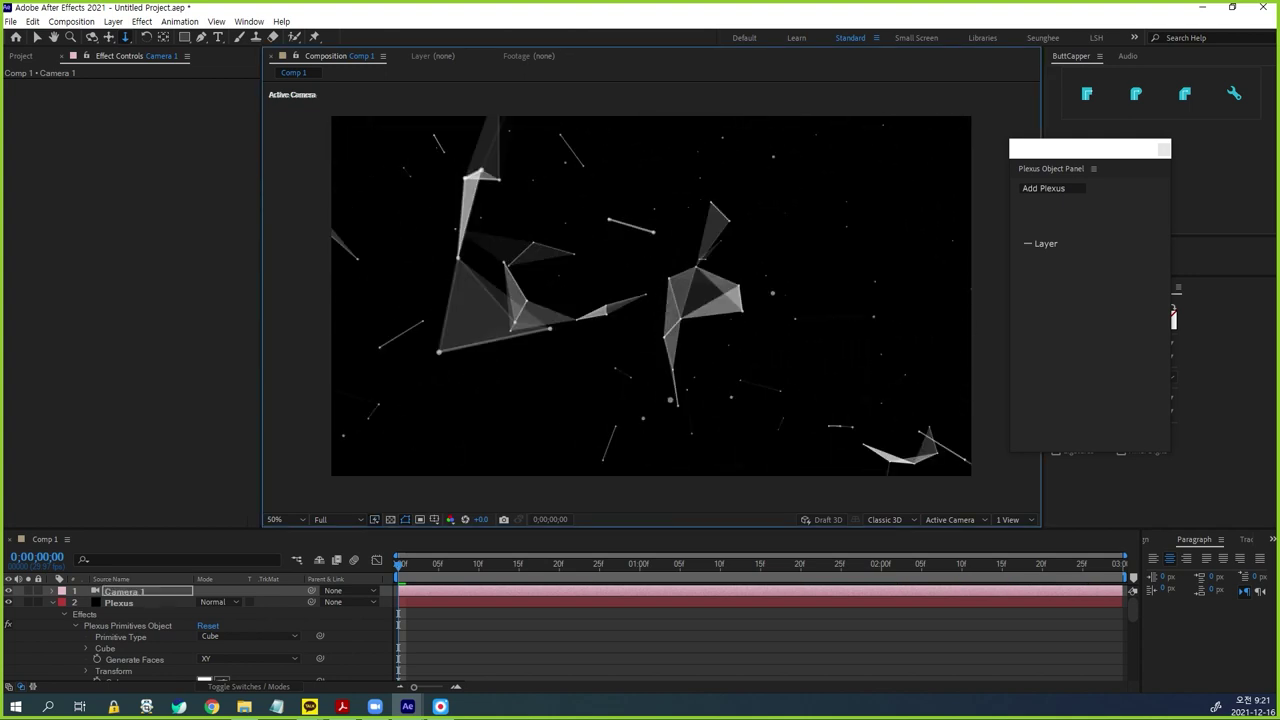
left_click_drag(650, 296, 650, 360)
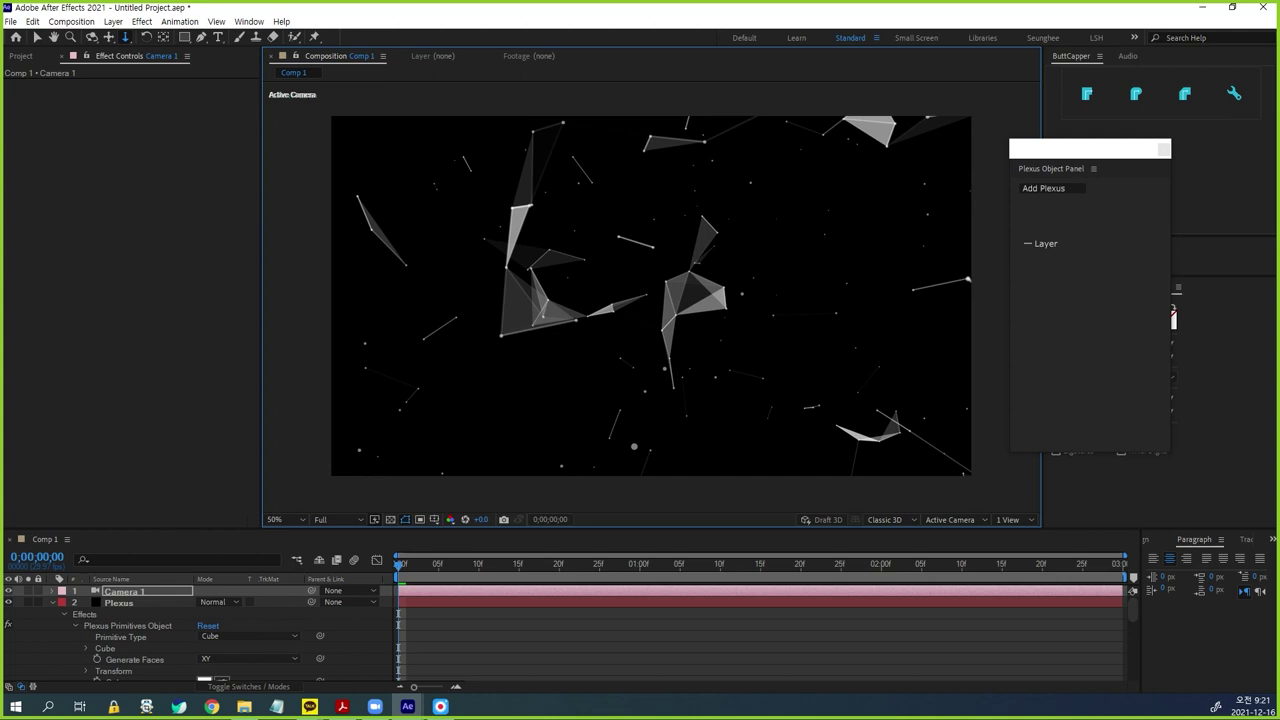
left_click_drag(670, 294, 678, 295)
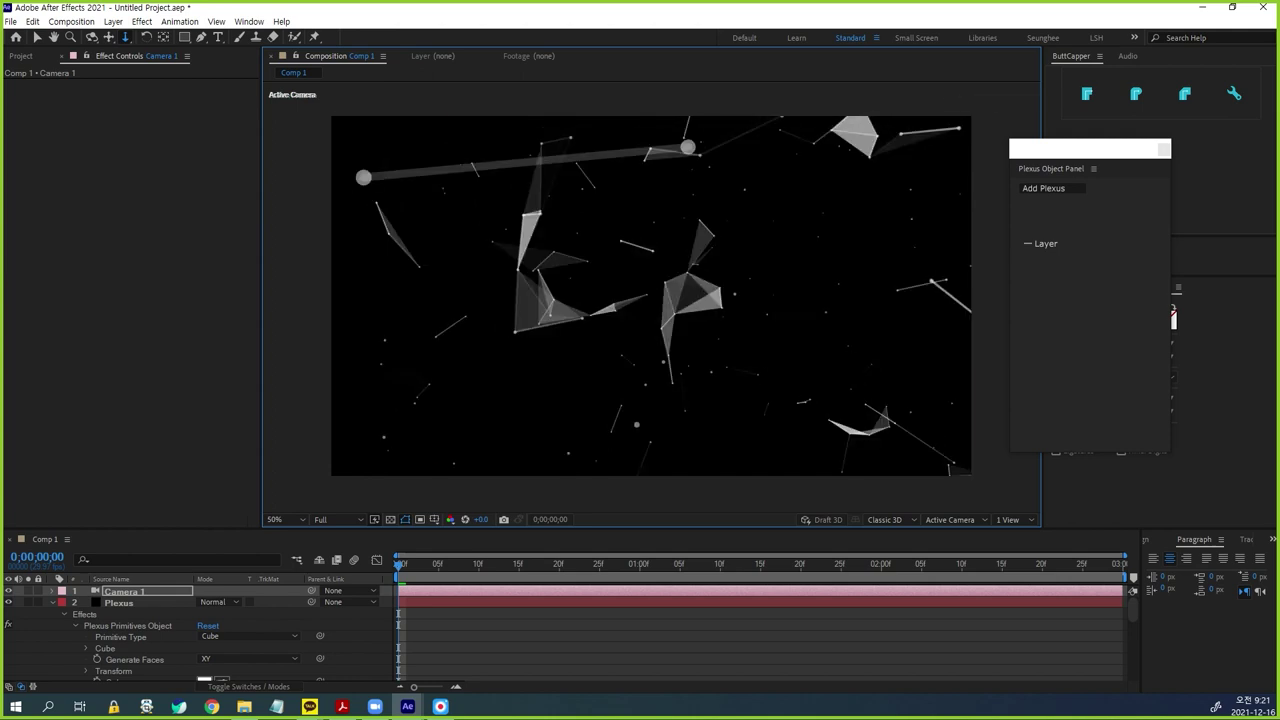
- Try a Points Size of 5 in the Plexus layer's Points Renderer and settle on 3.5
left_click(119, 603)
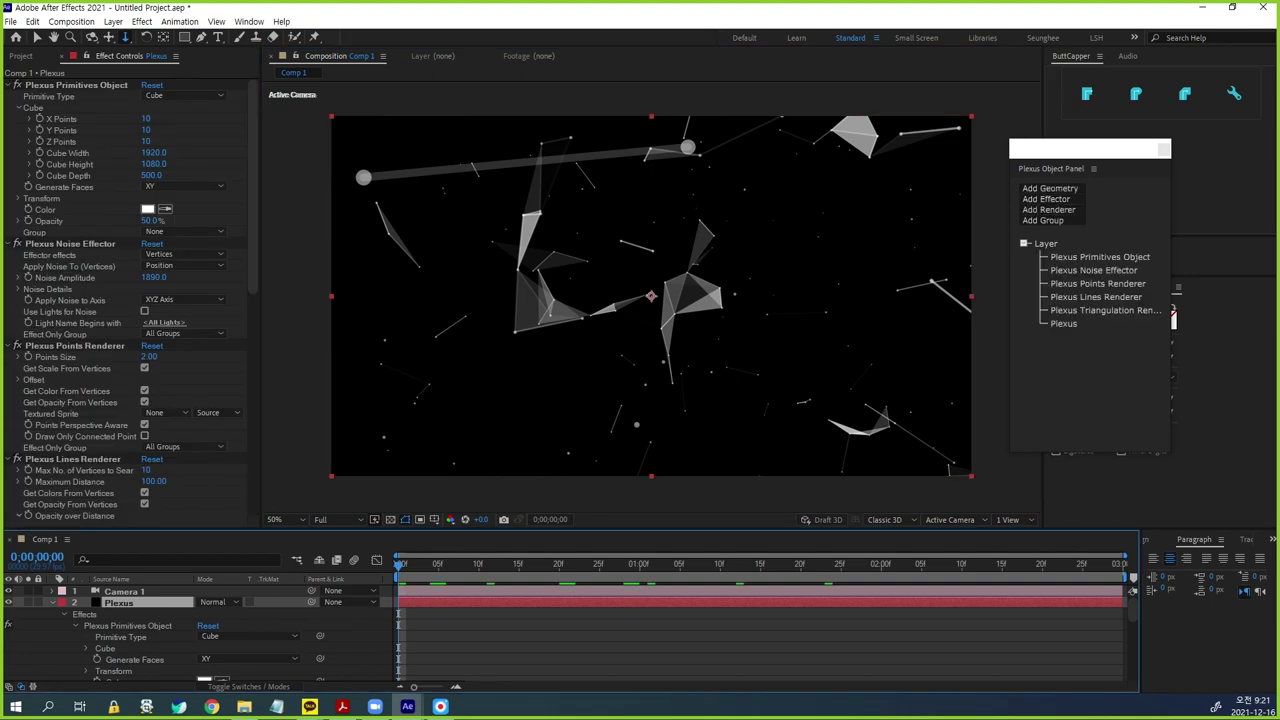
key("ctrl+1")
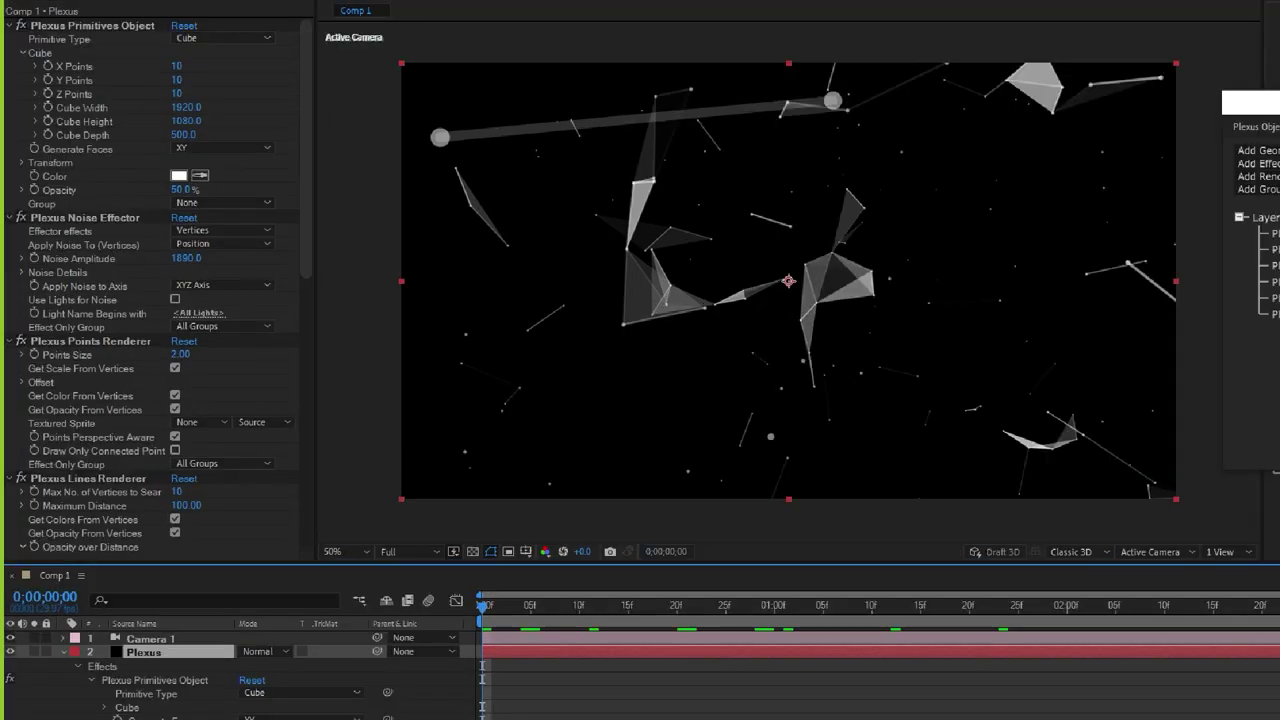
left_click(622, 344)
left_click_drag(690, 322, 698, 361)
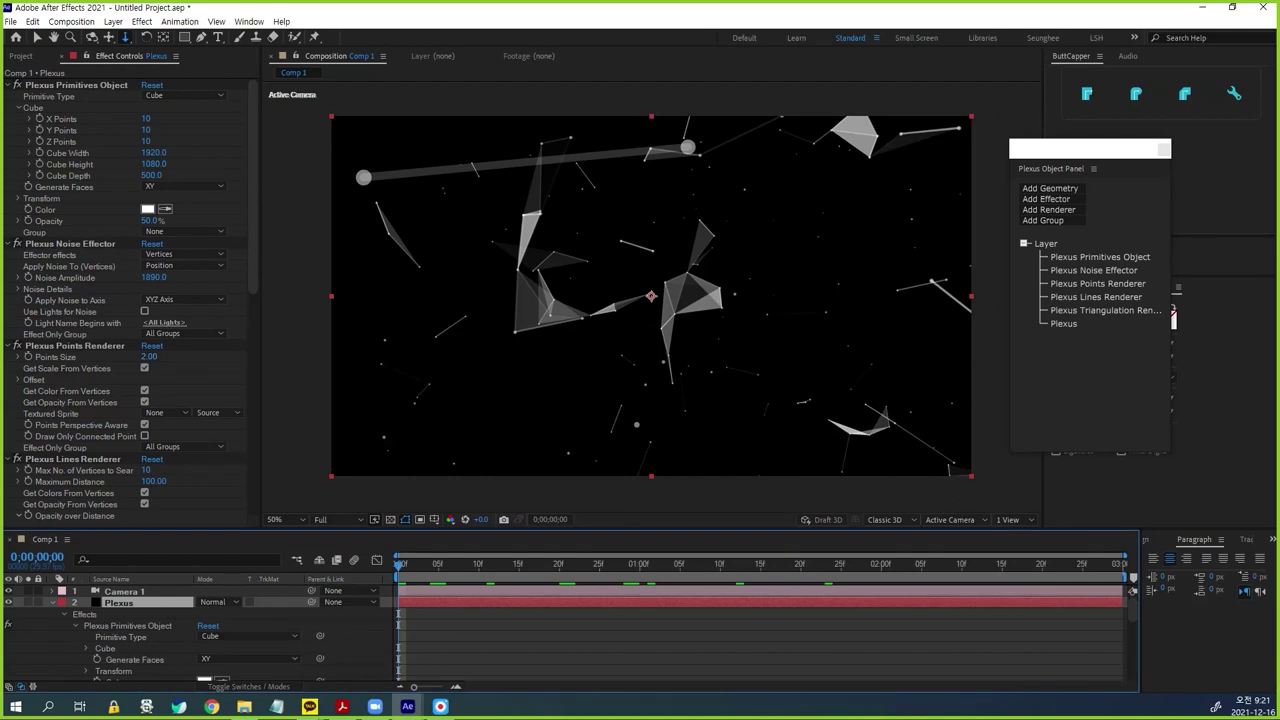
left_click(149, 357)
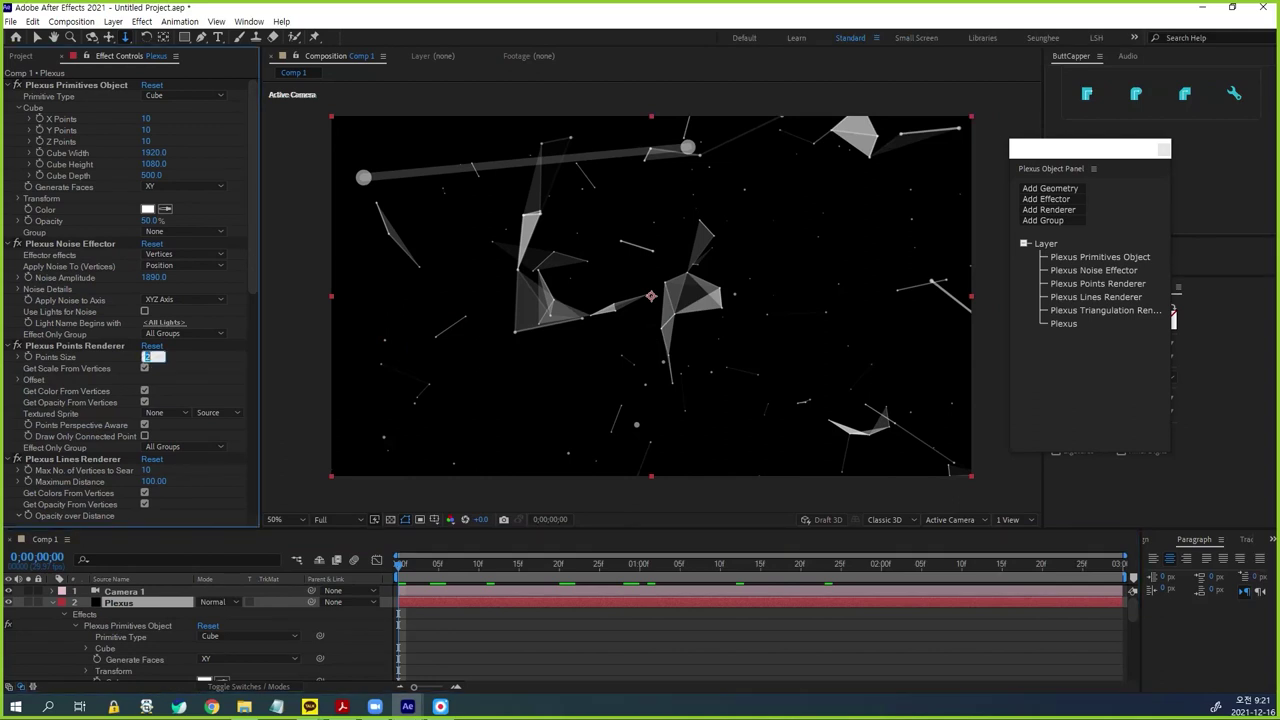
type("5")
key("Return")
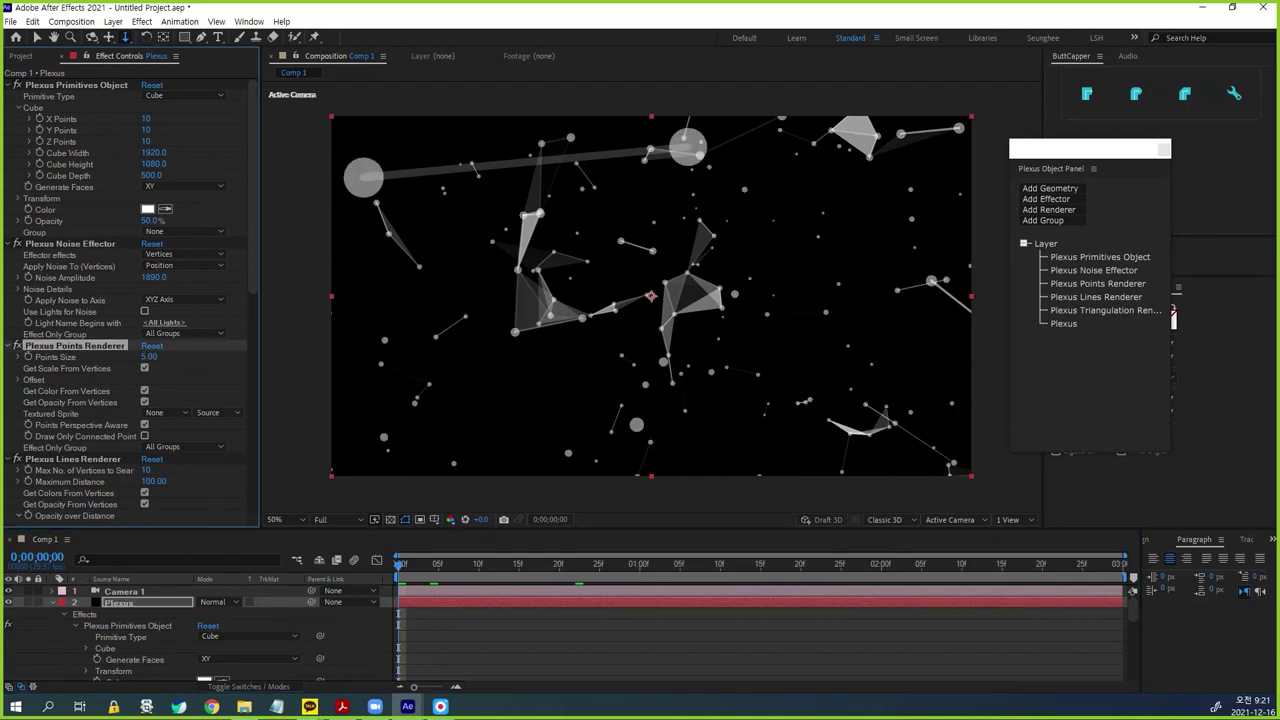
left_click(148, 357)
type("3.5")
key("Return")
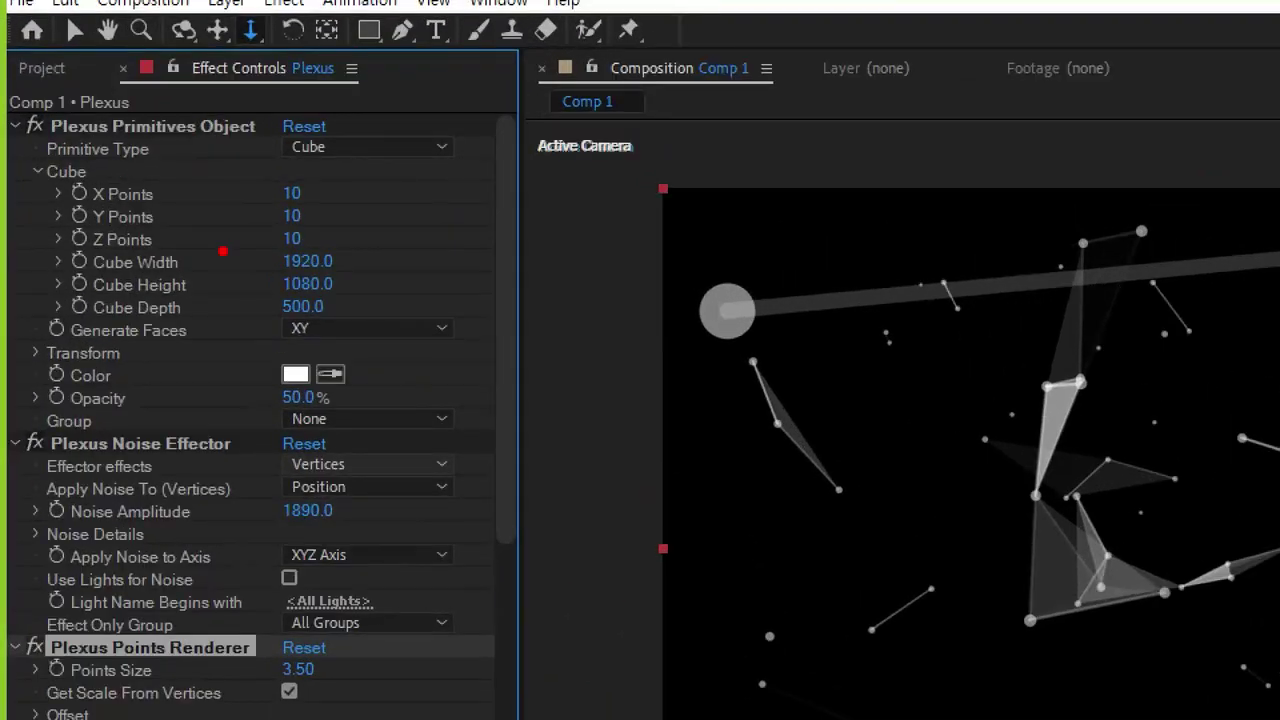
mouse_move(55, 148)
left_mouse_down()
mouse_move(199, 136)
mouse_move(82, 144)
mouse_move(115, 156)
left_mouse_up()
mouse_move(335, 396)
left_mouse_down()
mouse_move(298, 401)
mouse_move(349, 383)
mouse_move(343, 392)
left_mouse_up()
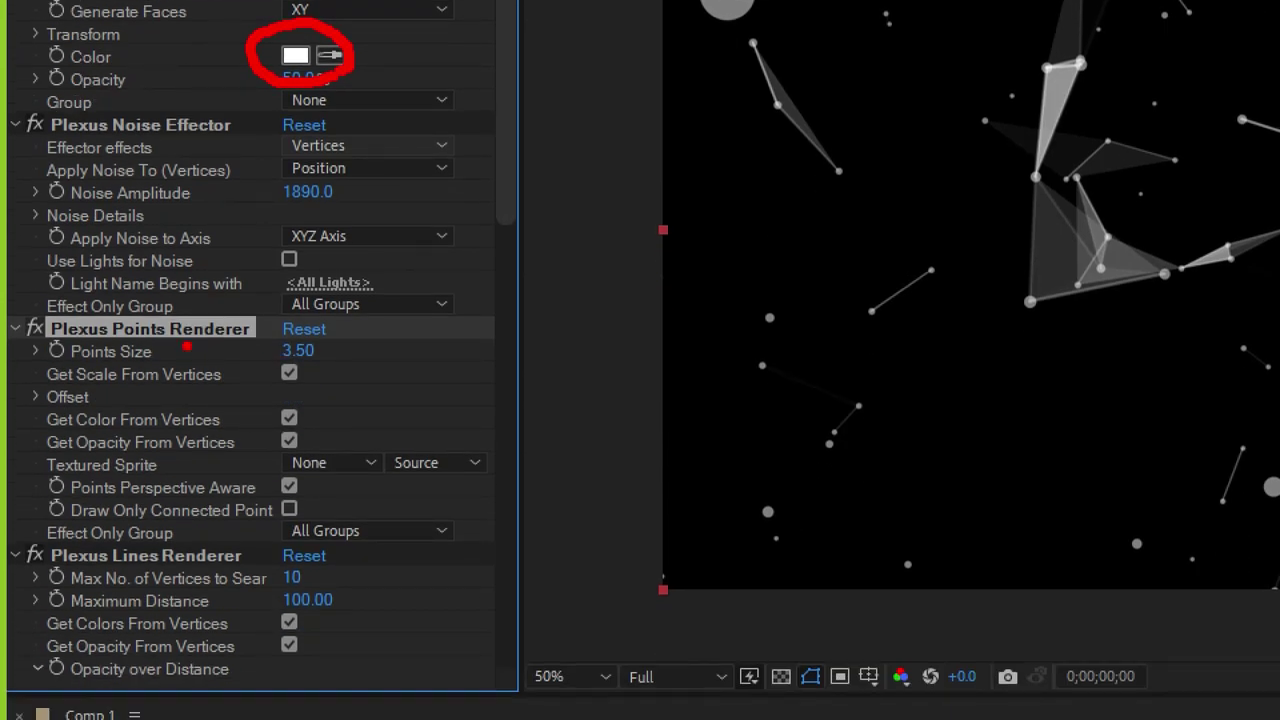
left_click_drag(45, 435, 218, 436)
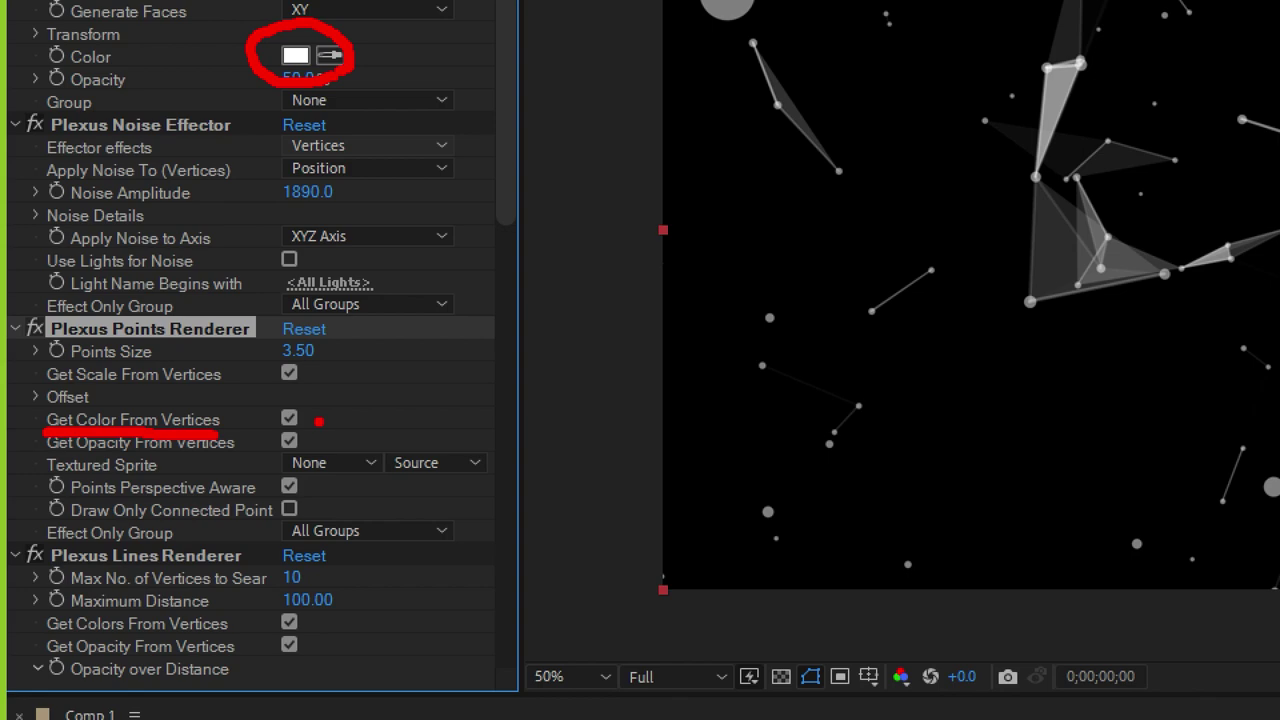
left_click_drag(55, 446, 226, 454)
key("Escape")
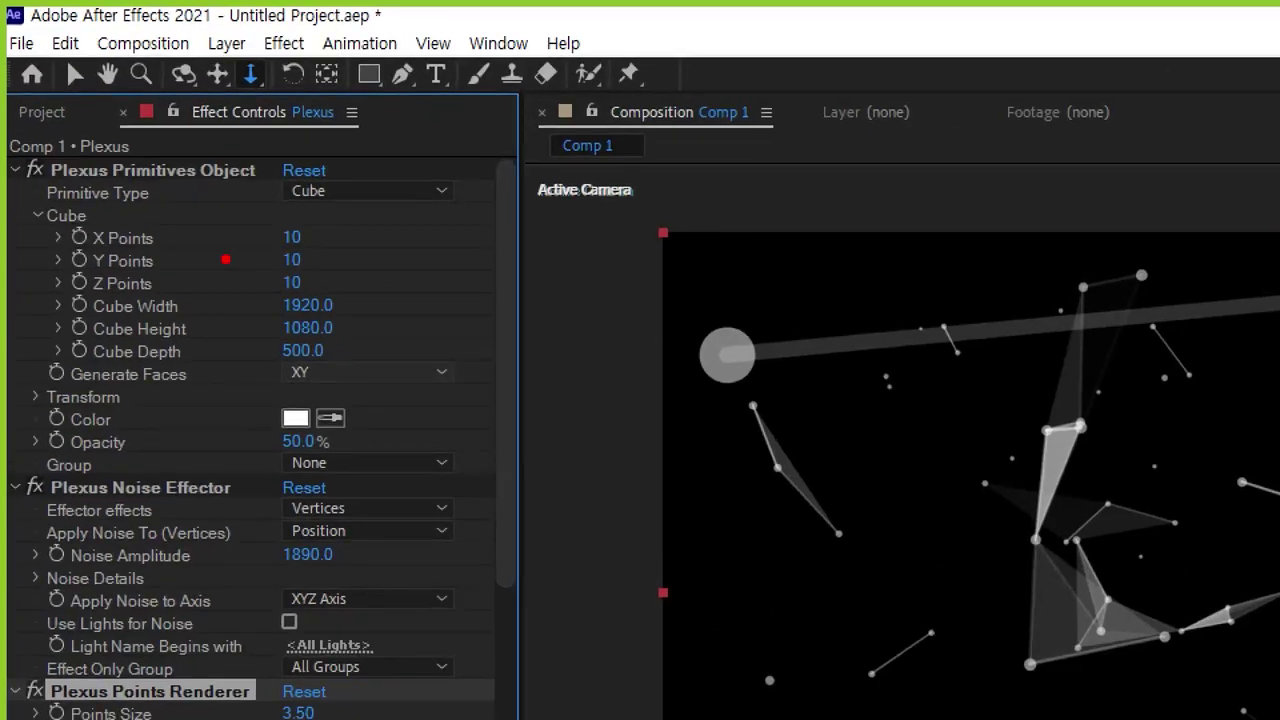
mouse_move(30, 80)
left_mouse_down()
mouse_move(3, 135)
mouse_move(20, 225)
left_mouse_up()
left_click_drag(347, 391, 415, 378)
left_click_drag(258, 451, 340, 455)
left_click_drag(717, 247, 711, 305)
mouse_move(683, 293)
left_mouse_down()
mouse_move(689, 311)
mouse_move(791, 291)
left_mouse_up()
key("Escape")
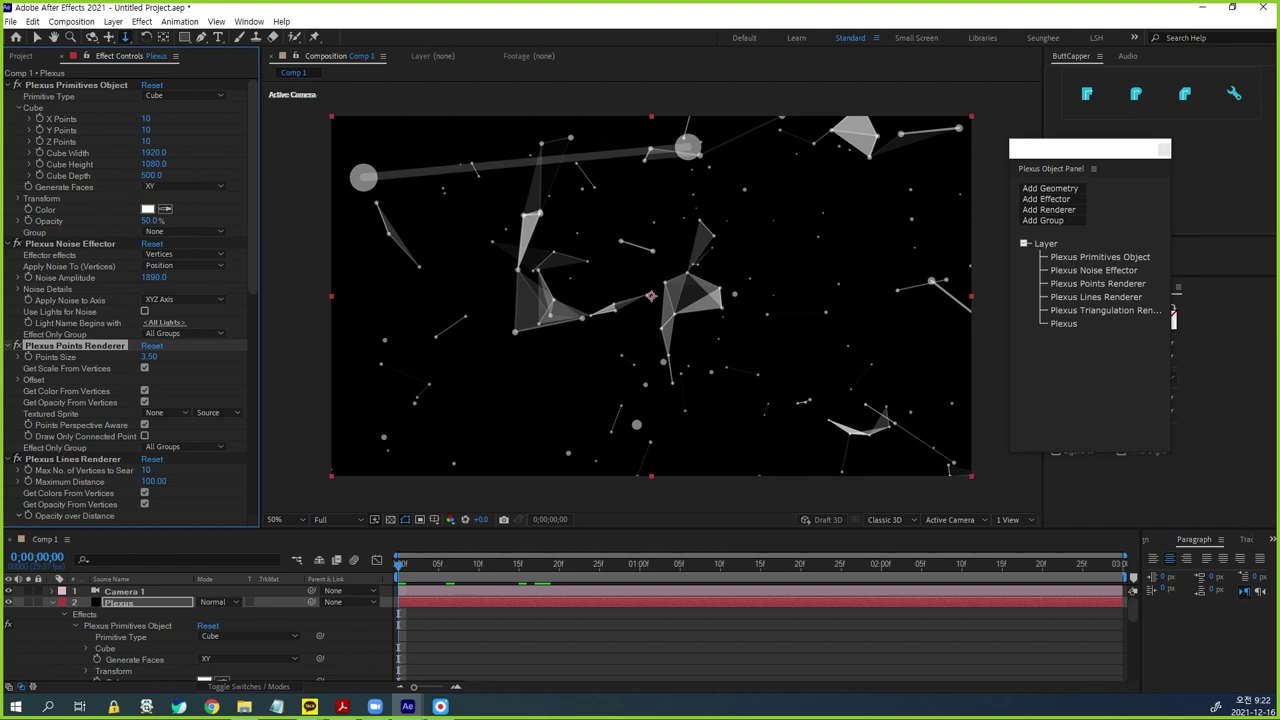
- Set the Lines Renderer's Maximum Distance to 120
scroll(130, 300, "down", 5)
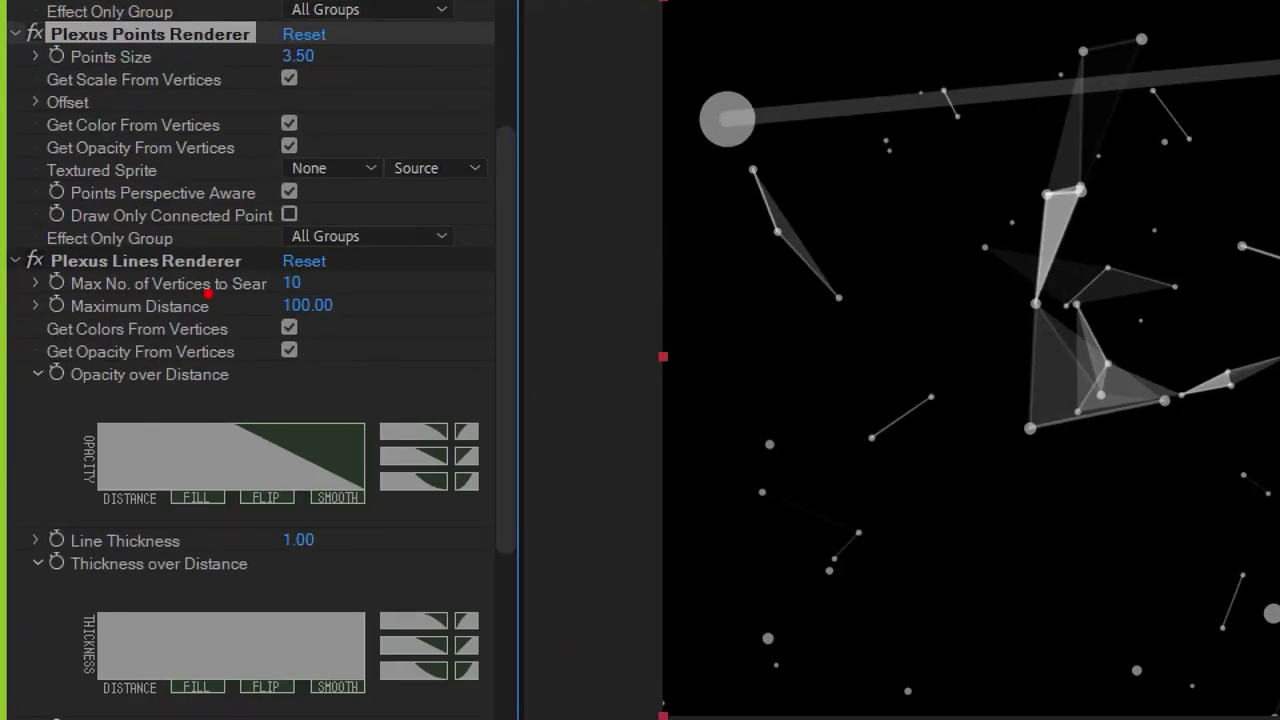
left_click_drag(207, 293, 250, 292)
left_click_drag(49, 323, 192, 323)
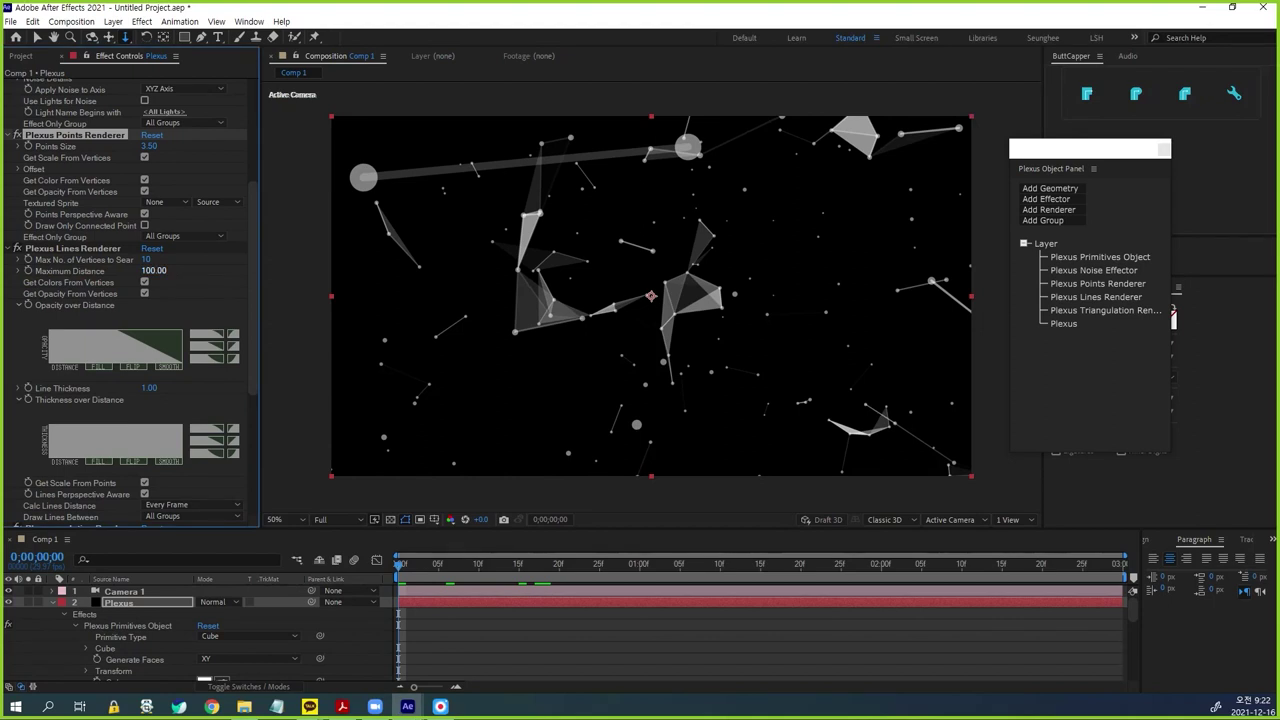
mouse_move(153, 271)
left_mouse_down()
mouse_move(184, 271)
mouse_move(144, 271)
left_mouse_up()
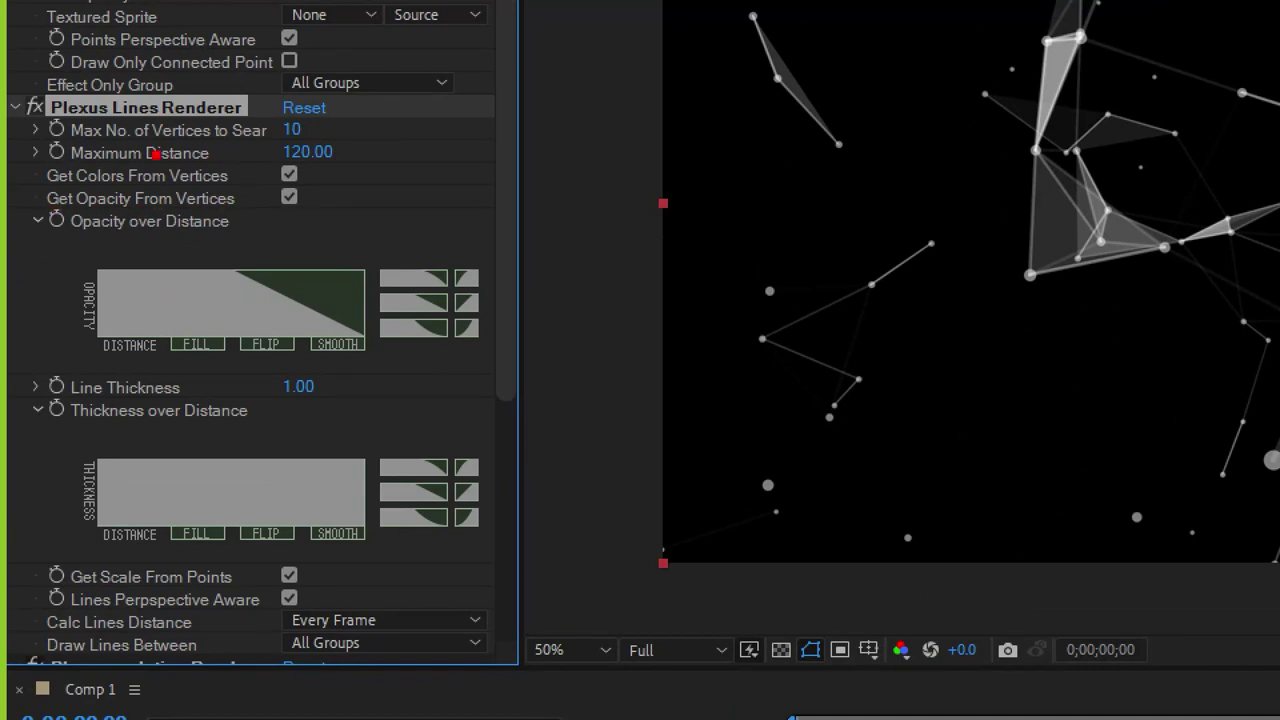
- Change the Lines Renderer's Thickness over Distance curve to a falling ramp like the one for Opacity over Distance
left_click_drag(55, 238, 276, 233)
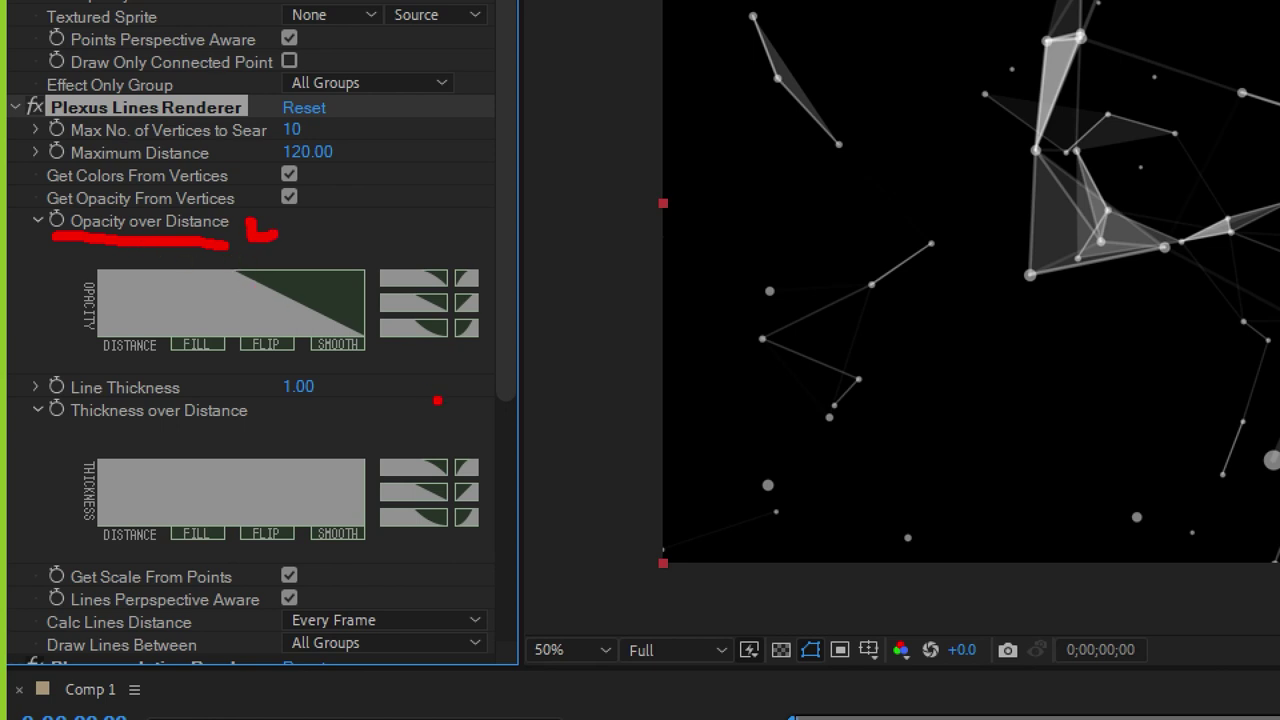
left_click_drag(43, 426, 242, 428)
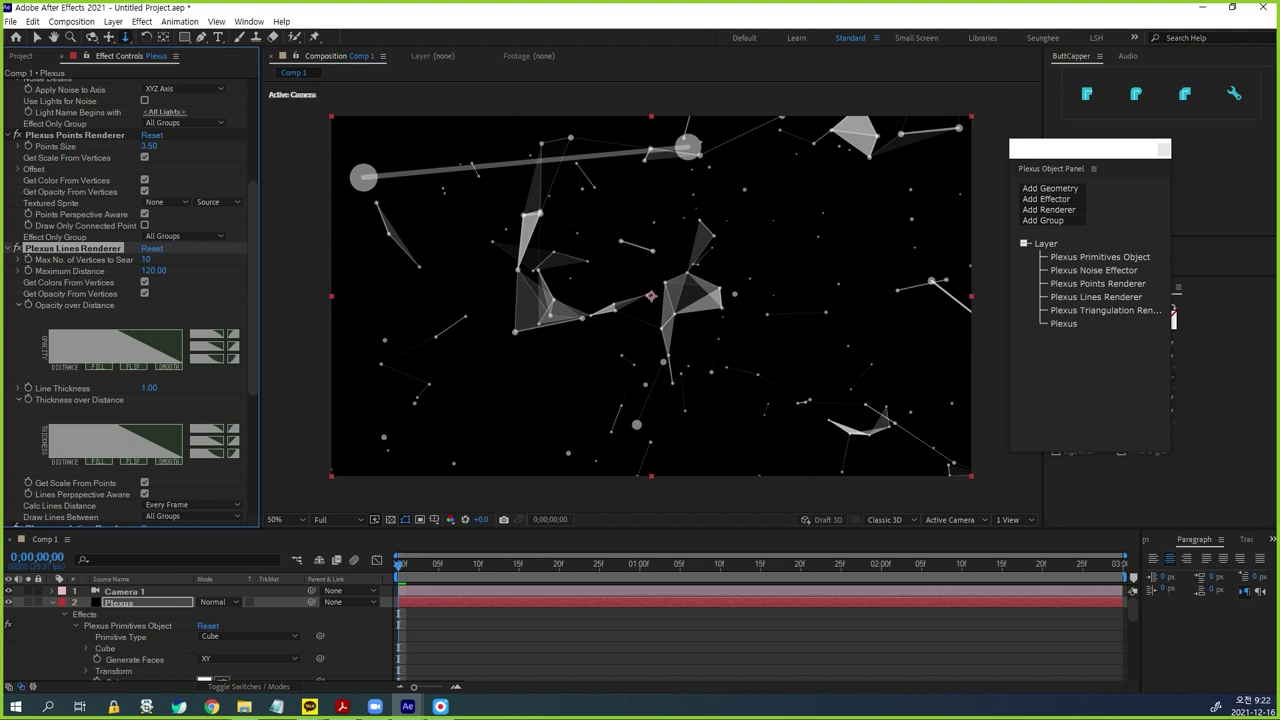
- Dolly the camera back slightly and raise the Lines Renderer's Maximum Distance to 155
mouse_move(651, 296)
left_mouse_down()
mouse_move(651, 336)
mouse_move(651, 298)
left_mouse_up()
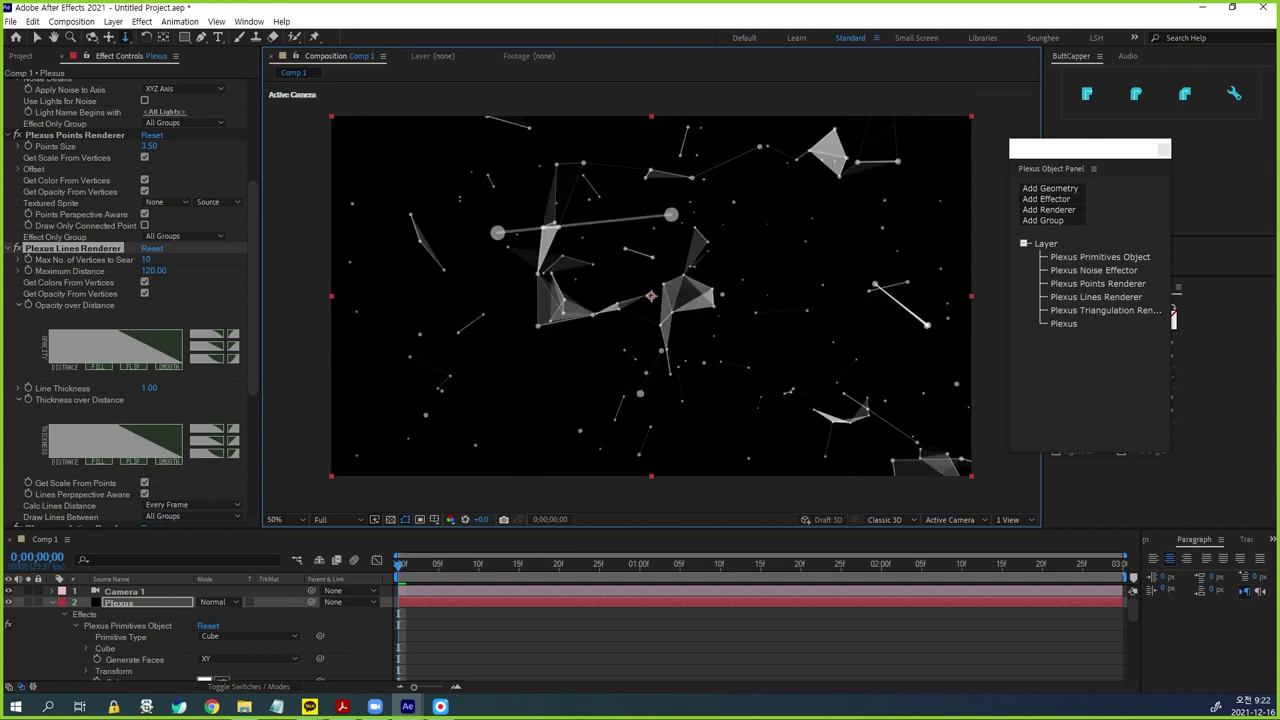
left_click_drag(153, 271, 179, 271)
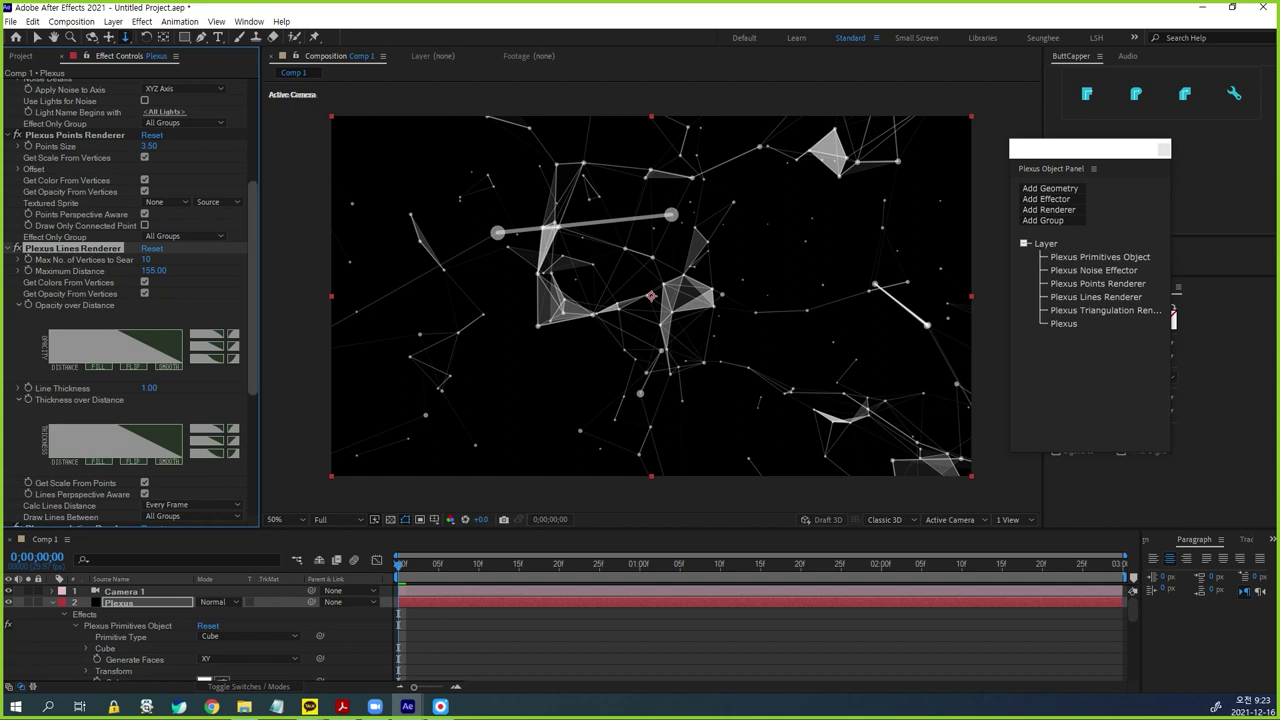
- Expand Camera 1's Camera Options in the timeline and turn on Depth of Field
scroll(130, 300, "up", 5)
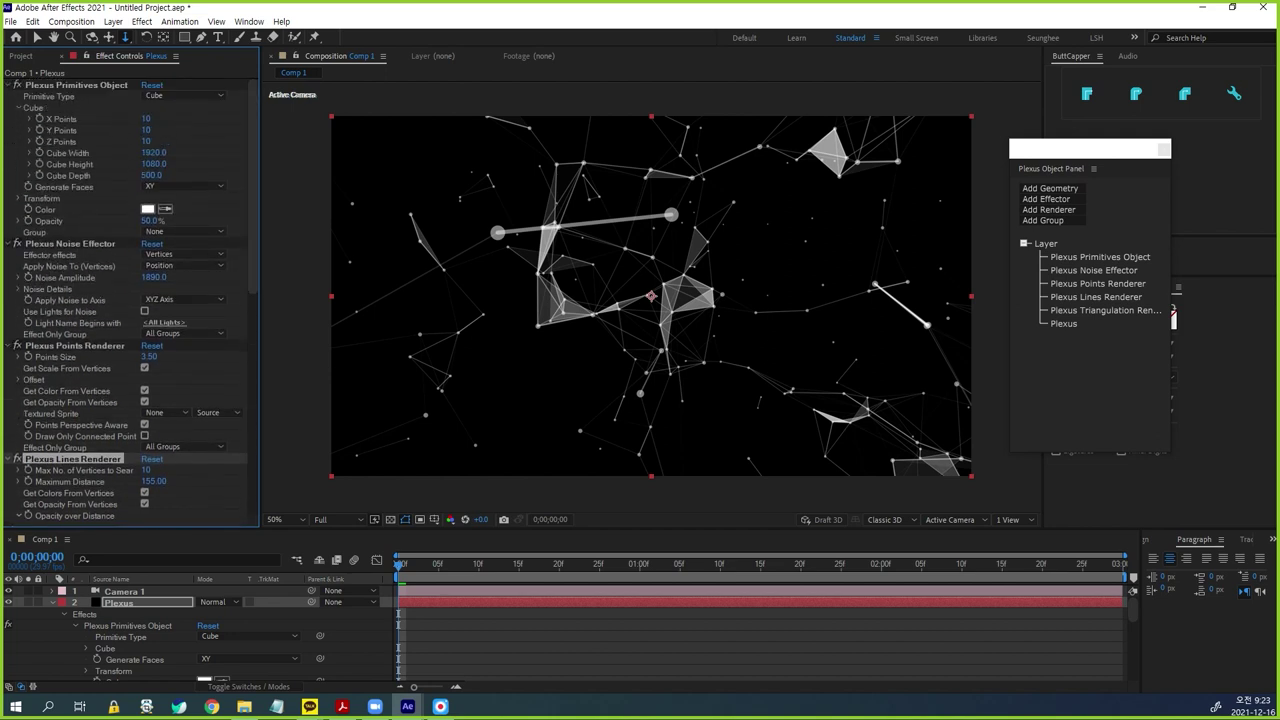
left_click(125, 591)
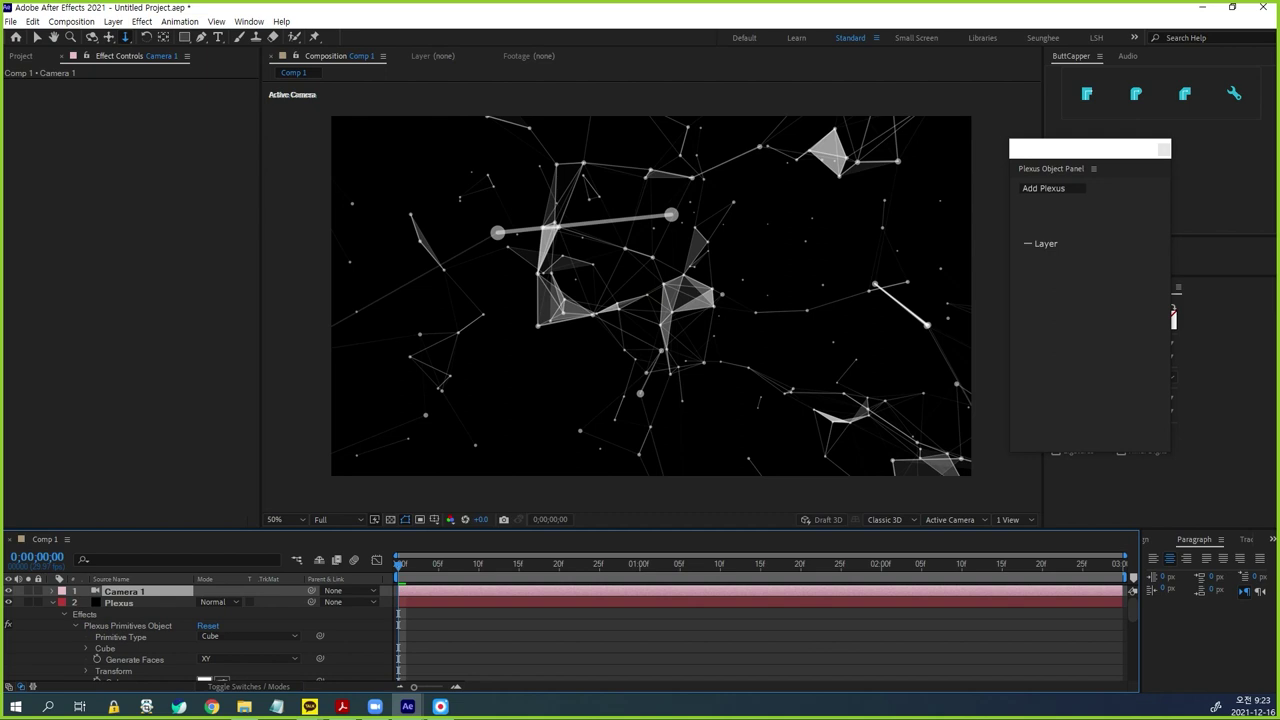
left_click_drag(572, 530, 572, 449)
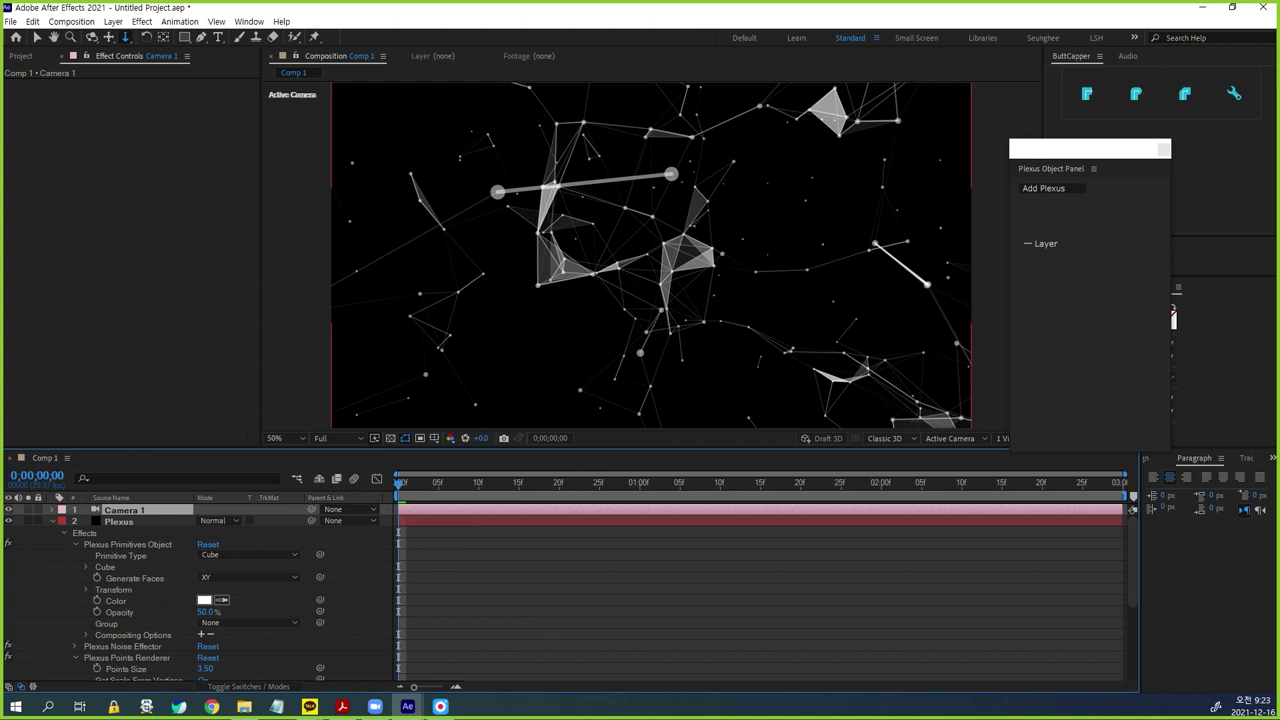
left_click(53, 510)
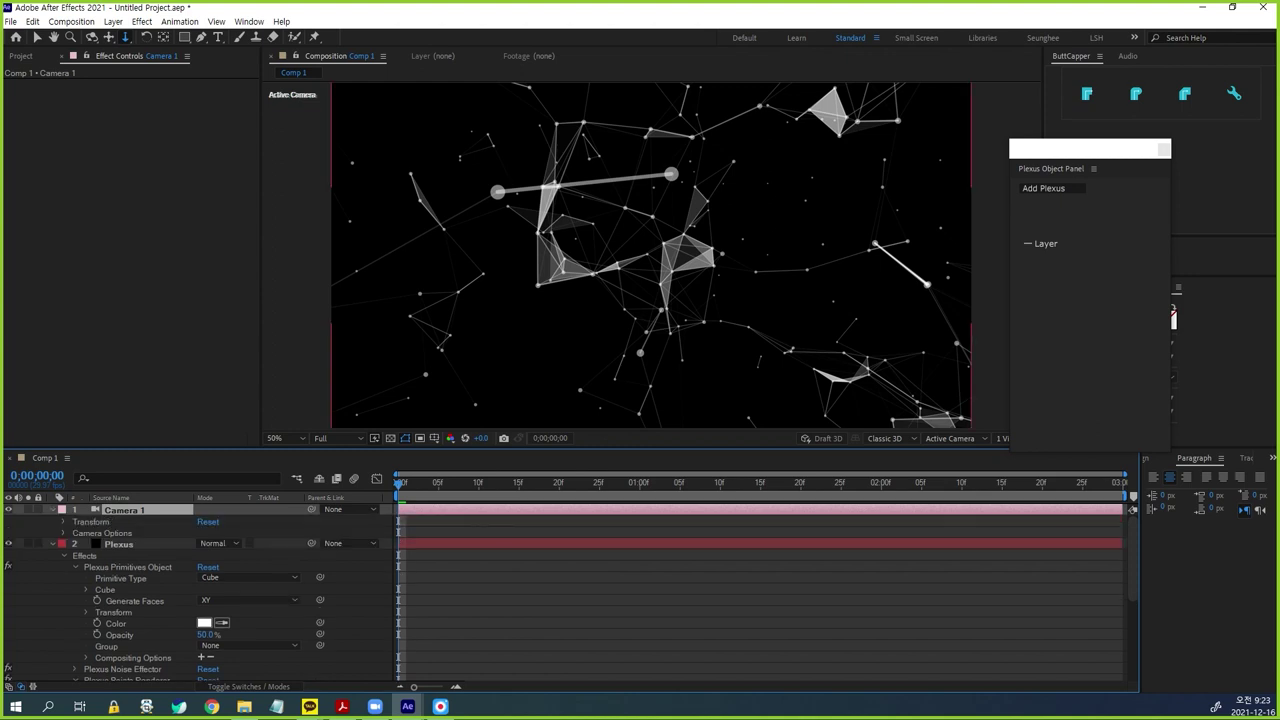
left_click(63, 533)
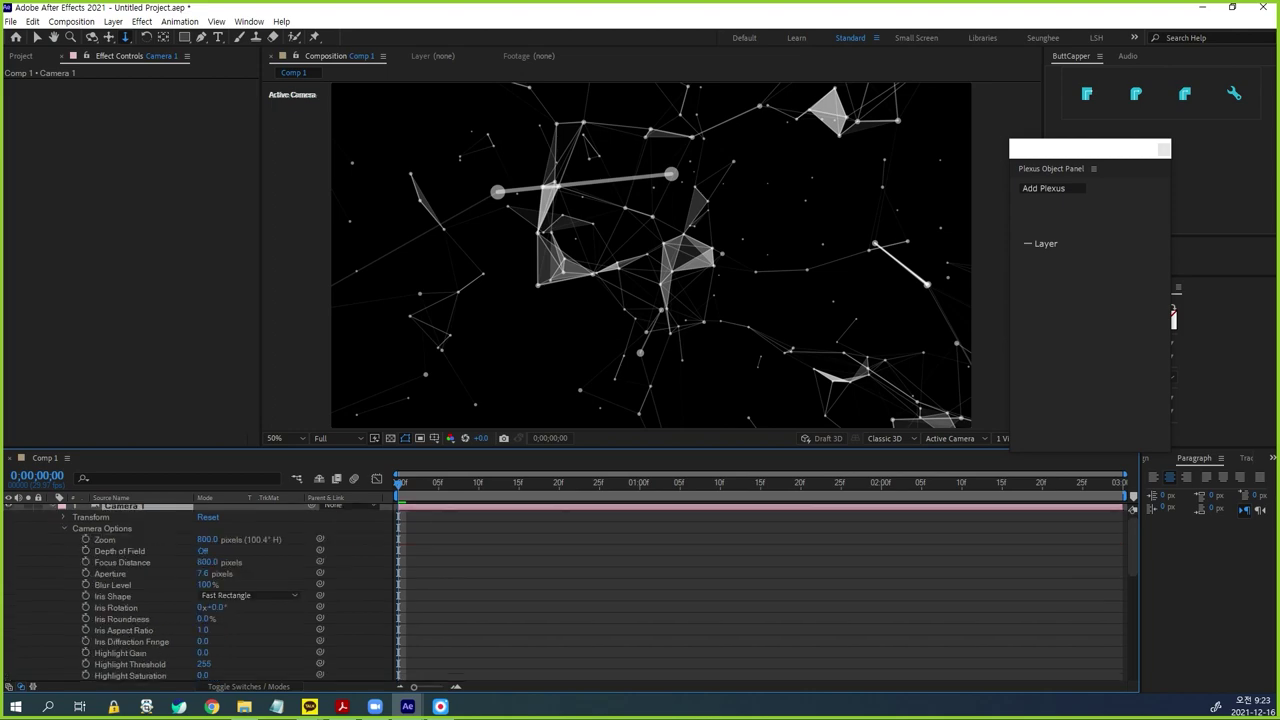
key("ctrl+1")
left_click(157, 520)
left_click_drag(84, 535, 82, 571)
left_click_drag(189, 437, 304, 438)
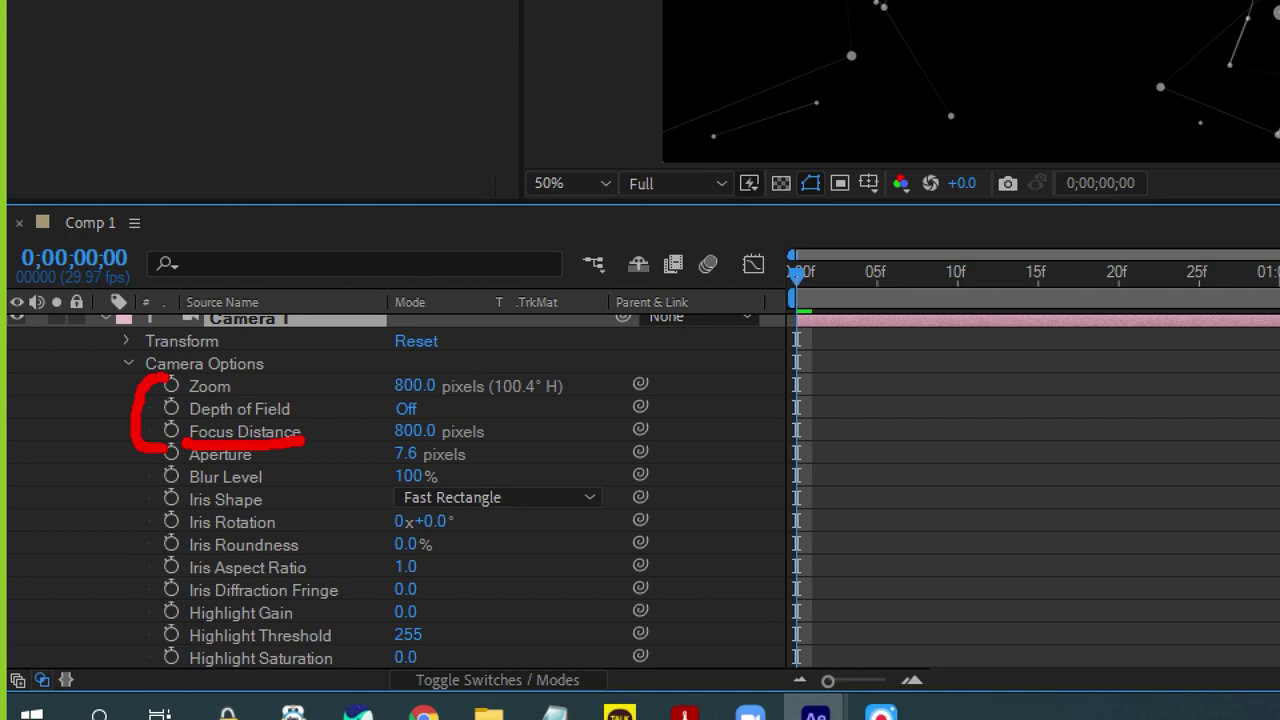
left_click_drag(306, 390, 340, 381)
key("Escape")
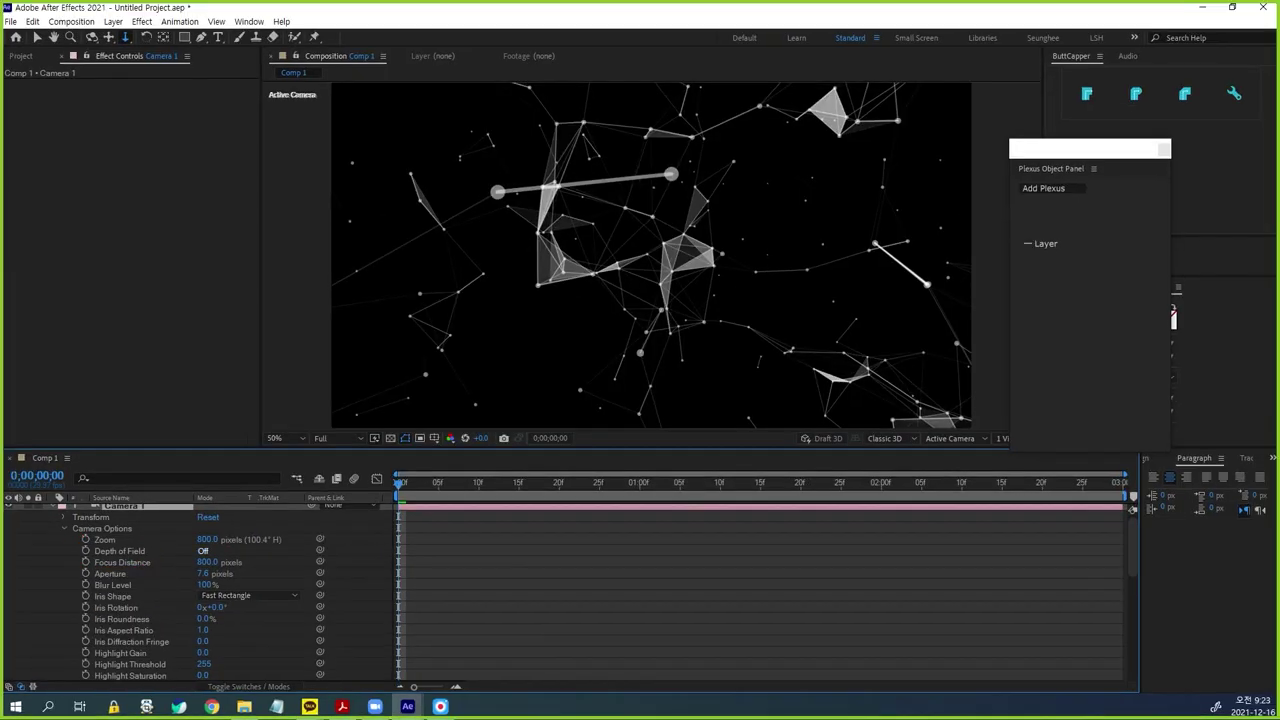
left_click(406, 409)
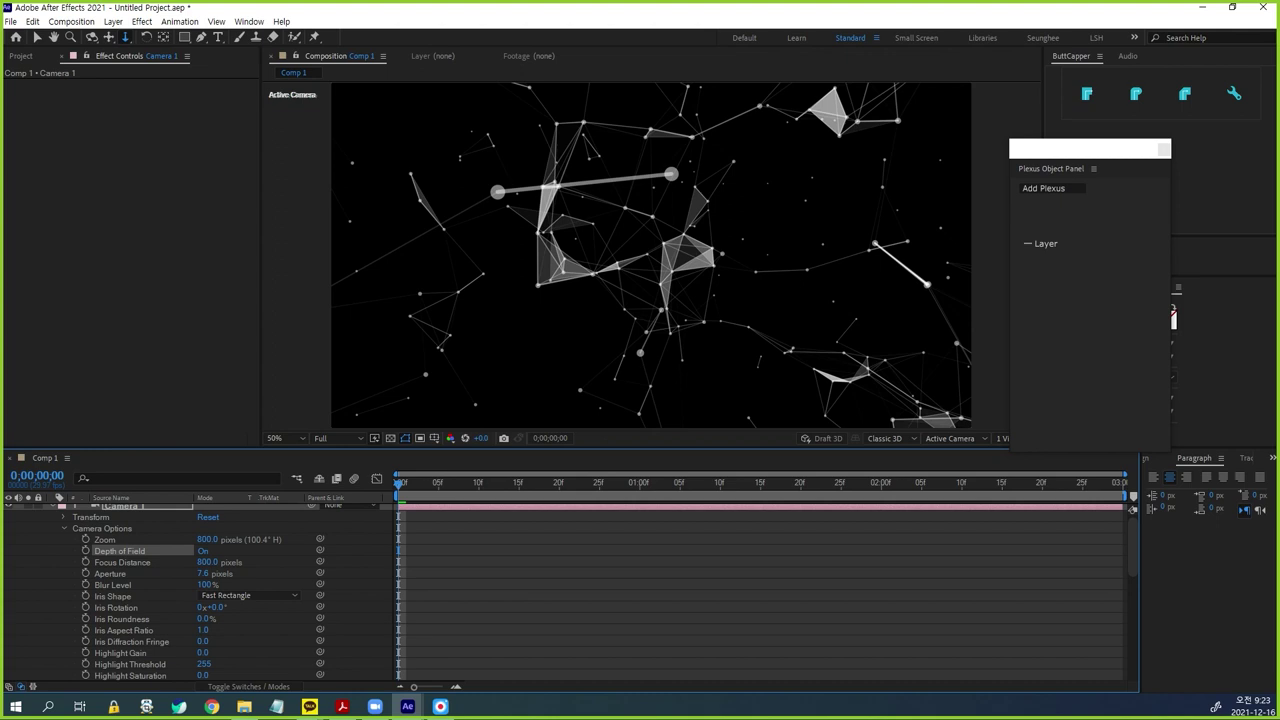
- Enable Unified Rendering, required for DoF & Motion Blur, in the Plexus layer's main Plexus effect
scroll(200, 600, "down", 3)
left_click(119, 516)
left_click(119, 516)
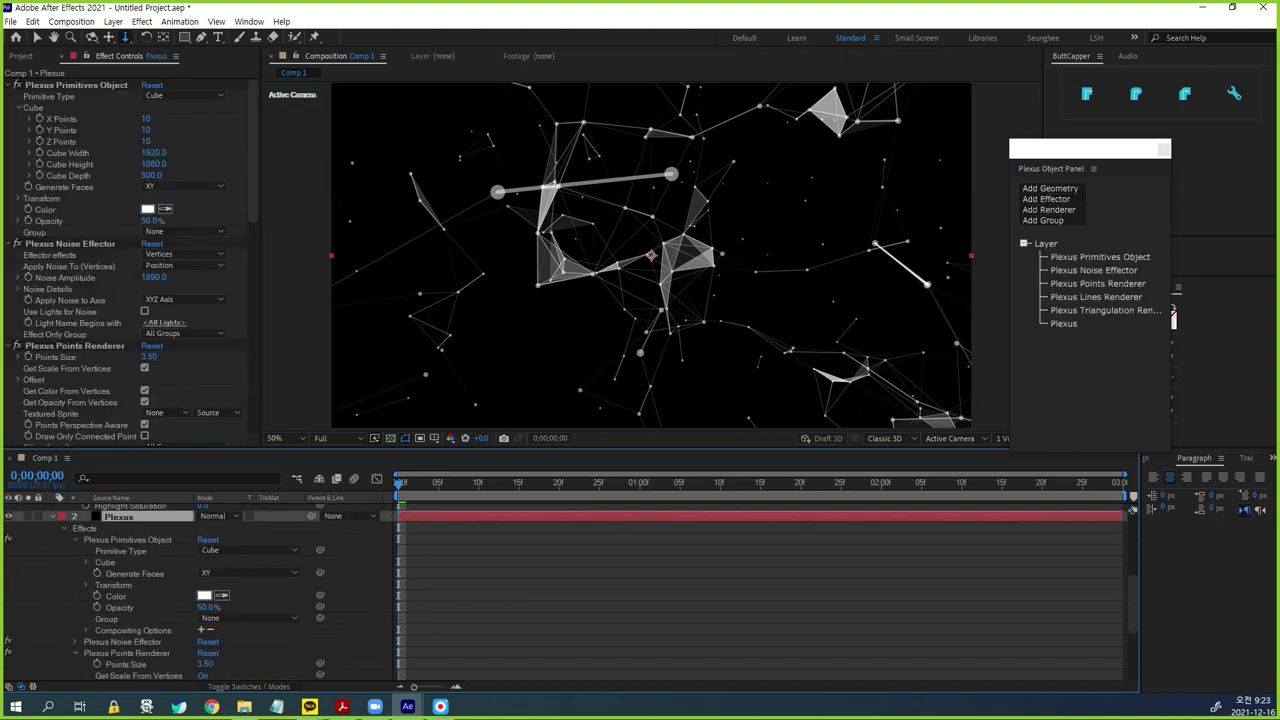
left_click_drag(253, 150, 253, 237)
scroll(130, 260, "down", 5)
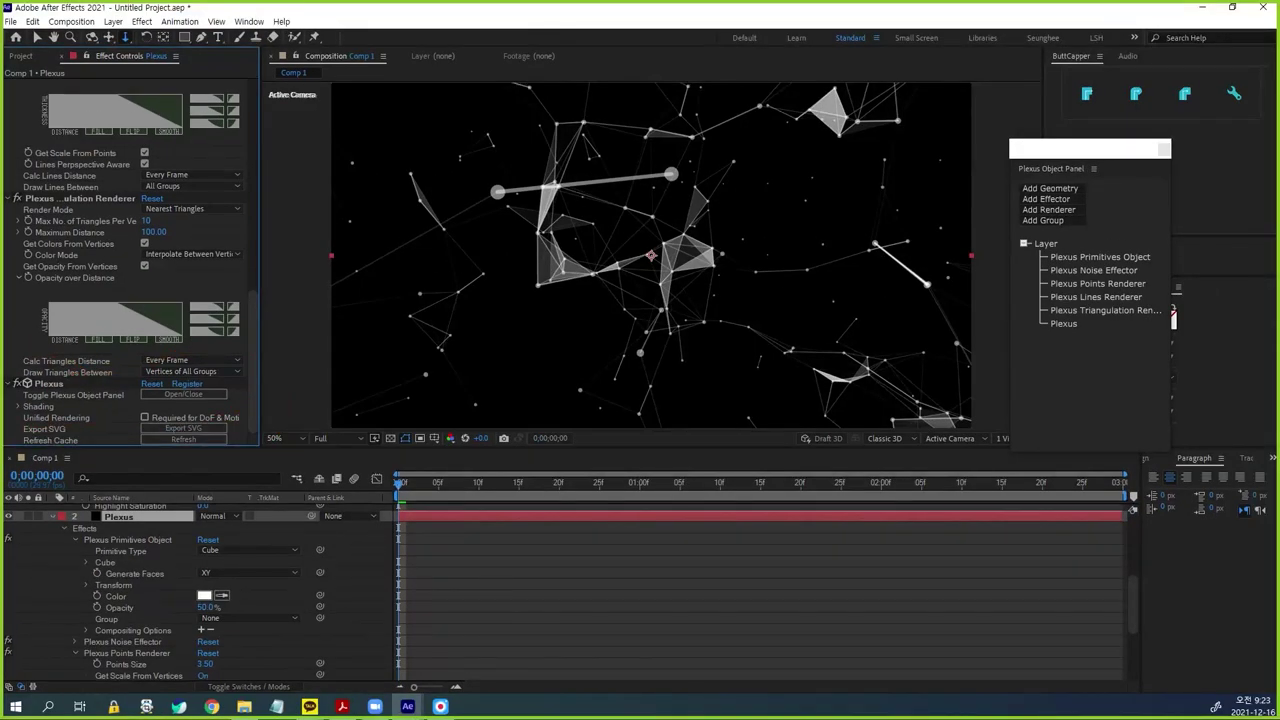
left_click_drag(261, 290, 307, 290)
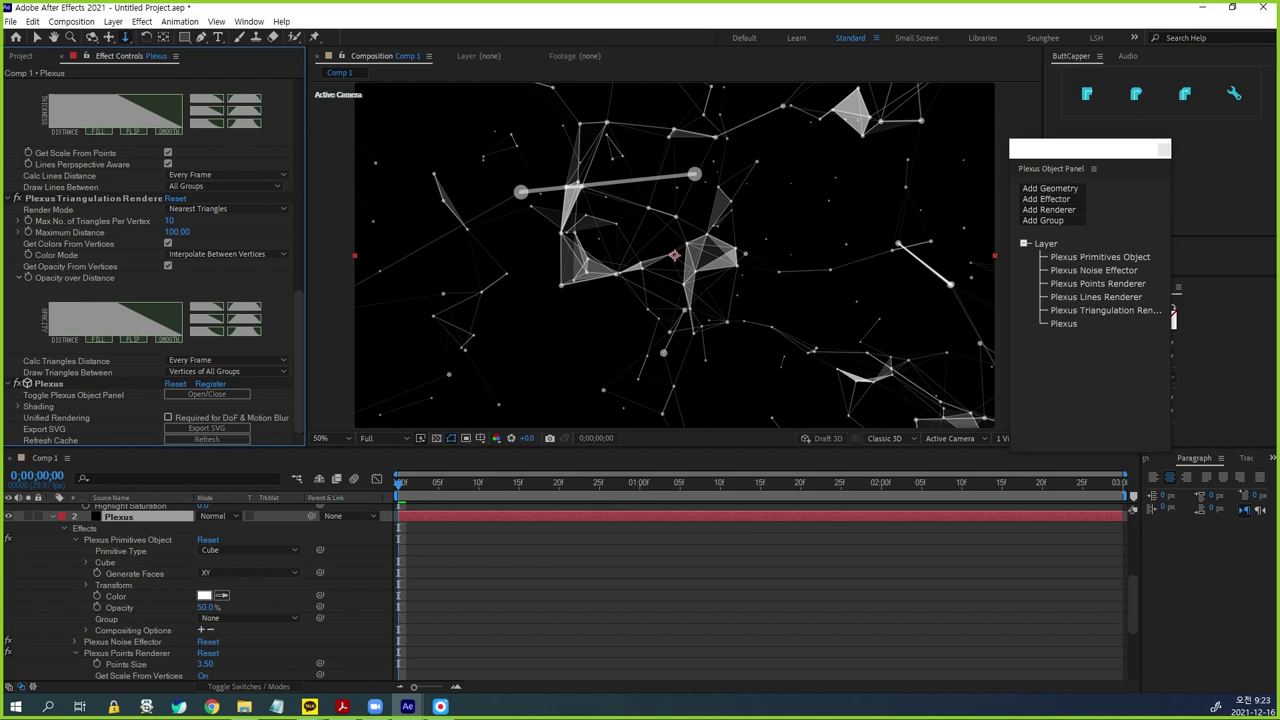
left_click(168, 417)
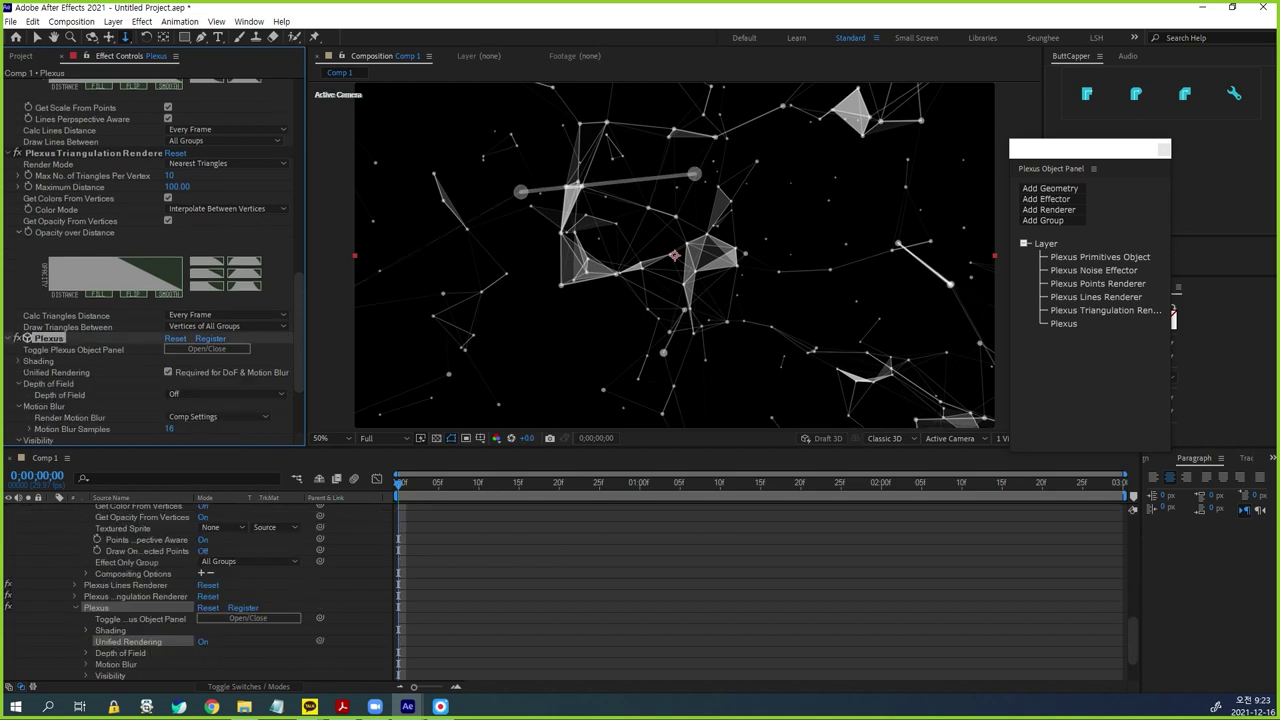
key("ctrl+2")
mouse_move(620, 240)
left_mouse_down()
mouse_move(553, 243)
mouse_move(691, 232)
left_mouse_up()
mouse_move(527, 156)
left_mouse_down()
mouse_move(595, 203)
mouse_move(596, 178)
left_mouse_up()
mouse_move(697, 152)
left_mouse_down()
mouse_move(692, 184)
mouse_move(692, 152)
left_mouse_up()
key("Escape")
- Dolly the camera back slightly, try a Noise Amplitude of 2115 in the Noise Effector and settle on 1685
scroll(150, 250, "up", 3)
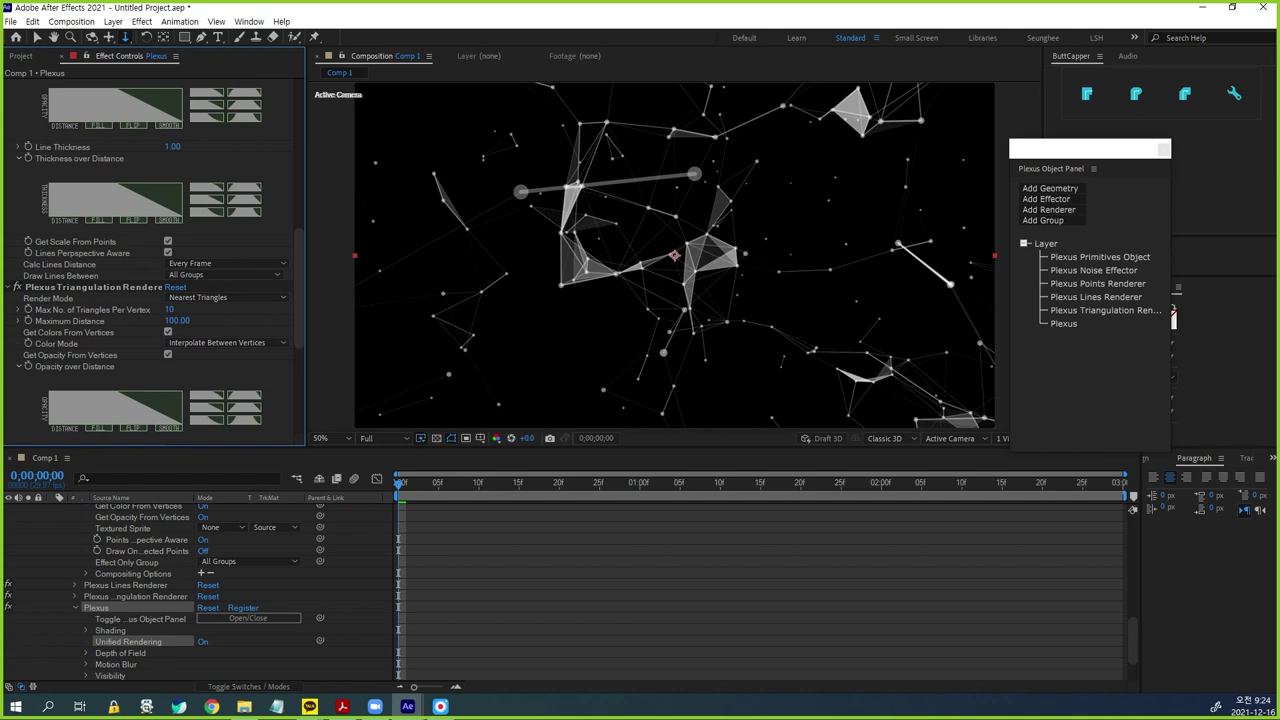
left_click_drag(675, 256, 675, 290)
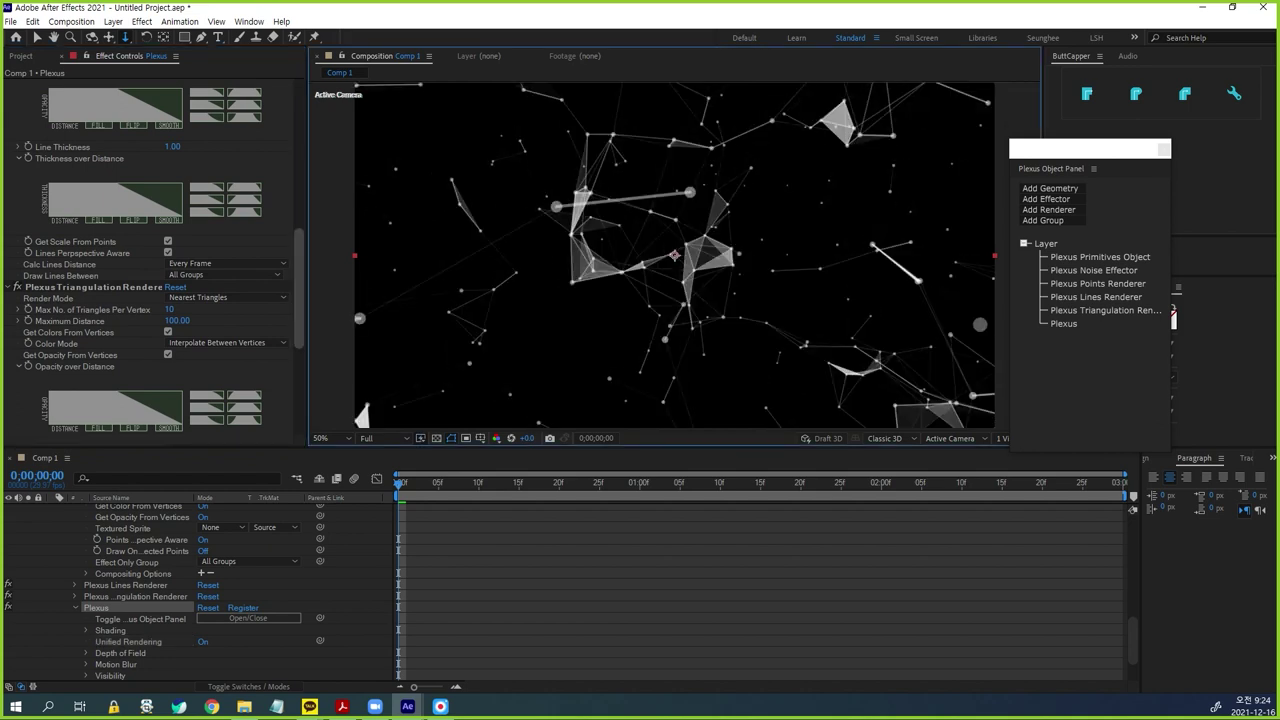
scroll(150, 250, "up", 10)
left_click(398, 482)
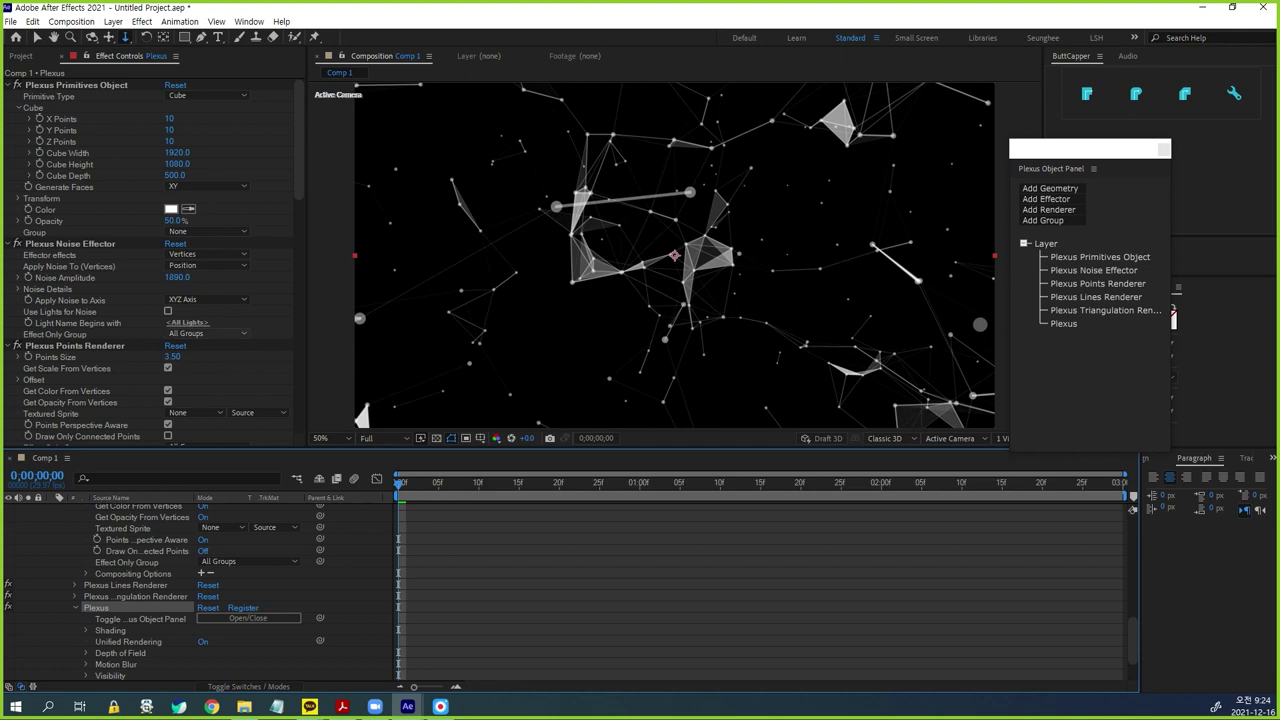
left_click_drag(177, 277, 268, 277)
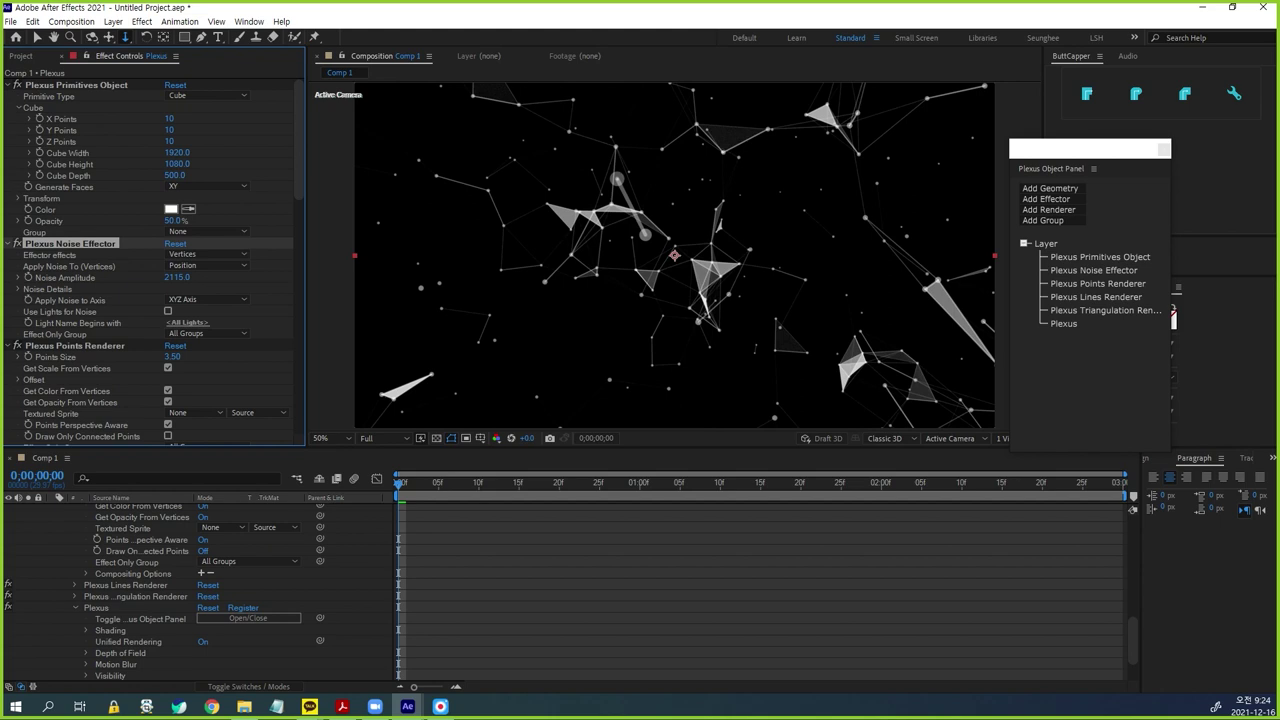
left_click_drag(177, 277, 121, 277)
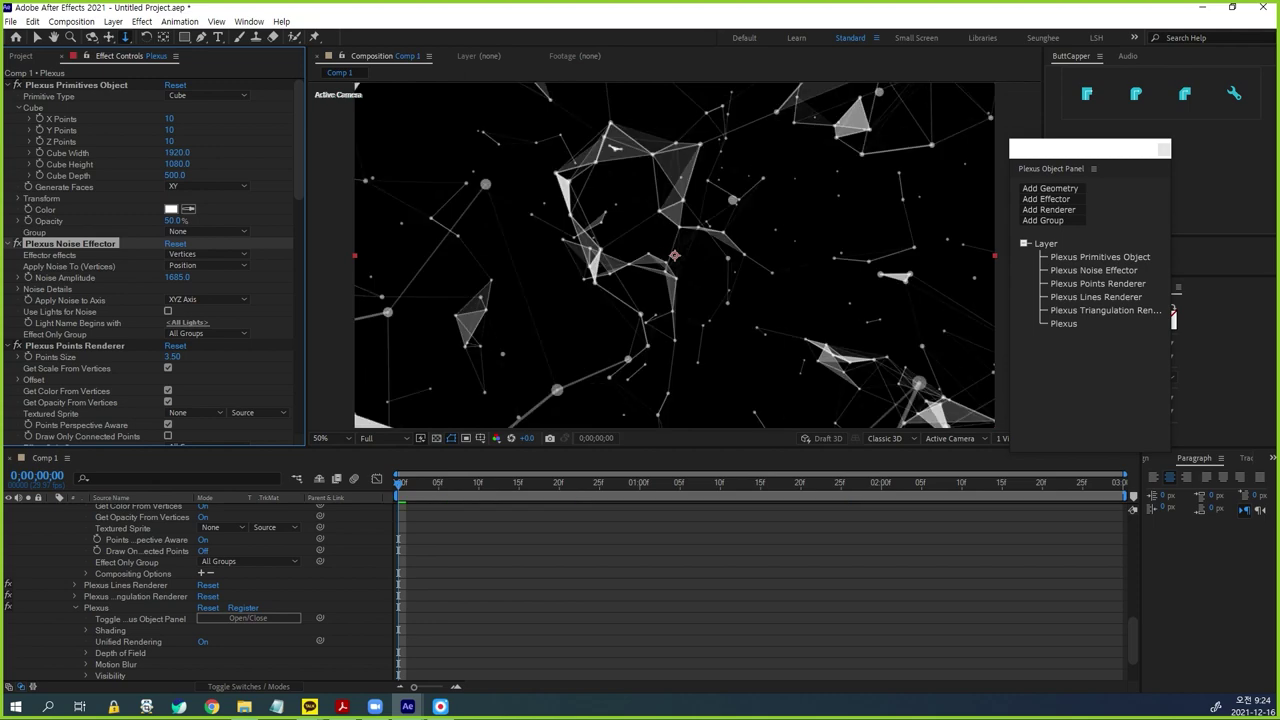
left_click(177, 277)
- Animate the Noise Effector's Noise Evolution from 0° at the first frame to 10° at 0;00;02;29
left_click(18, 288)
scroll(150, 300, "down", 2)
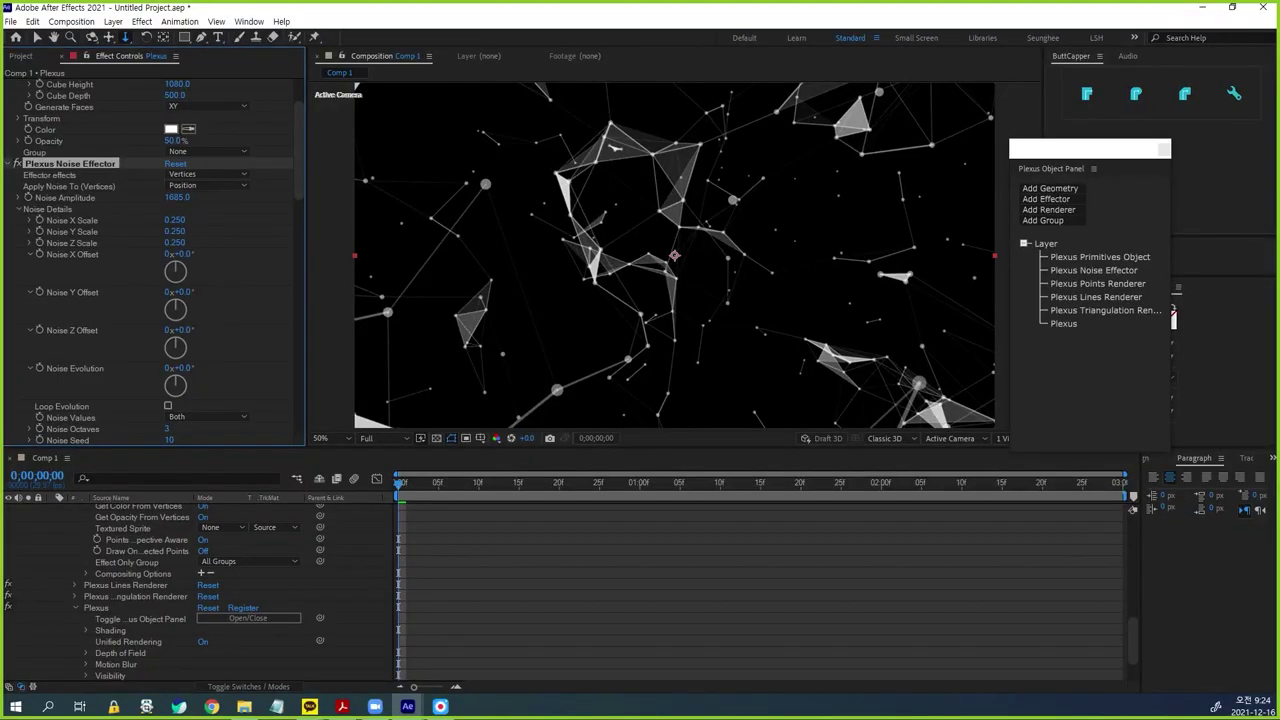
left_click(398, 483)
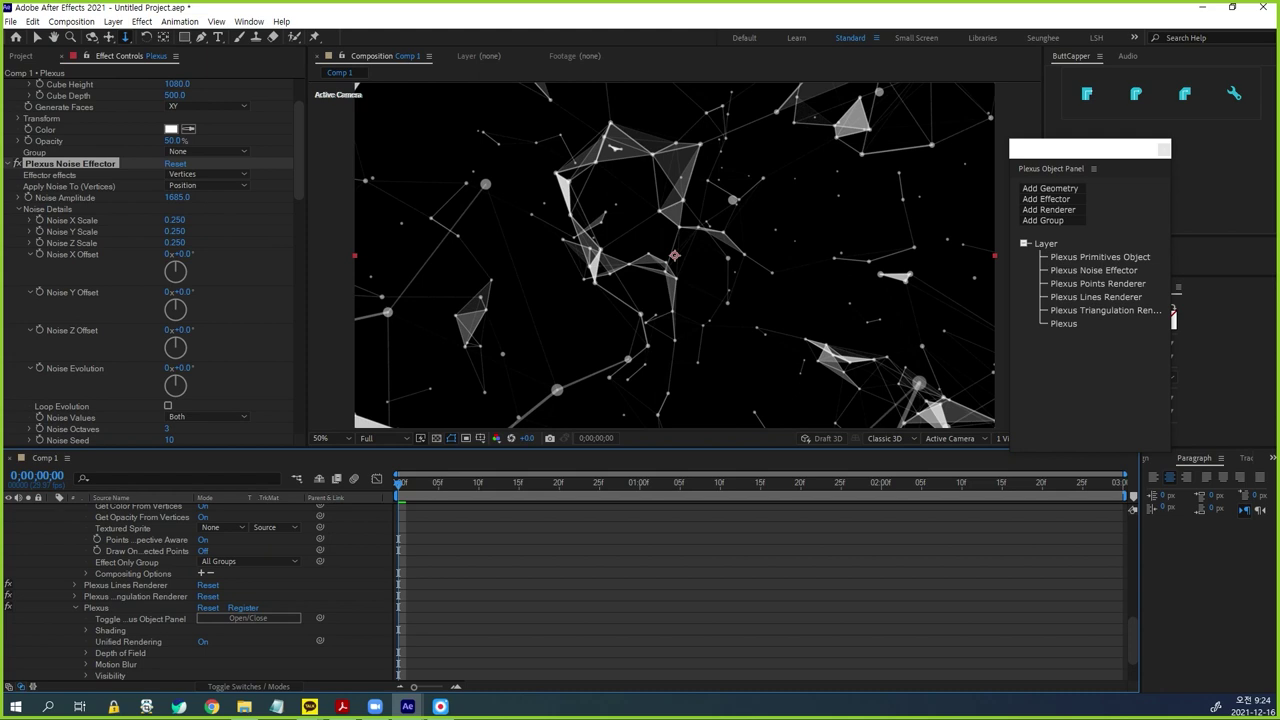
left_click(40, 368)
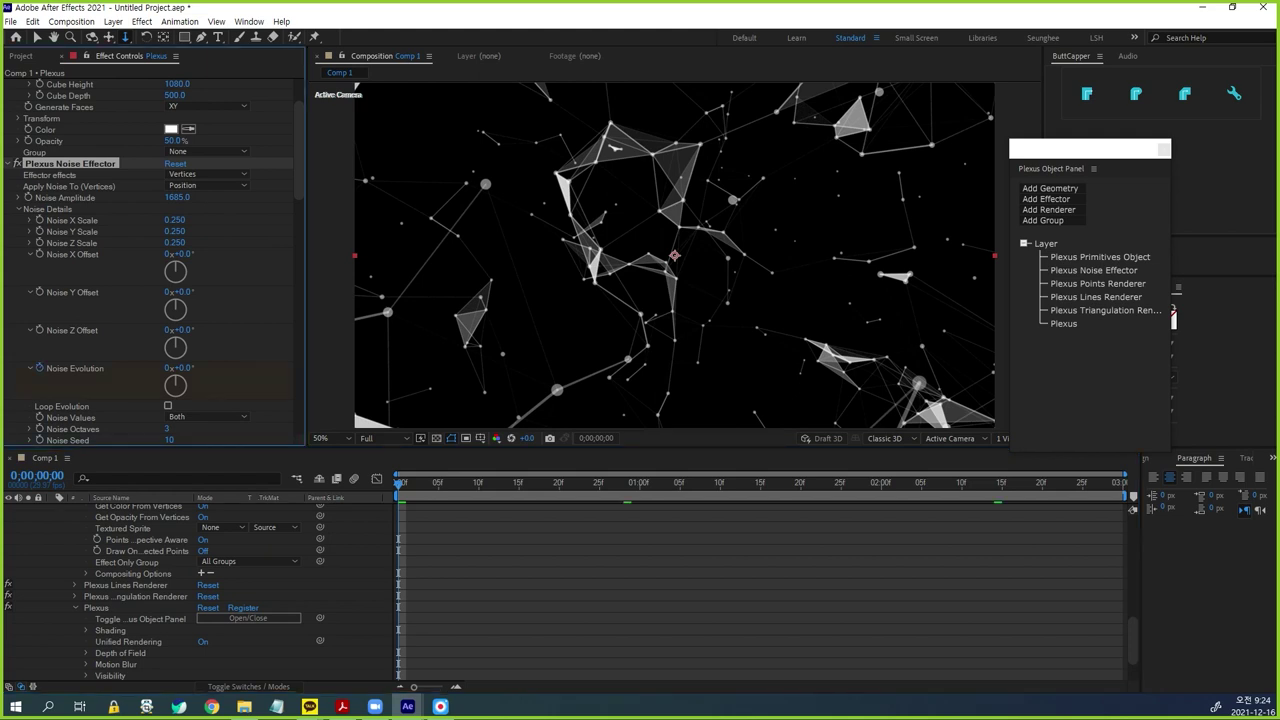
key("space")
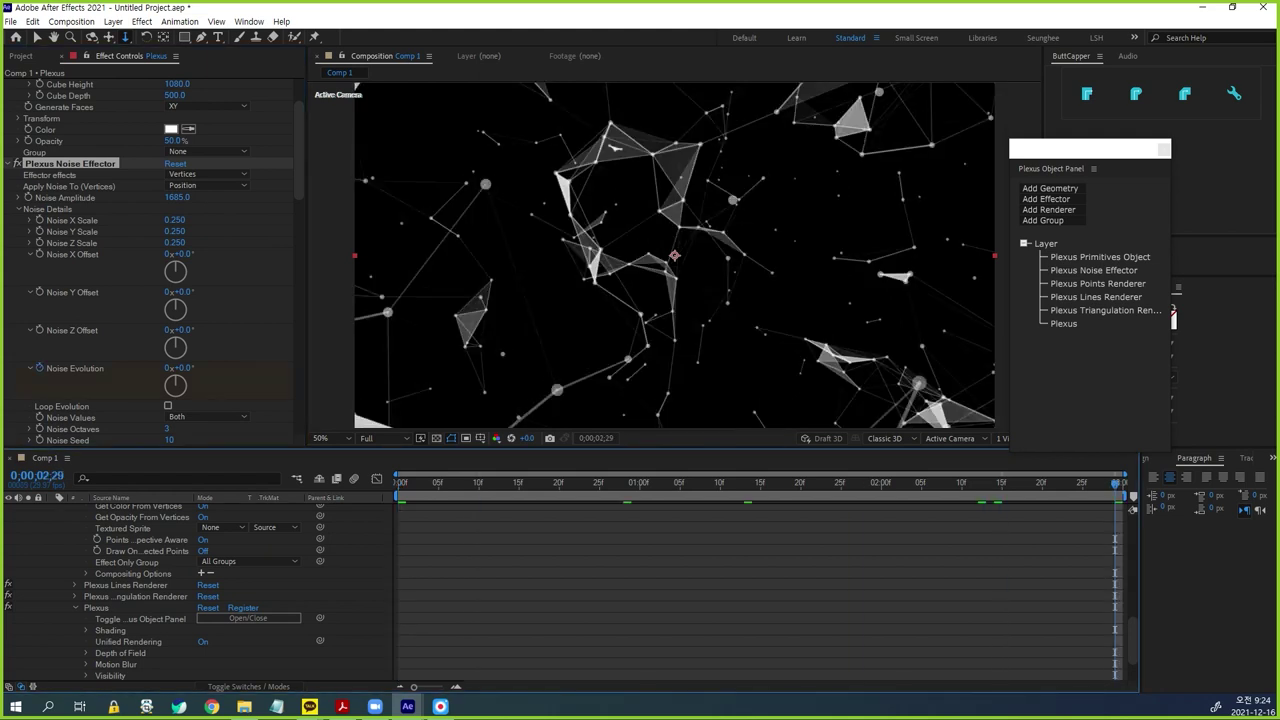
left_click_drag(183, 368, 193, 368)
left_click(187, 368)
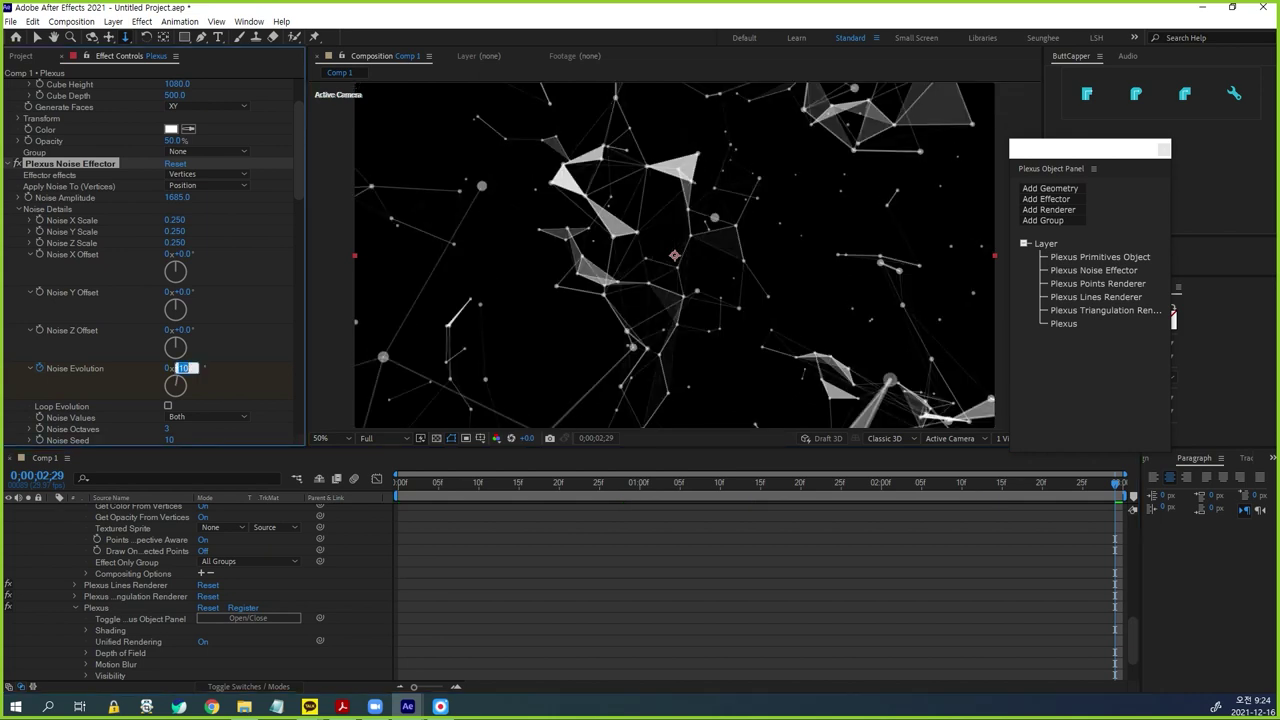
key("Return")
- Preview the animation from the first frame
key("Home")
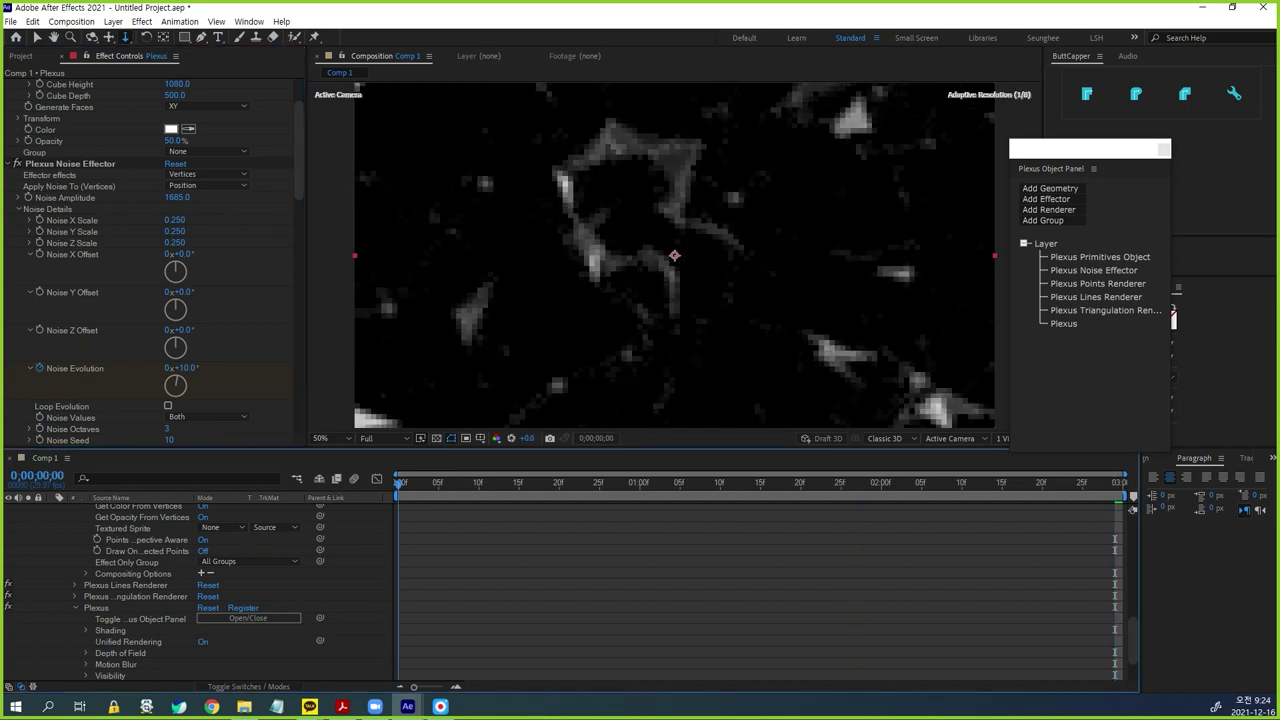
key("space")
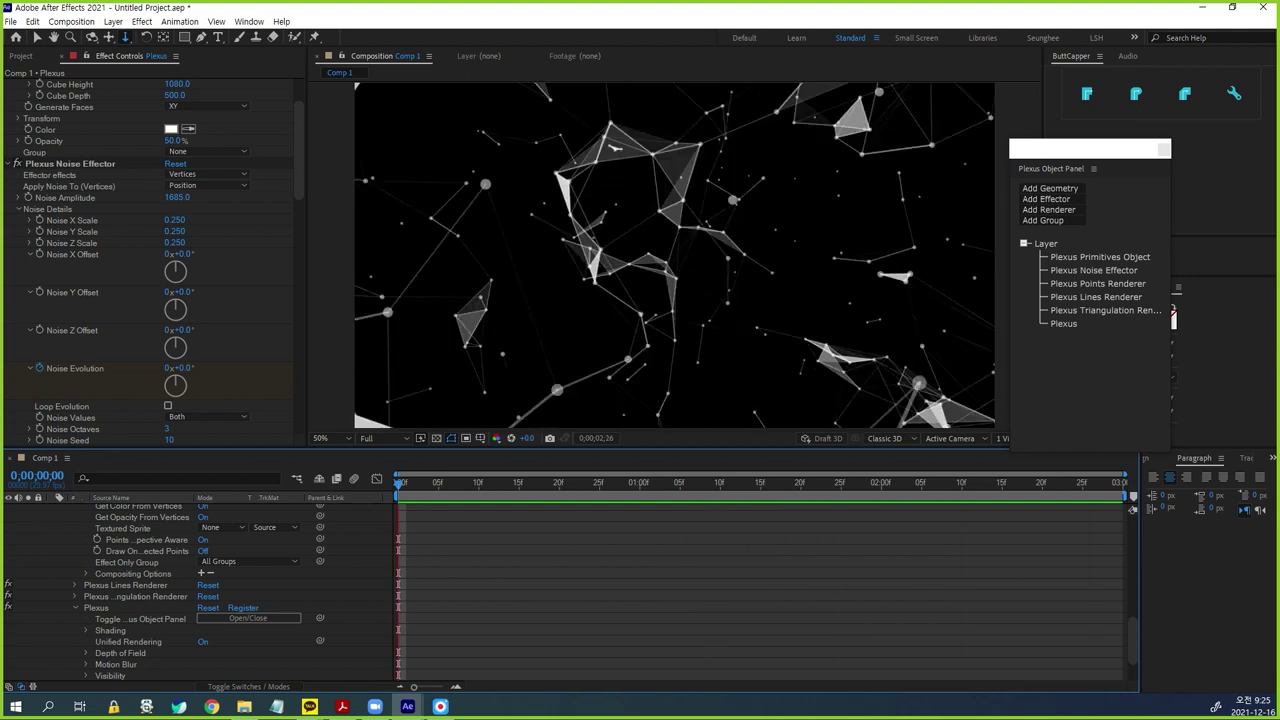
key("space")
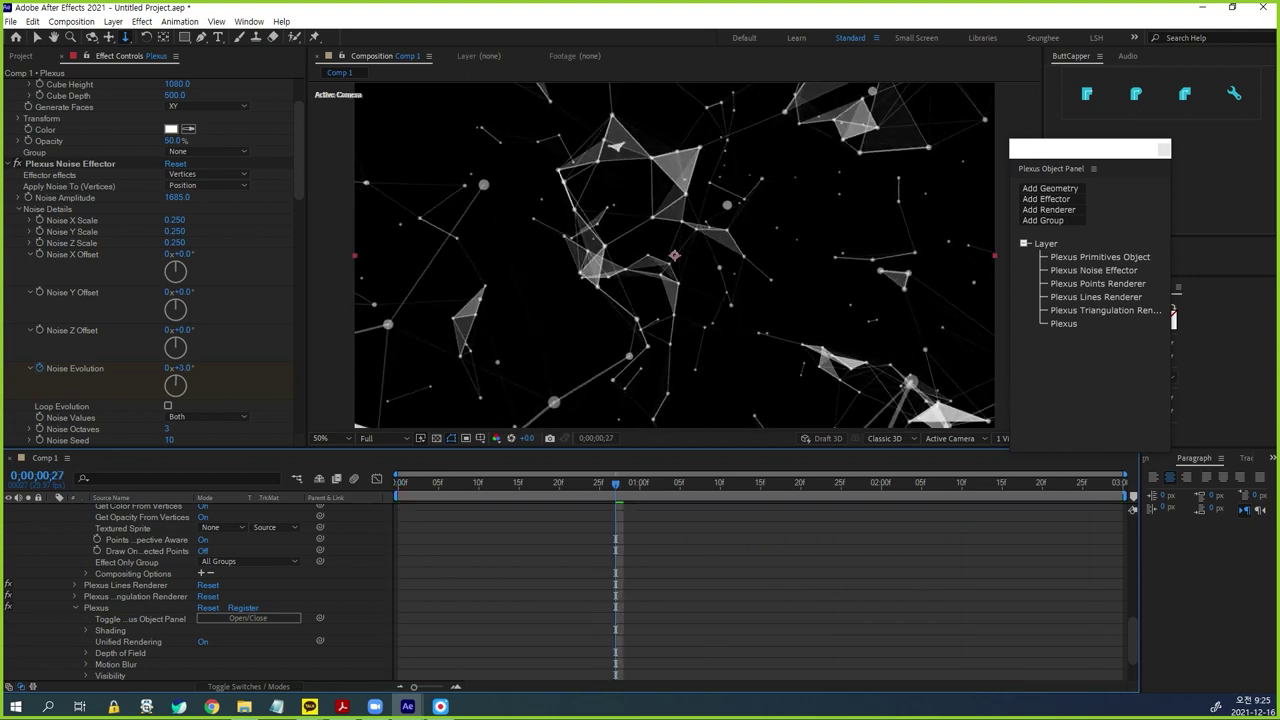
- Try Noise Seed values of 2 and 7 in the Plexus Noise Effector and settle on 5
scroll(150, 260, "down", 2)
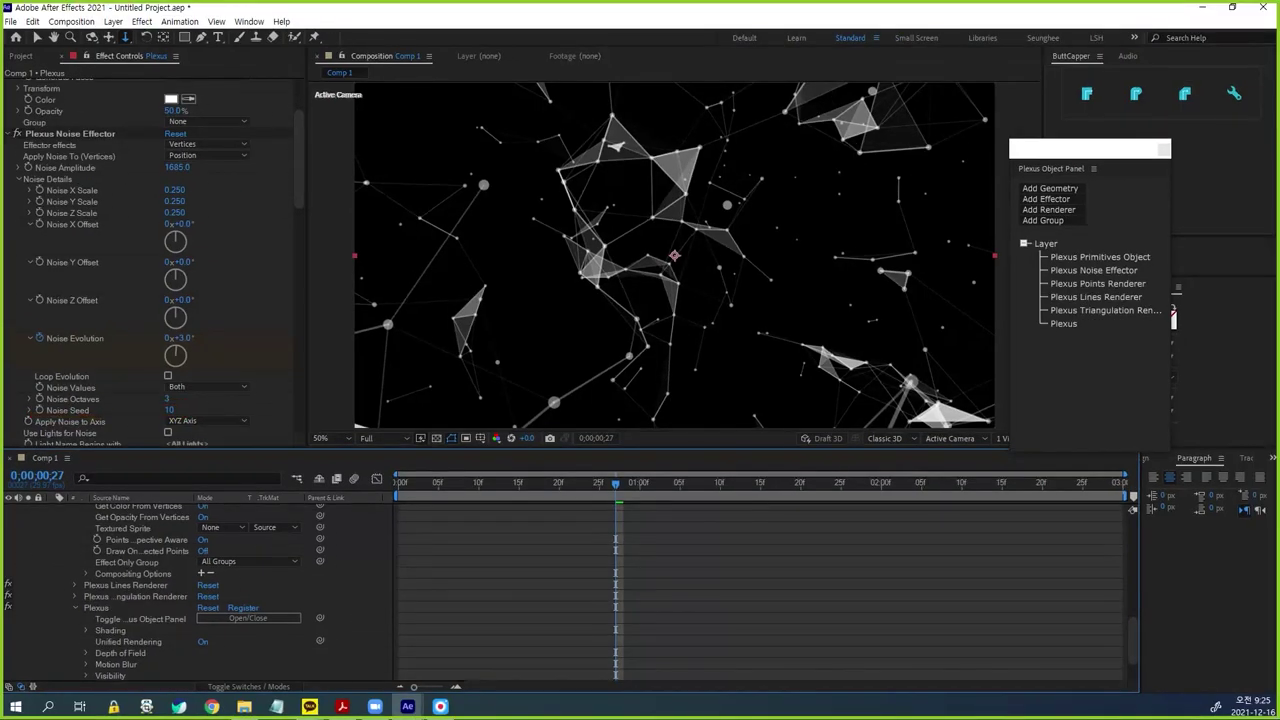
left_click_drag(169, 410, 164, 410)
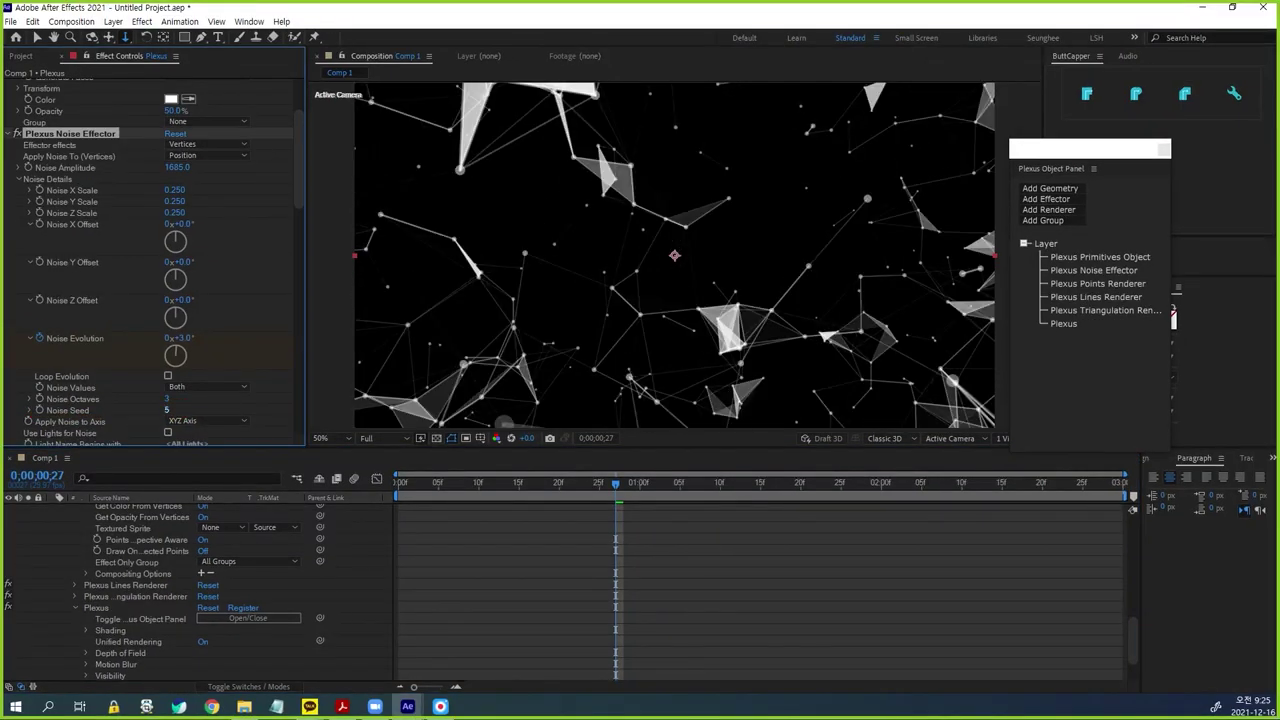
left_click(167, 410)
type("2")
key("Return")
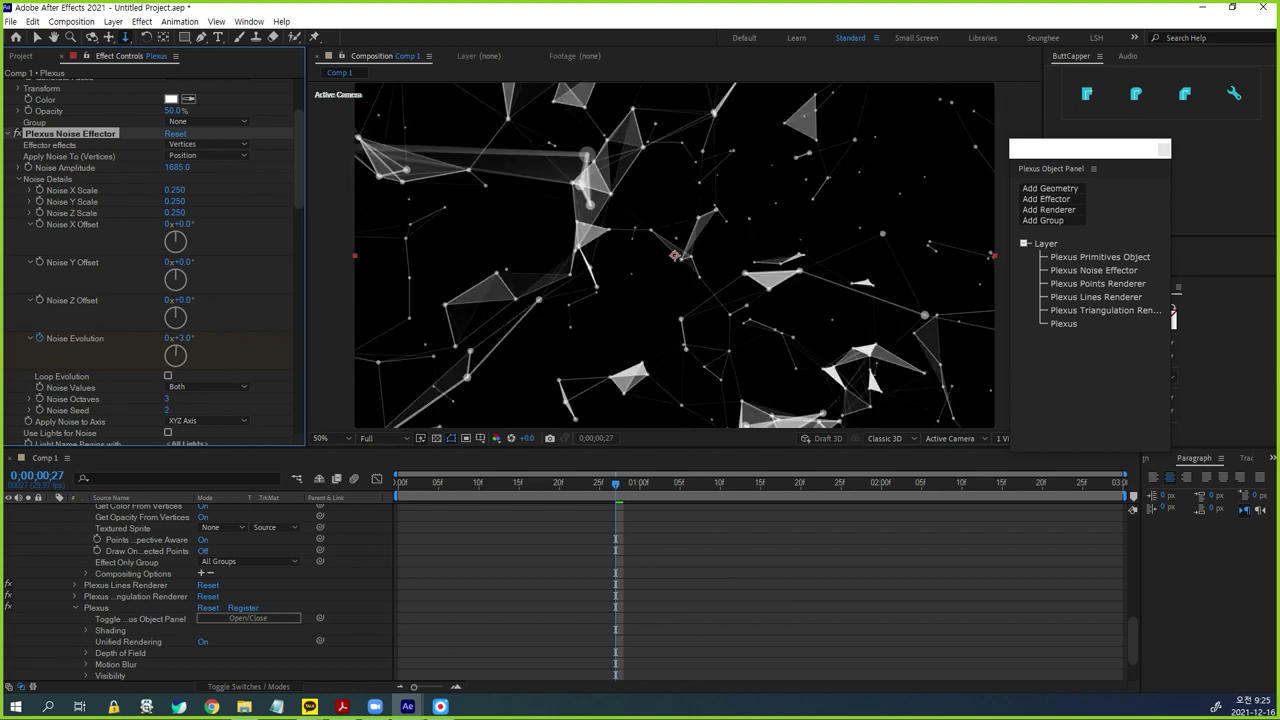
left_click(170, 410)
type("7")
key("Return")
left_click(170, 410)
type("5")
key("Return")
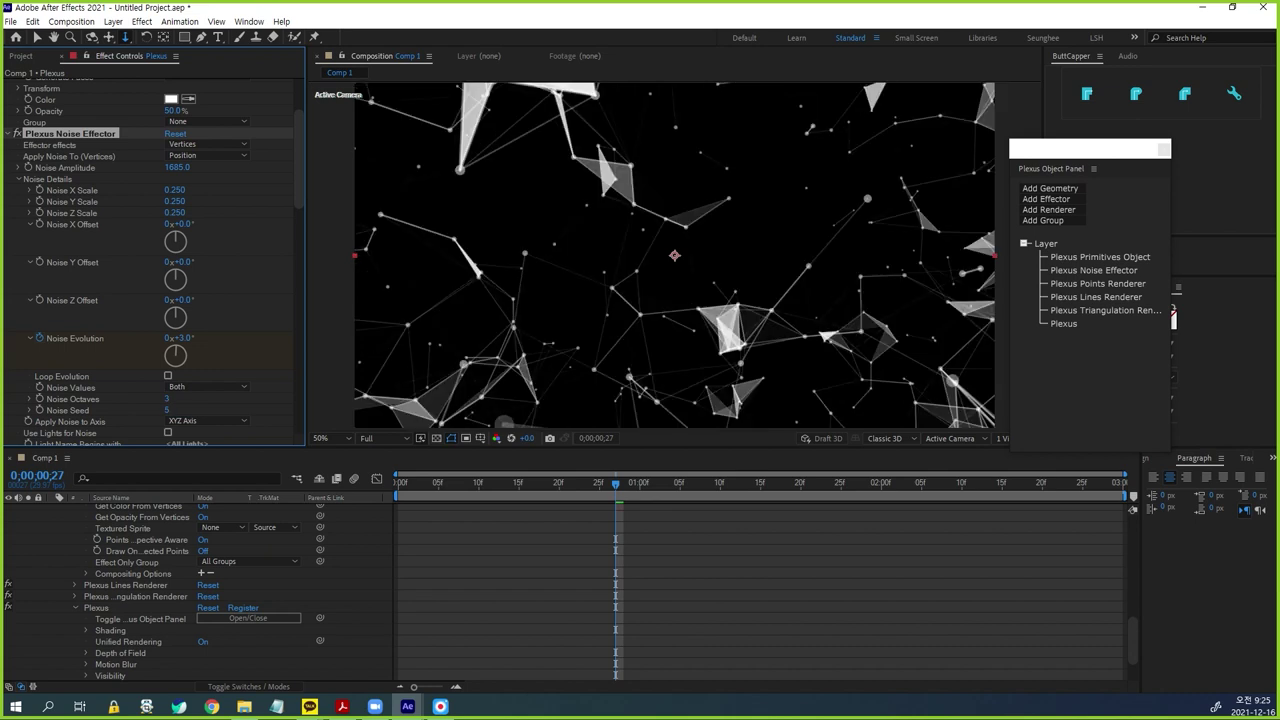
- Raise Camera 1's Aperture to 722.6 pixels and dolly the camera back
key("ctrl+Down")
scroll(640, 590, "up", 3)
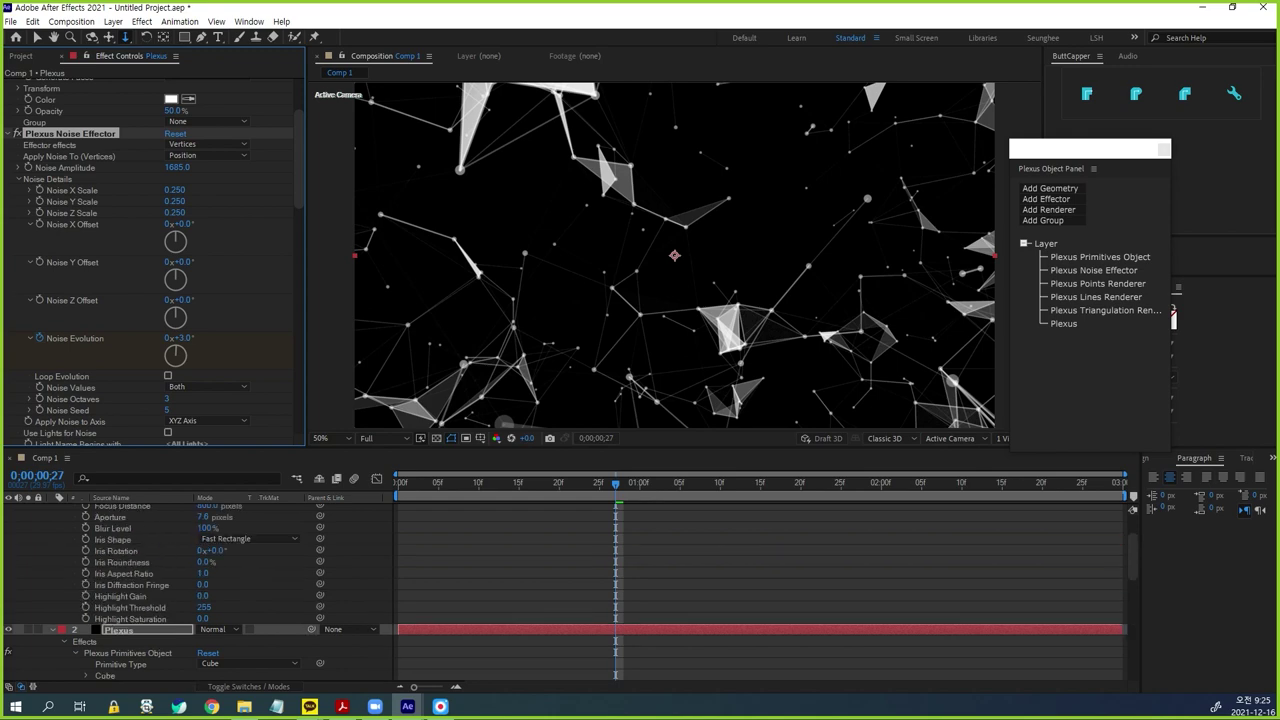
scroll(640, 590, "up", 2)
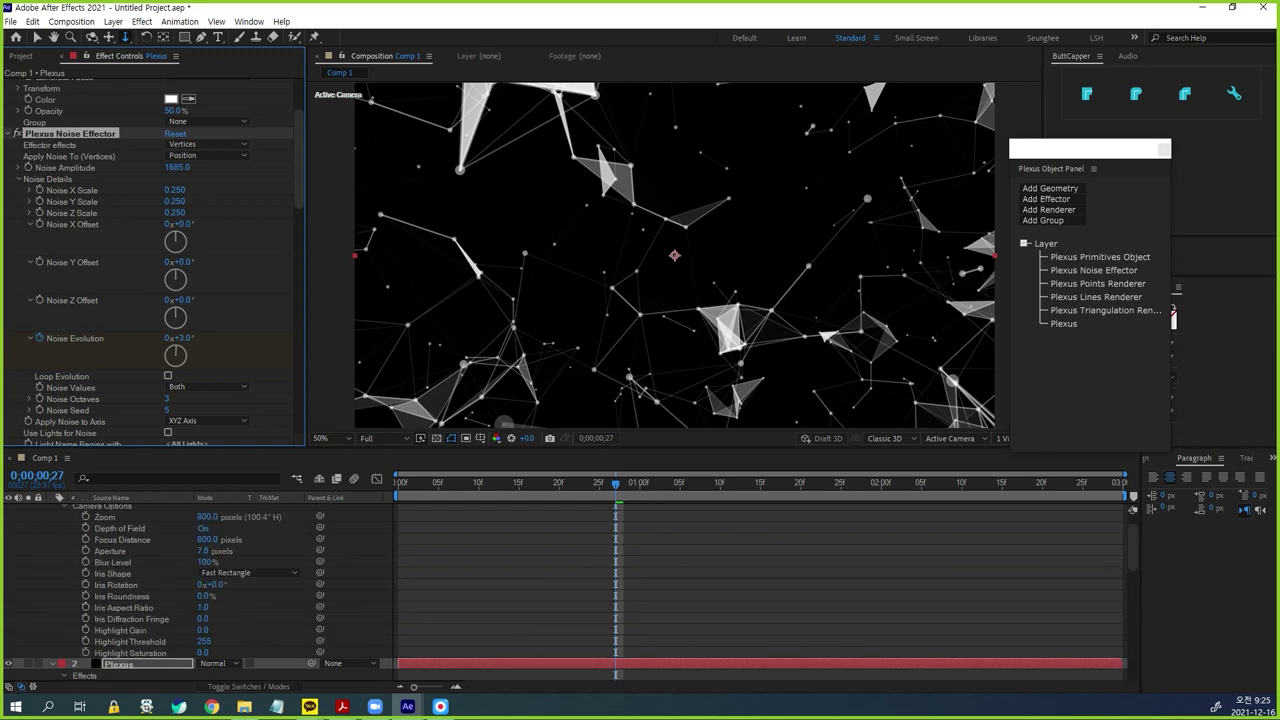
key("ctrl+1")
left_click(283, 340)
mouse_move(151, 310)
left_mouse_down()
mouse_move(124, 362)
mouse_move(250, 405)
mouse_move(272, 392)
mouse_move(162, 405)
left_mouse_up()
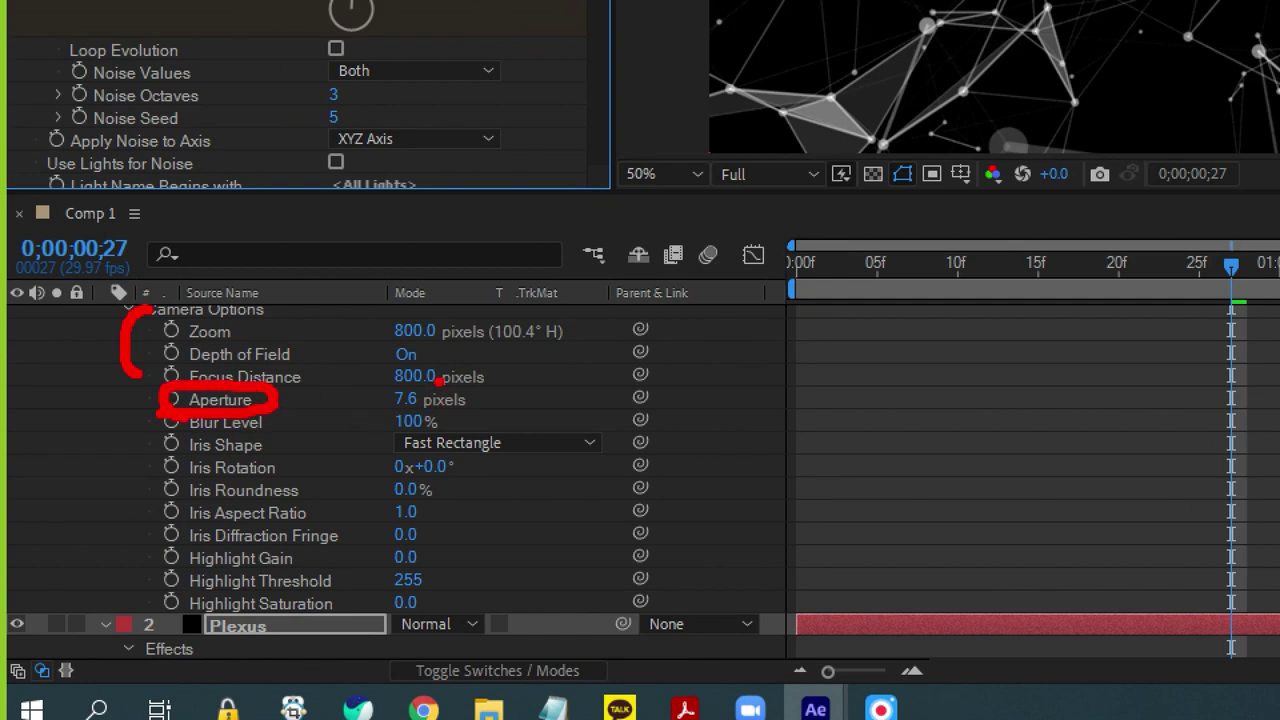
key("Escape")
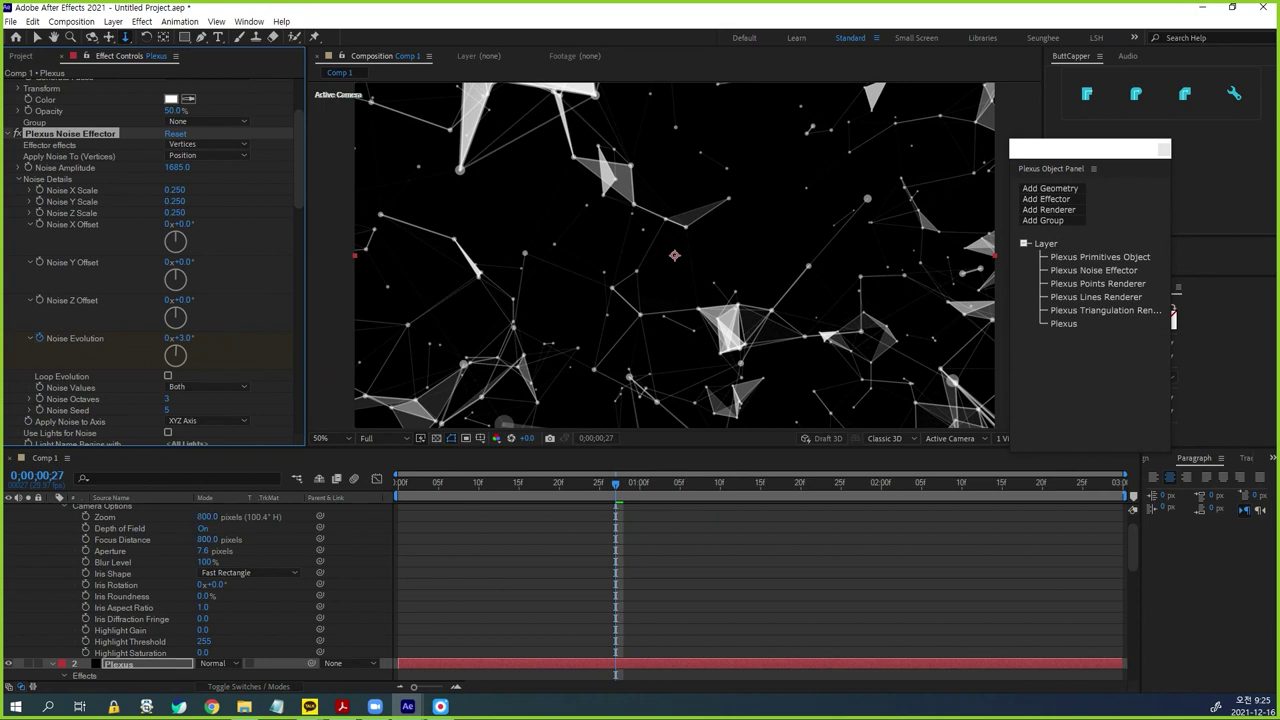
left_click_drag(203, 551, 423, 551)
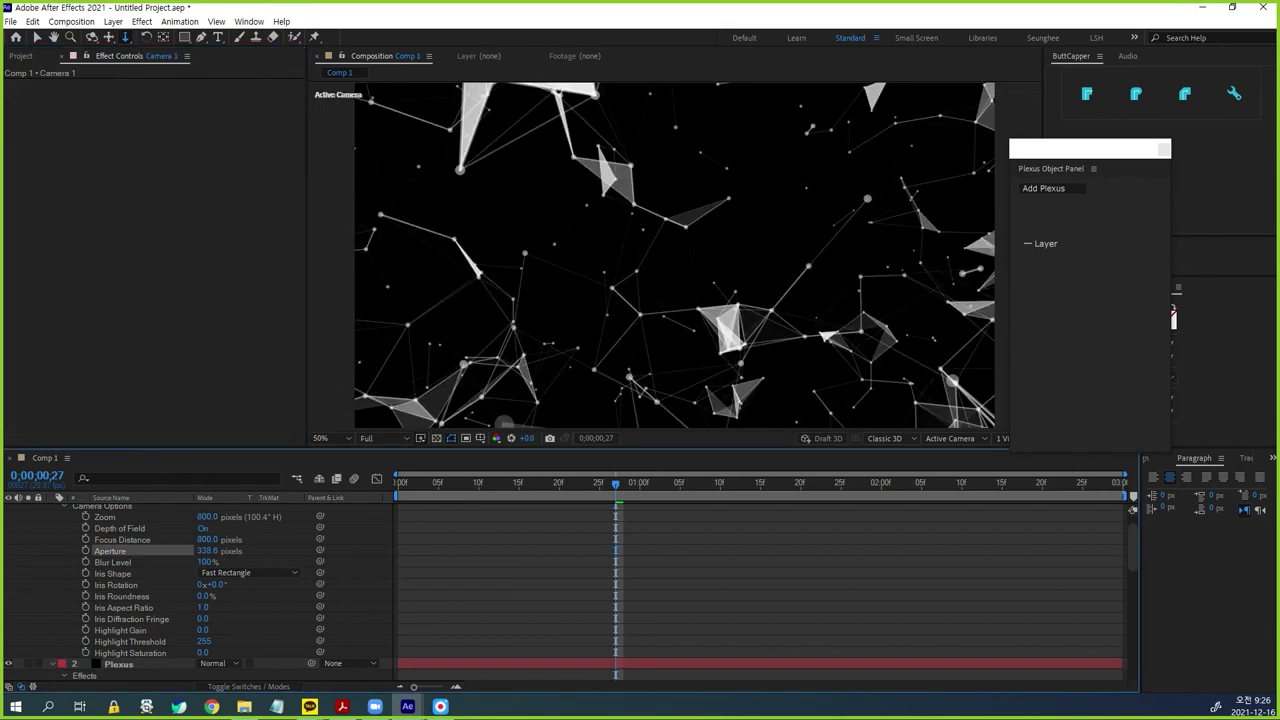
left_click_drag(207, 551, 463, 551)
left_click_drag(674, 256, 674, 360)
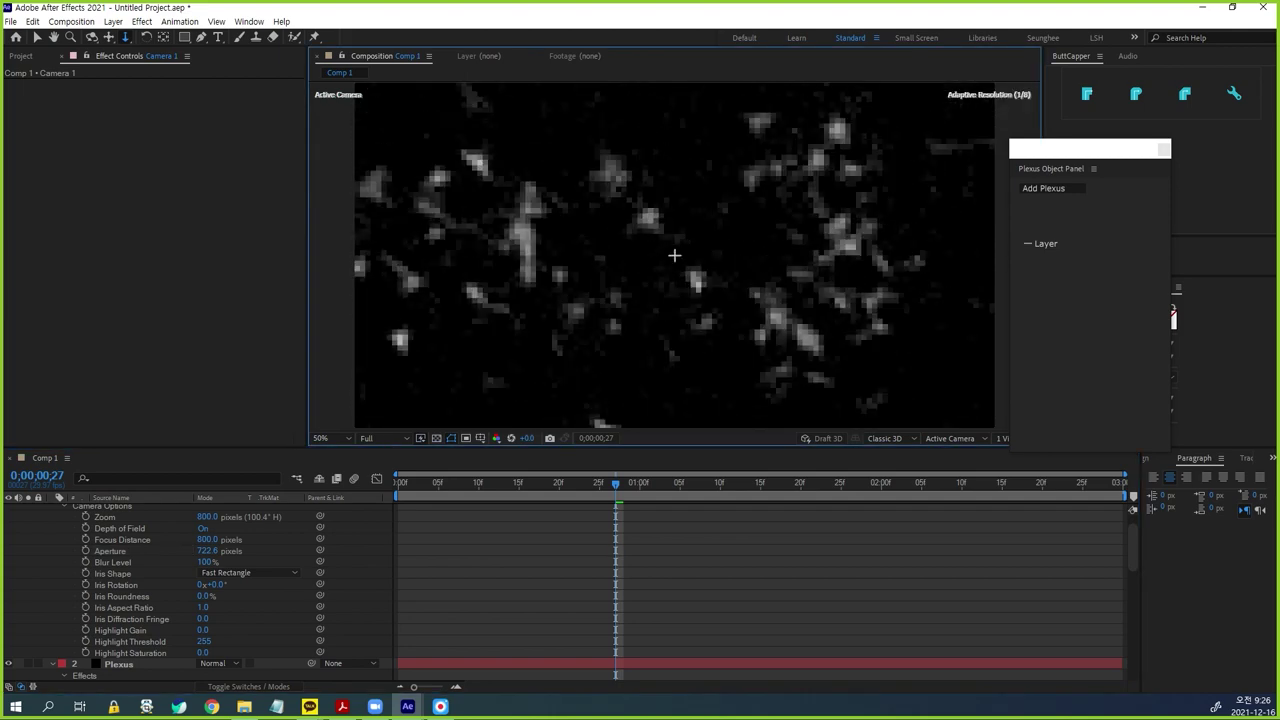
- Dolly the camera closer and set the Plexus effect's Depth of Field to Camera Settings
left_click_drag(674, 340, 674, 276)
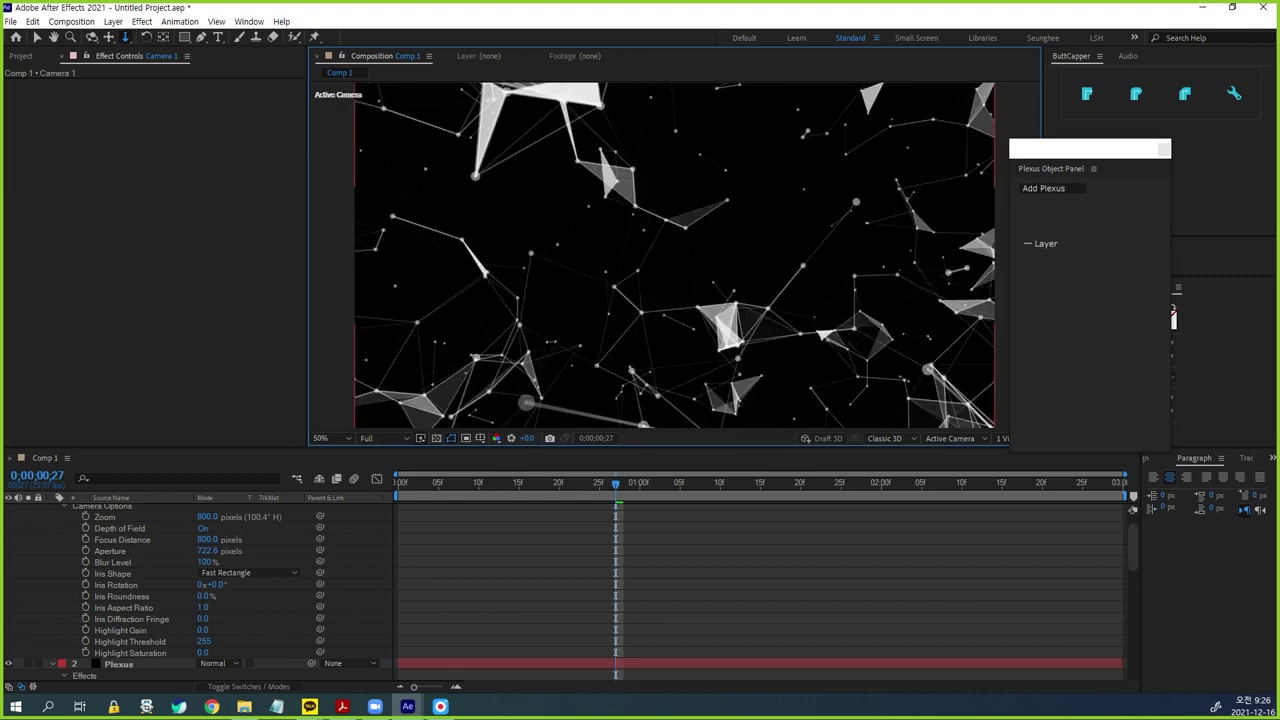
left_click(119, 664)
scroll(150, 260, "down", 15)
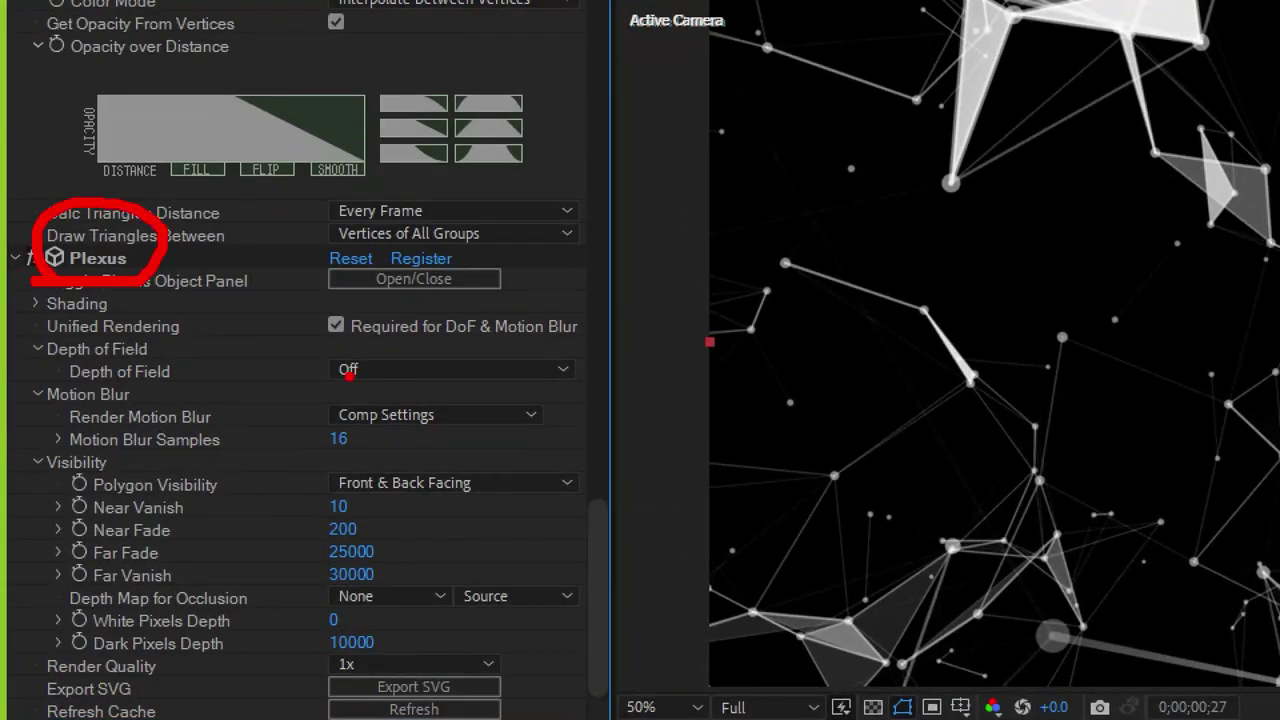
left_click_drag(329, 336, 477, 348)
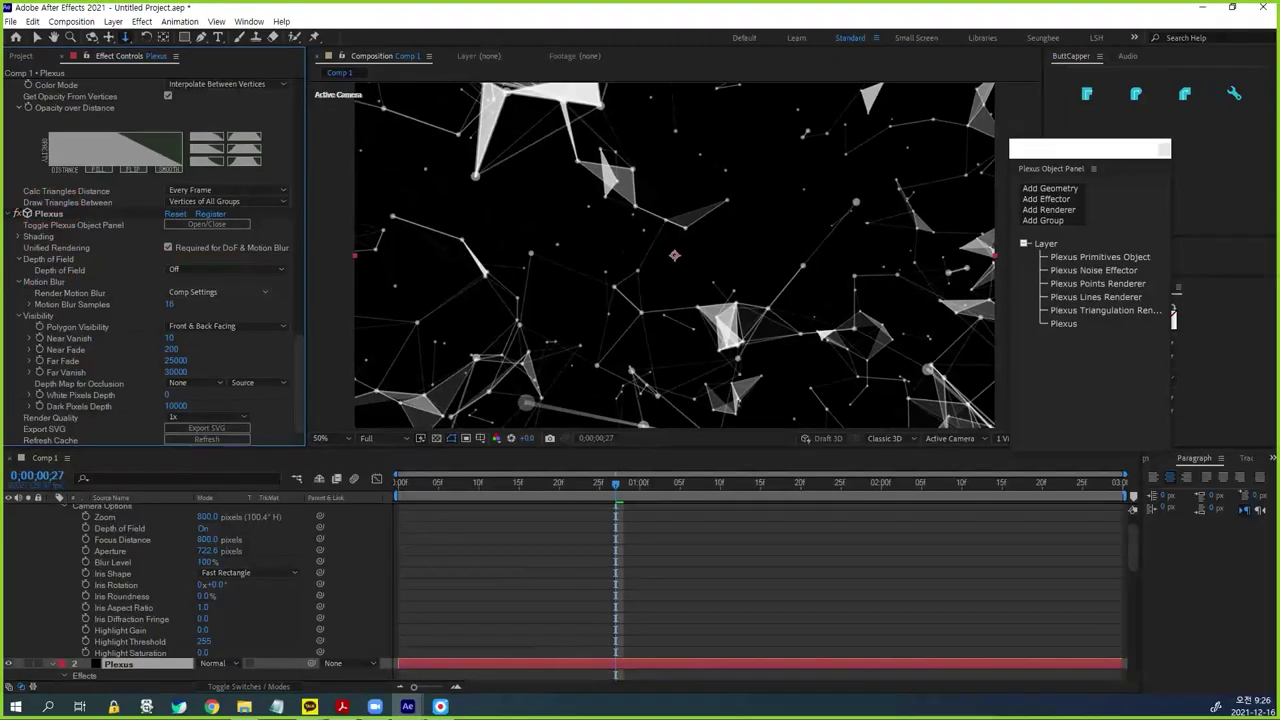
left_click(450, 369)
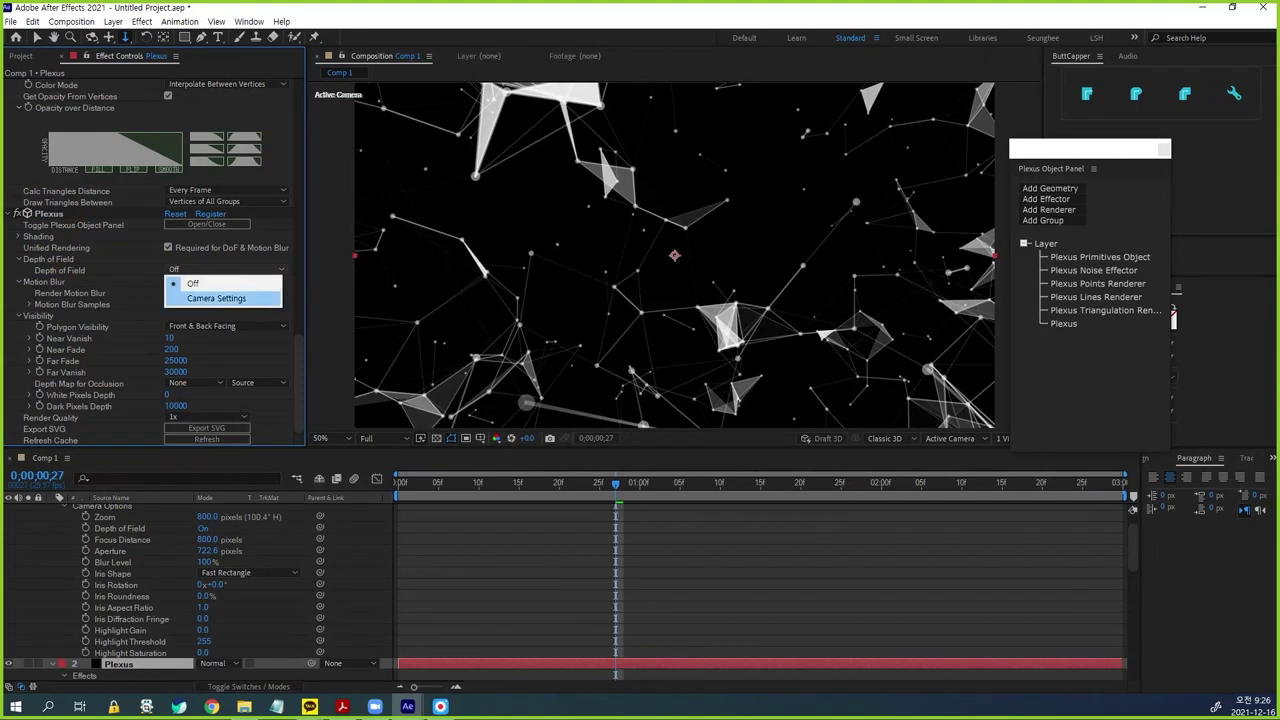
left_click(216, 298)
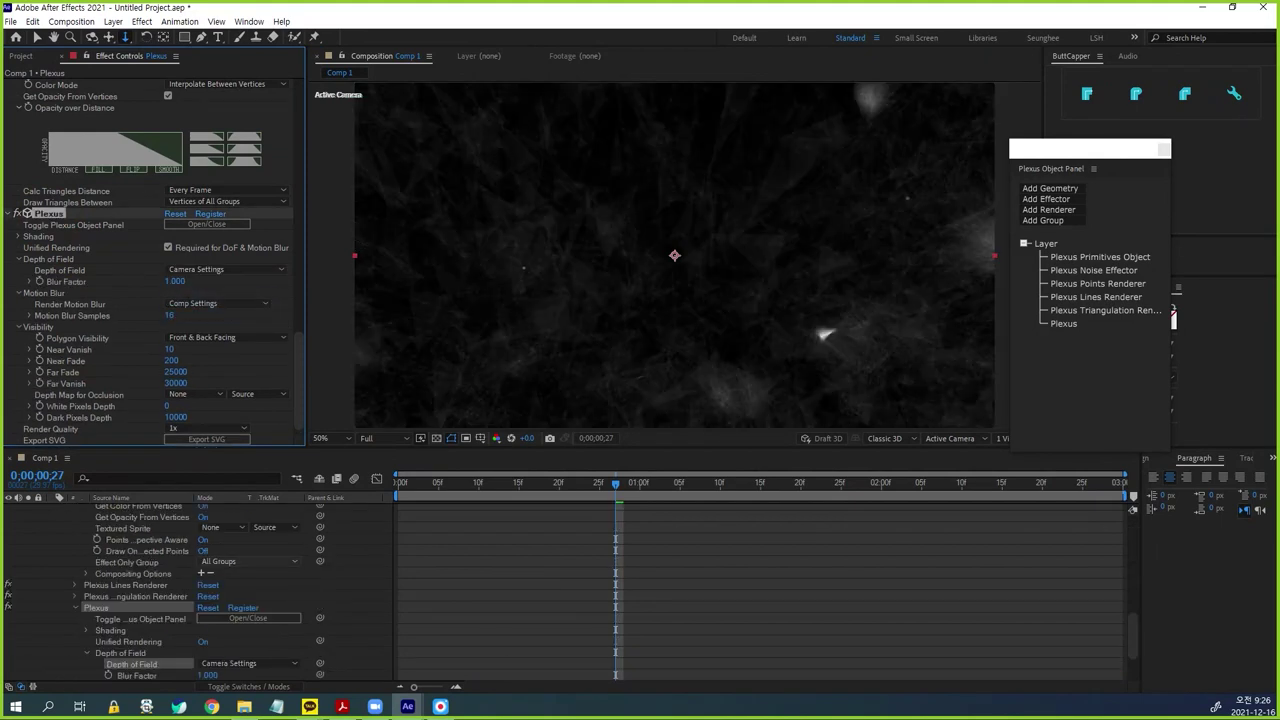
- Try an Aperture of 20 pixels on Camera 1, settle on 5 pixels, and dolly the camera back slightly
scroll(200, 590, "up", 10)
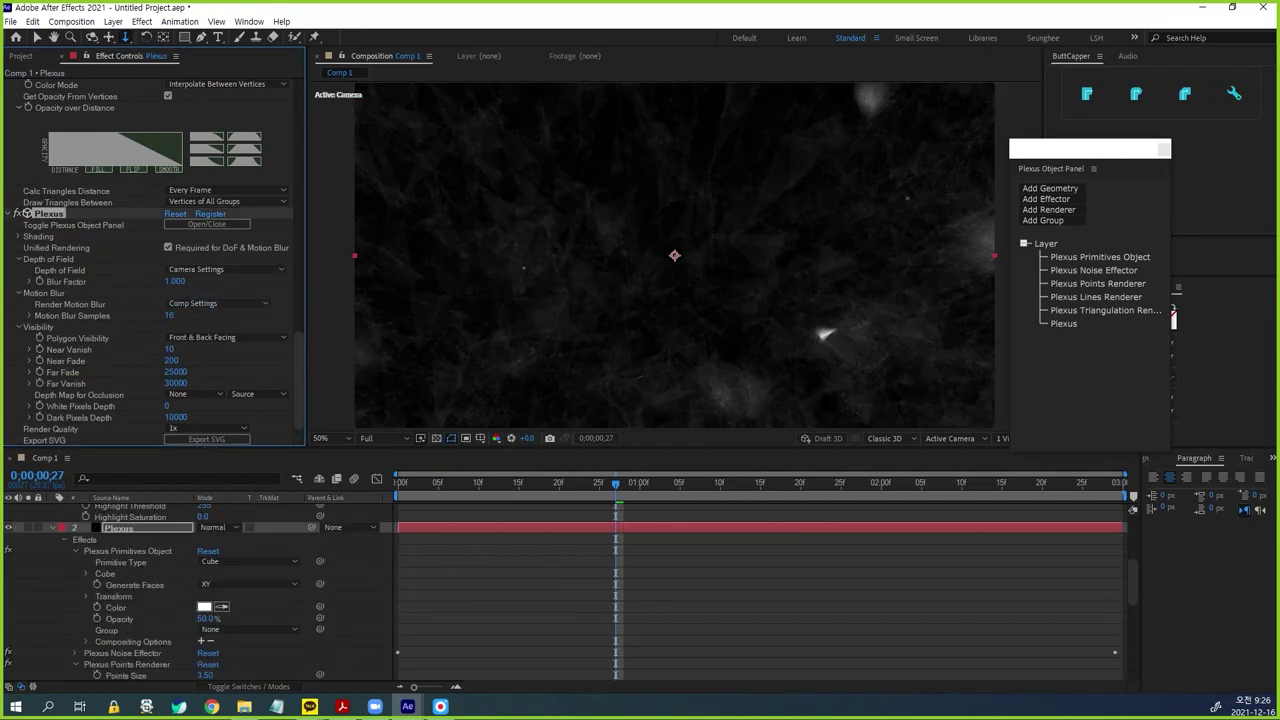
left_click(207, 551)
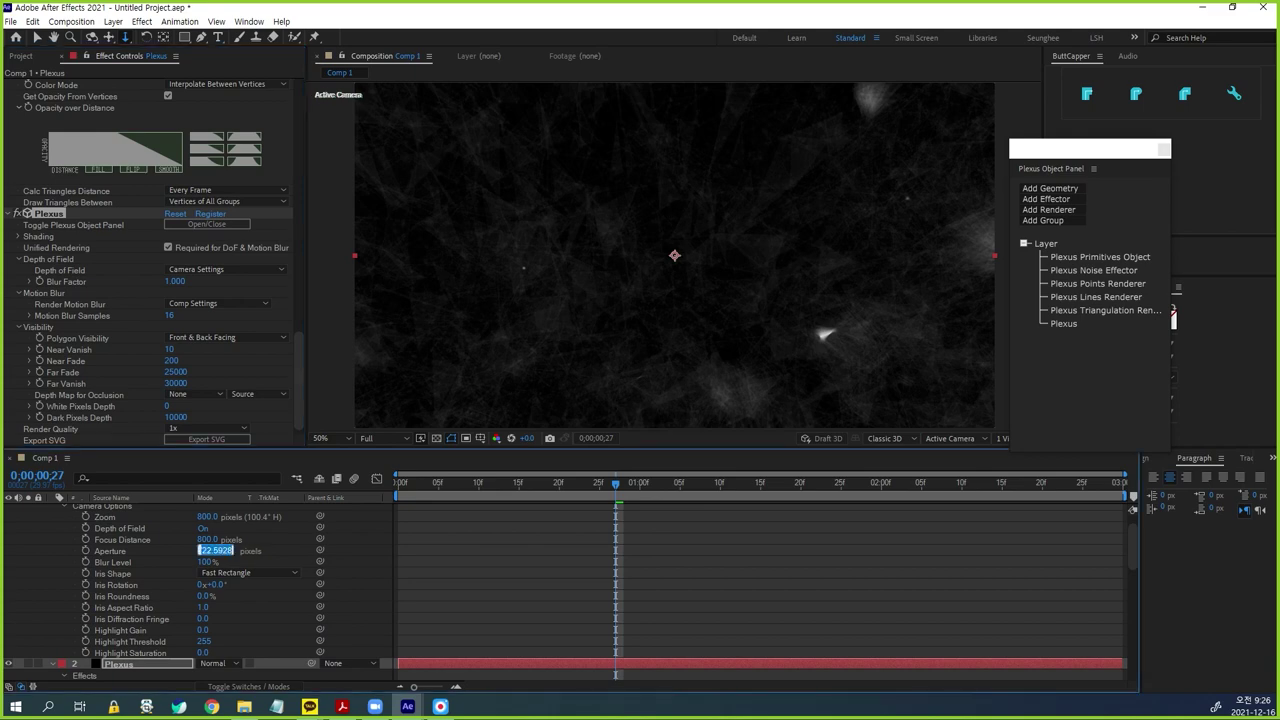
type("20")
key("Return")
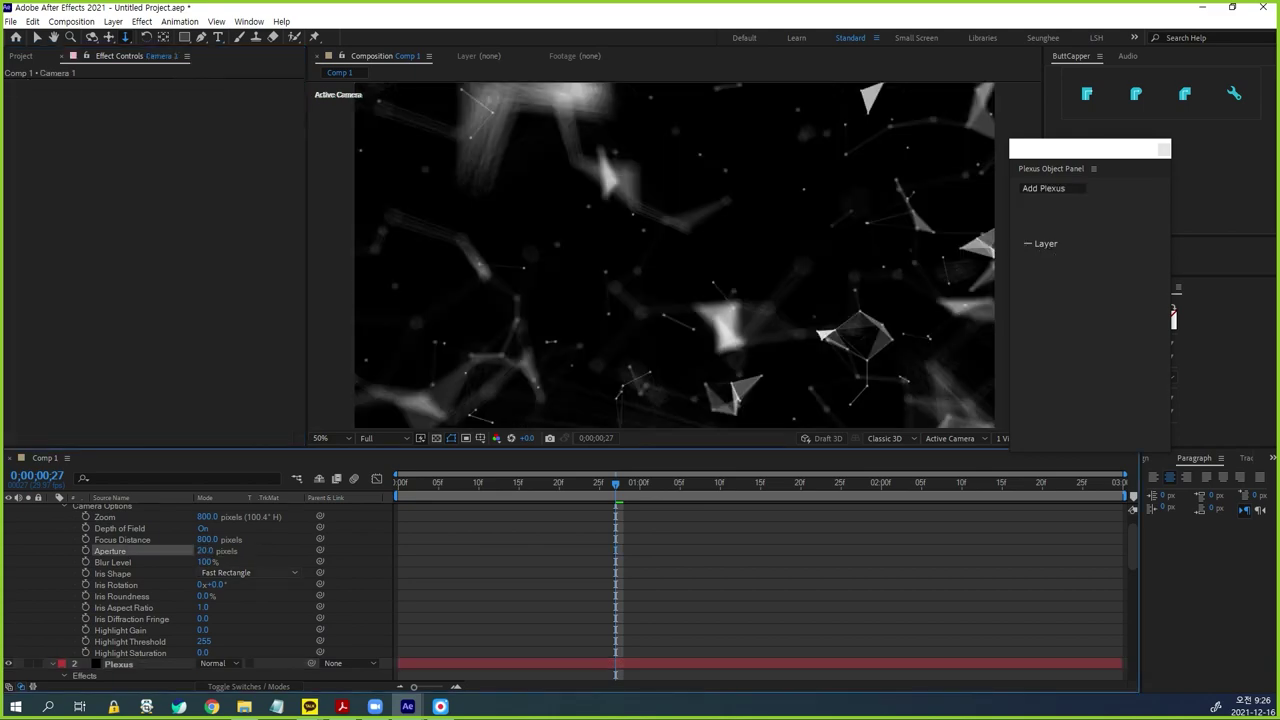
left_click(204, 551)
type("5")
key("Return")
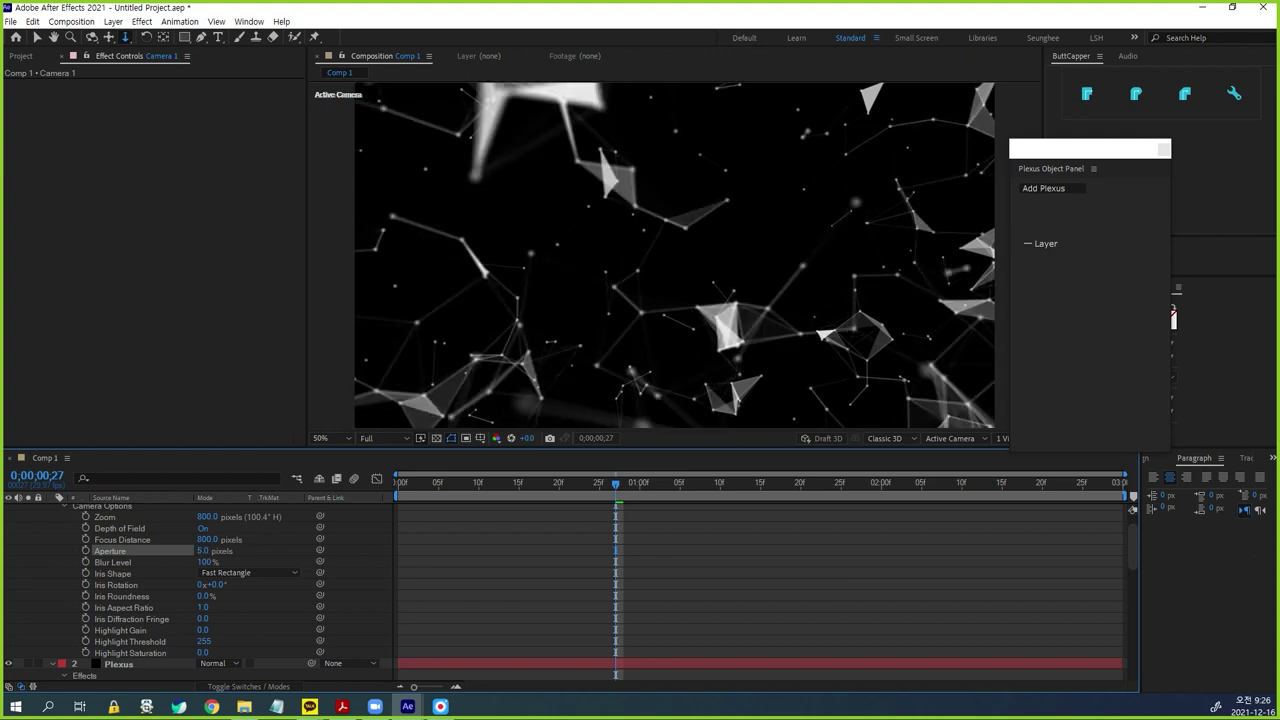
left_click_drag(674, 247, 674, 257)
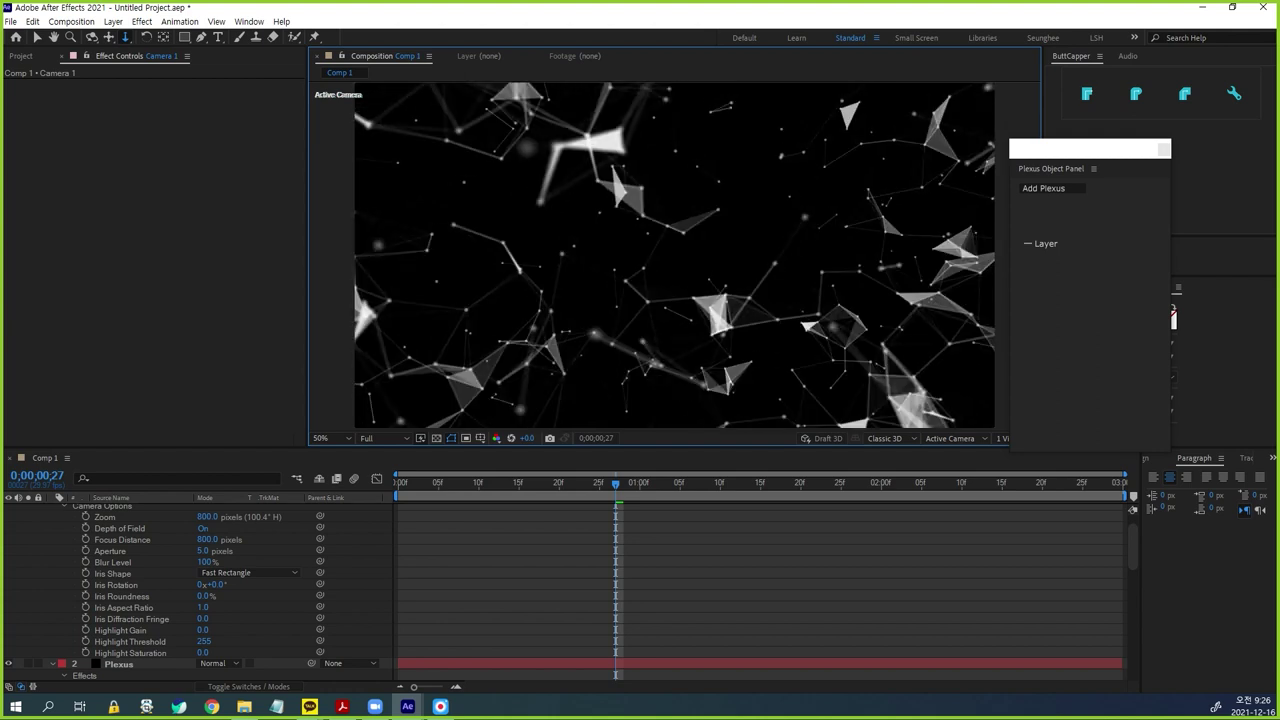
- Try Noise Seed values of 7, 18 and 4 in the Plexus Noise Effector and settle on 19
left_click(119, 664)
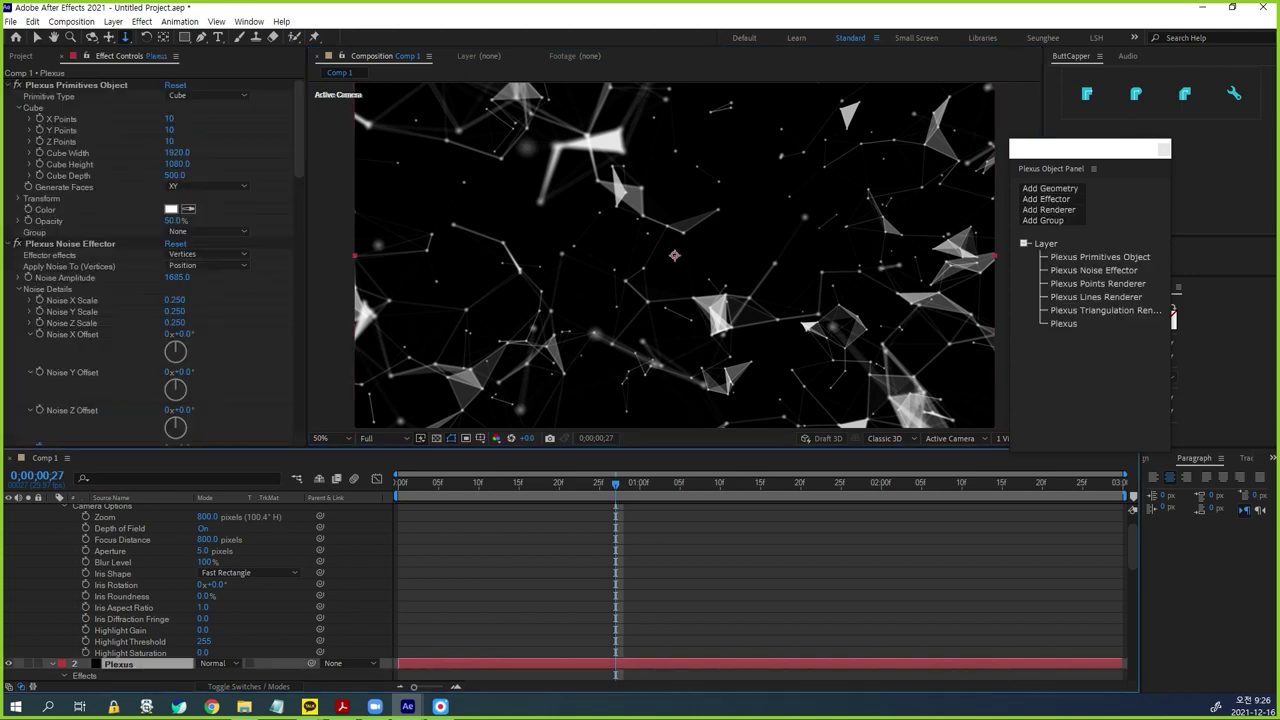
scroll(155, 260, "down", 8)
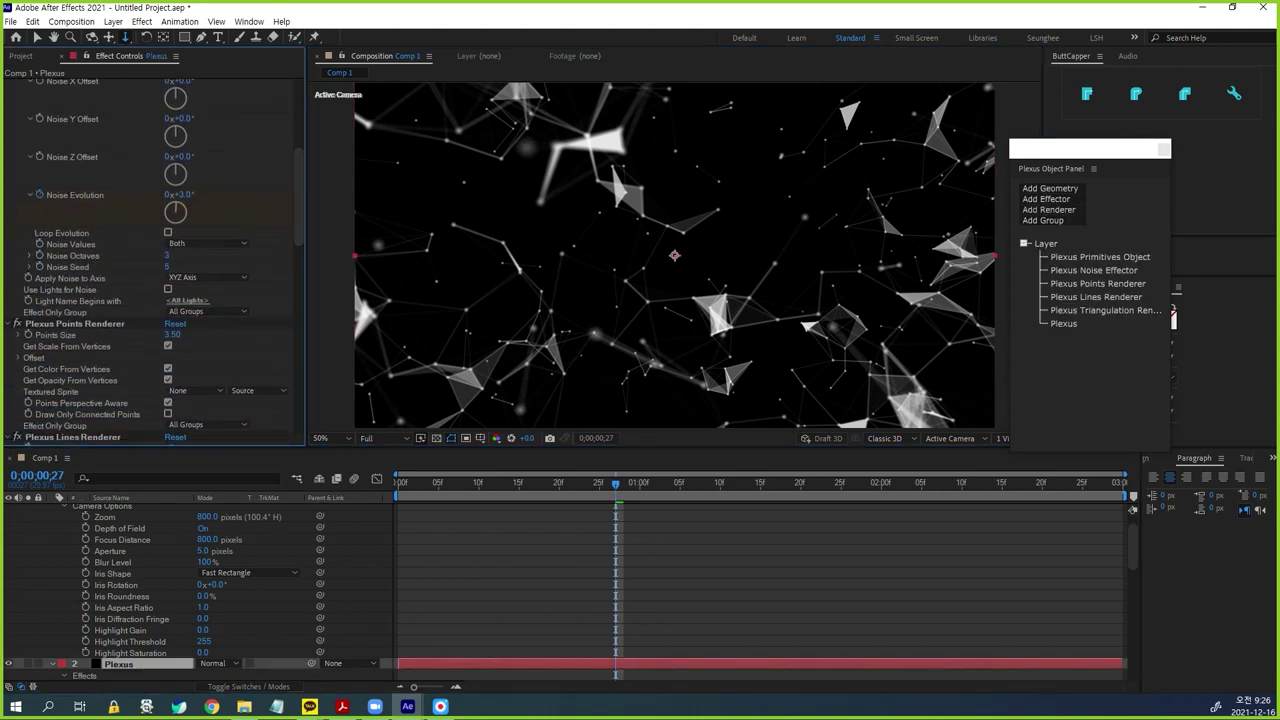
left_click(167, 267)
type("7")
key("Return")
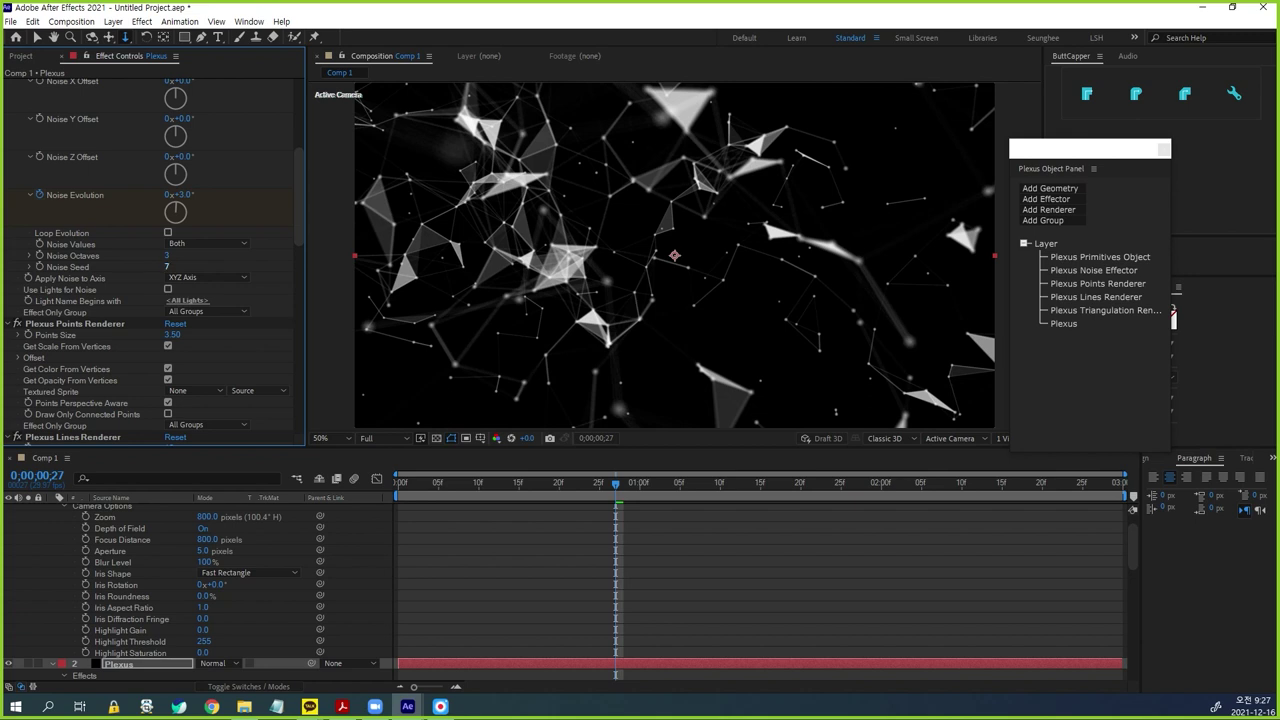
left_click_drag(167, 267, 176, 267)
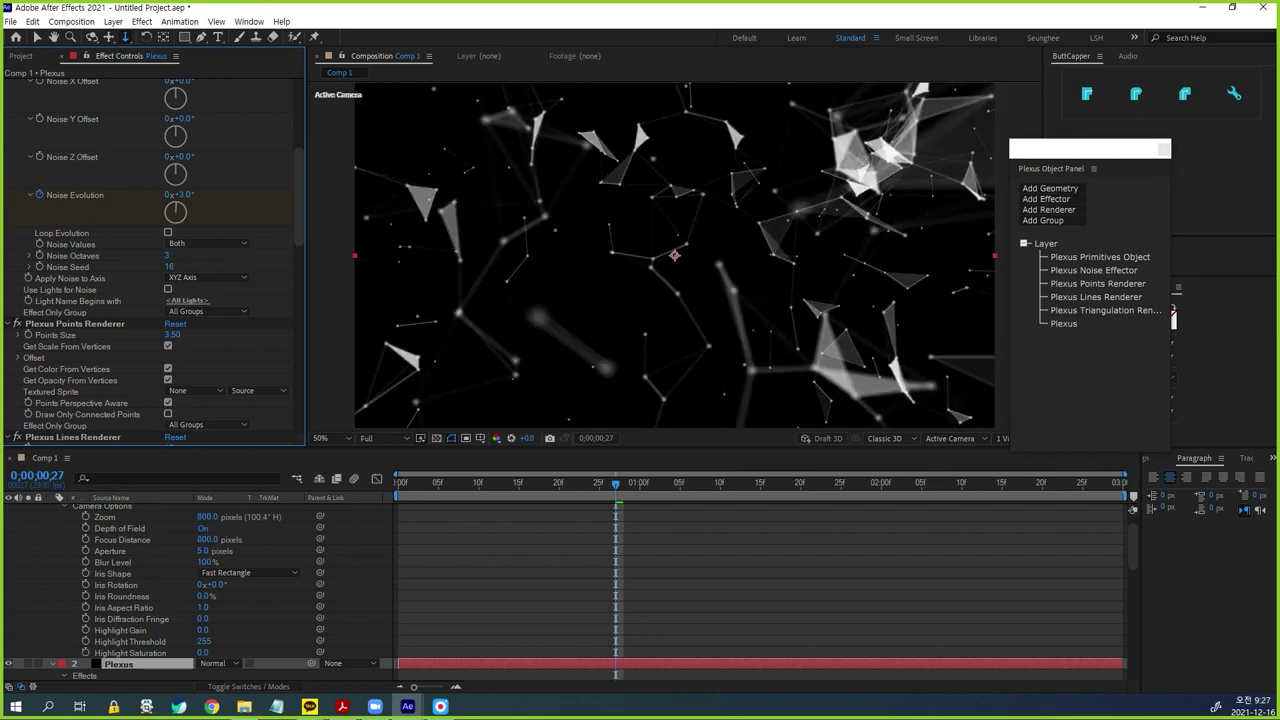
left_click_drag(169, 267, 157, 267)
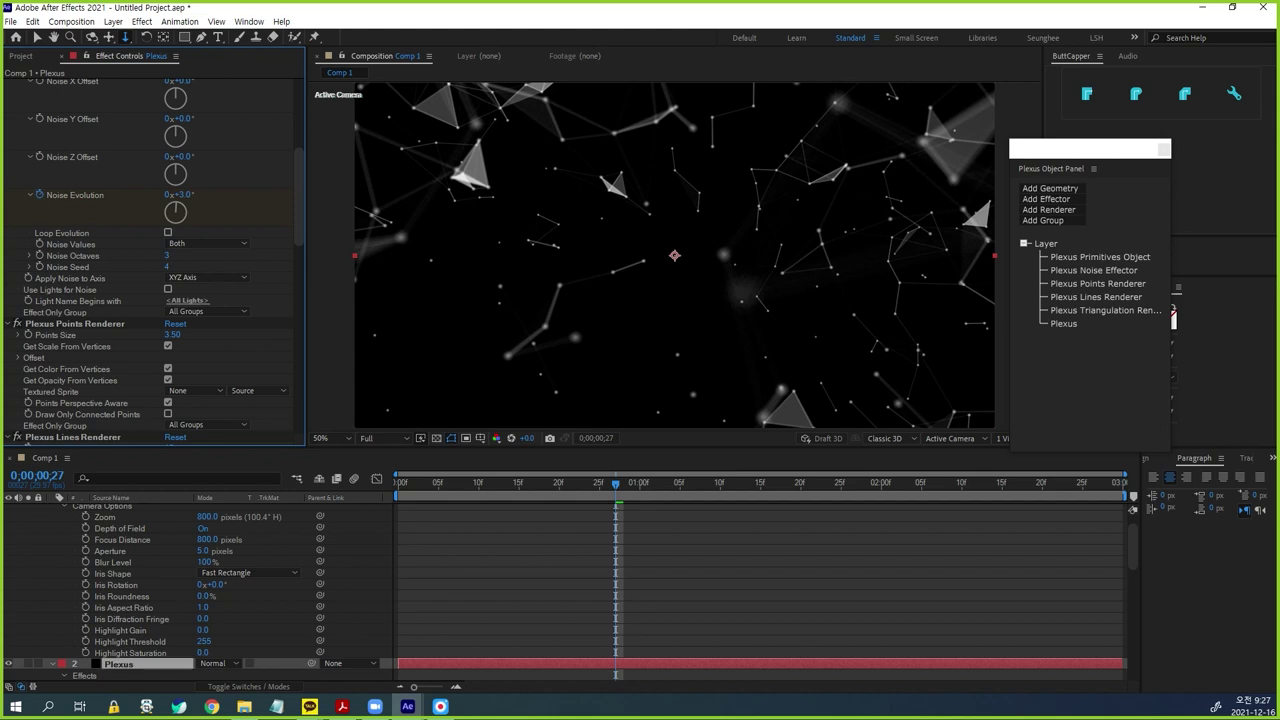
left_click_drag(164, 266, 178, 266)
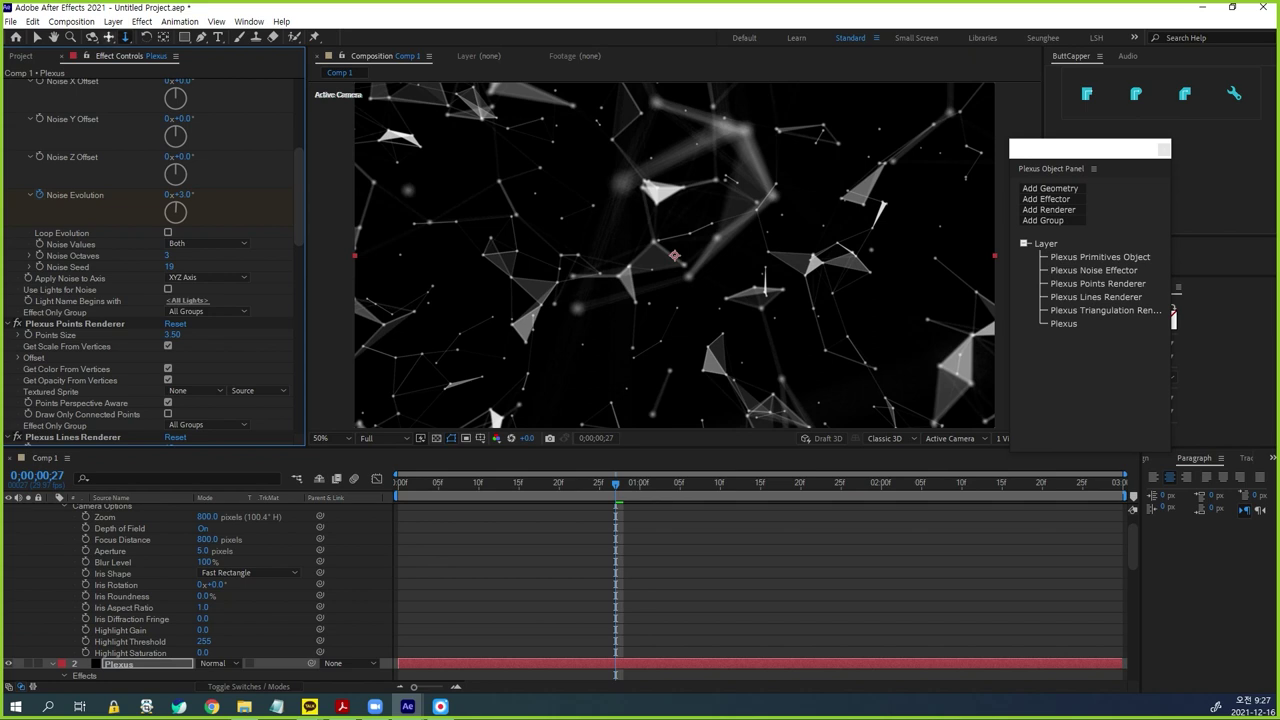
- Pan the camera slightly to reframe the network and preview the animation from the first frame
left_click(109, 37)
mouse_move(690, 250)
left_mouse_down()
mouse_move(723, 249)
mouse_move(674, 255)
left_mouse_up()
key("Home")
key("space")
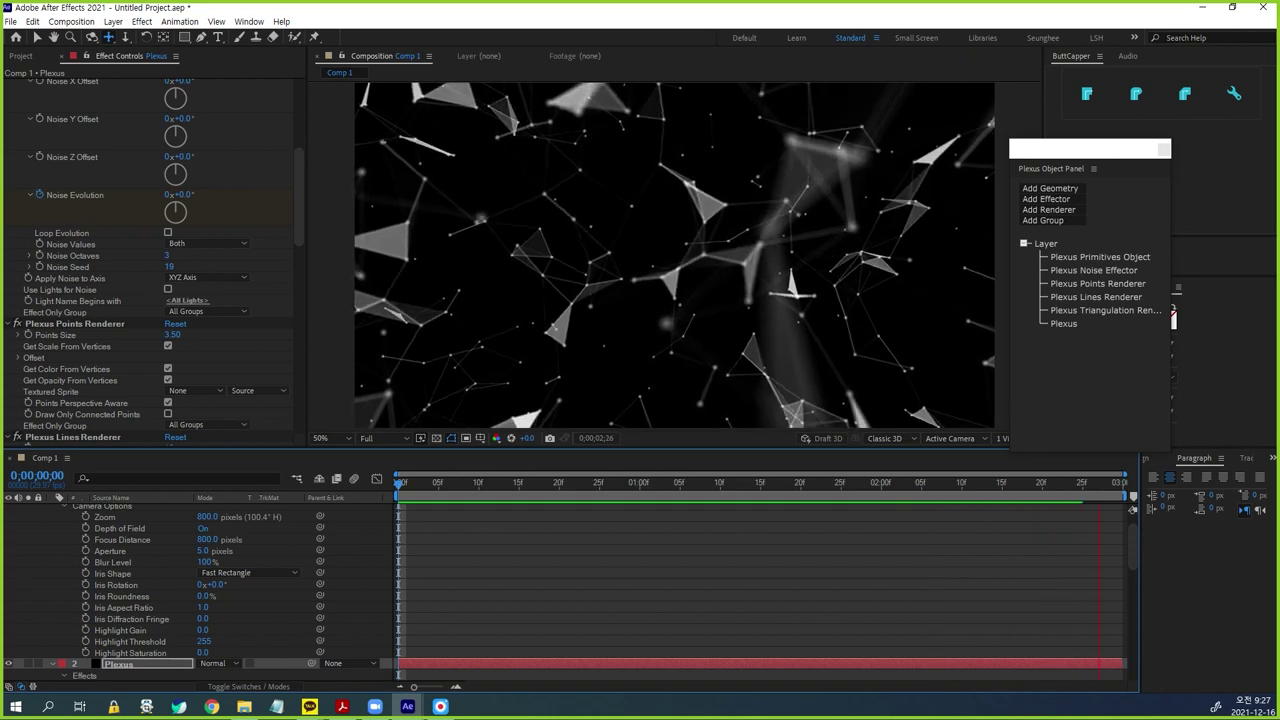
key("space")
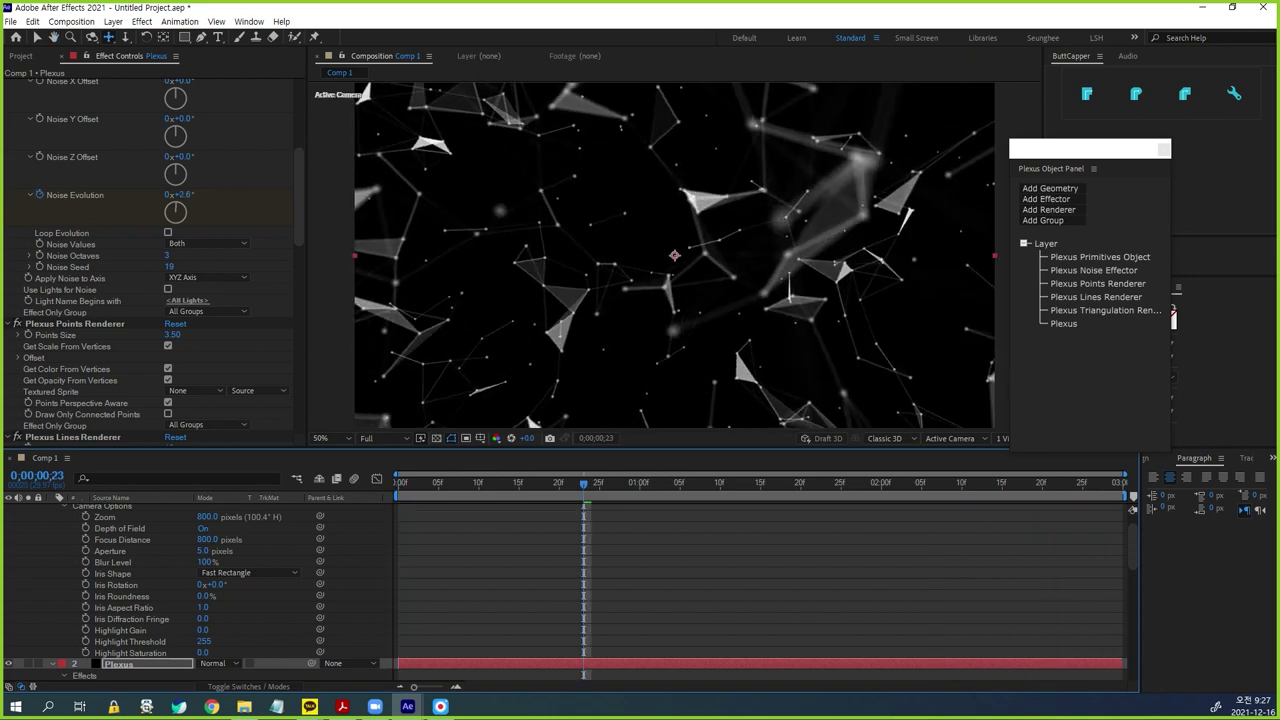
- At the first frame, set the Plexus Triangulation Renderer's Maximum Distance to 111 and pan the camera to reframe the network
left_click(398, 483)
left_click_drag(299, 198, 299, 252)
scroll(150, 250, "down", 2)
scroll(150, 250, "up", 5)
scroll(150, 260, "down", 3)
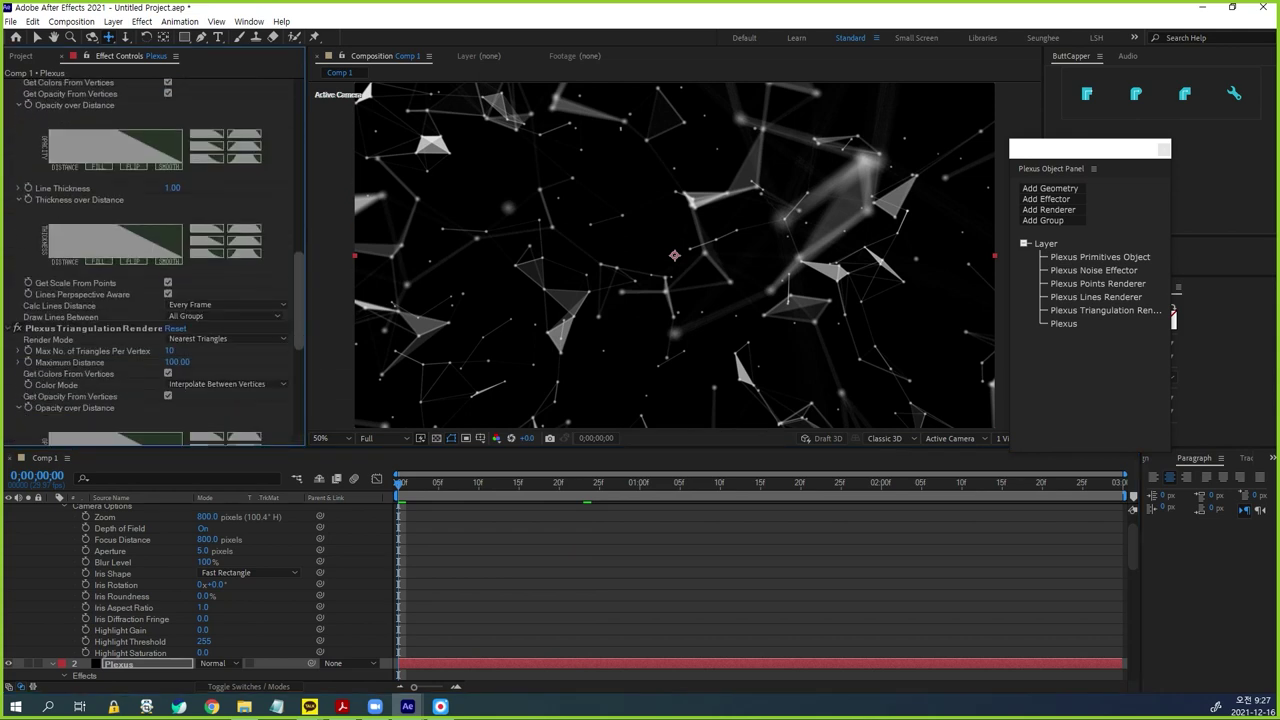
scroll(150, 260, "down", 4)
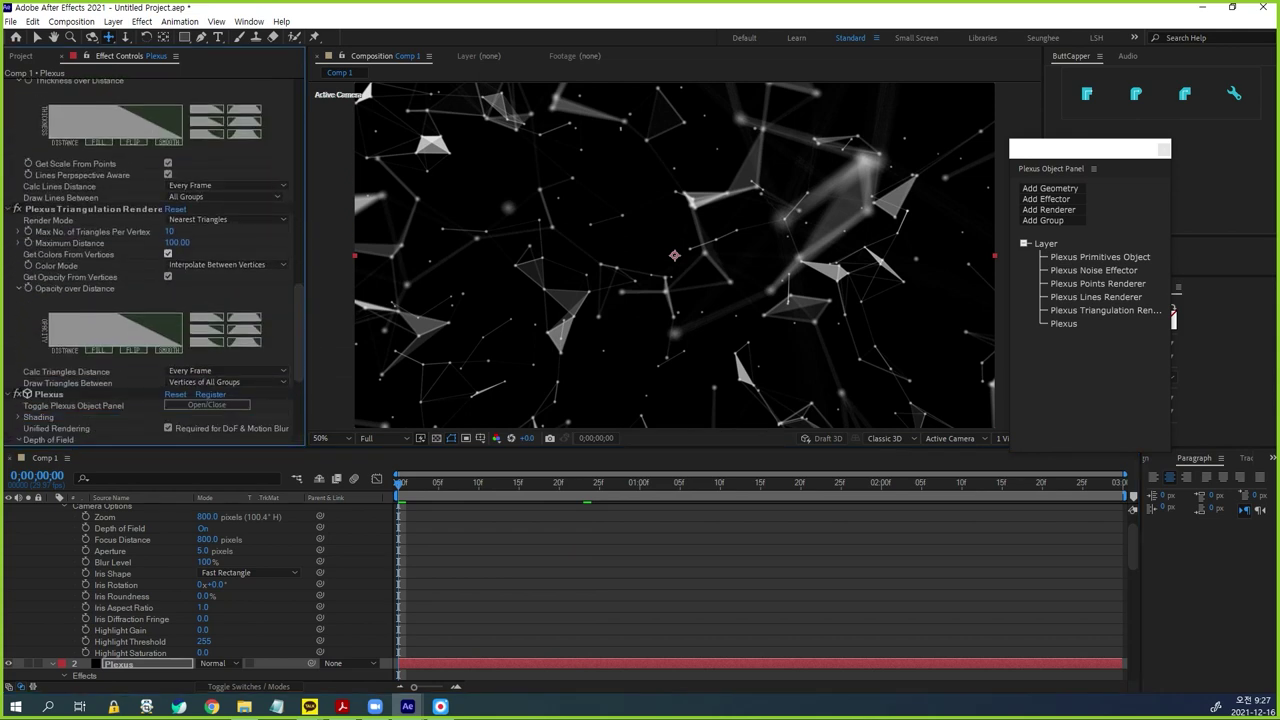
key("ctrl+1")
left_click(404, 358)
left_click_drag(121, 368, 221, 368)
left_click_drag(177, 243, 186, 243)
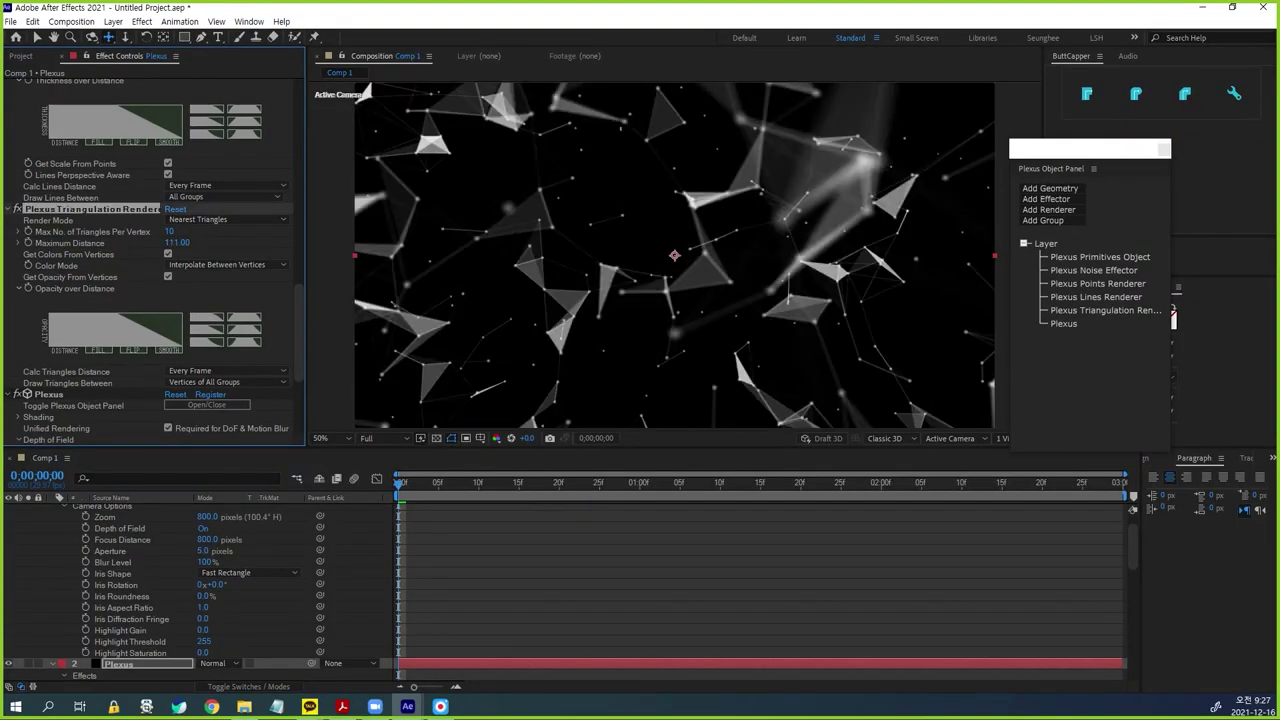
left_click_drag(670, 257, 704, 260)
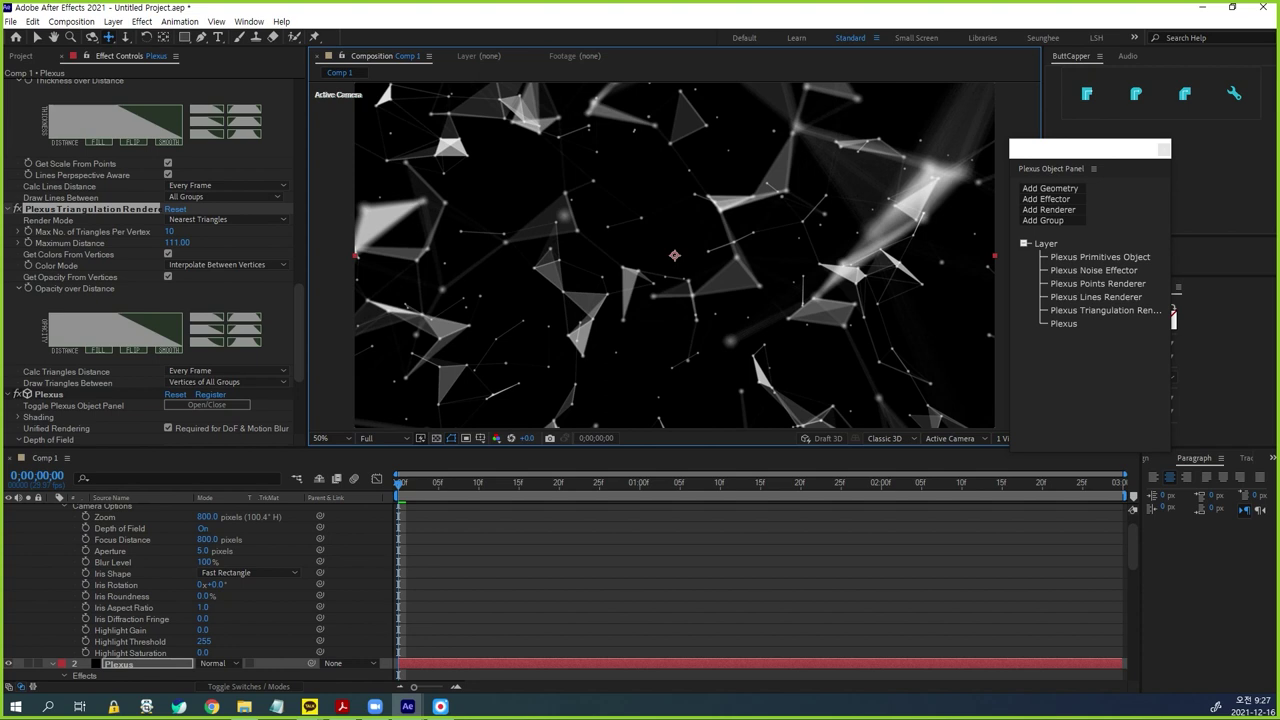
left_click_drag(407, 165, 412, 162)
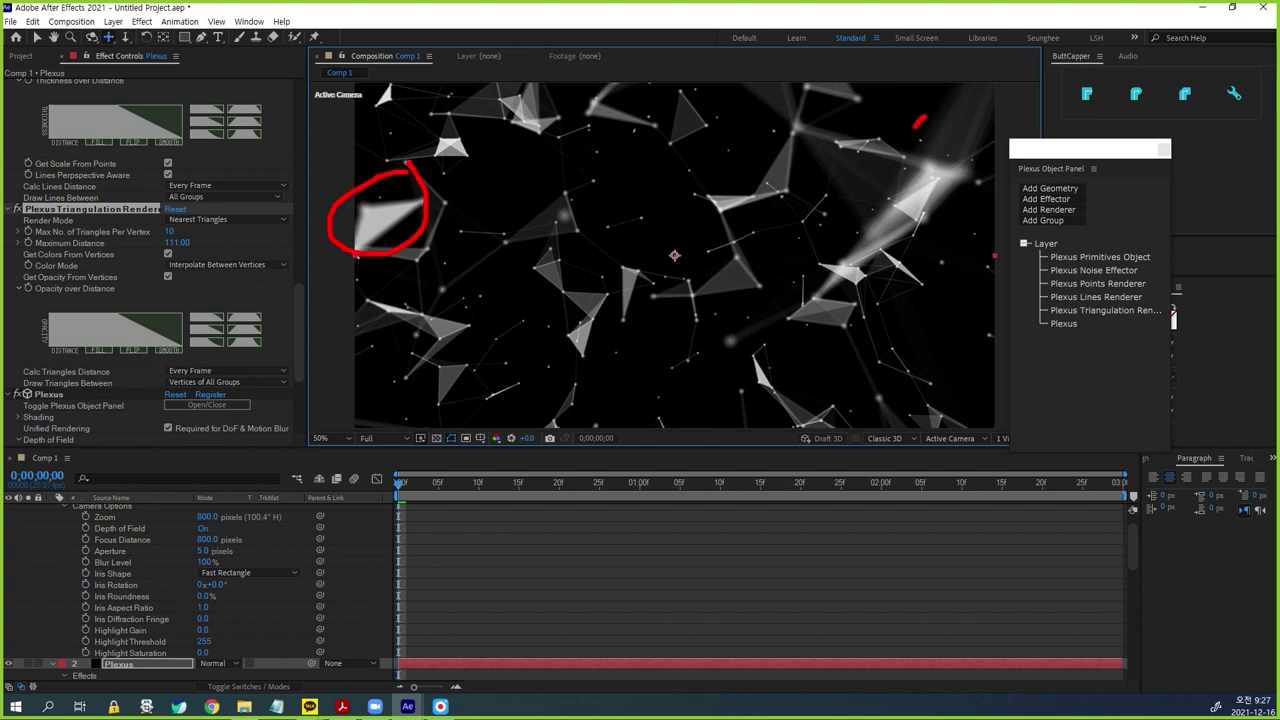
left_click_drag(924, 117, 955, 119)
mouse_move(626, 328)
left_mouse_down()
mouse_move(596, 294)
mouse_move(648, 304)
left_mouse_up()
key("Escape")
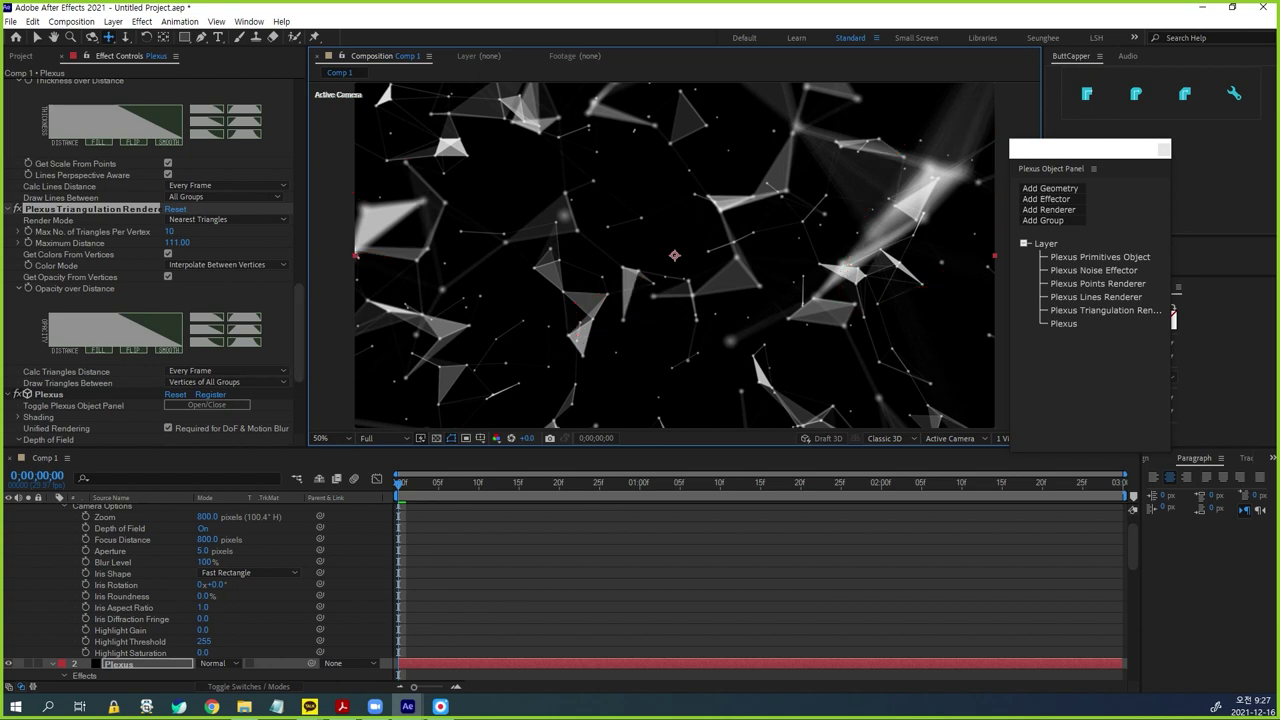
- Import Color Map.jpg into the project and place it as the bottom layer of Comp 1
left_click(21, 56)
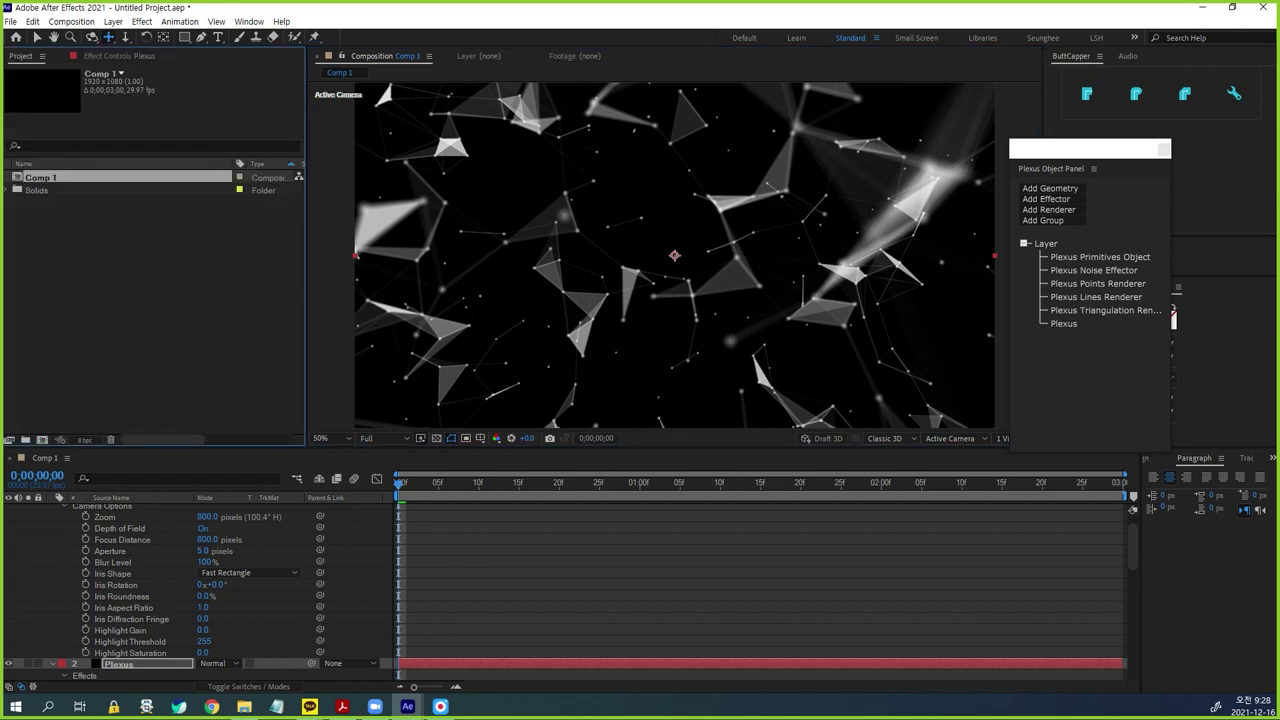
left_click(1047, 200)
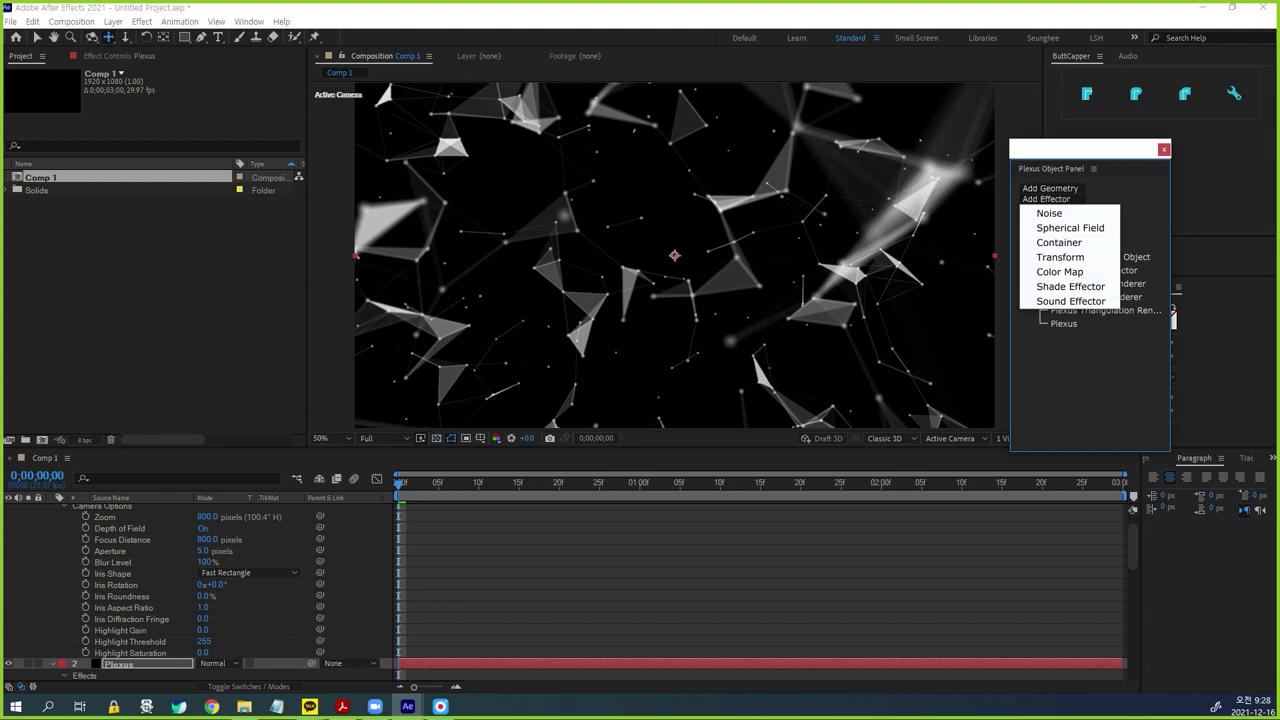
left_click(152, 320)
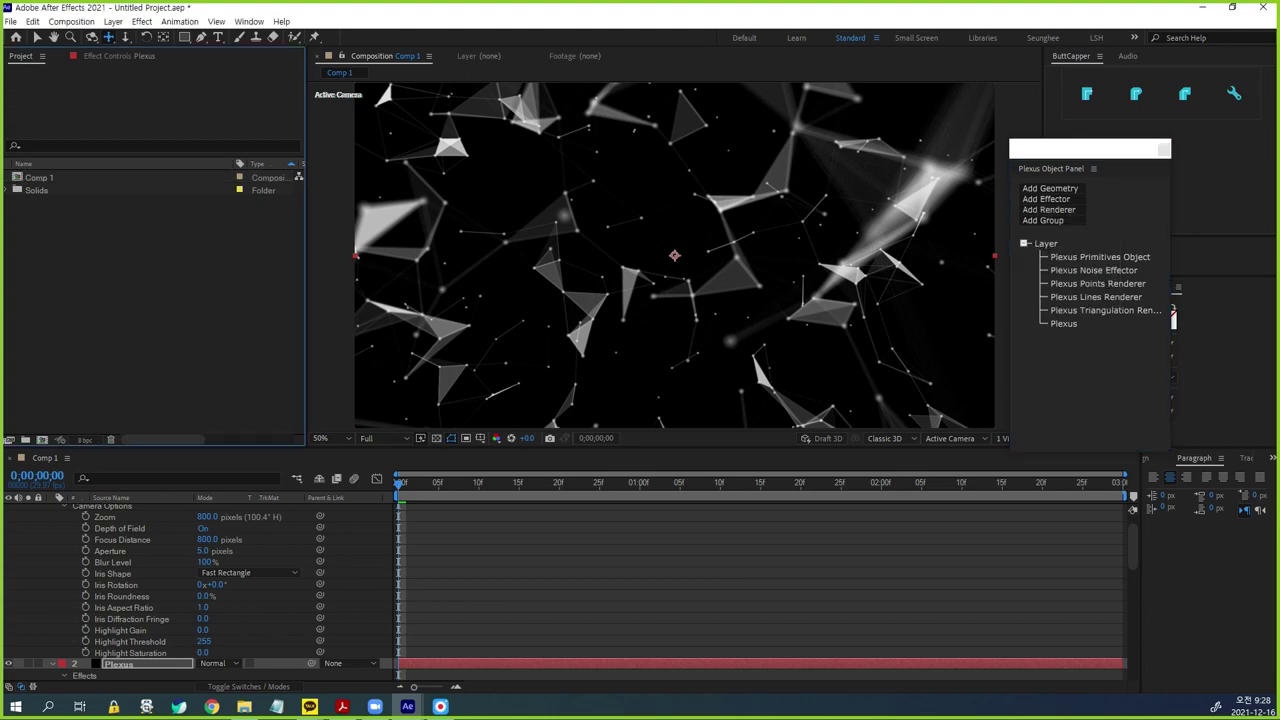
key("ctrl+i")
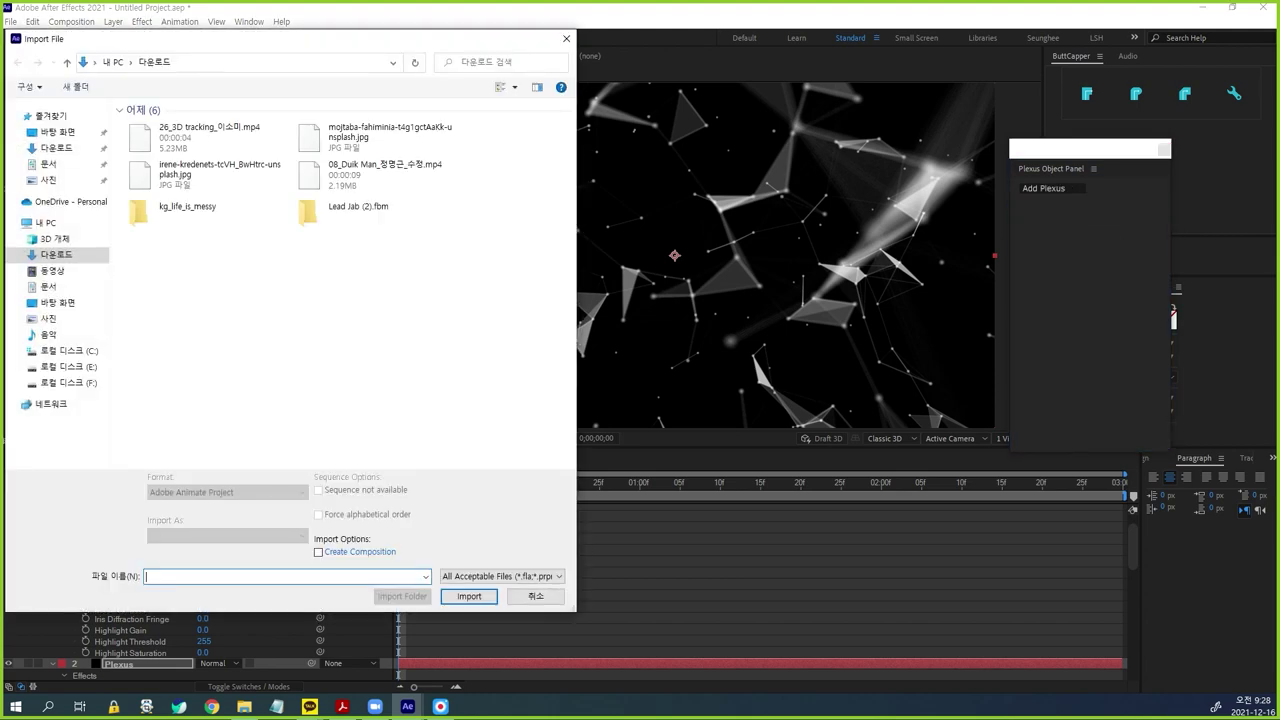
key("Escape")
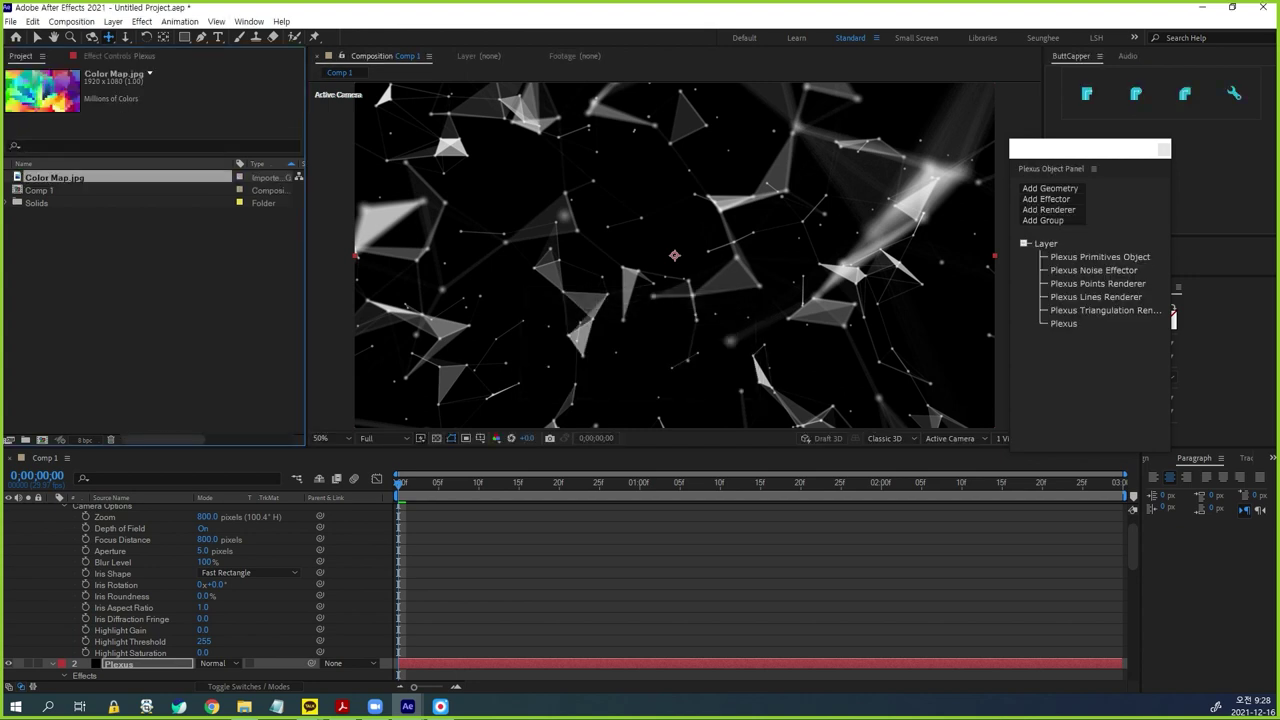
left_click_drag(54, 178, 42, 191)
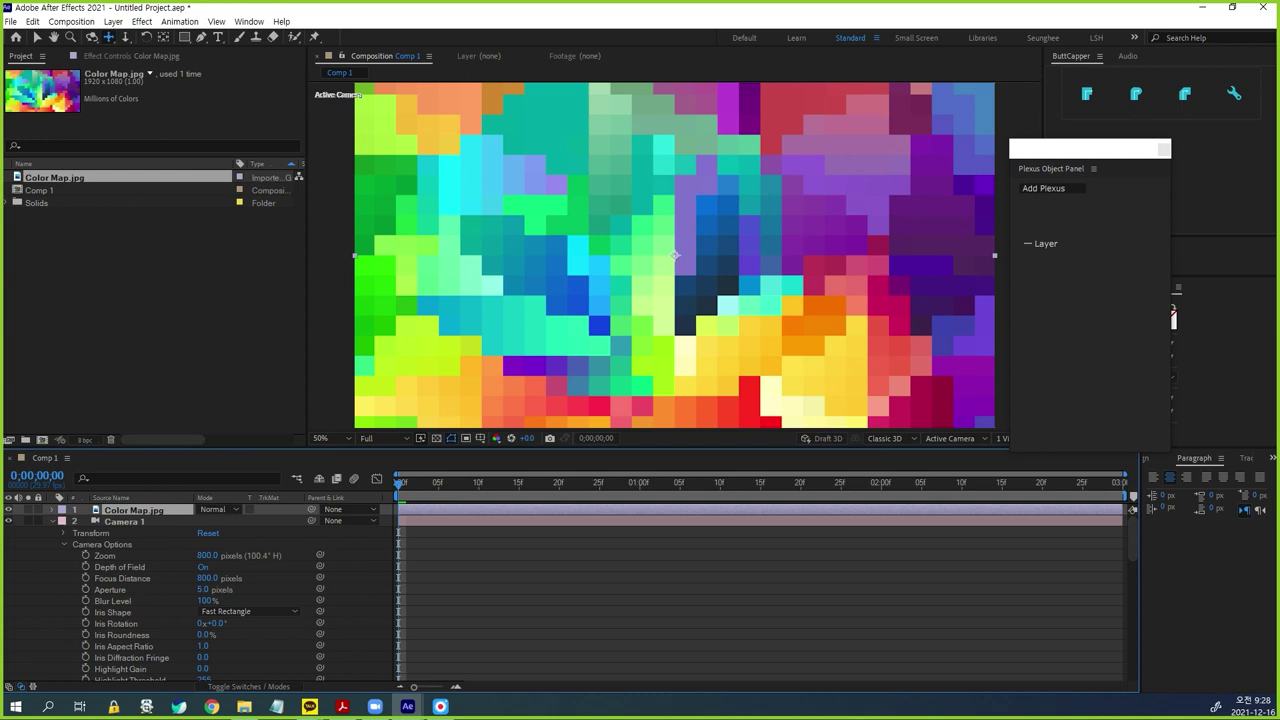
key("ctrl+shift+[")
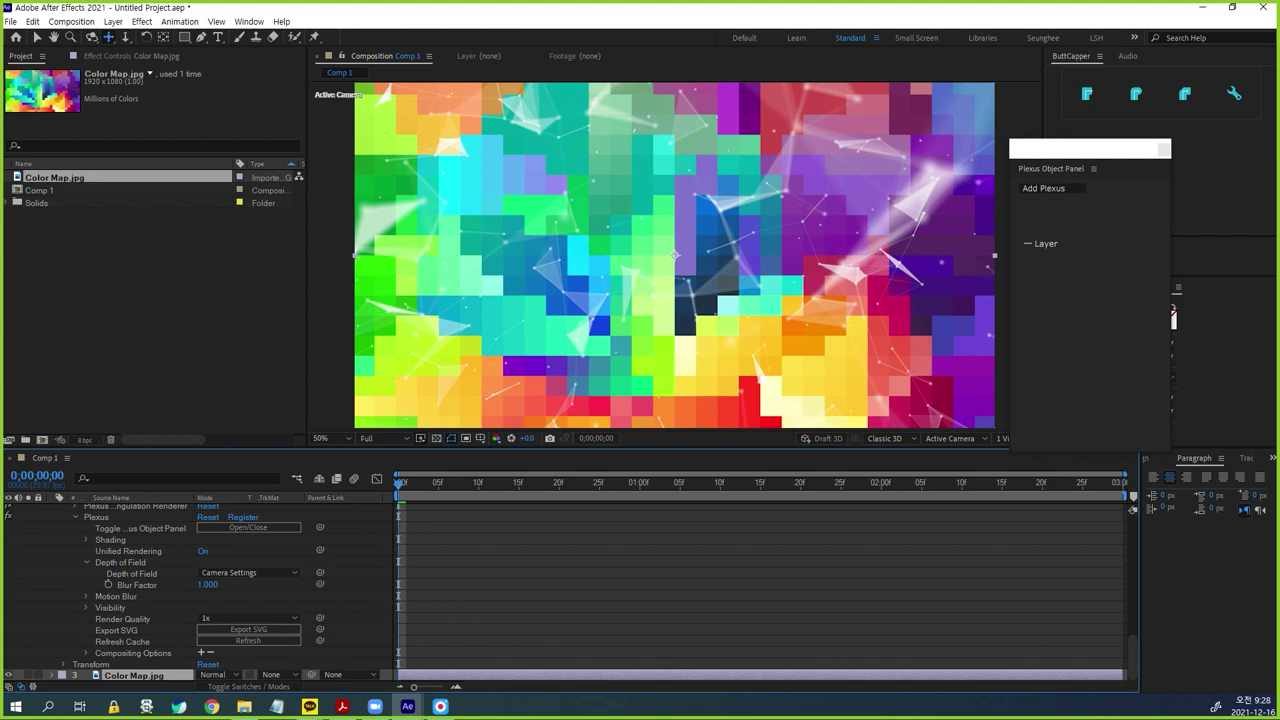
- Pre-compose the Color Map.jpg layer, leaving all attributes in Comp 1, and hide the resulting layer
right_click(134, 675)
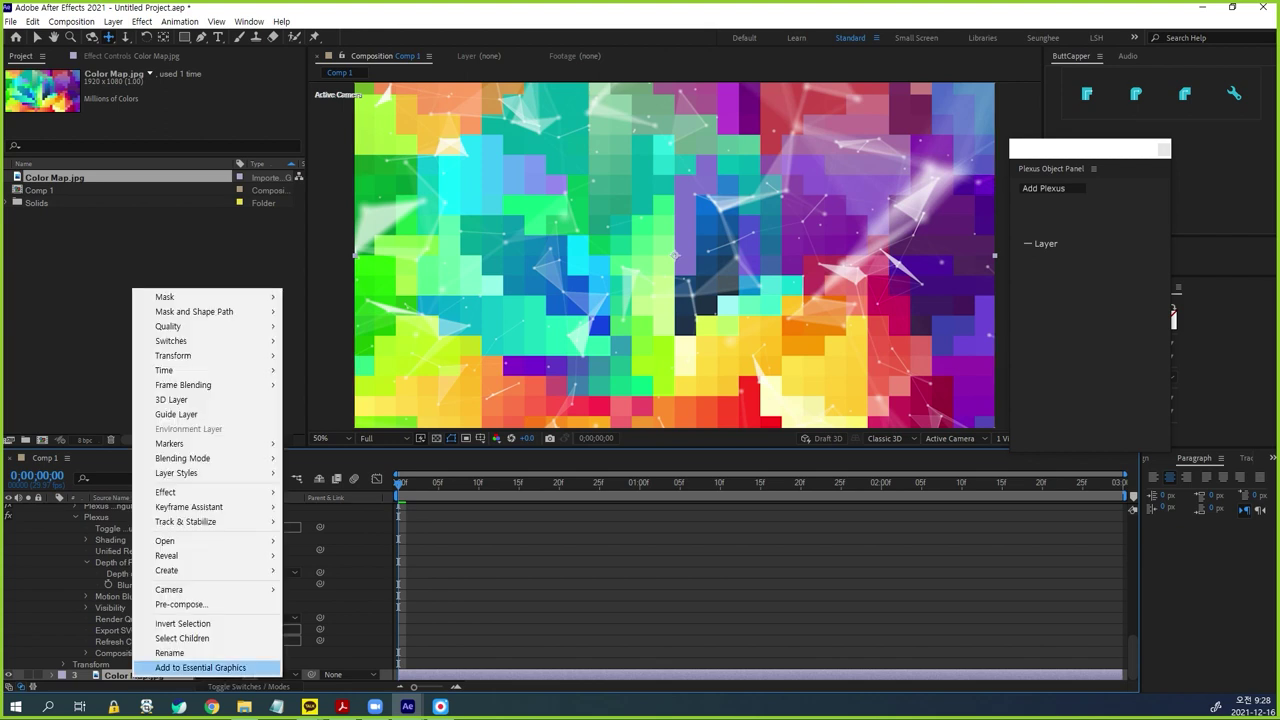
left_click(181, 604)
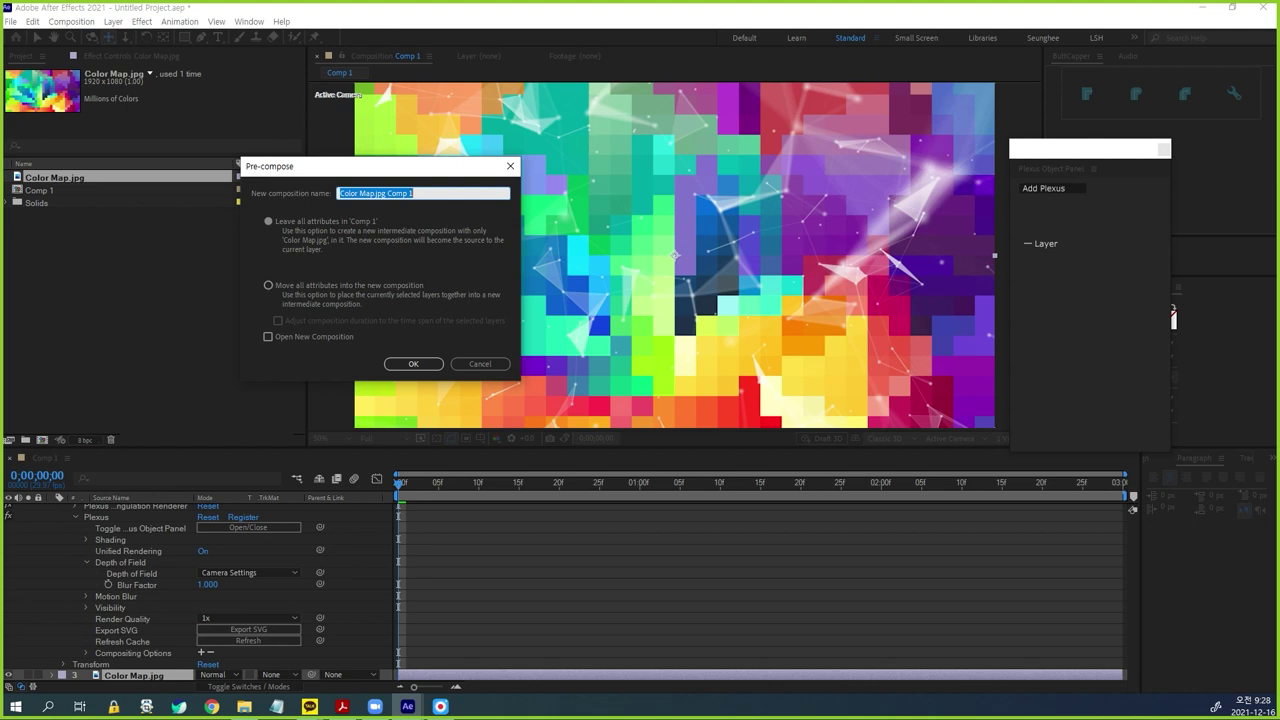
left_click(413, 363)
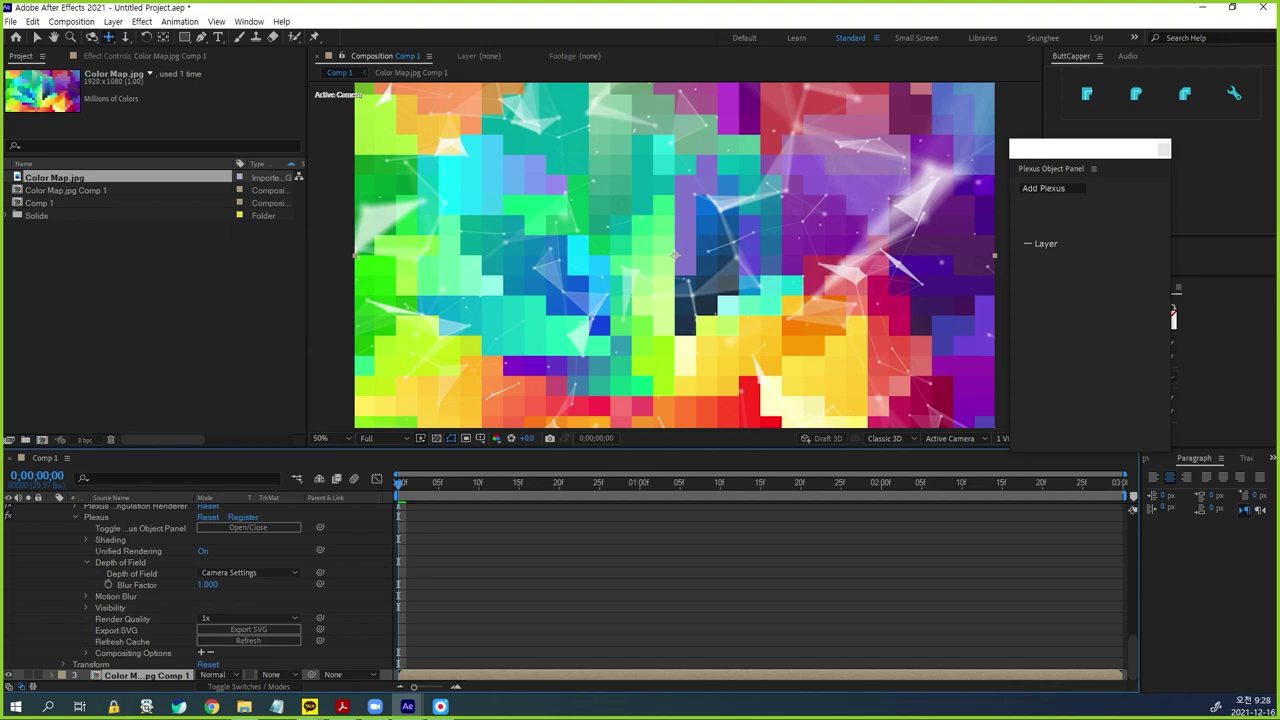
left_click(9, 675)
scroll(150, 600, "up", 6)
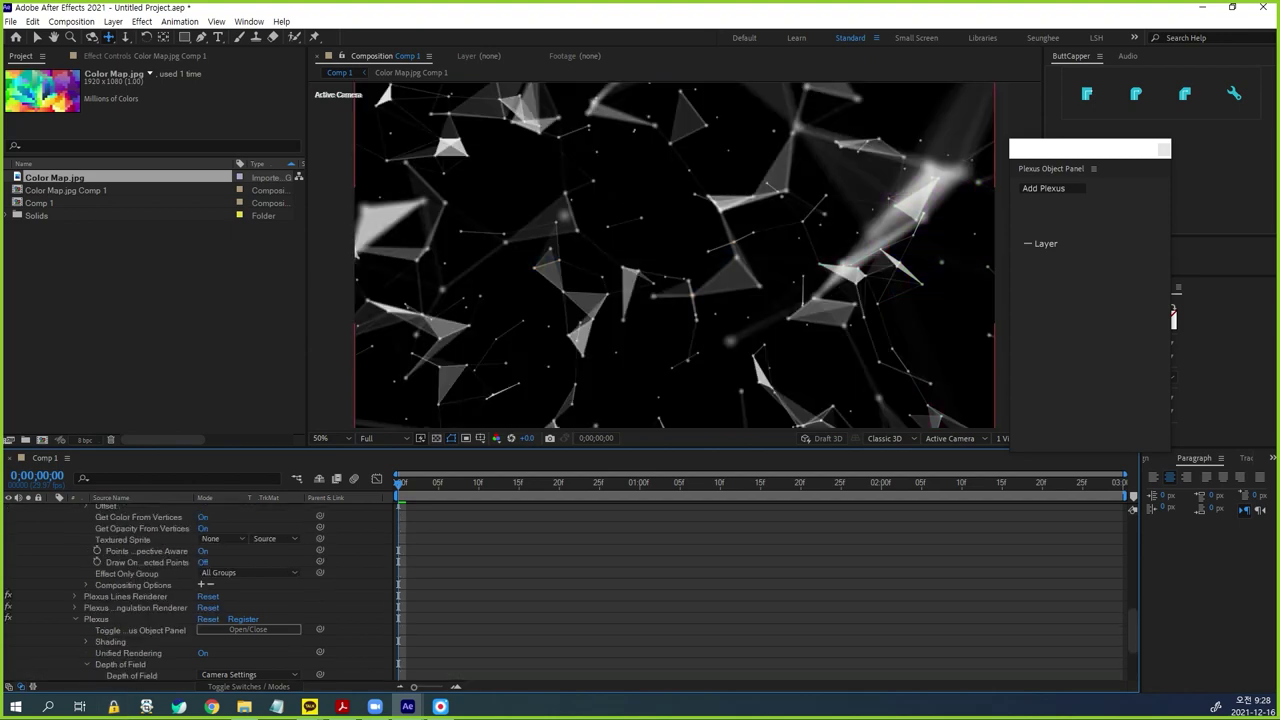
- Add a Color Map effector to the Plexus layer
scroll(200, 593, "up", 5)
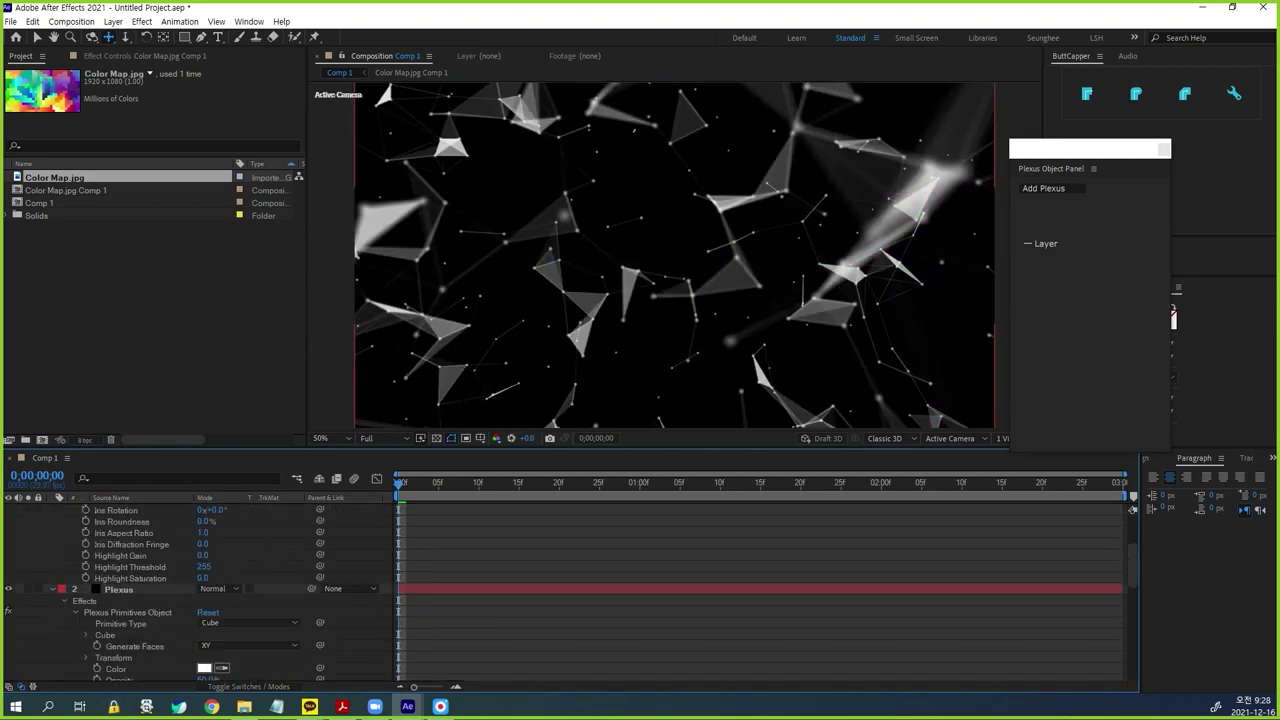
left_click(119, 589)
key("F3")
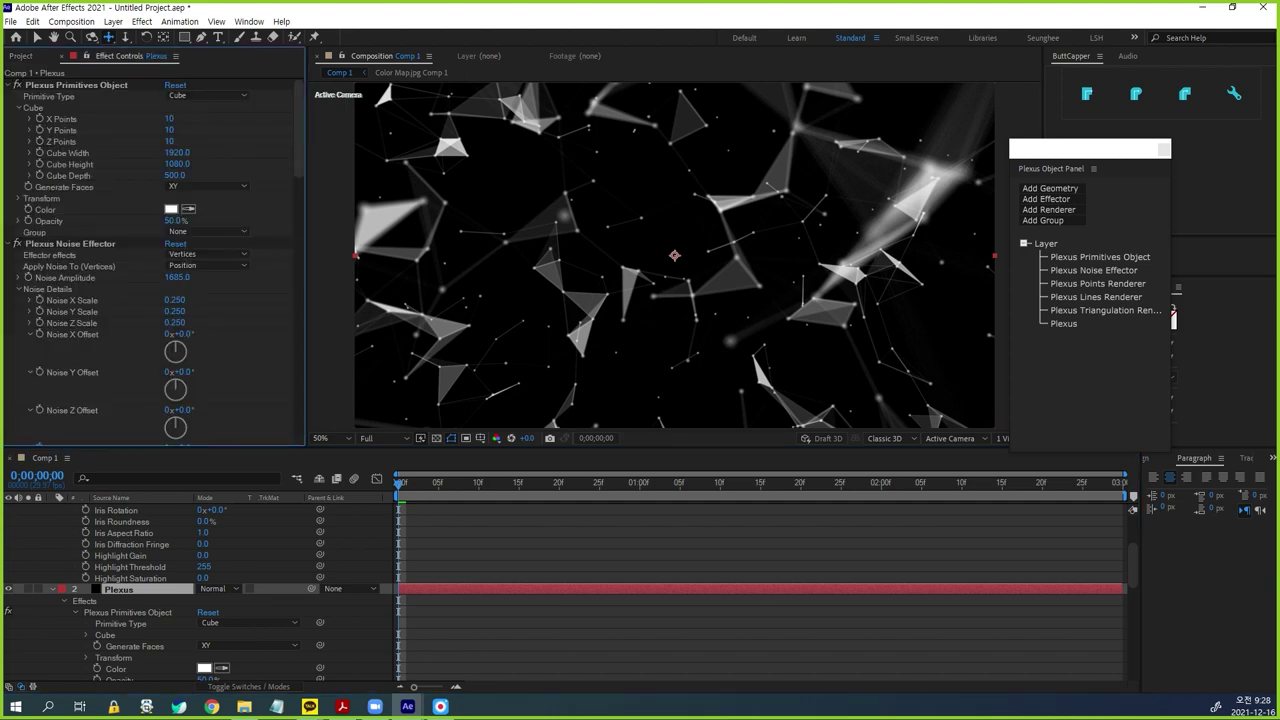
left_click(1046, 199)
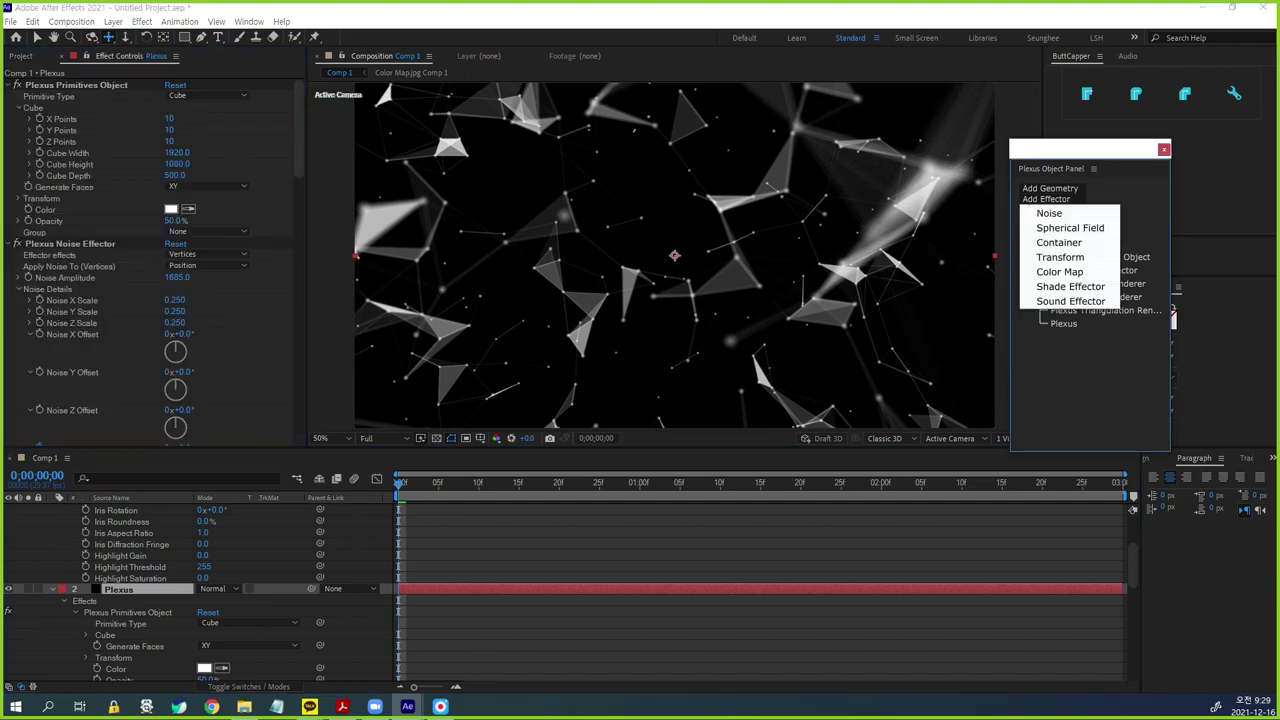
key("ctrl+1")
left_click(1047, 200)
left_click_drag(1075, 195, 1087, 193)
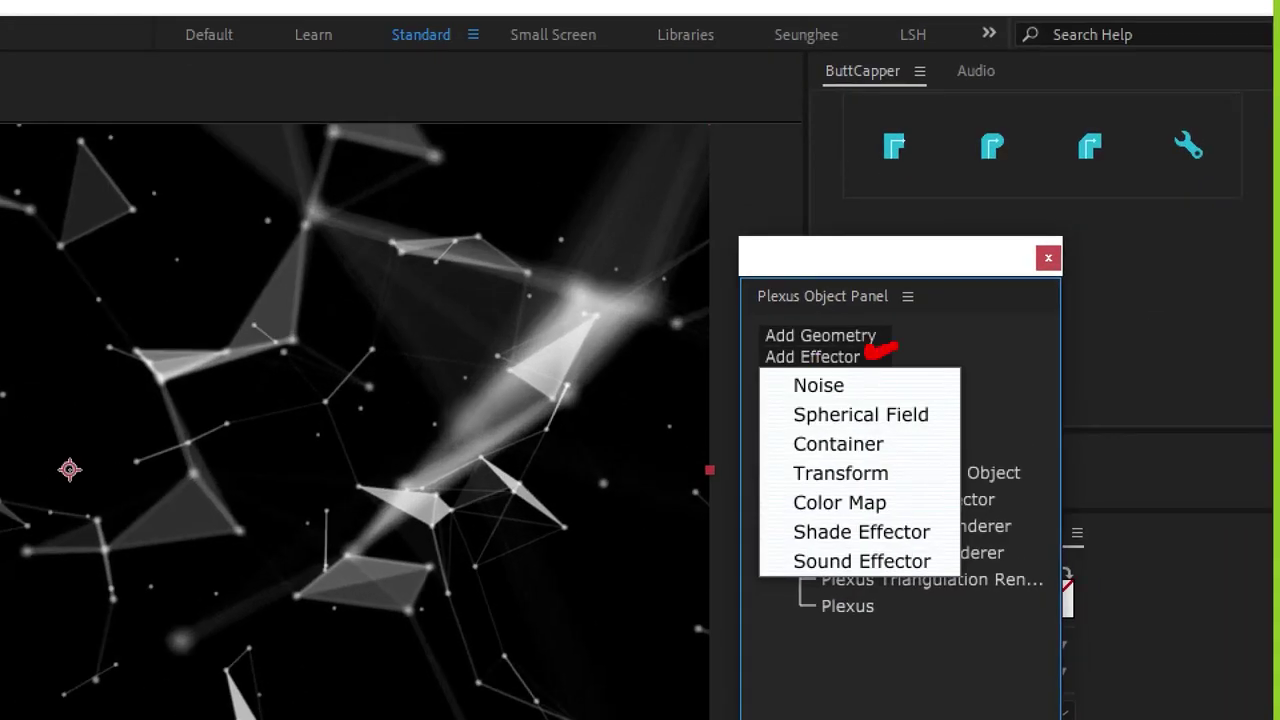
left_click_drag(797, 486, 778, 520)
mouse_move(798, 481)
left_mouse_down()
mouse_move(778, 518)
mouse_move(866, 478)
mouse_move(863, 518)
mouse_move(786, 516)
left_mouse_up()
key("Escape")
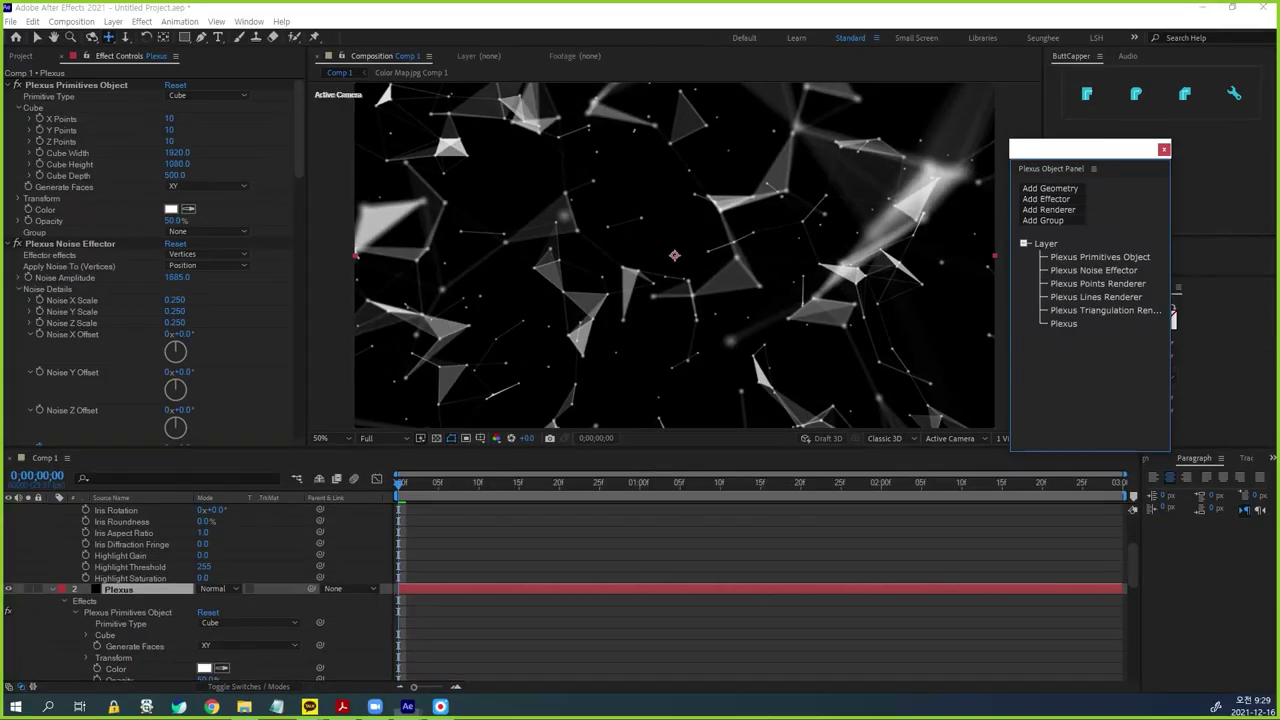
left_click(1046, 199)
left_click(1050, 271)
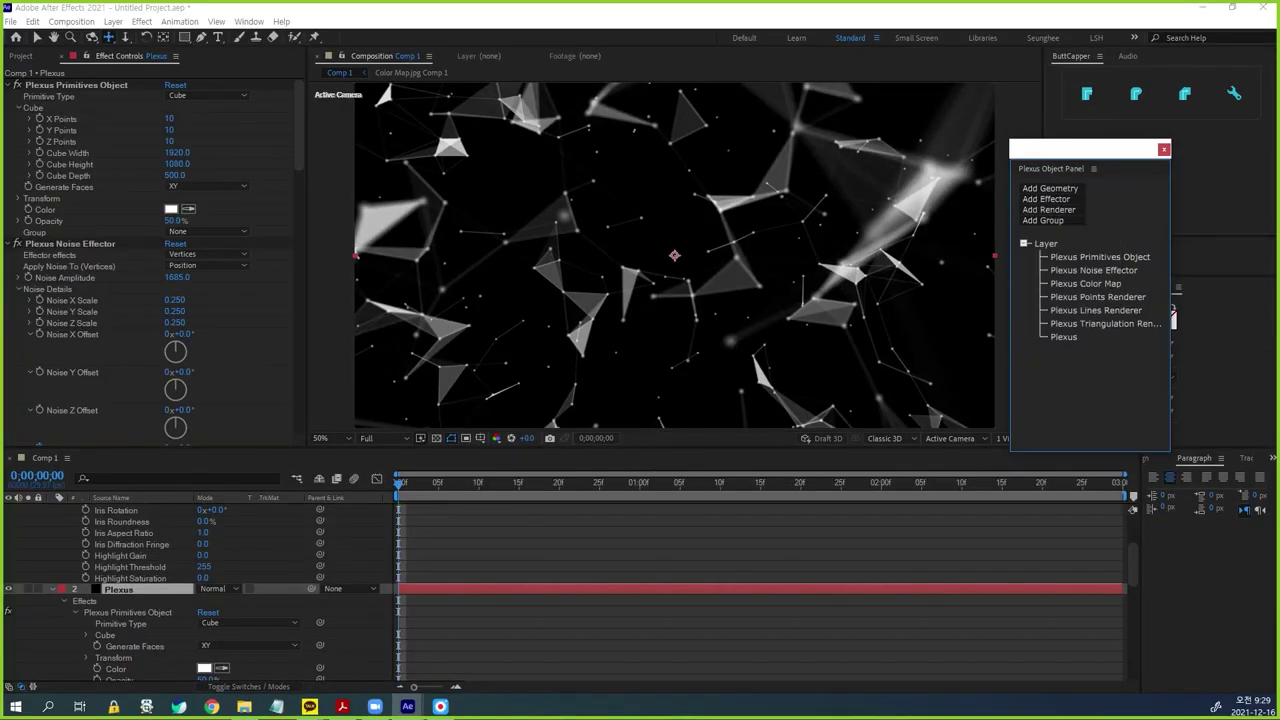
- Set the Plexus Color Map effector's source layer to Color Map.jpg Comp 1
scroll(150, 260, "down", 10)
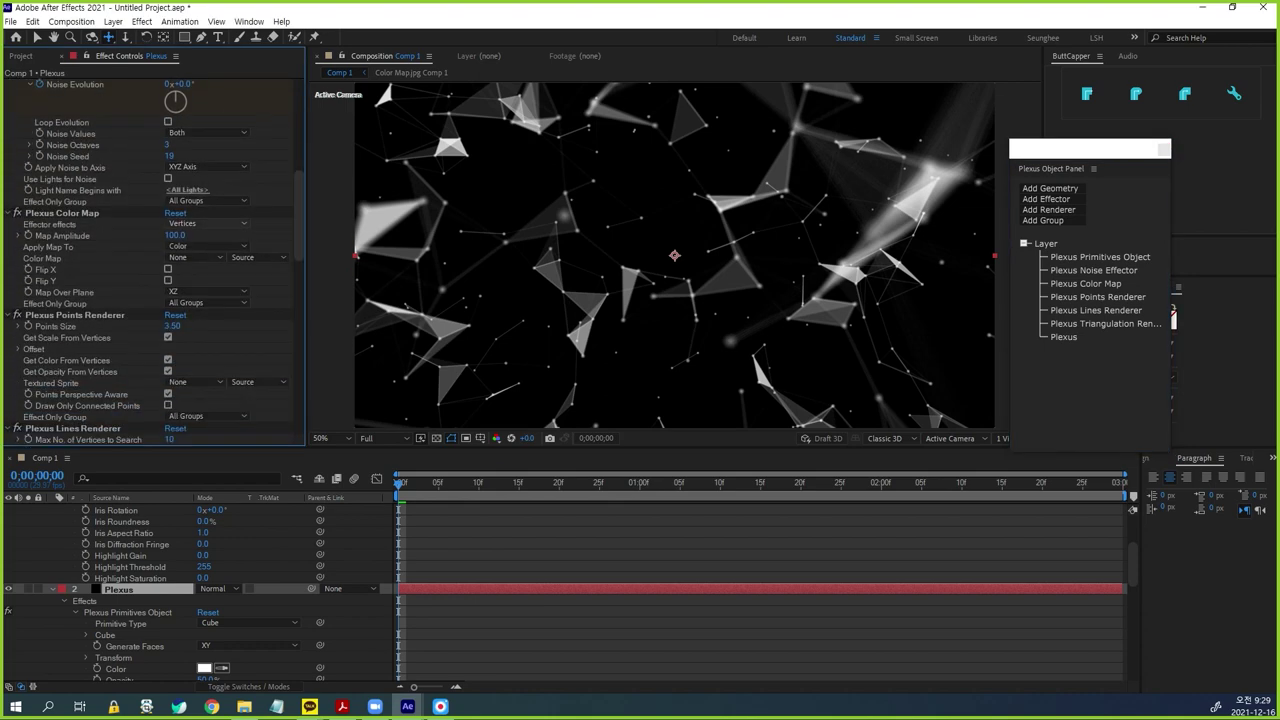
left_click(196, 257)
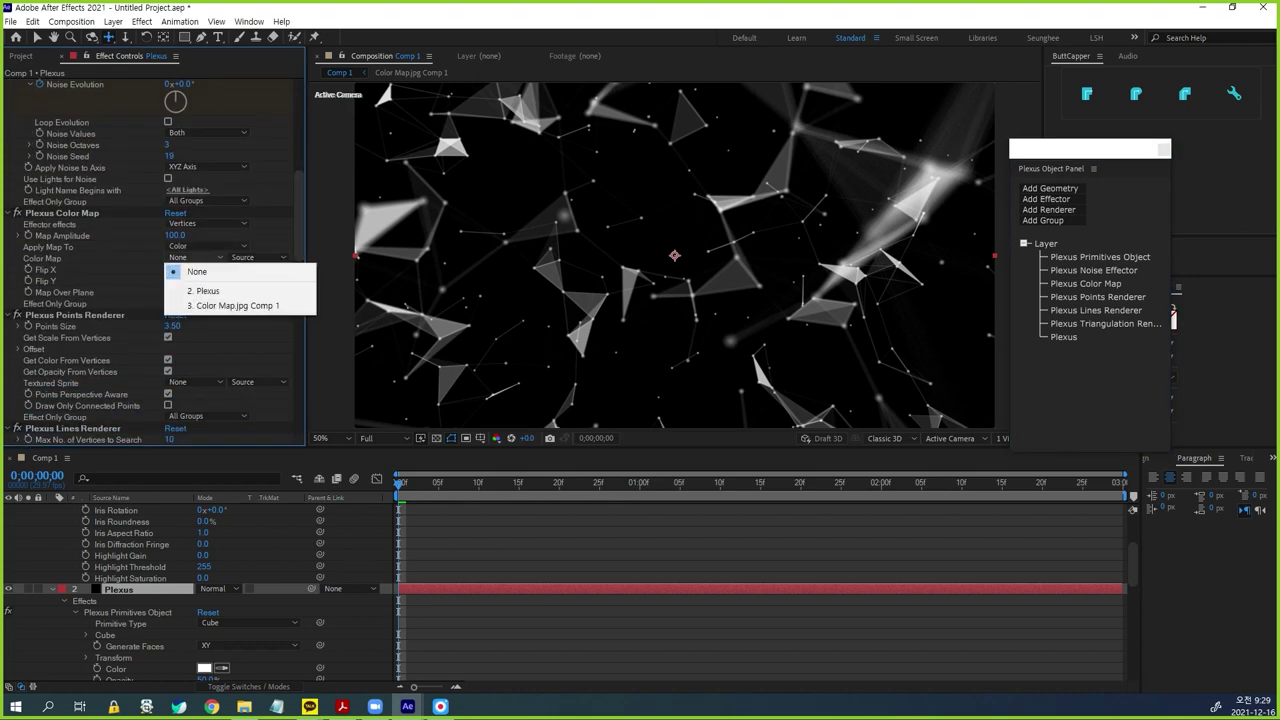
key("ctrl+1")
left_click(184, 257)
left_click_drag(28, 382, 139, 390)
mouse_move(348, 455)
left_mouse_down()
mouse_move(590, 476)
mouse_move(326, 472)
mouse_move(404, 461)
left_mouse_up()
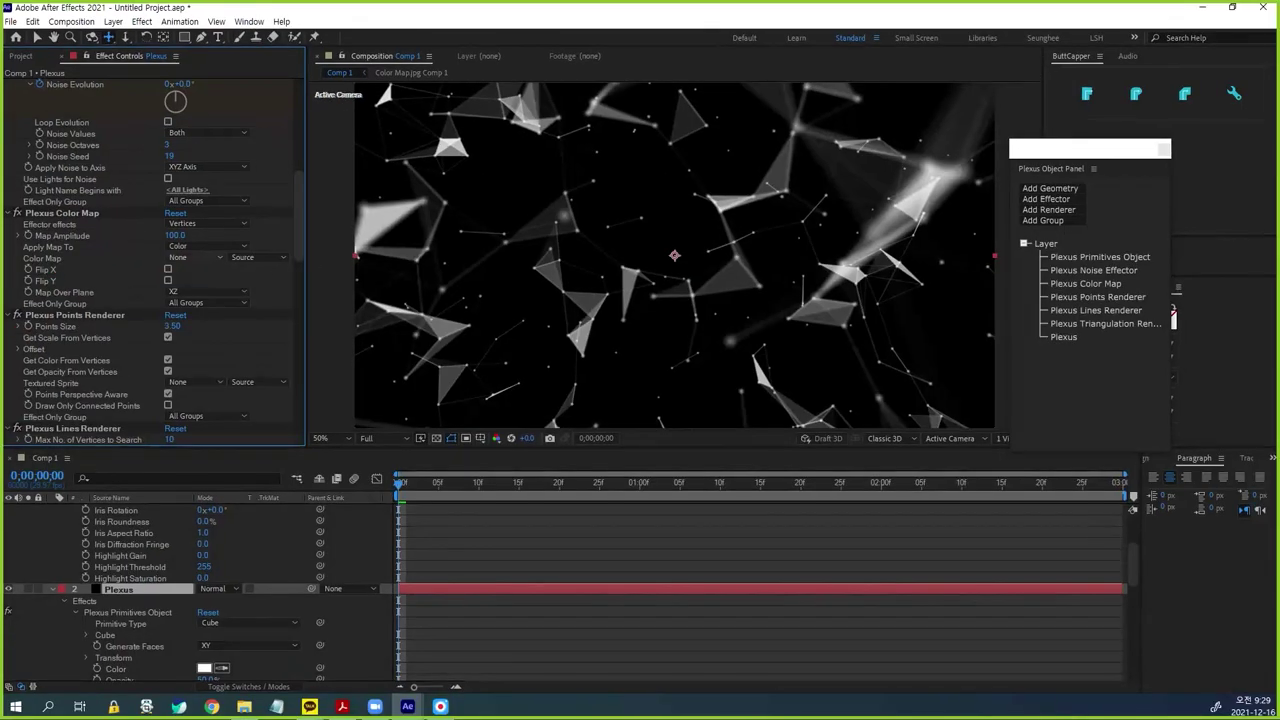
left_click(392, 364)
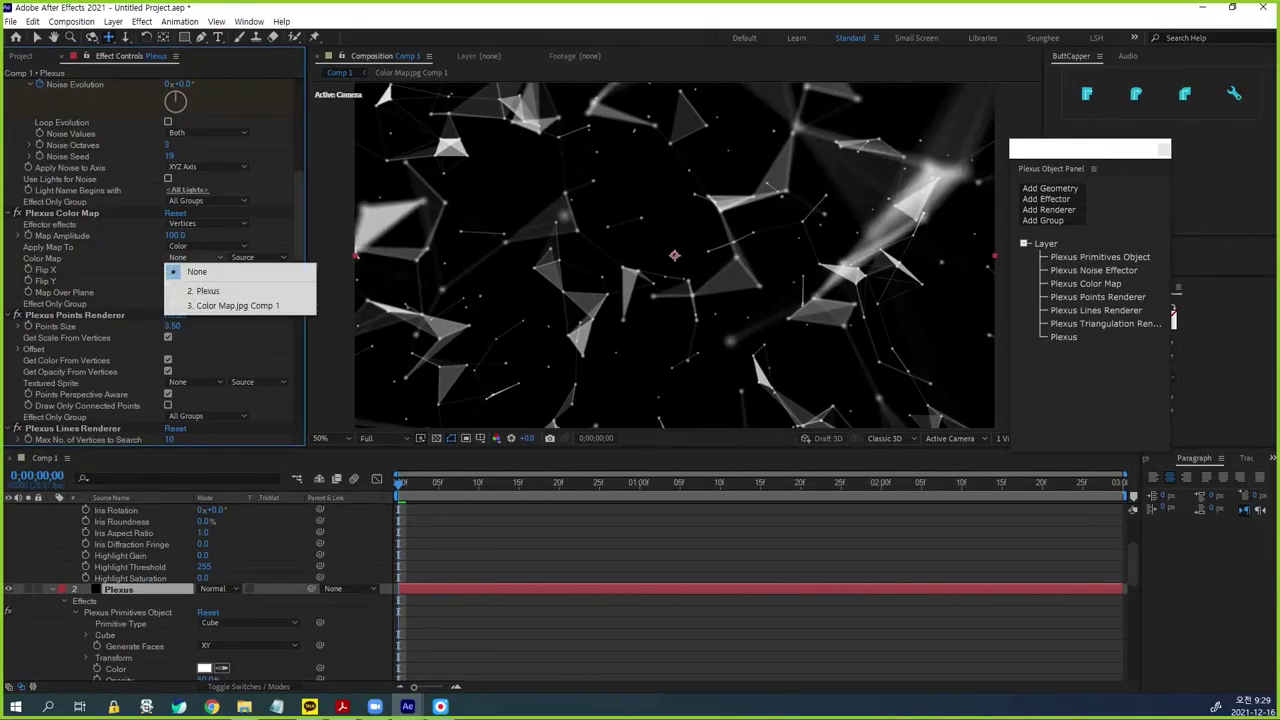
left_click(460, 461)
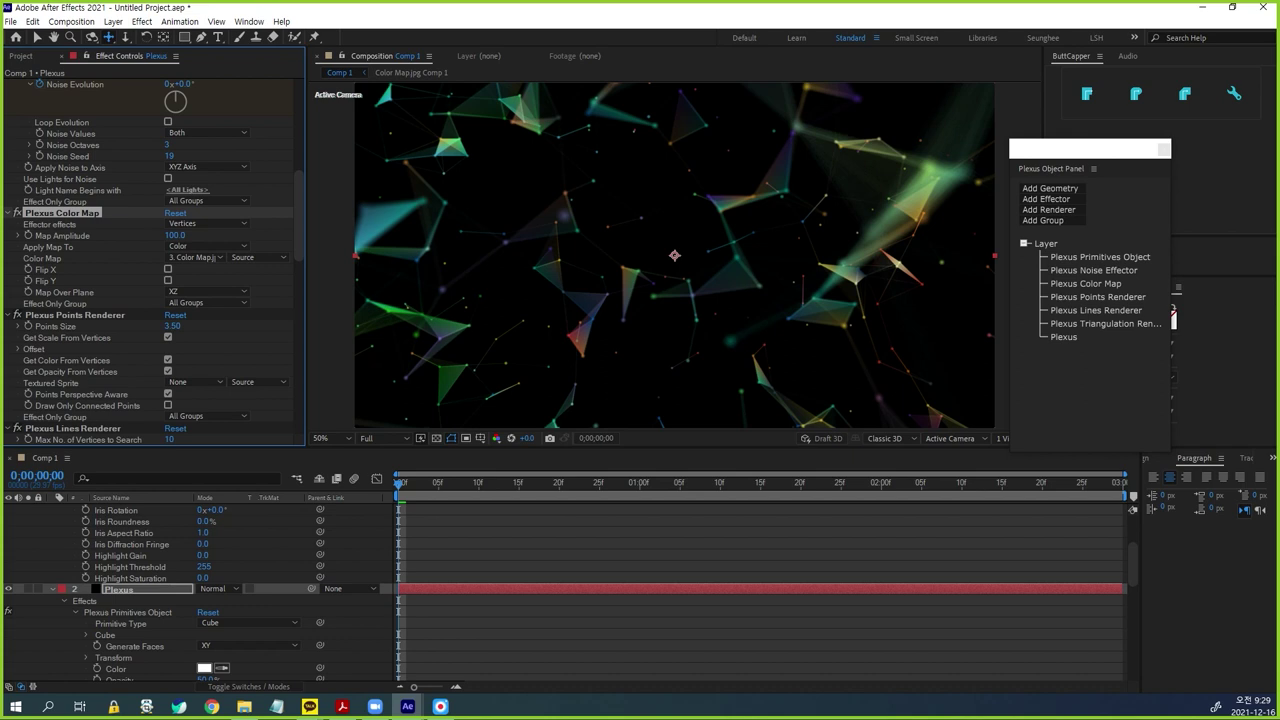
- Enable Flip X and Flip Y for the Plexus Color Map
left_click(168, 269)
left_click(167, 280)
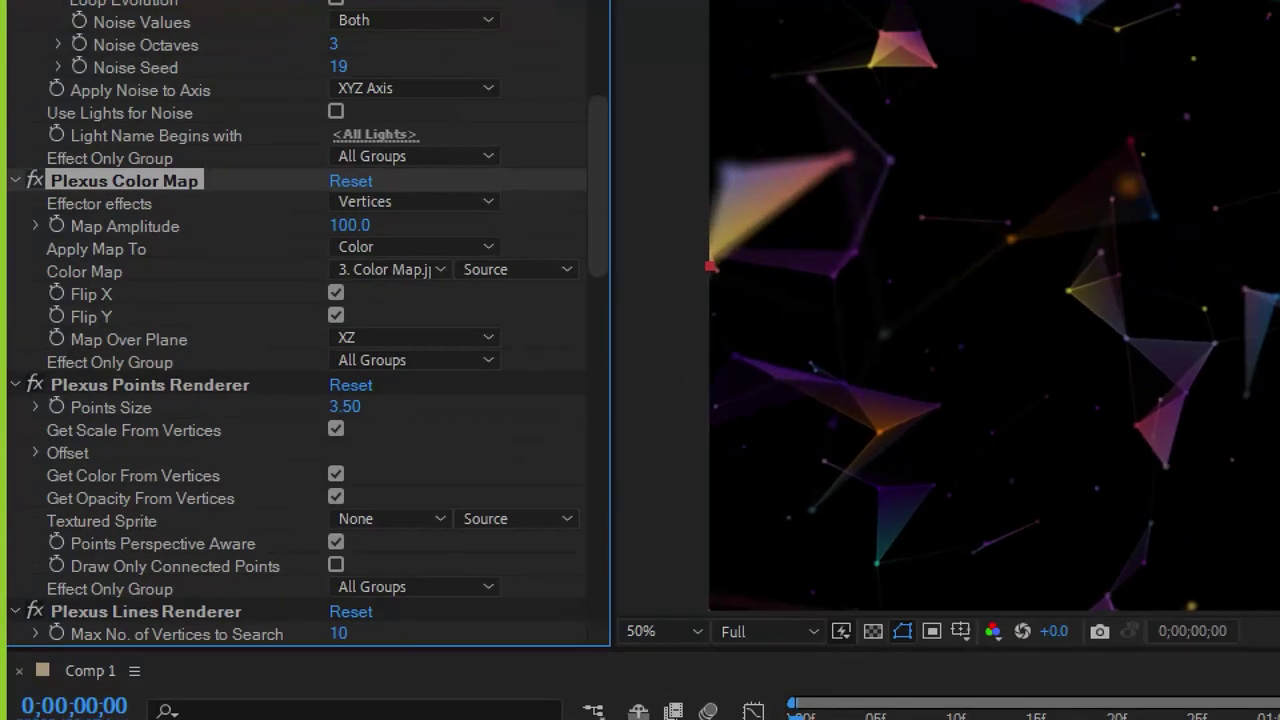
left_click_drag(24, 297, 93, 299)
mouse_move(387, 345)
left_mouse_down()
mouse_move(302, 341)
mouse_move(377, 343)
left_mouse_up()
key("Escape")
- Try the XY and YZ planes for the color map, then return Map Over Plane to XZ
left_click(207, 292)
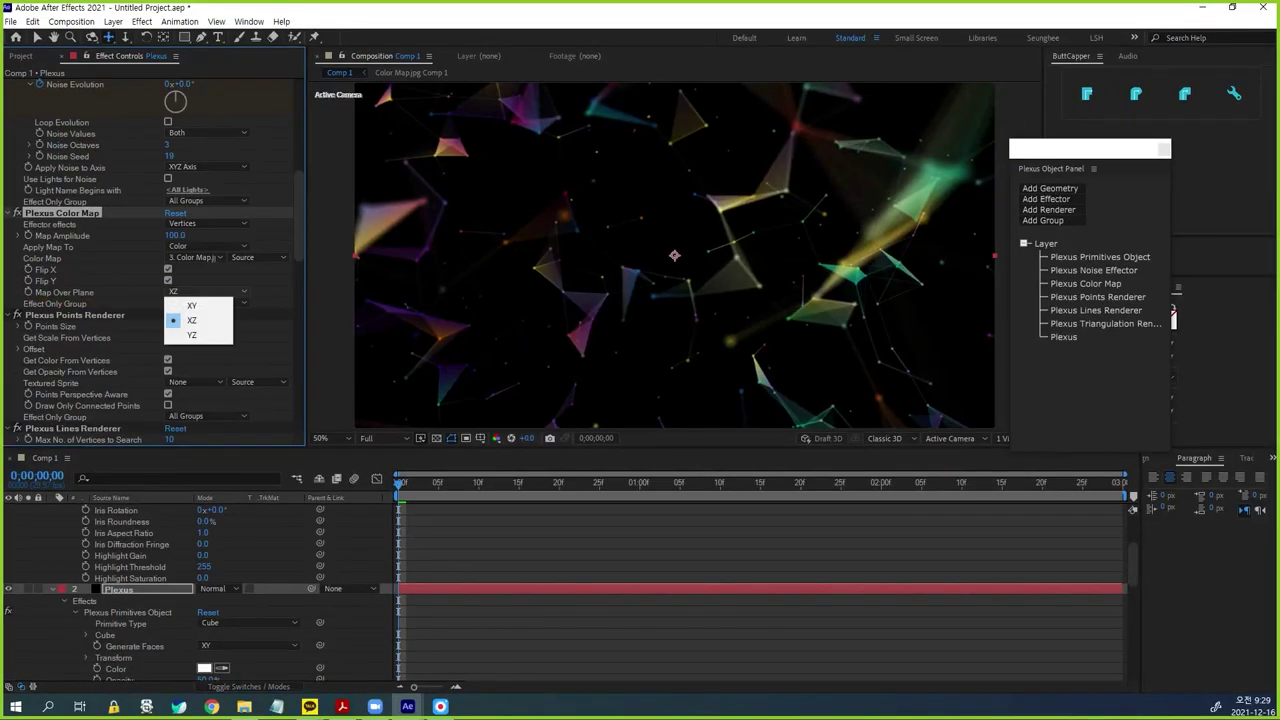
left_click(200, 304)
left_click(207, 292)
left_click(195, 317)
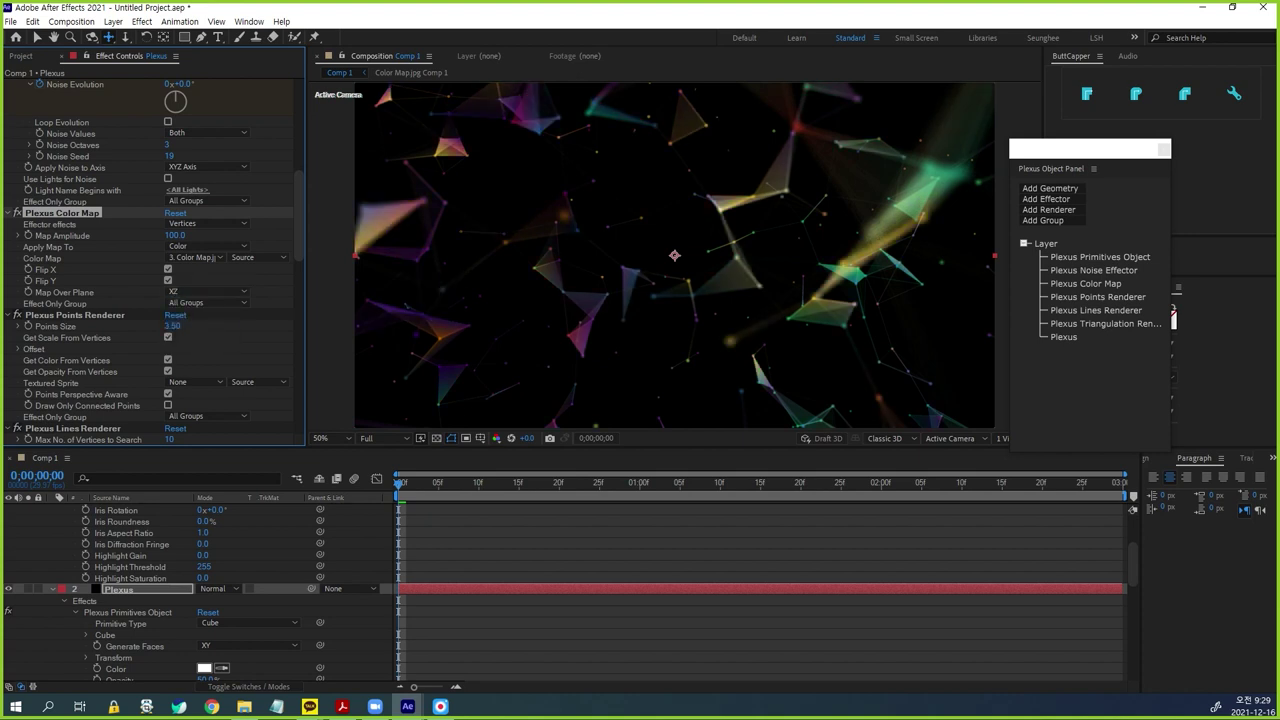
left_click(207, 292)
left_click(198, 330)
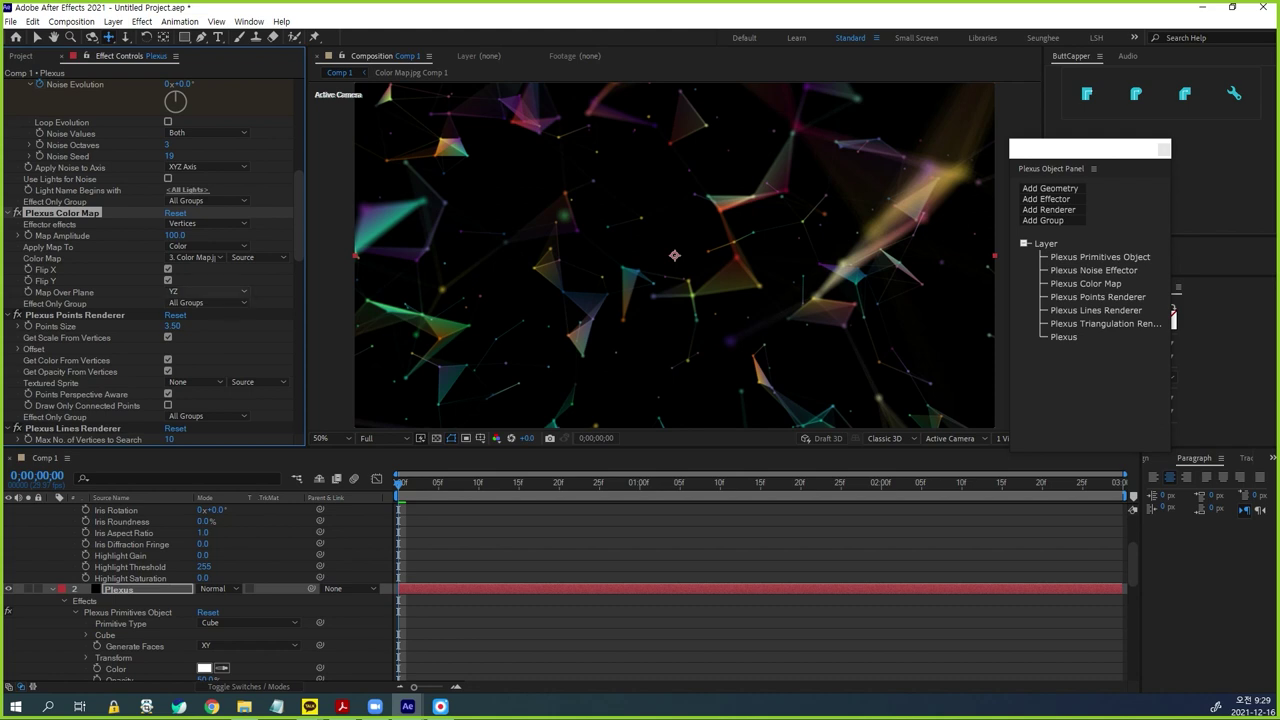
left_click(207, 292)
left_click(196, 320)
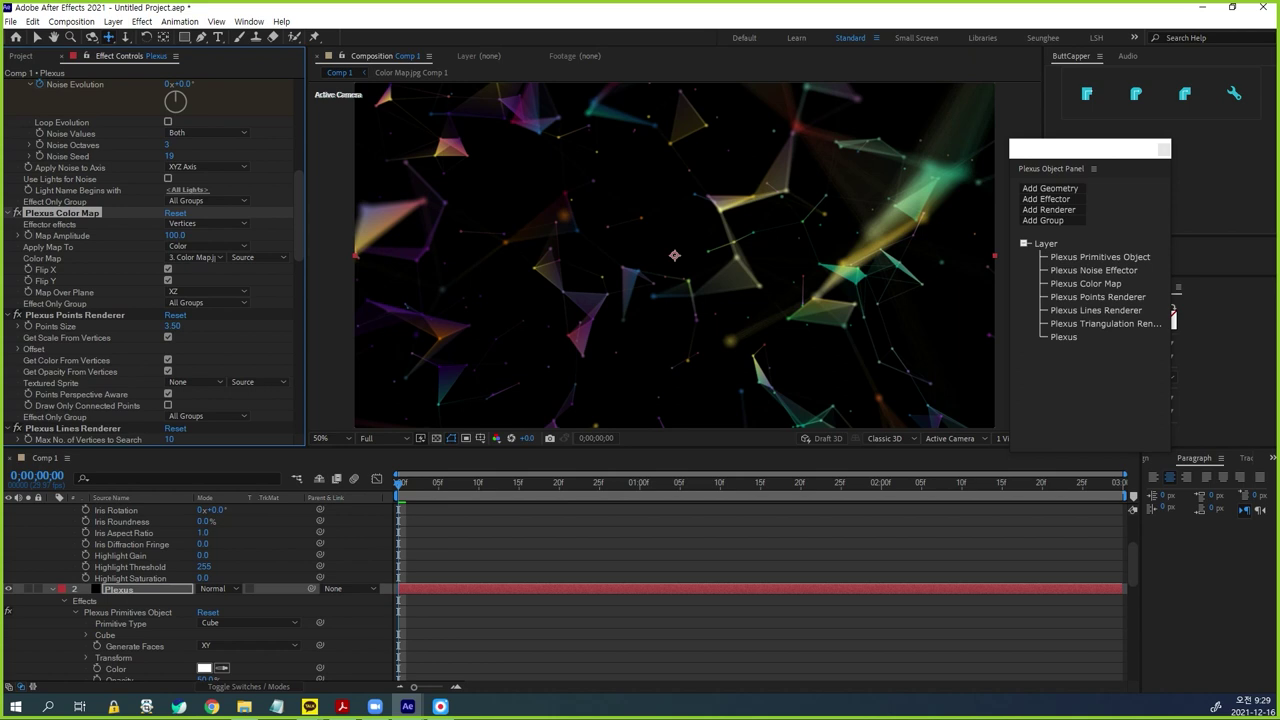
- Try a different Map Amplitude for the Plexus Color Map and return it to 100
left_click_drag(175, 236, 214, 240)
left_click(175, 236)
type("100")
key("Return")
- Apply the Glow effect to the Plexus layer and preview the animation at different times
left_click(120, 590)
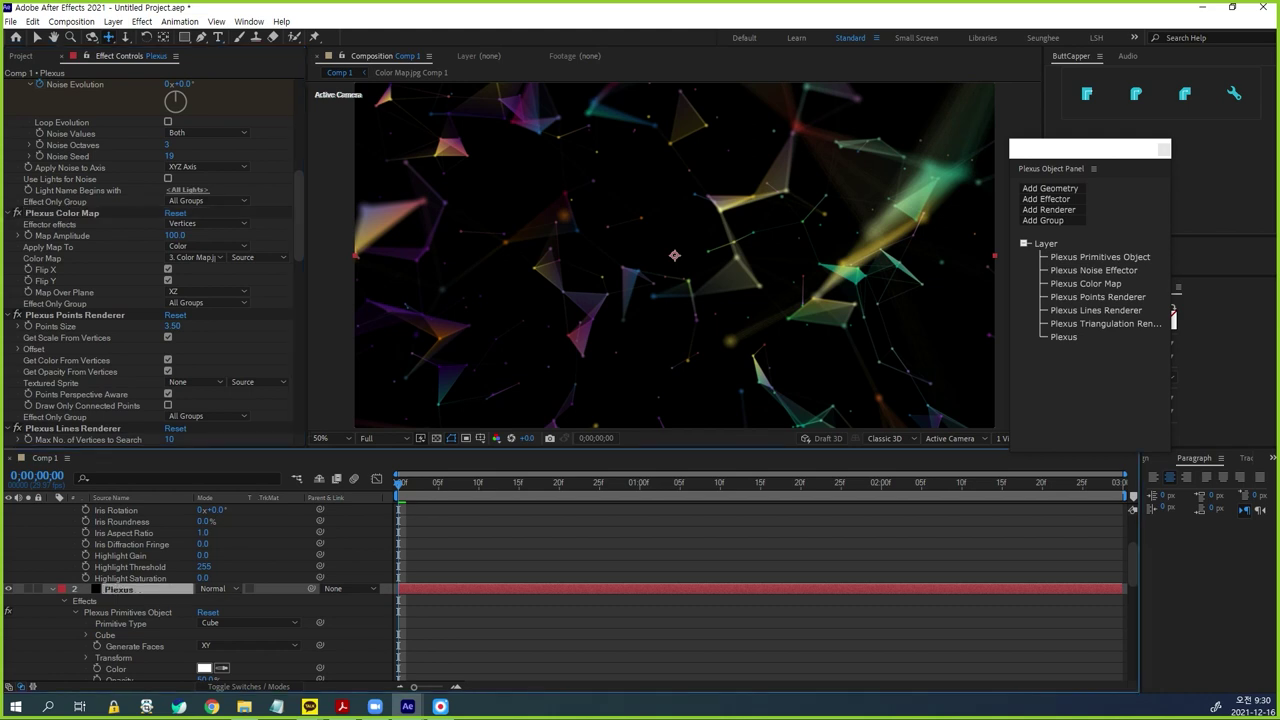
key("ctrl+space")
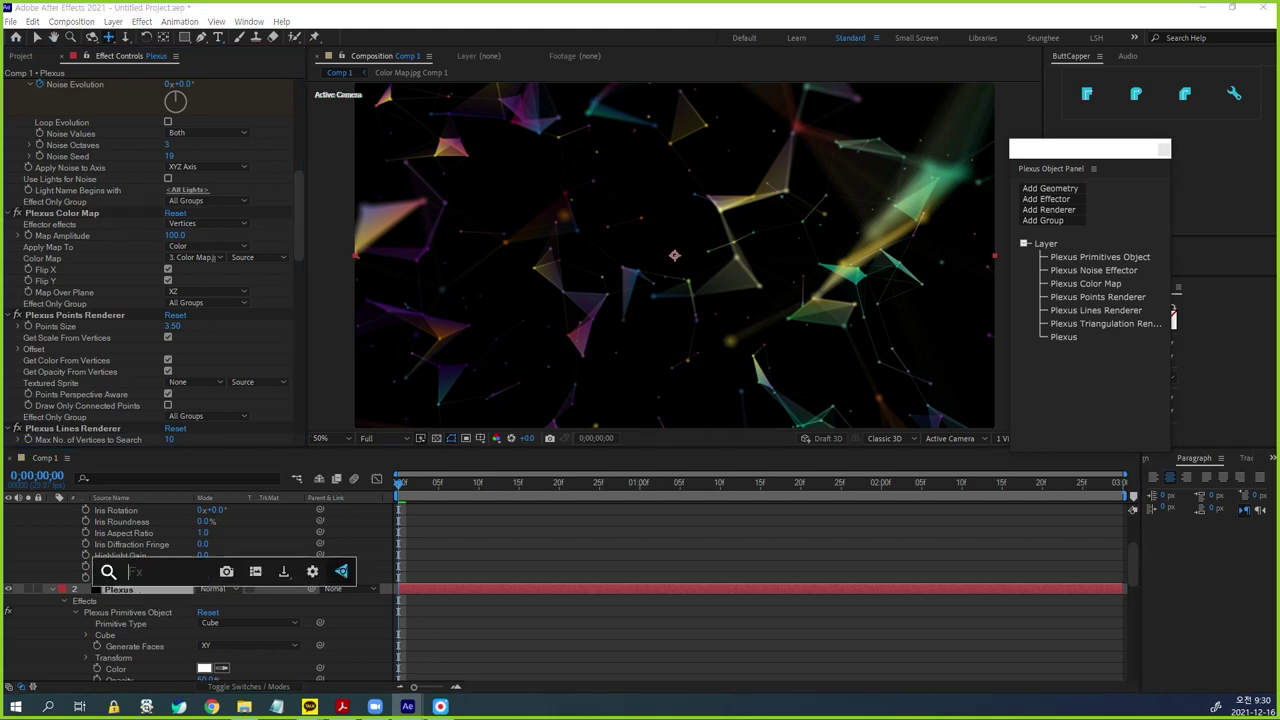
type("glo")
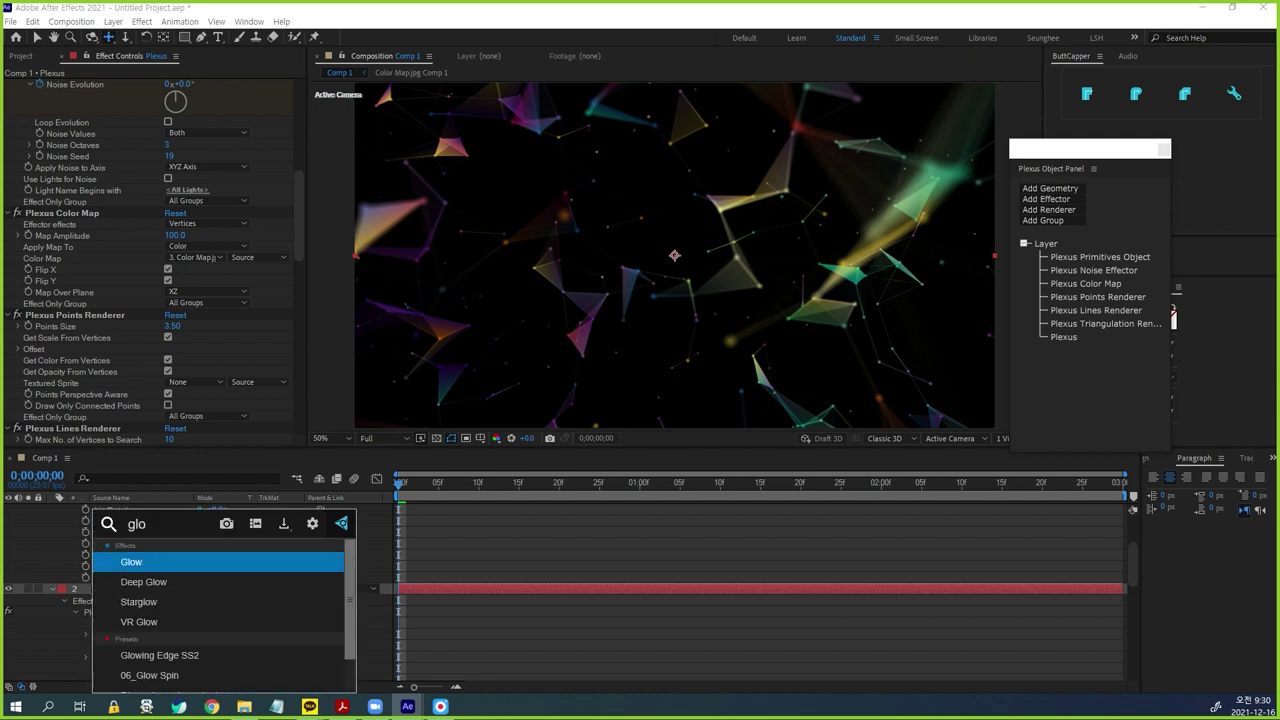
key("Return")
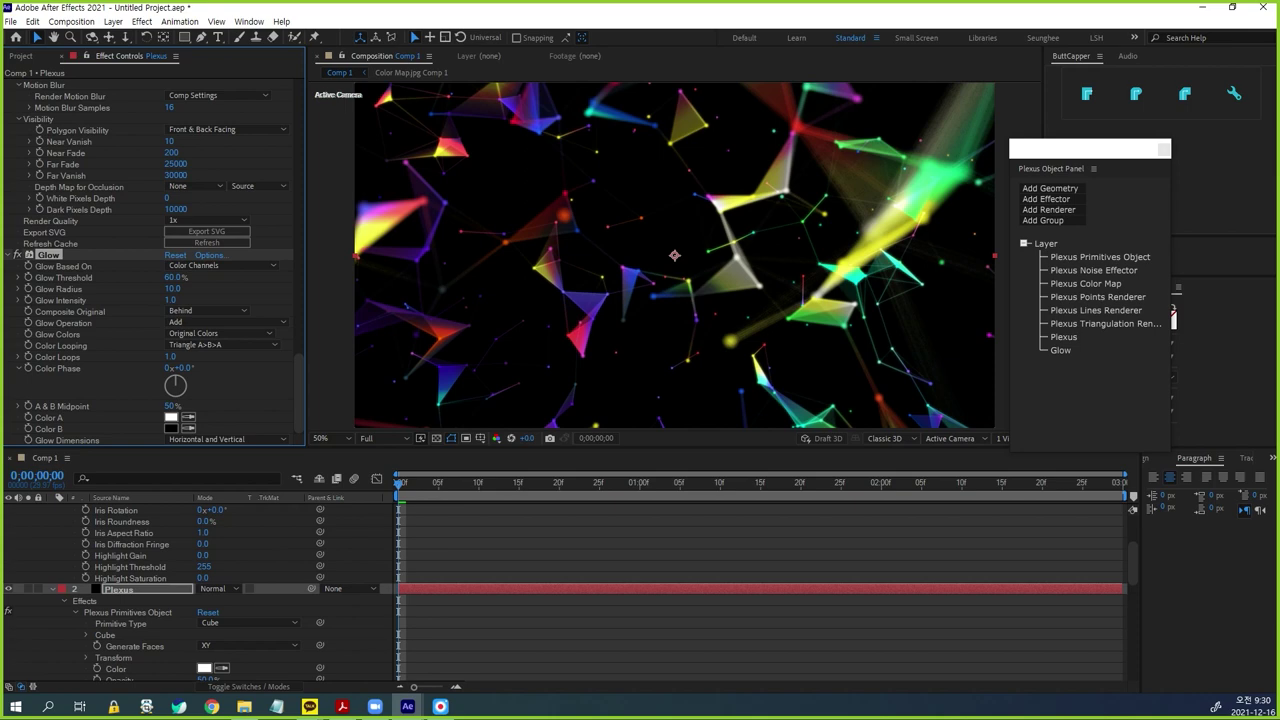
key("space")
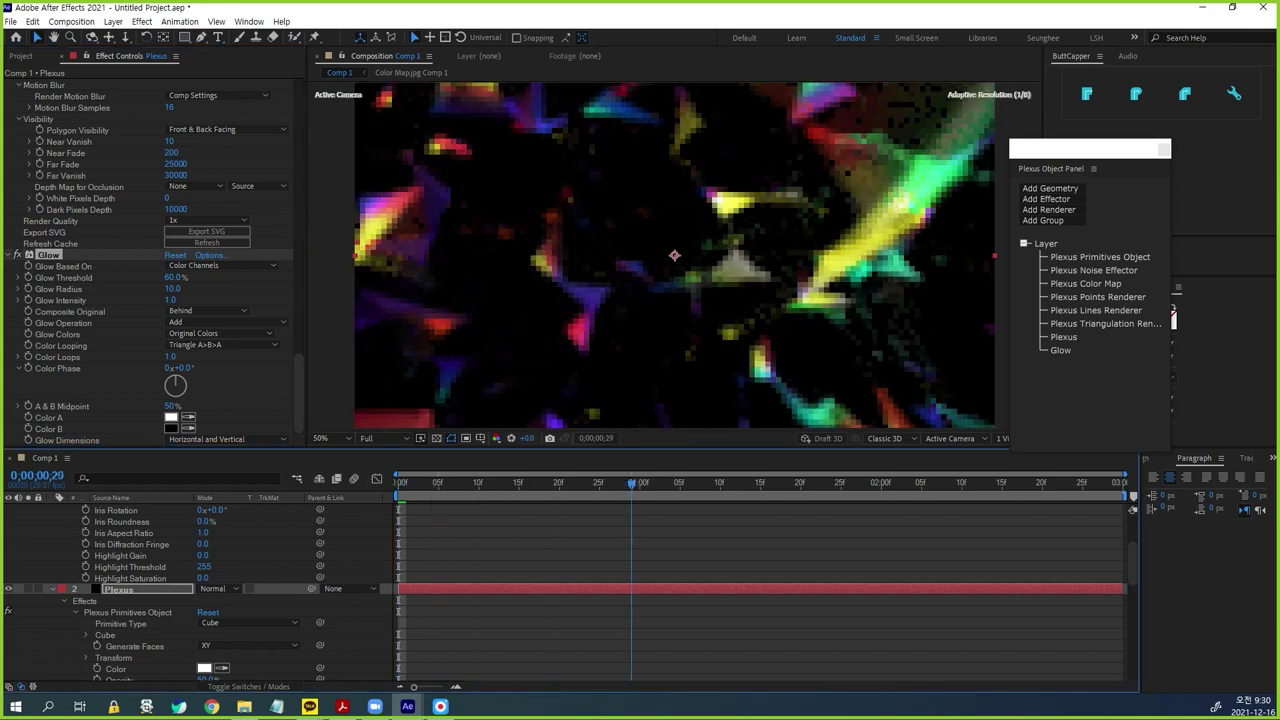
key("space")
key("space")
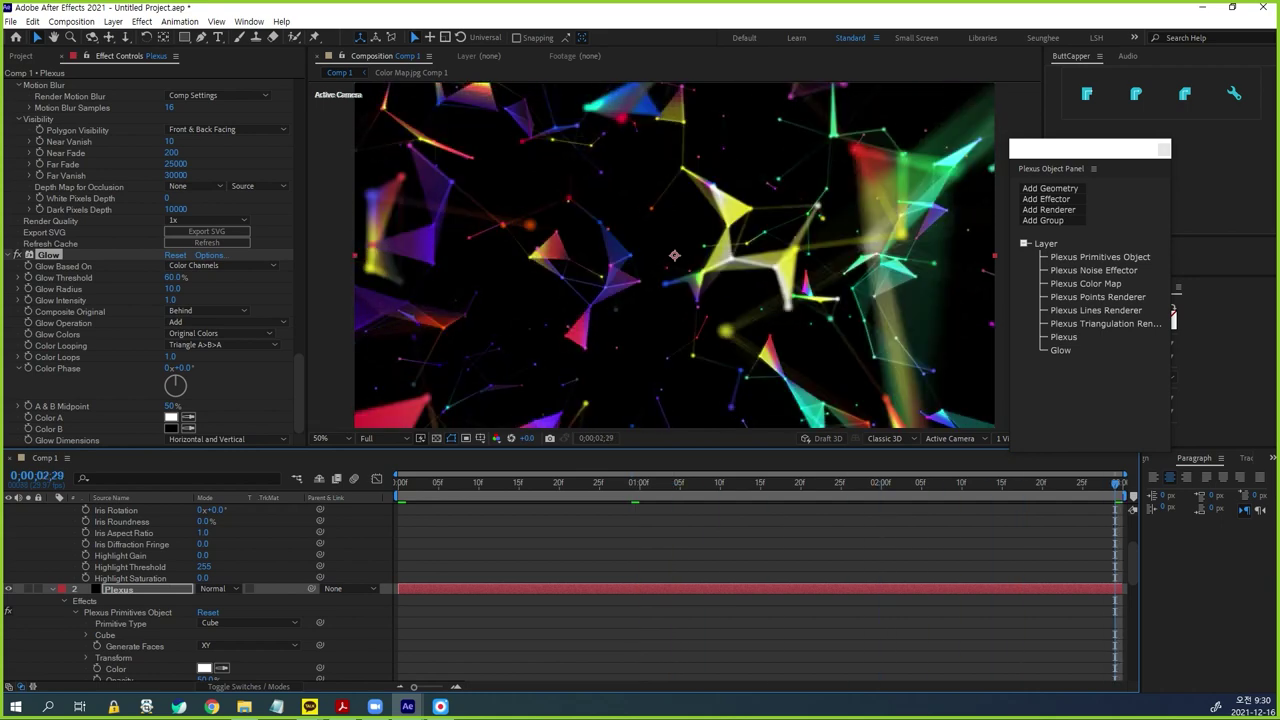
key("space")
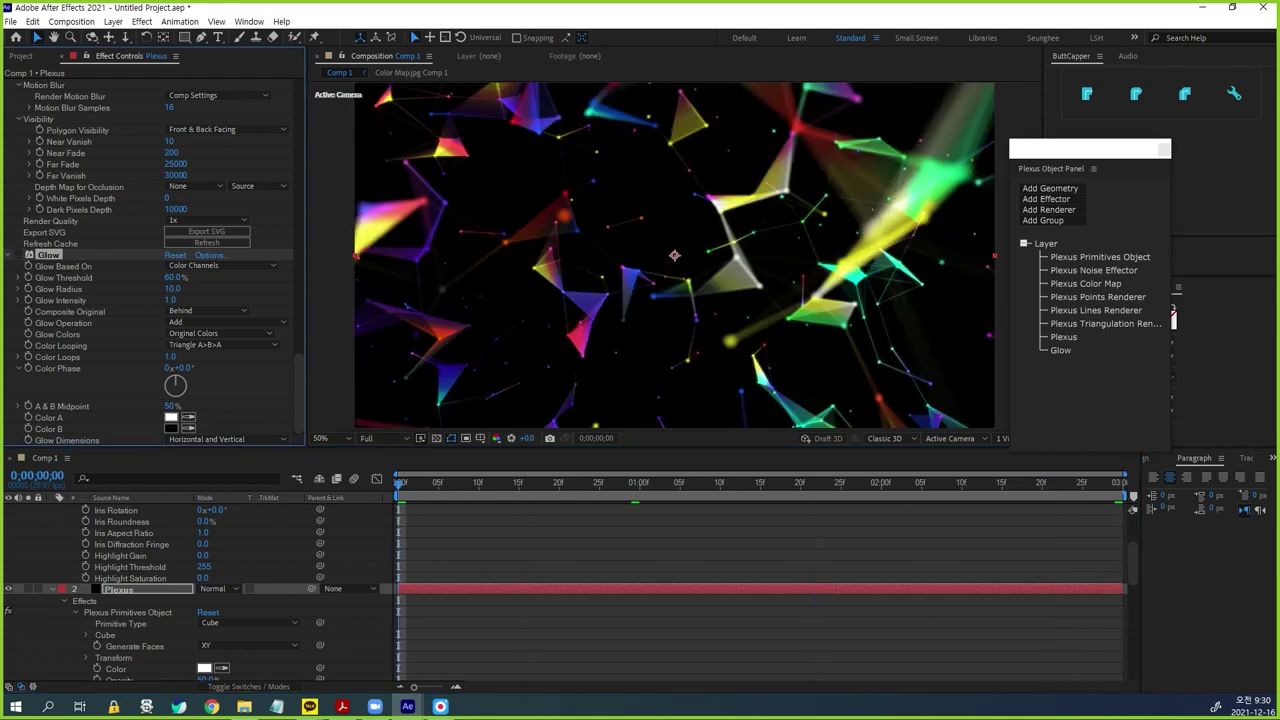
- Turn off the Glow effect and apply Deep Glow to the Plexus layer
left_click(17, 254)
left_click(120, 589)
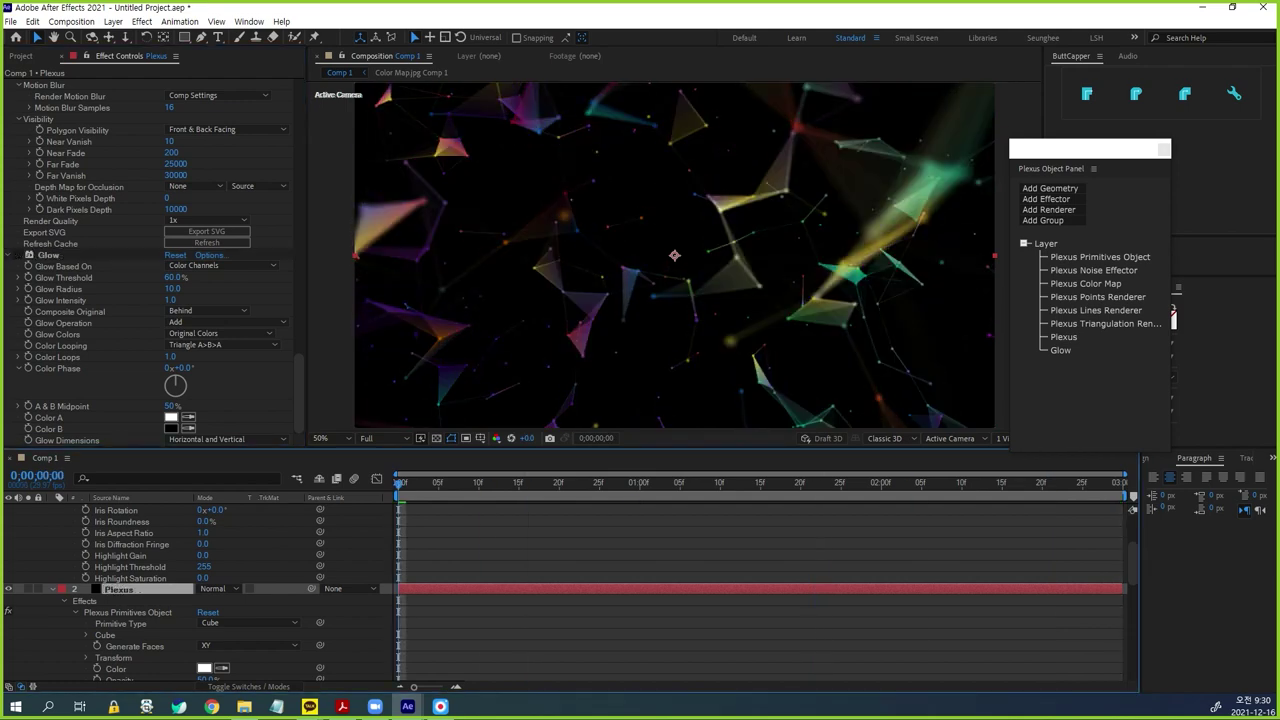
key("ctrl+space")
type("deep")
key("Return")
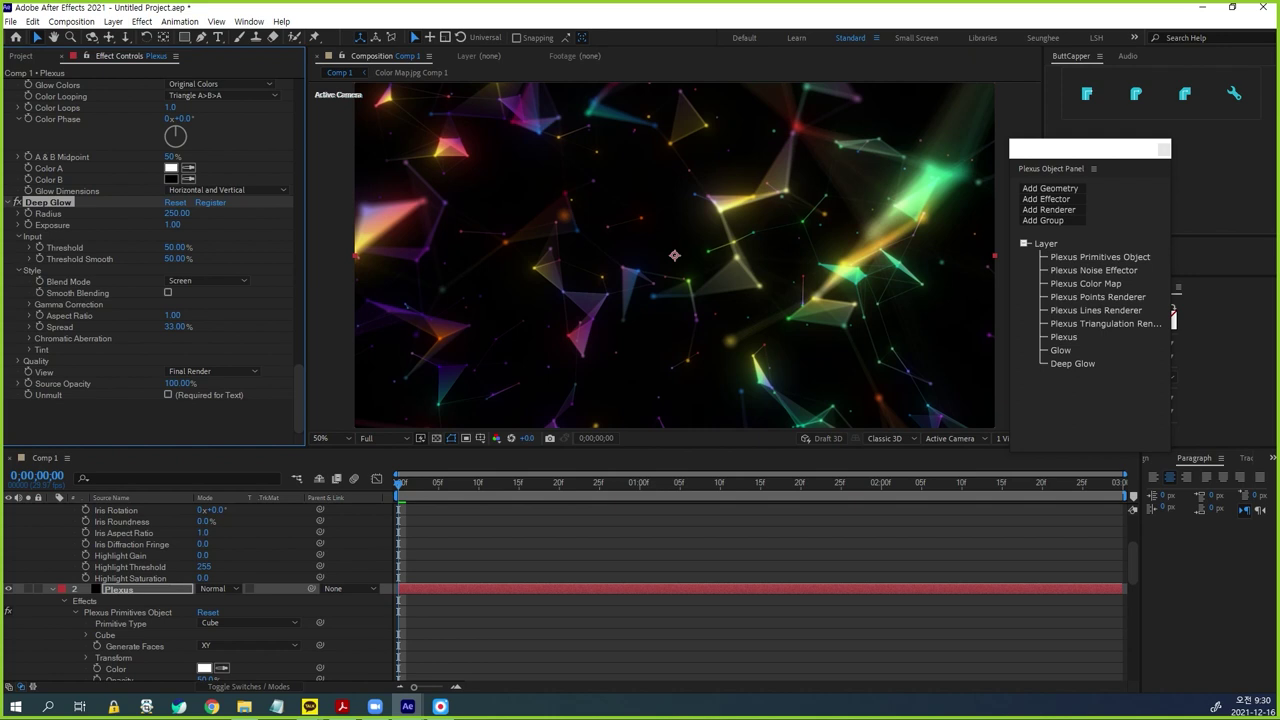
- Compare Glow with Deep Glow by switching between them, leaving only Deep Glow enabled
scroll(150, 250, "up", 5)
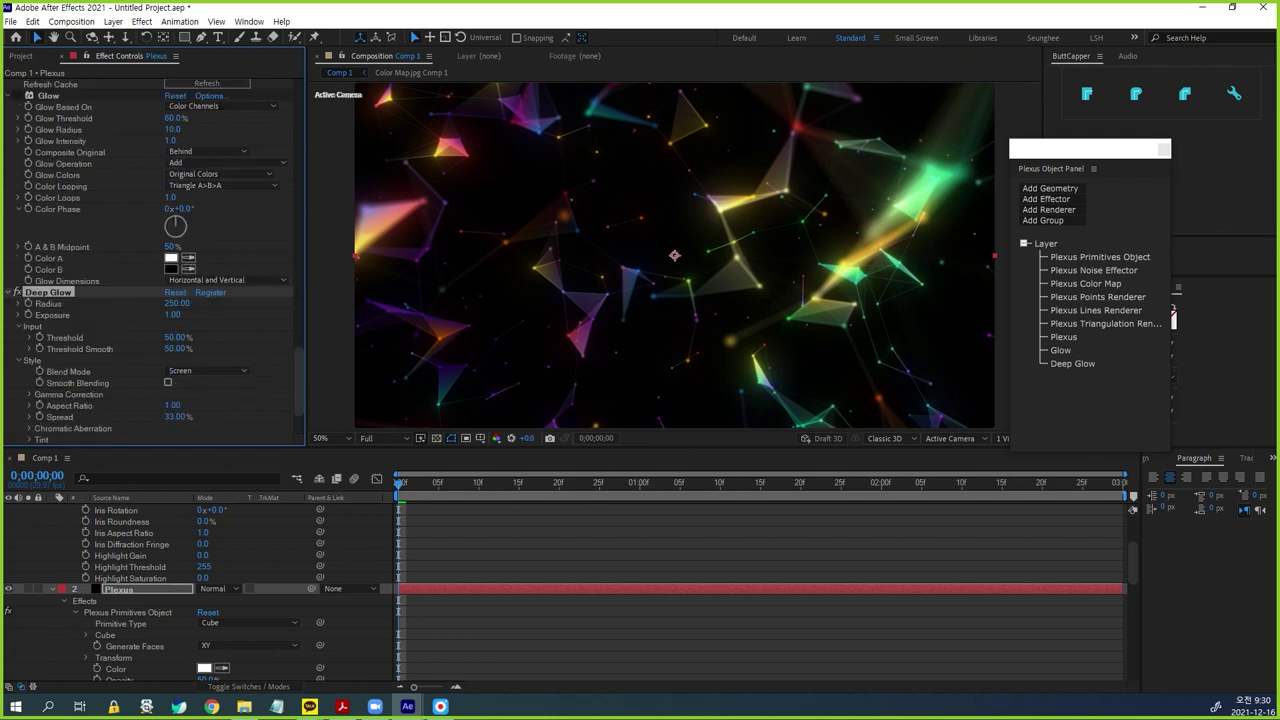
left_click(17, 322)
left_click(17, 125)
left_click(17, 125)
left_click(17, 322)
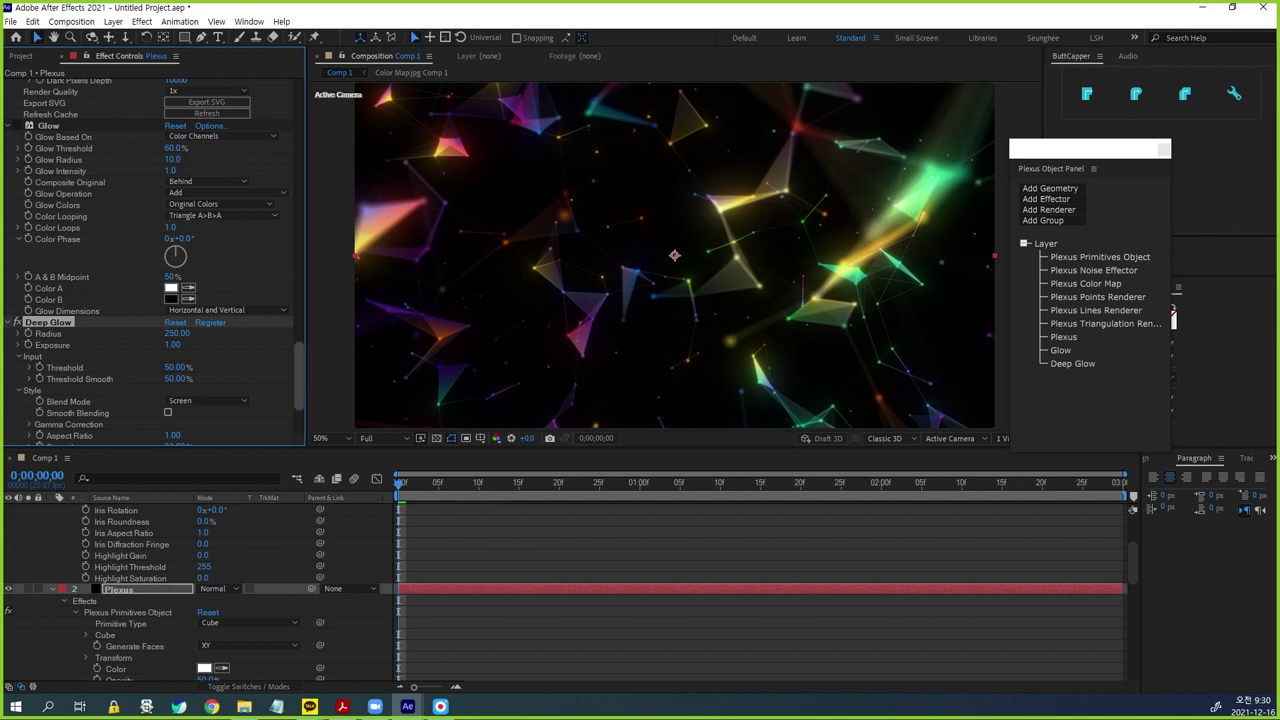
- Set Deep Glow's Exposure to 2 and Radius to 150, and preview the animation
left_click(172, 344)
key("Return")
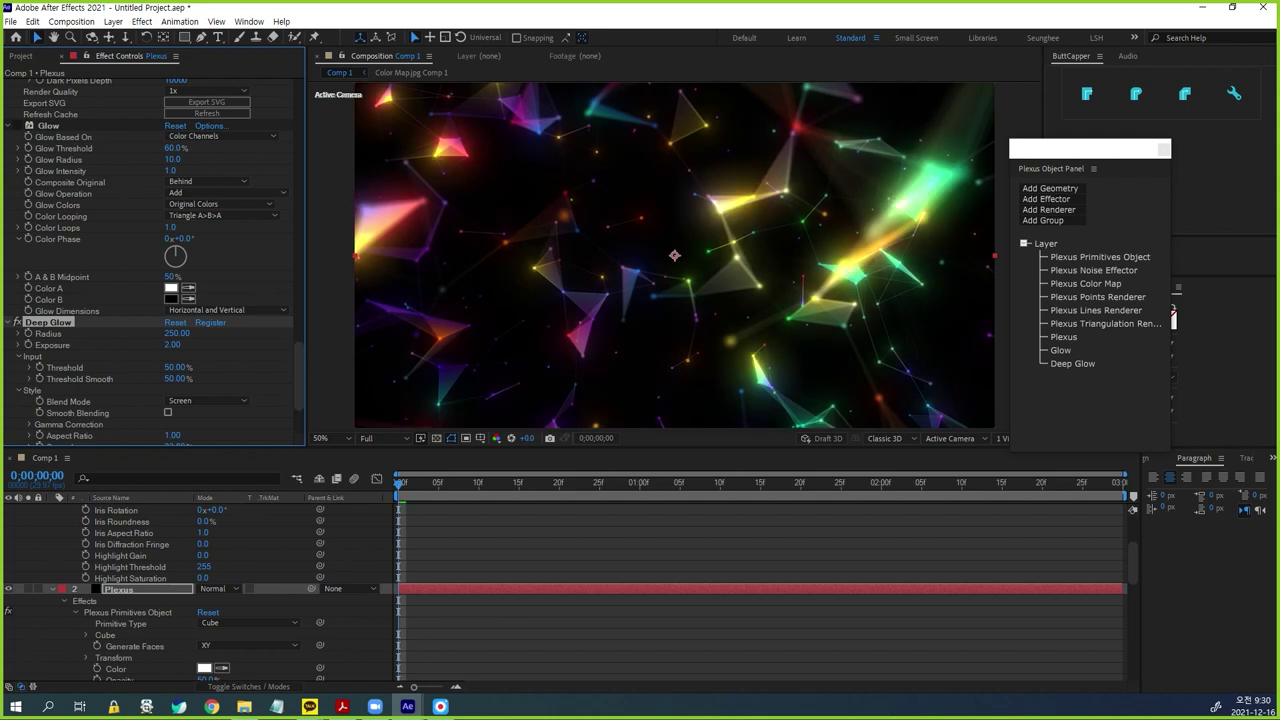
left_click_drag(177, 334, 168, 334)
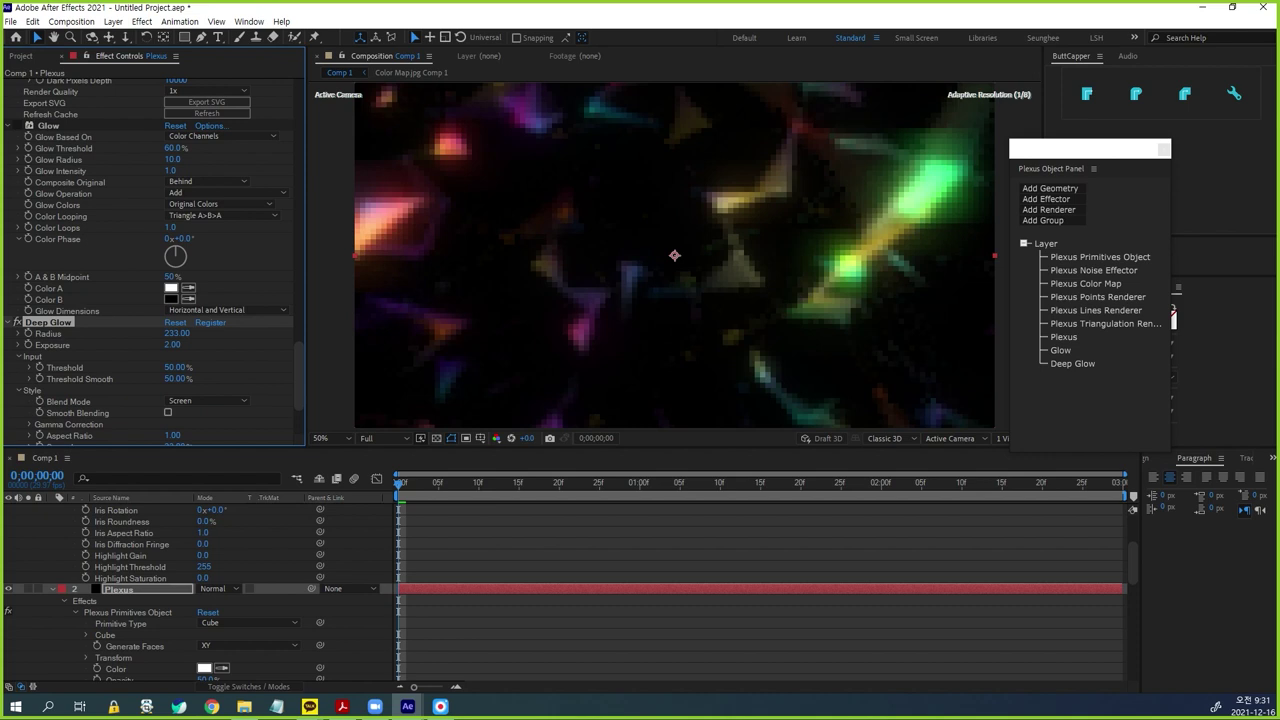
left_click(177, 334)
left_click(176, 333)
type("150")
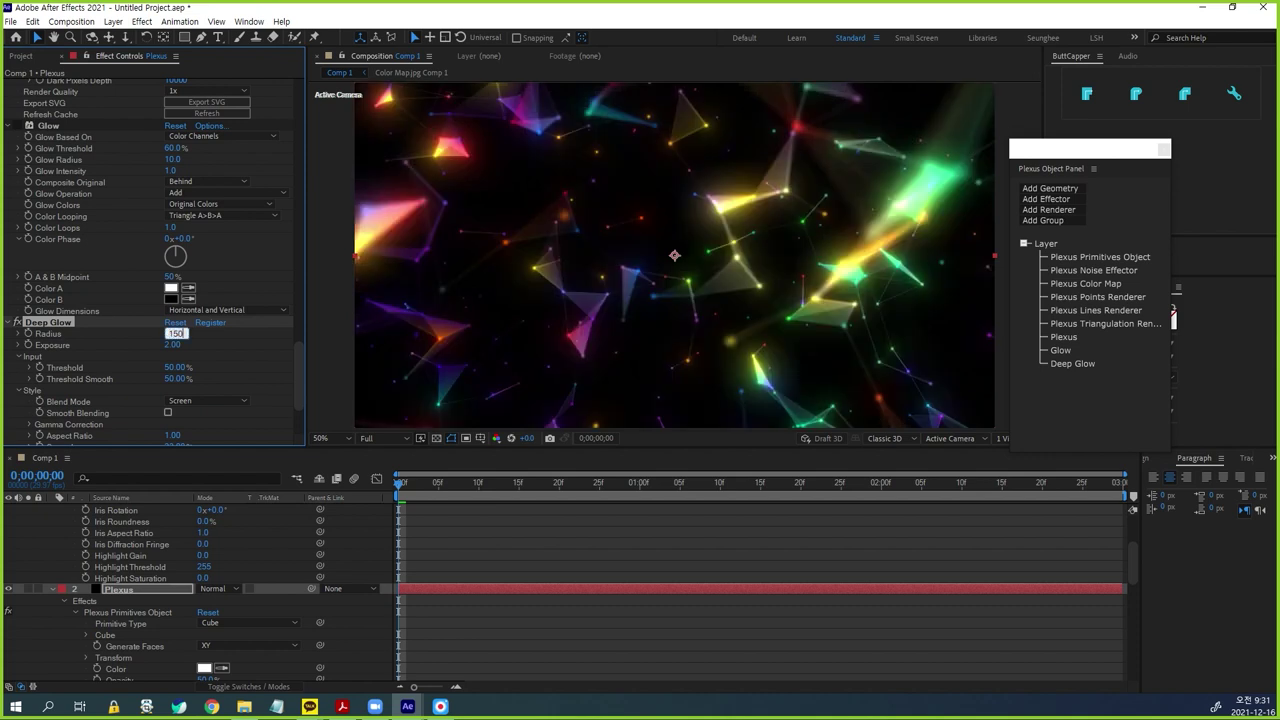
key("Return")
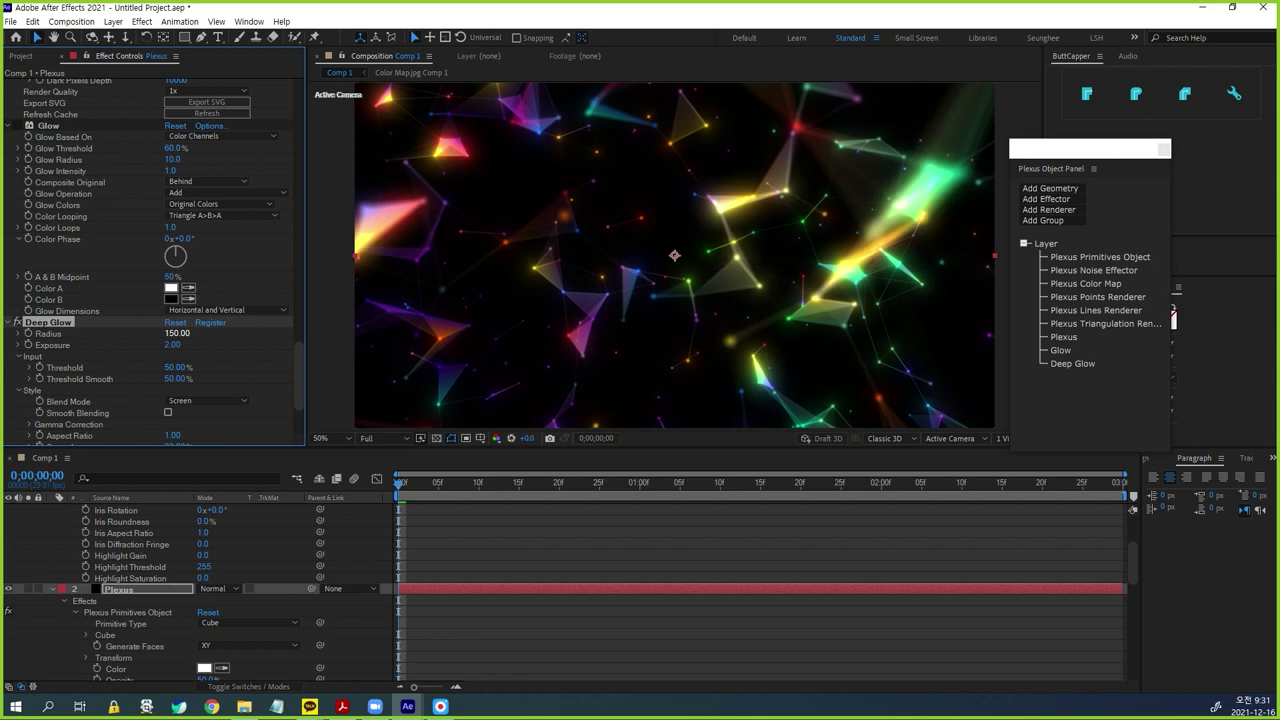
key("space")
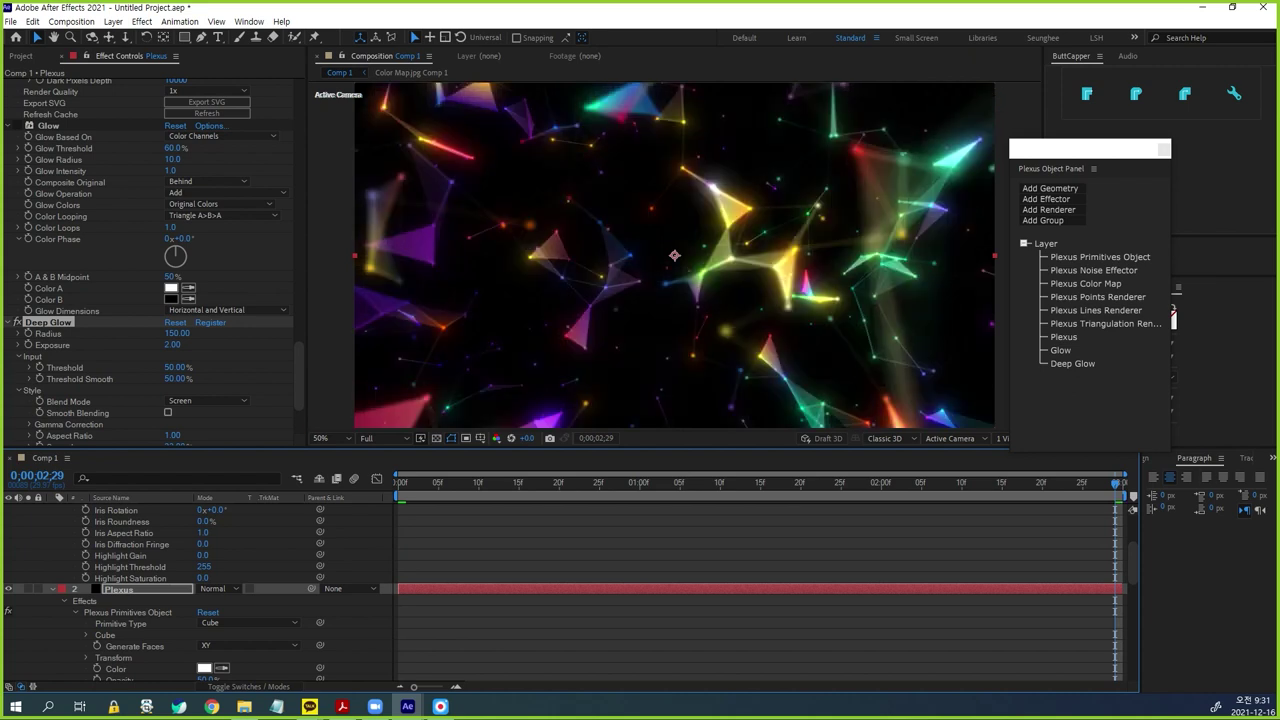
- Return to the Plexus Primitives Object settings and expand its Transform properties
scroll(150, 260, "up", 5)
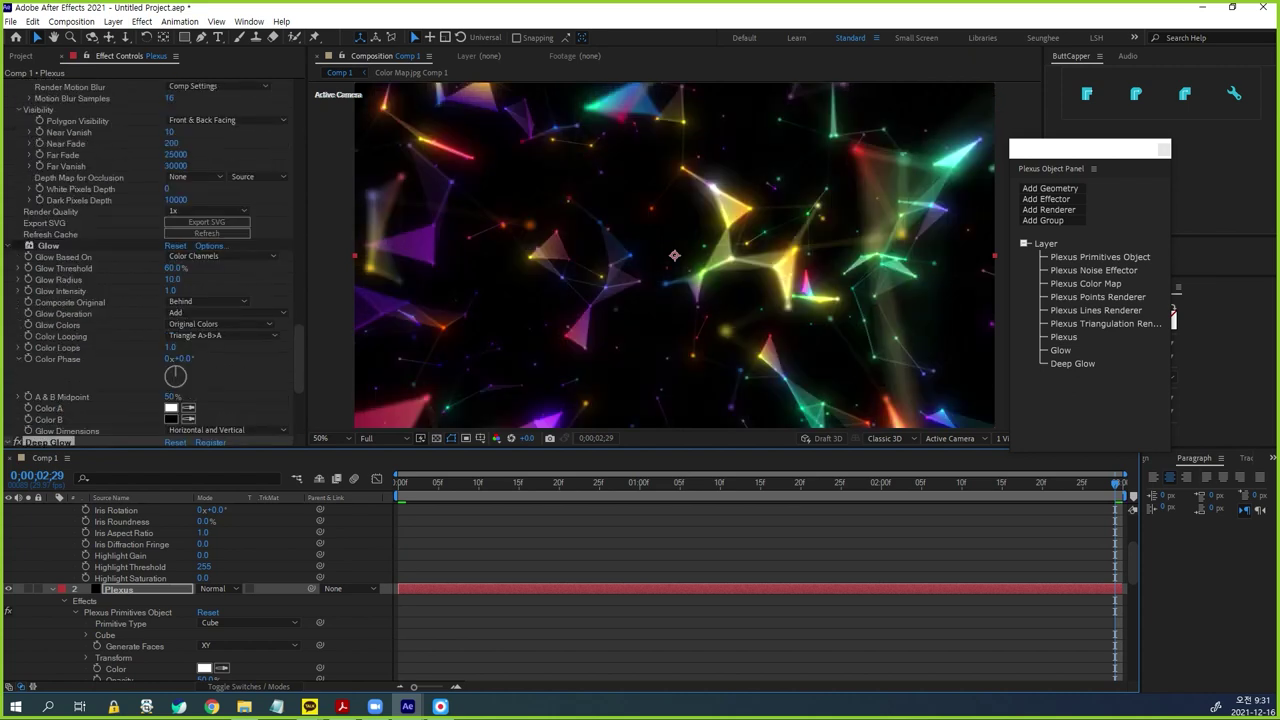
scroll(150, 260, "up", 5)
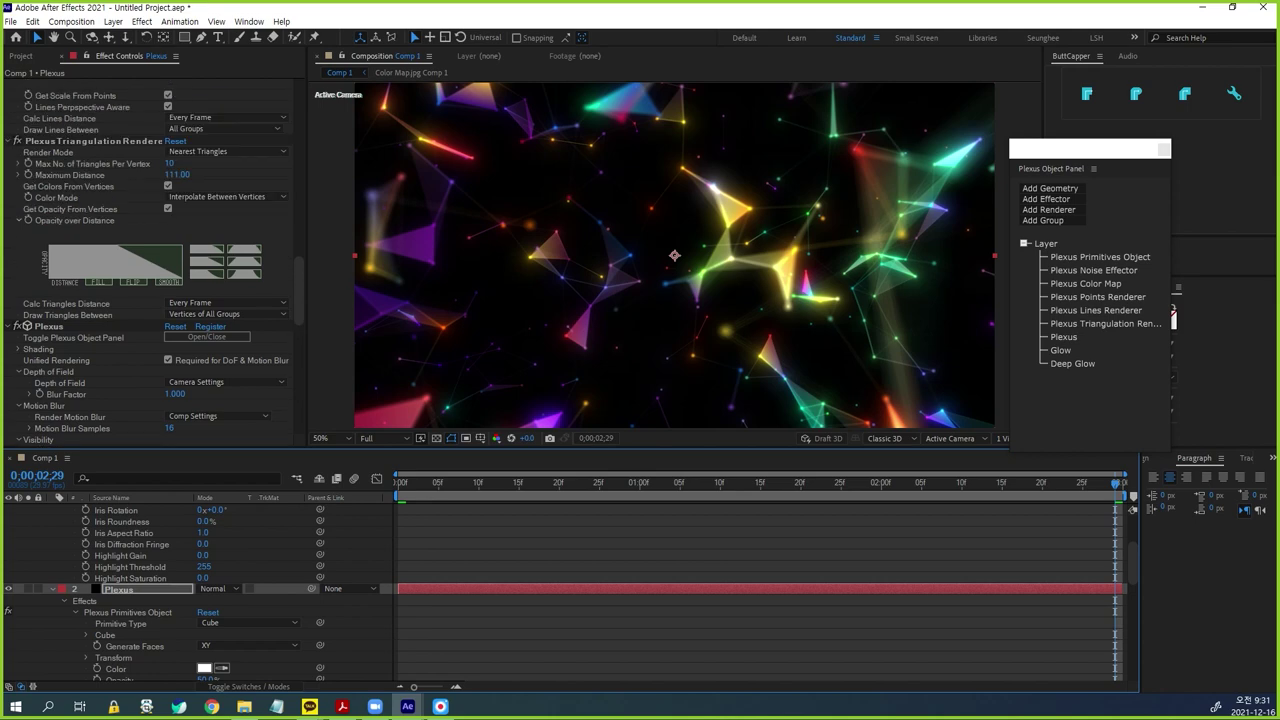
scroll(150, 260, "up", 5)
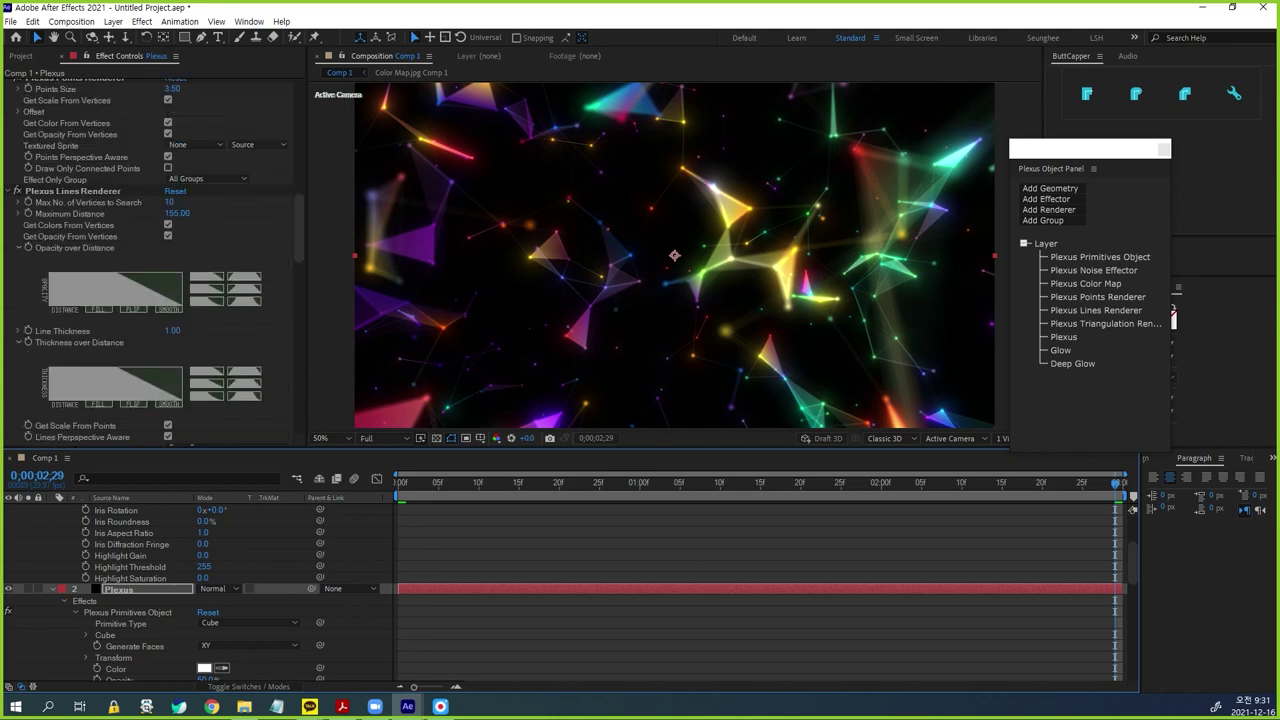
scroll(150, 260, "up", 6)
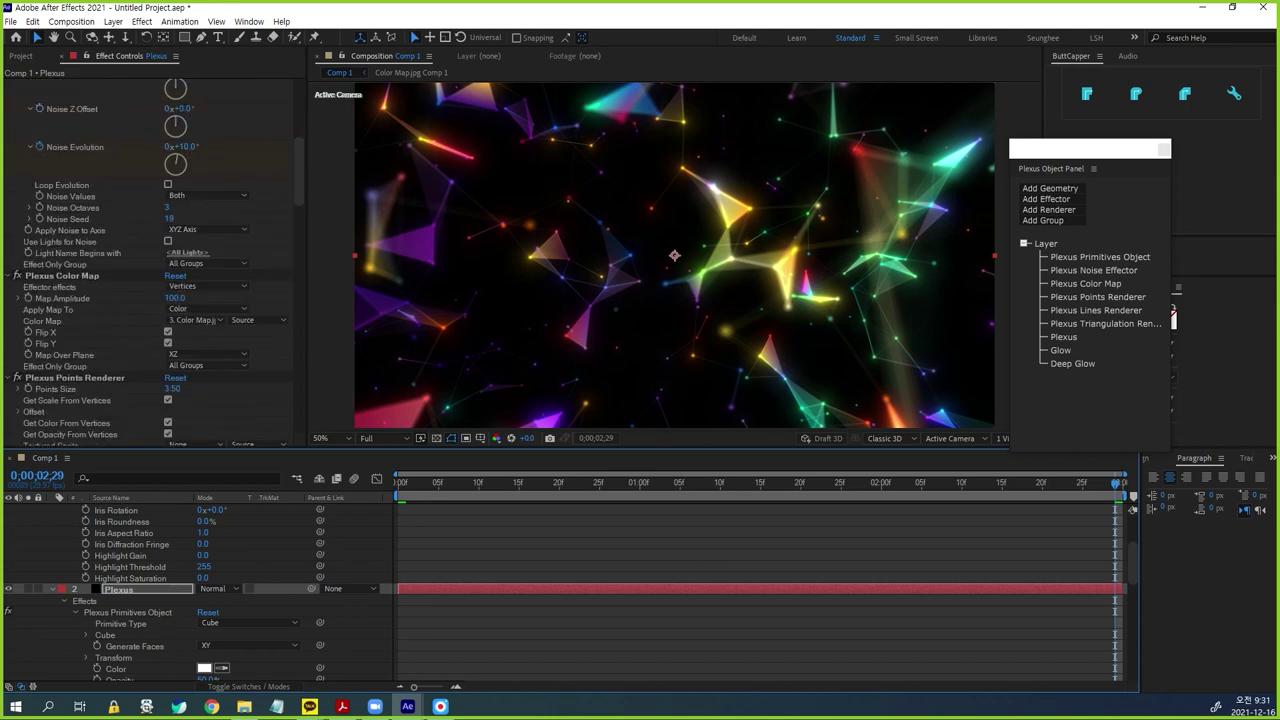
scroll(150, 260, "up", 3)
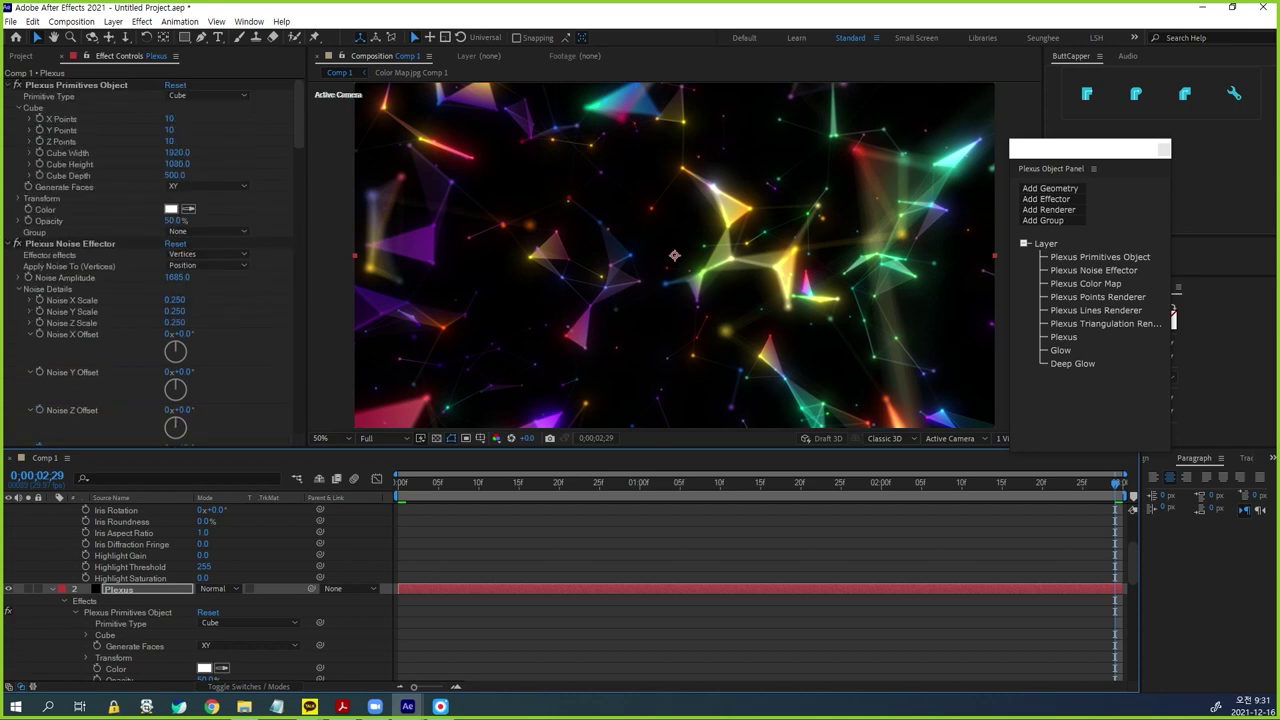
key("ctrl+1")
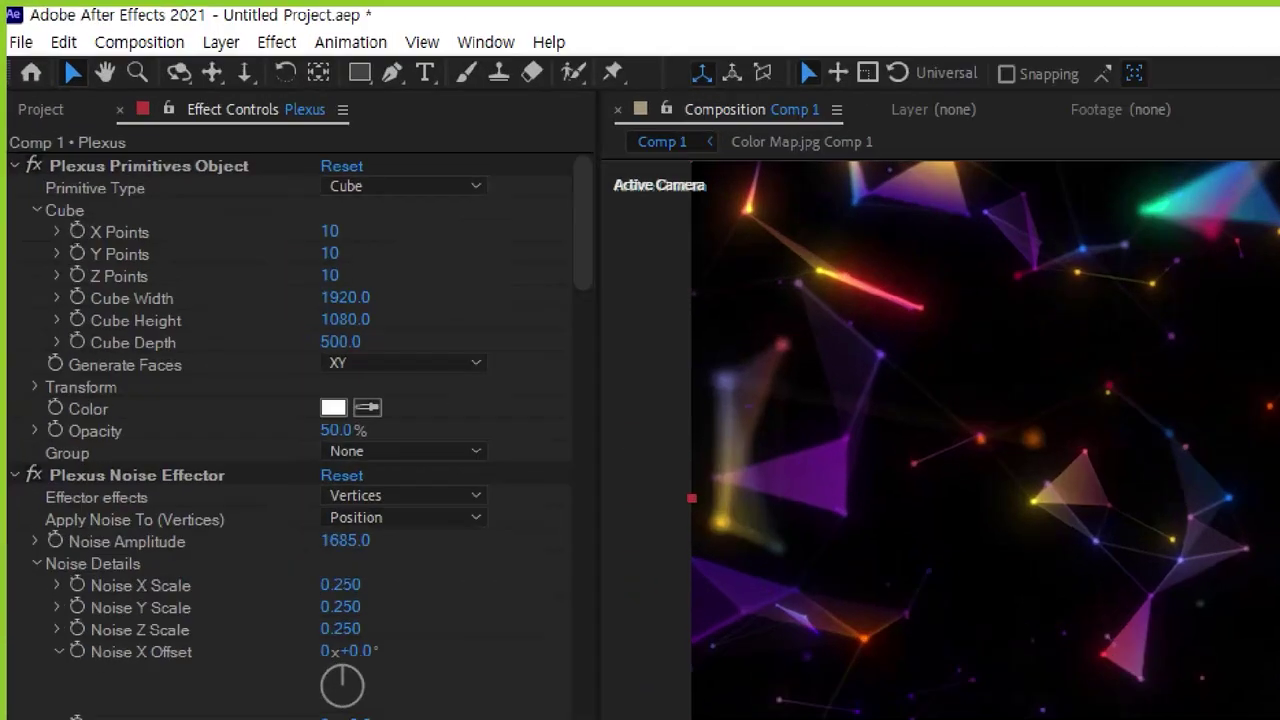
mouse_move(202, 97)
left_mouse_down()
mouse_move(196, 72)
mouse_move(196, 104)
left_mouse_up()
mouse_move(40, 376)
left_mouse_down()
mouse_move(29, 406)
mouse_move(128, 404)
mouse_move(133, 390)
left_mouse_up()
left_click_drag(100, 180, 286, 178)
left_click(18, 198)
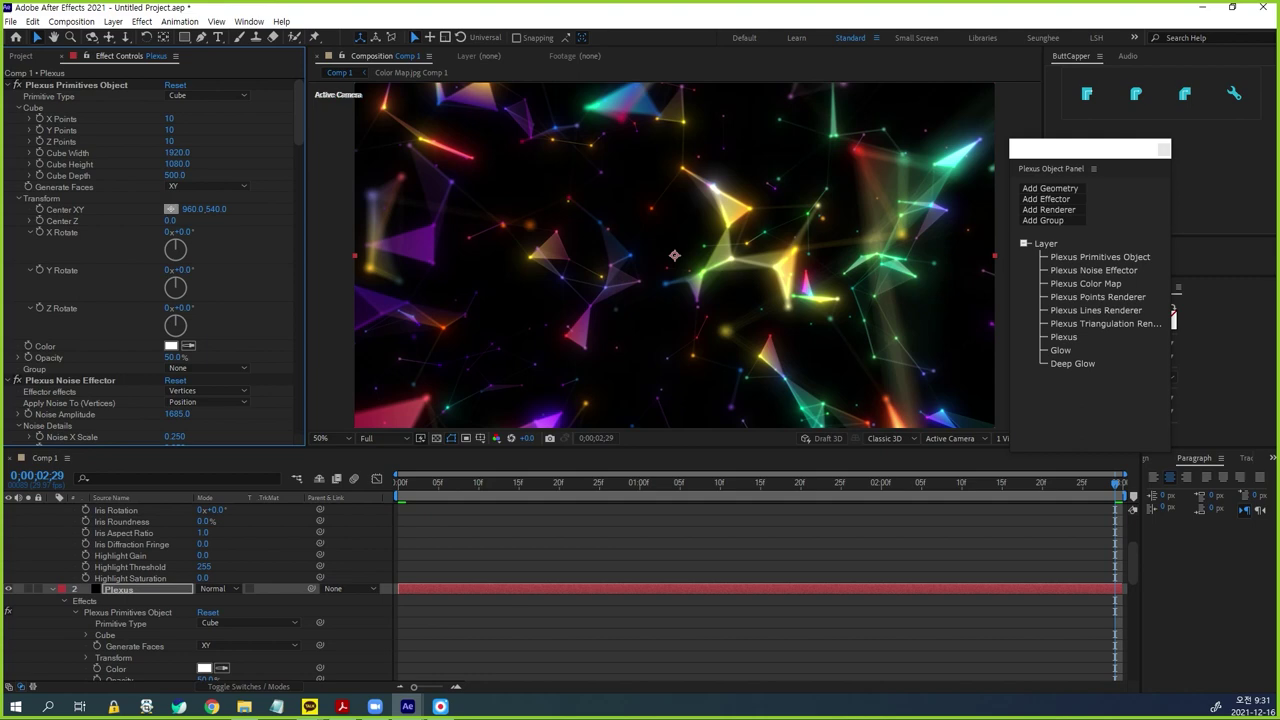
- Reposition the Plexus cube with its center at about 992, 580 and Center Z at 60
left_click(171, 209)
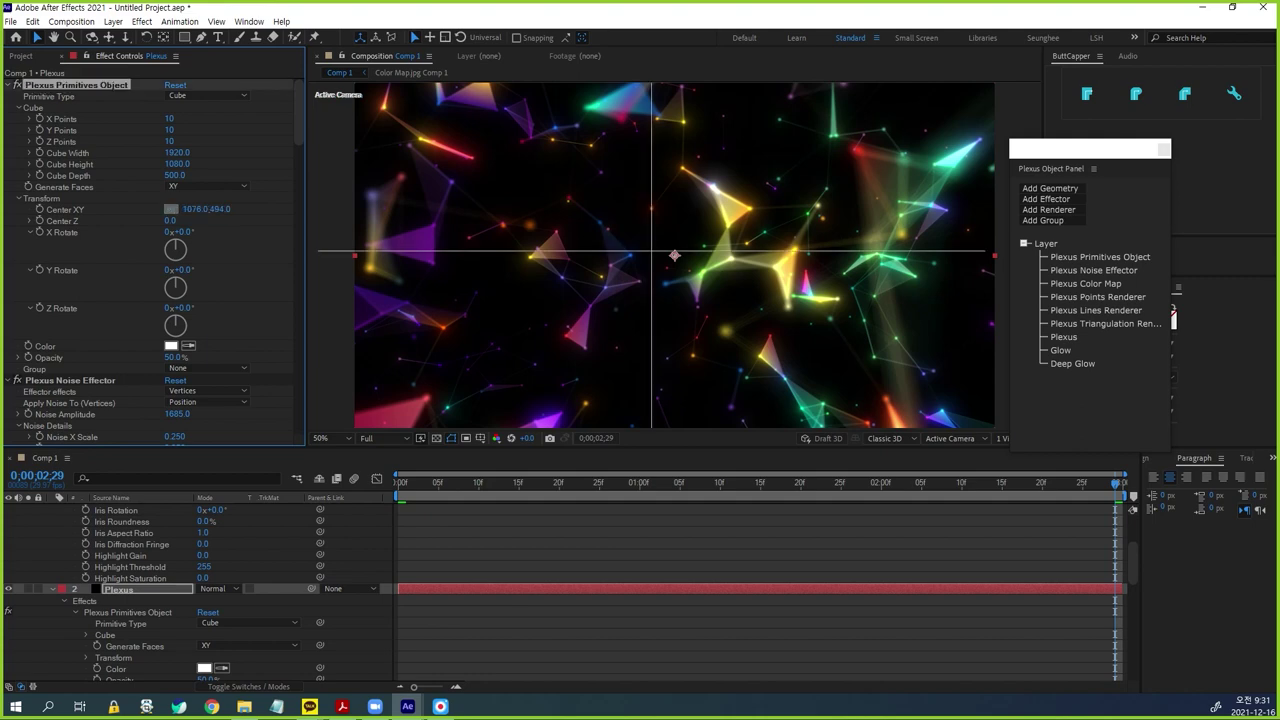
left_click(822, 206)
left_click_drag(694, 240, 674, 290)
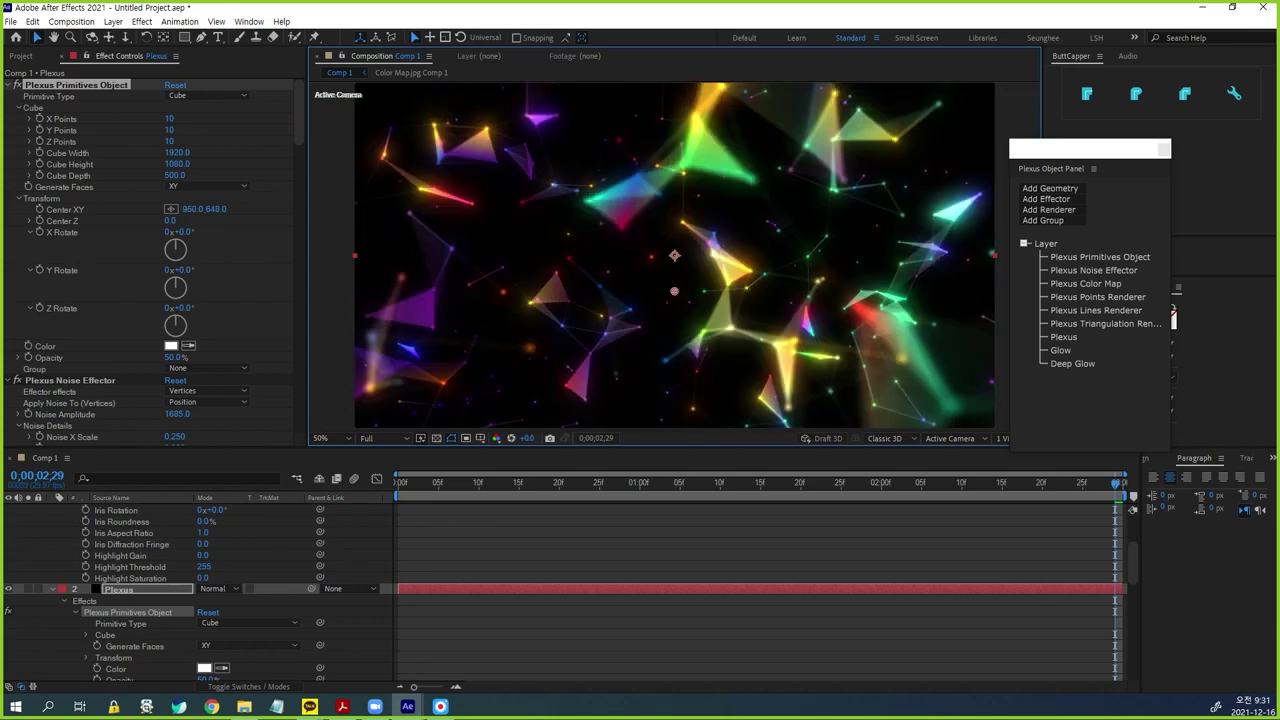
left_click_drag(674, 291, 681, 294)
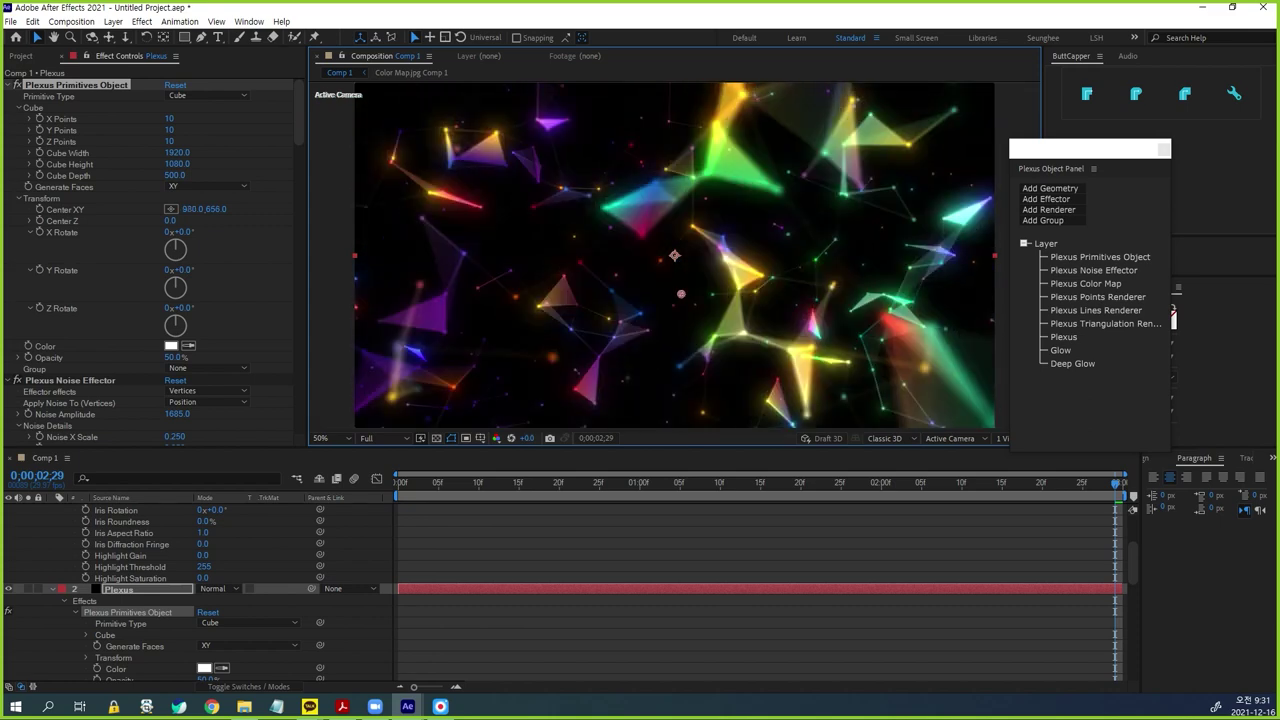
left_click_drag(170, 220, 196, 220)
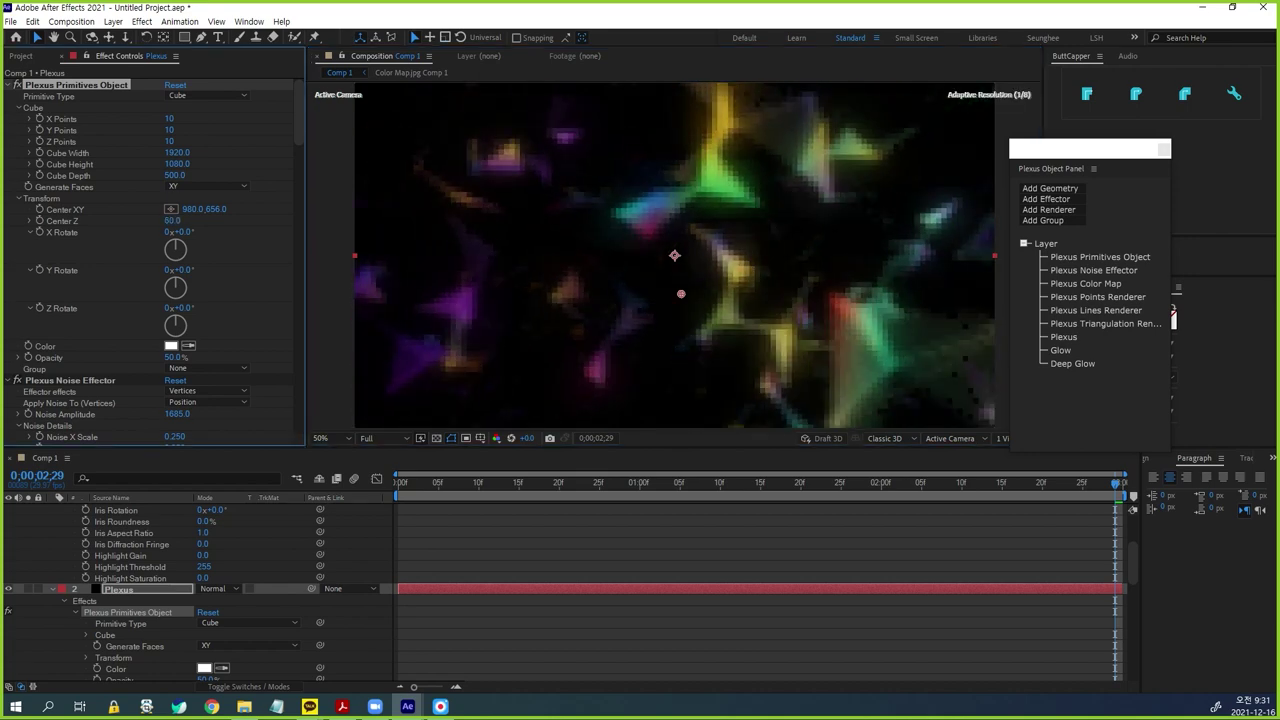
left_click_drag(681, 294, 685, 268)
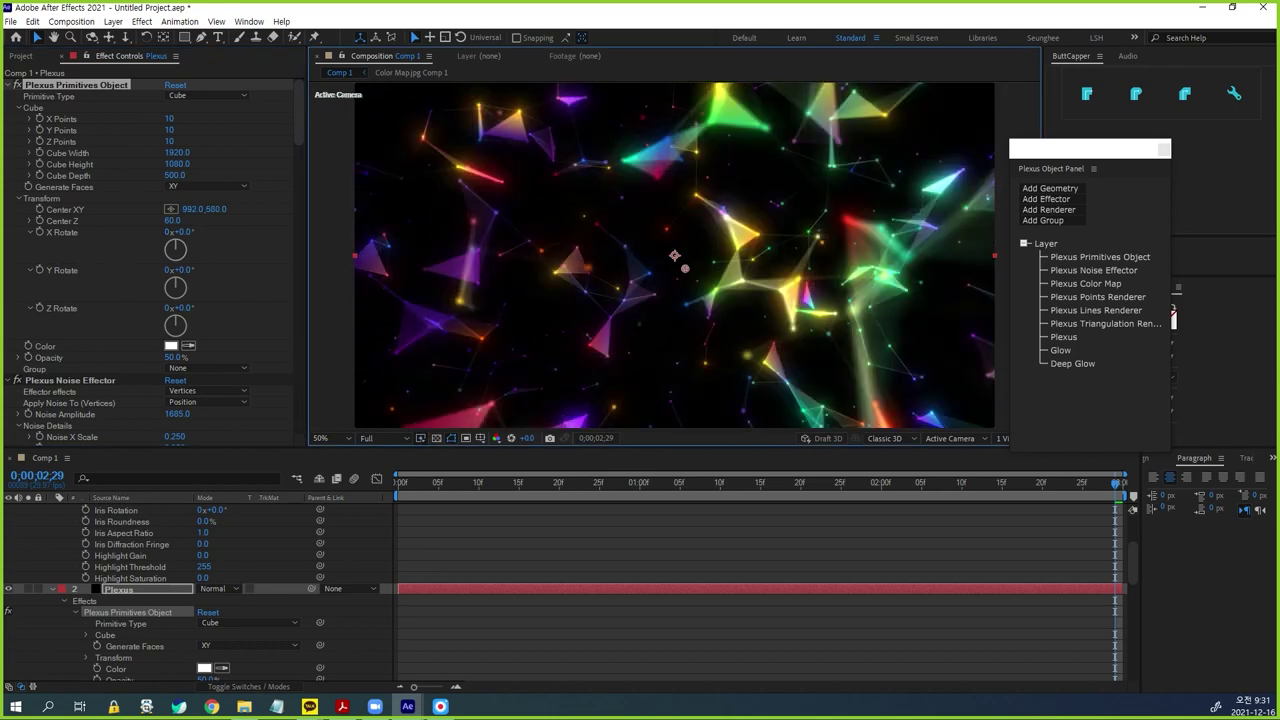
- Rotate the Plexus cube to X 8°, Y 2° and Z 10°, and go back to the first frame
left_click_drag(185, 232, 197, 232)
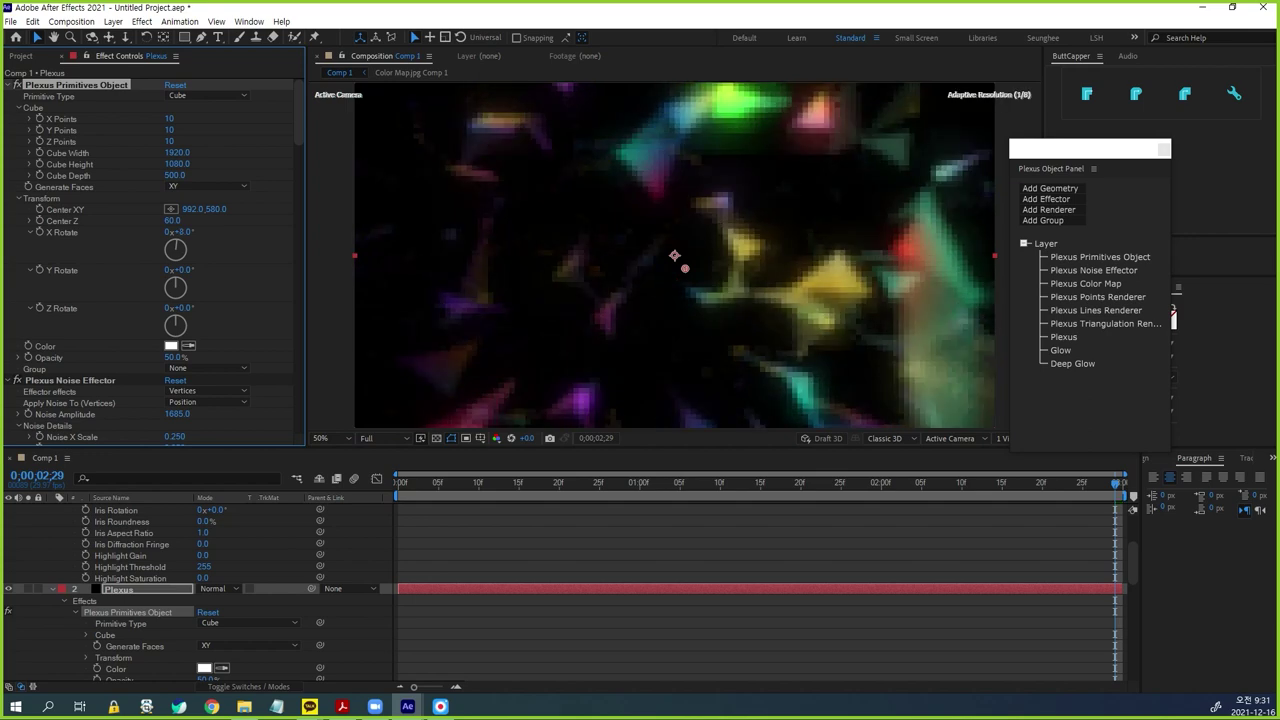
left_click_drag(186, 270, 197, 270)
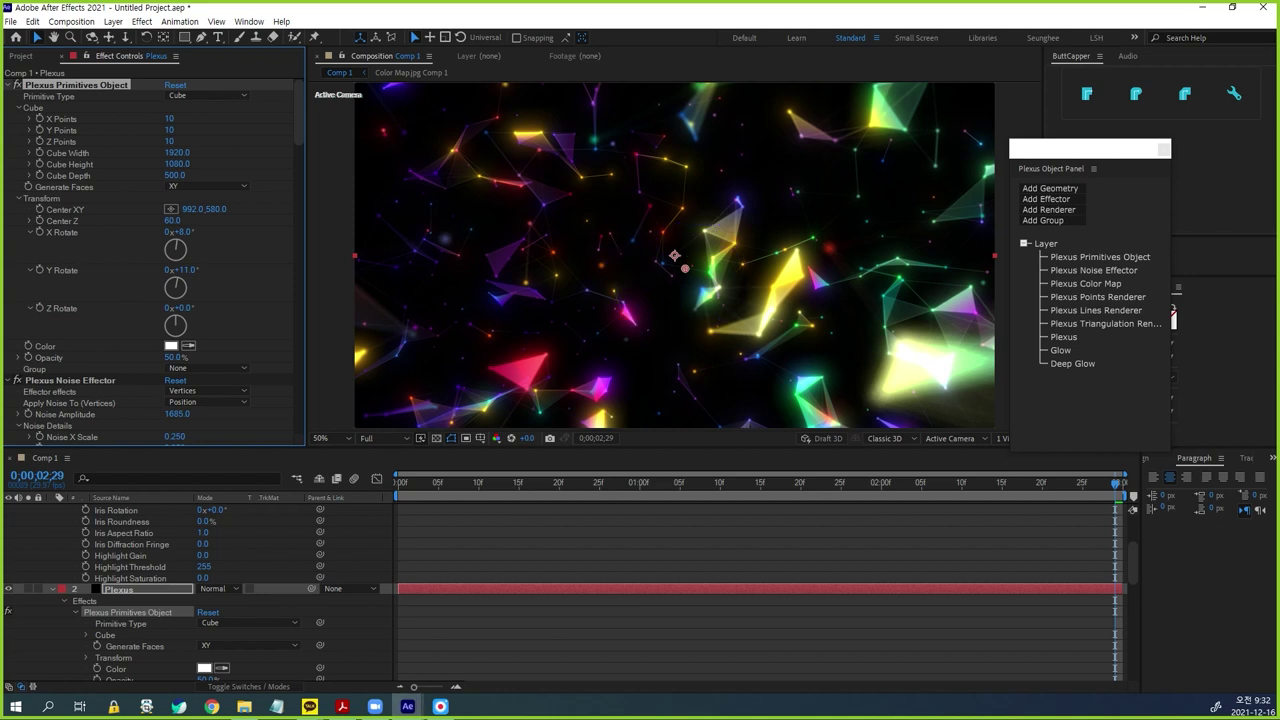
left_click_drag(186, 308, 193, 308)
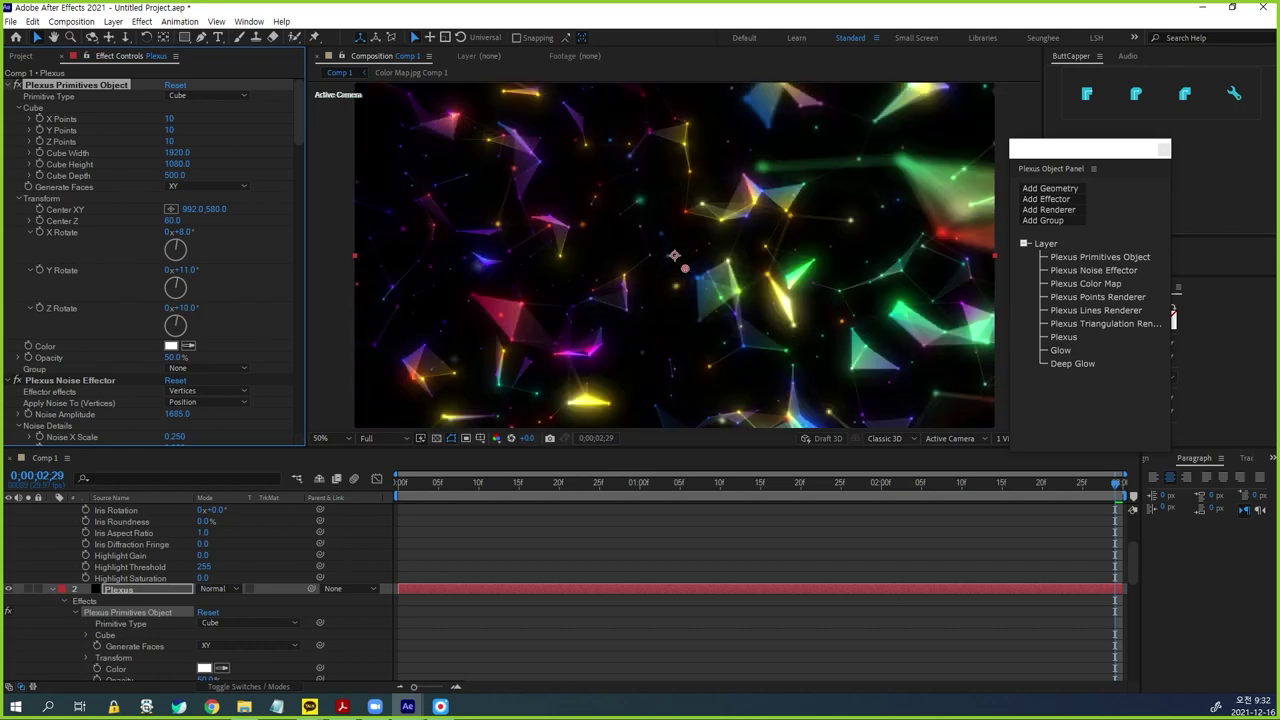
left_click_drag(181, 270, 167, 270)
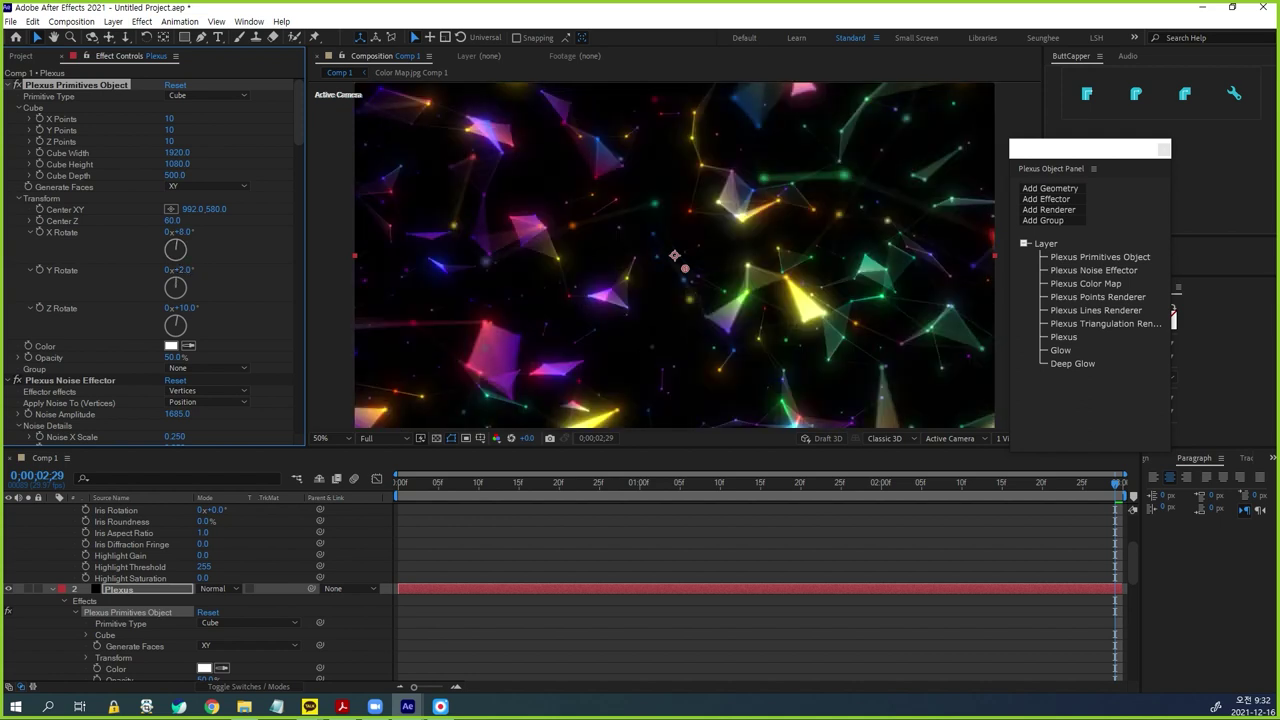
key("Home")
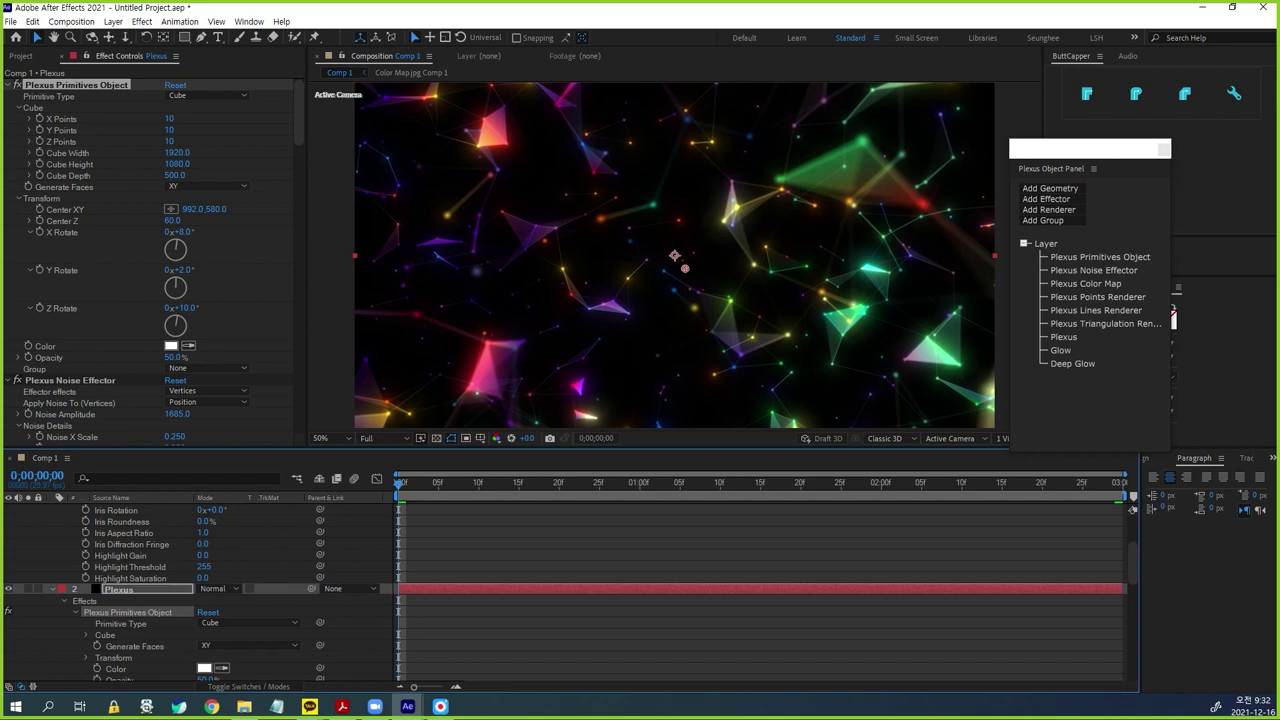
- Create a black 1920 x 1080 solid named BG and place it beneath all other layers
scroll(200, 590, "down", 10)
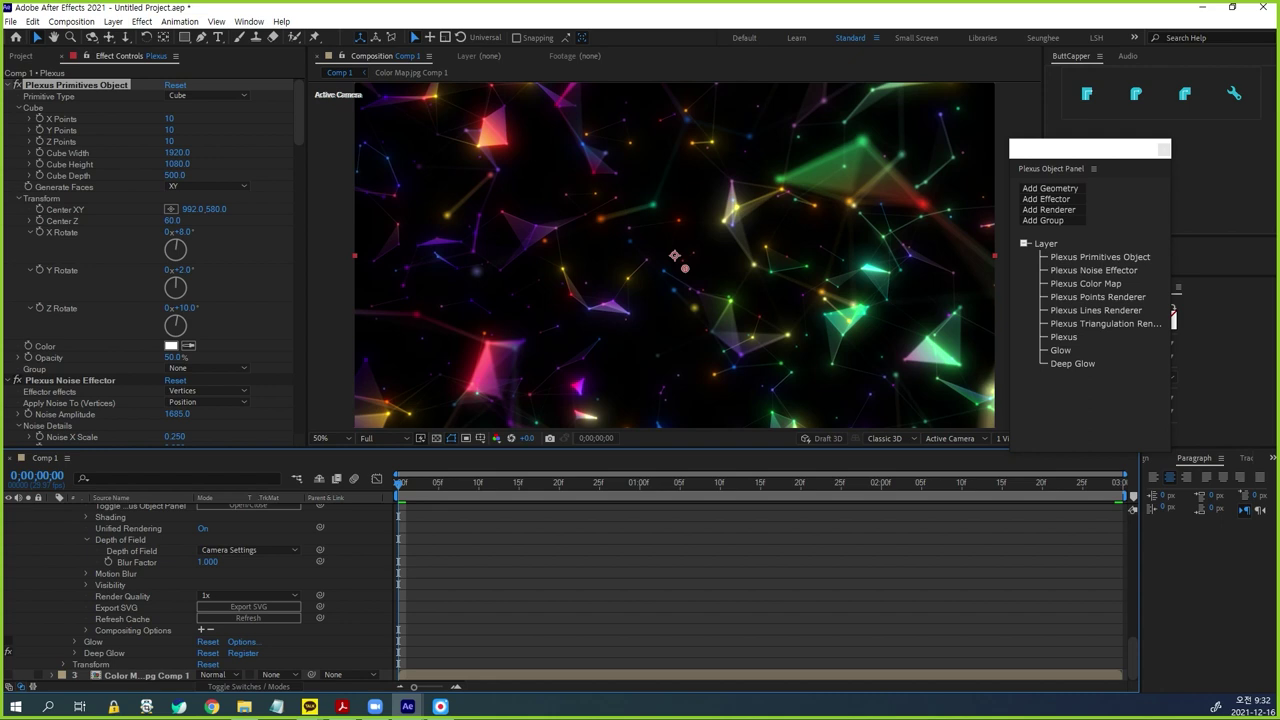
key("ctrl+y")
type("BG")
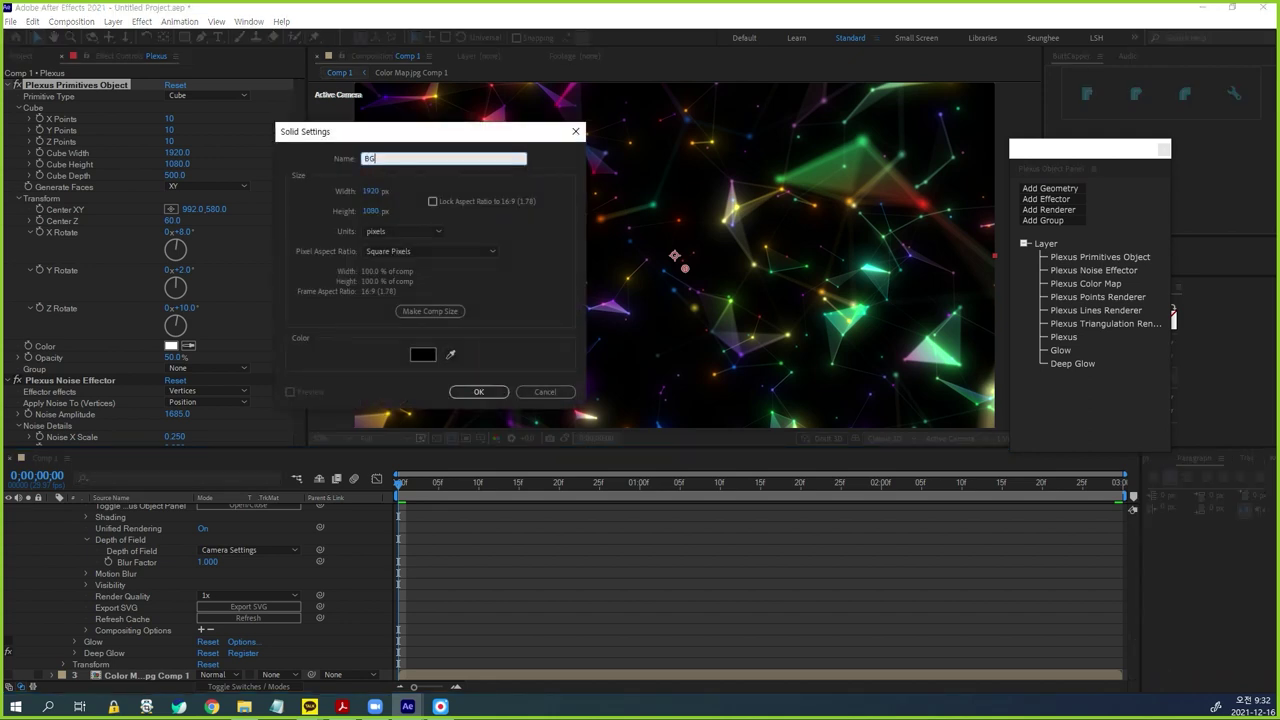
key("Return")
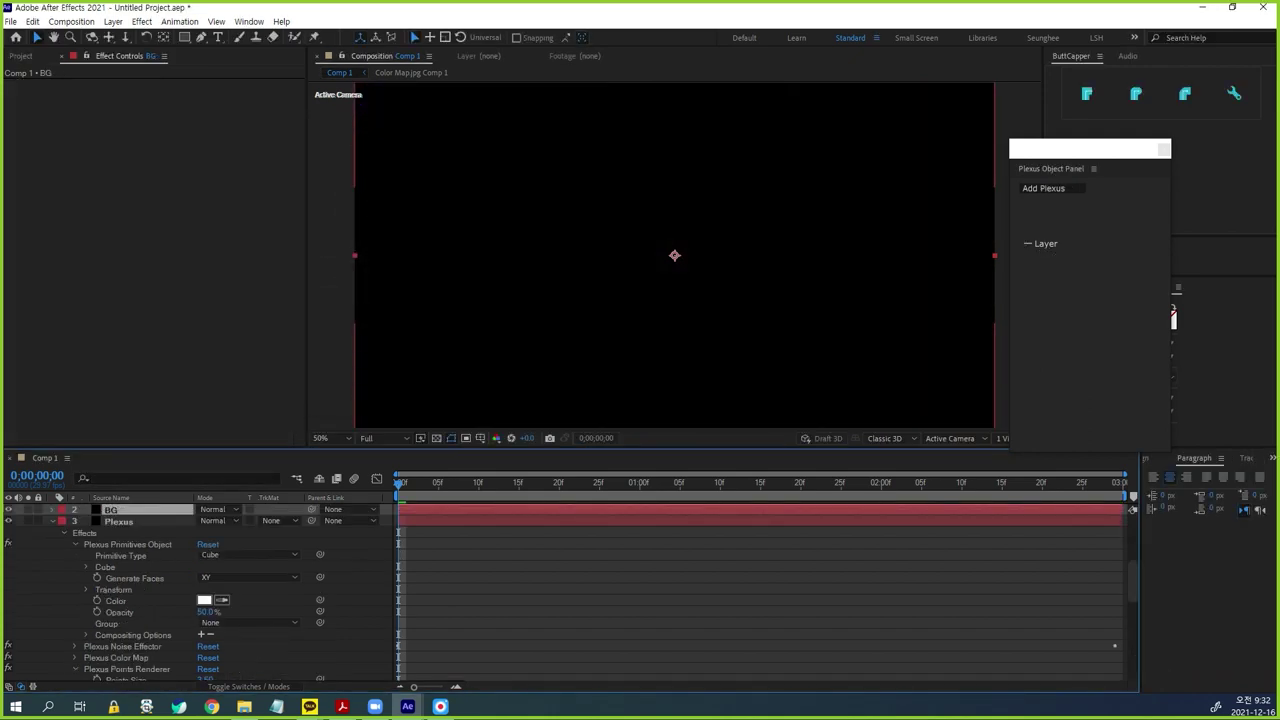
key("ctrl+shift+bracketleft")
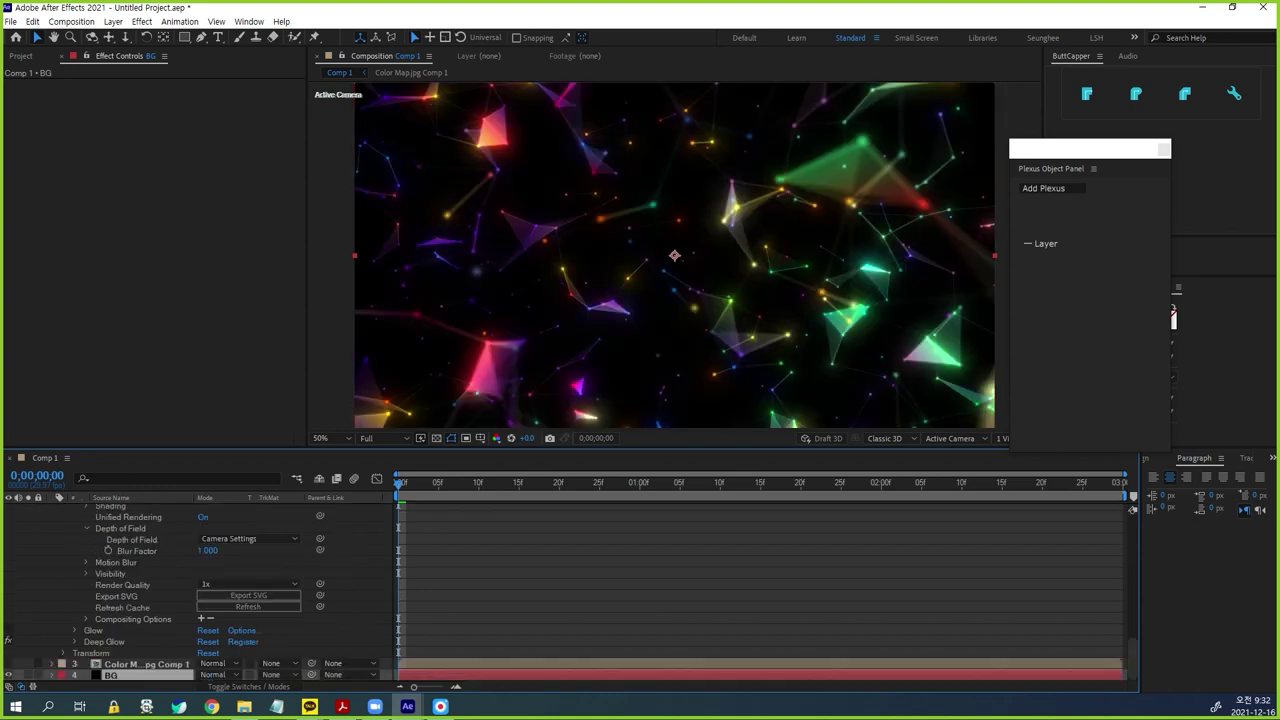
- Apply the 4-Color Gradient effect to the BG solid
key("ctrl+space")
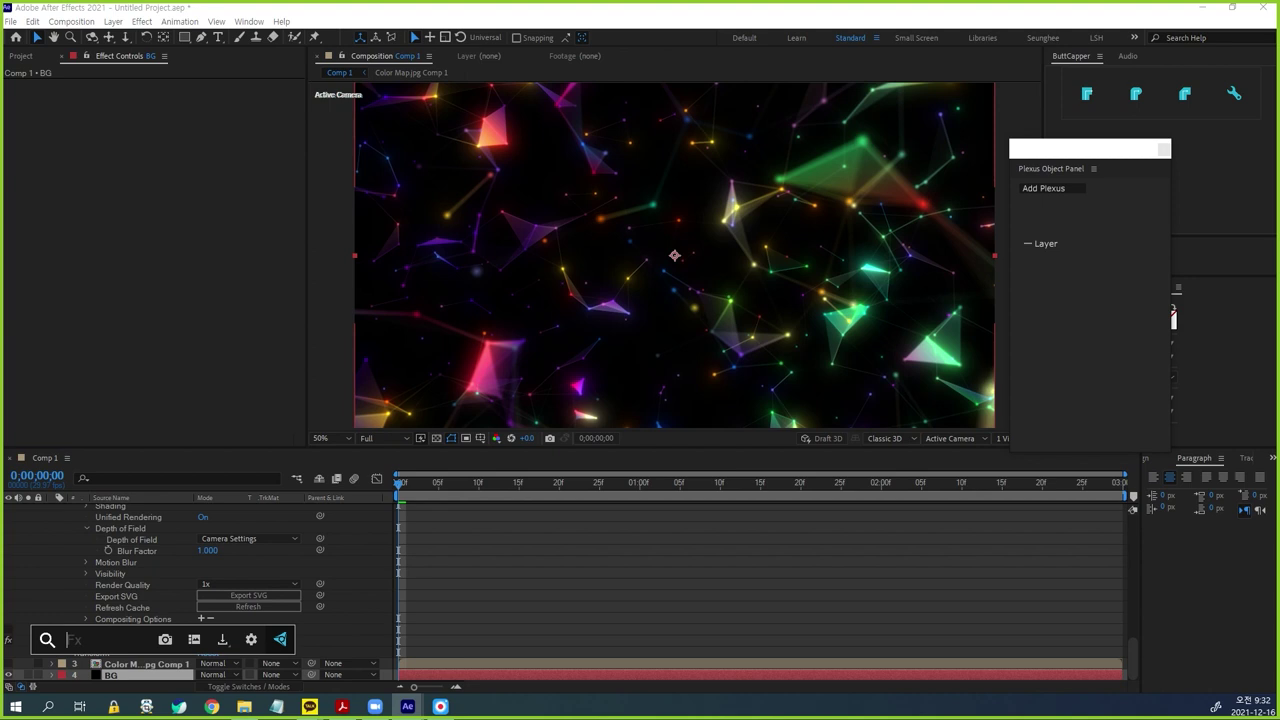
type("4")
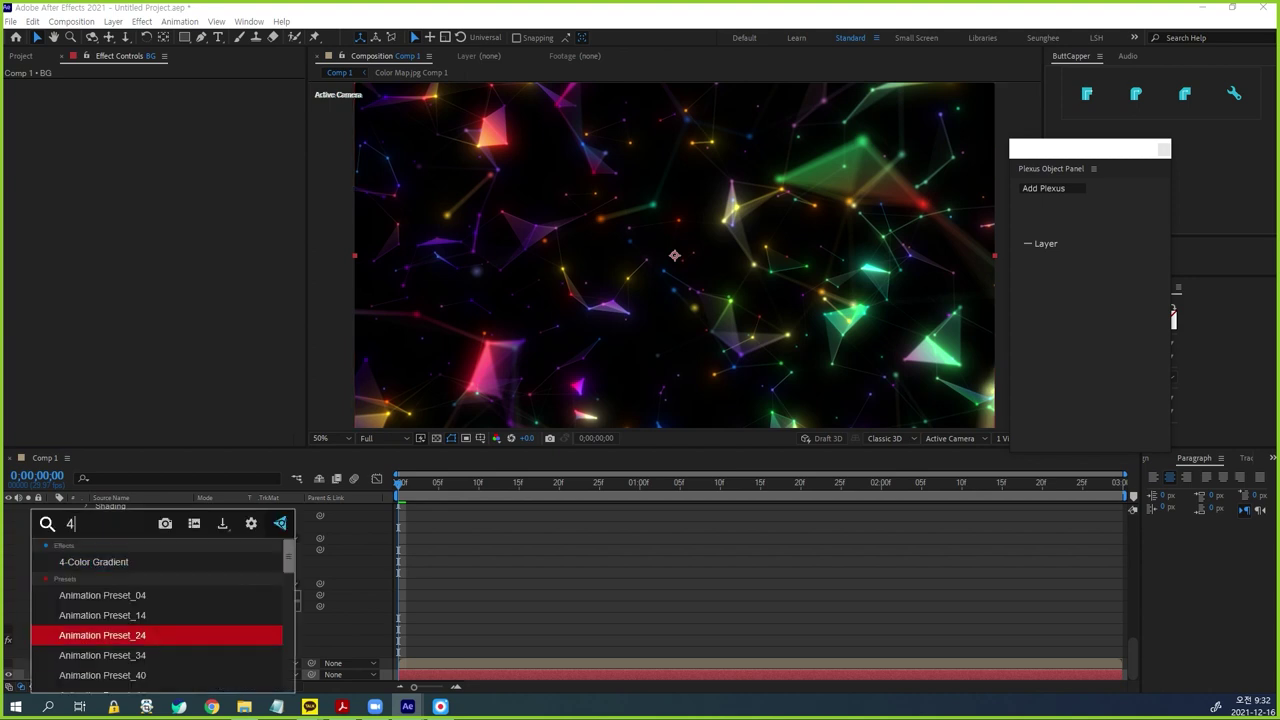
key("Return")
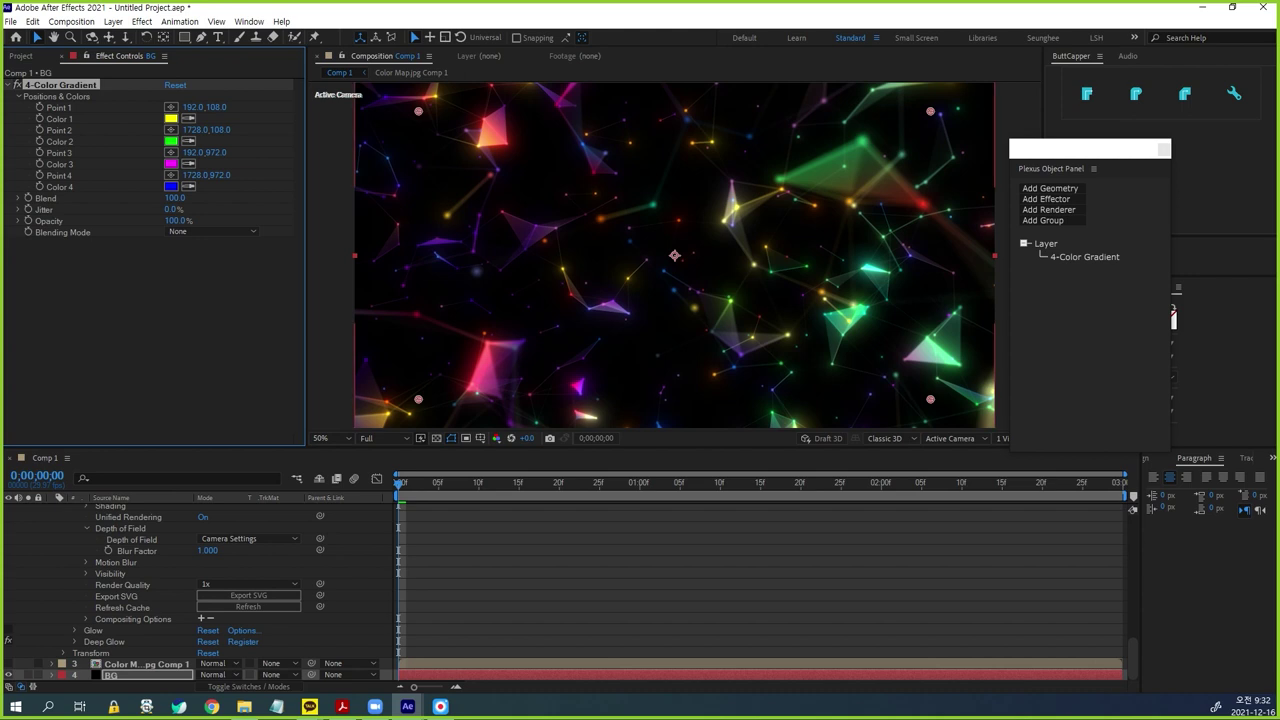
- Set the Plexus layer's blending mode to Add and solo the BG layer
scroll(200, 590, "up", 10)
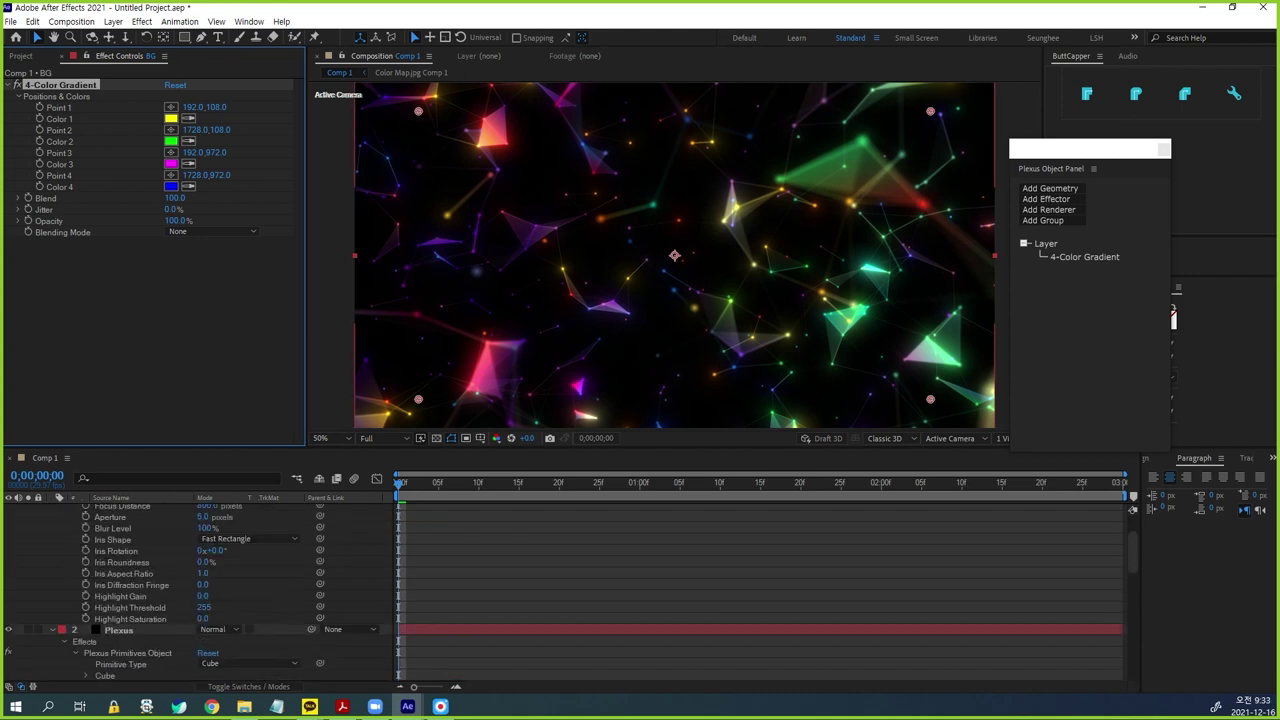
left_click(120, 630)
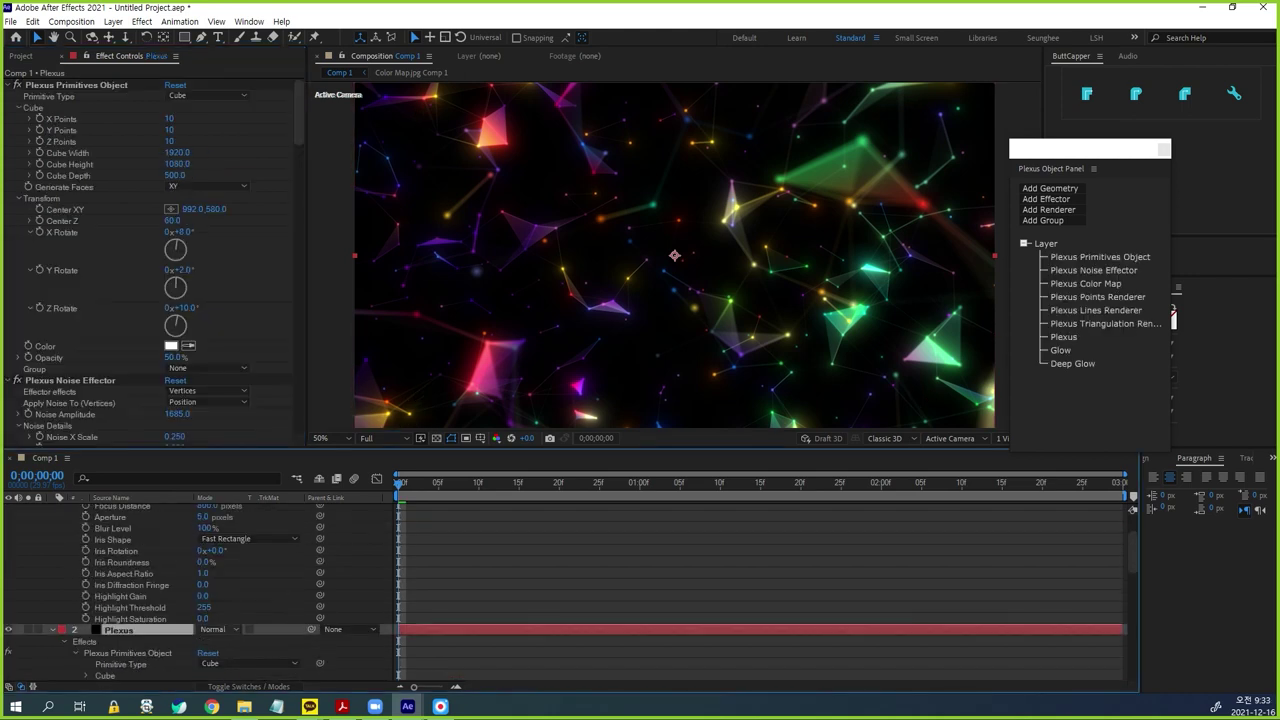
left_click(220, 630)
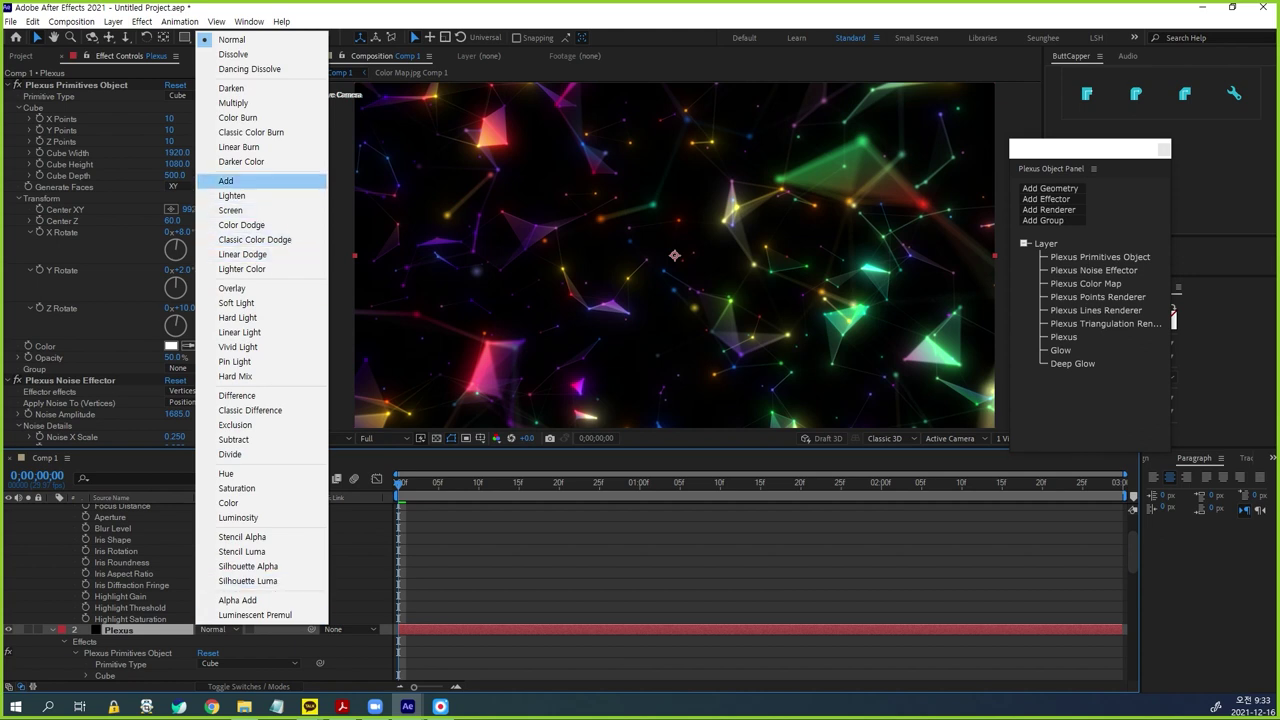
left_click(226, 180)
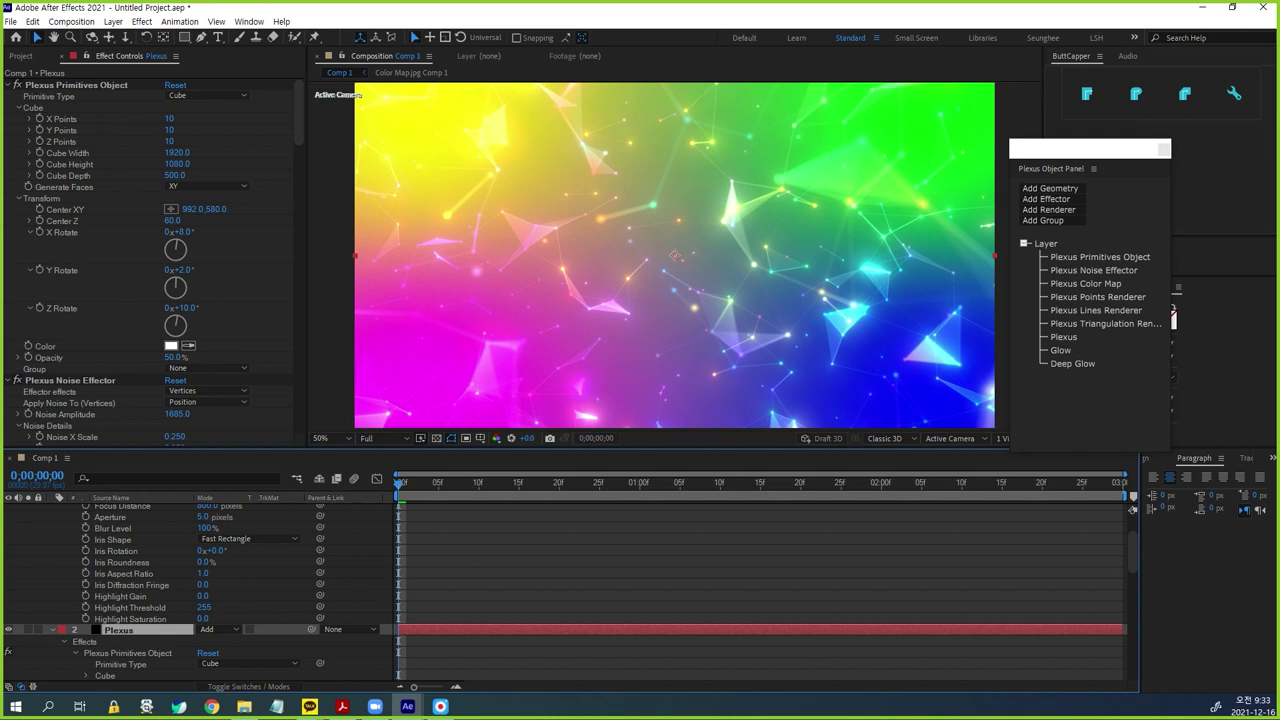
left_click_drag(1133, 553, 1133, 659)
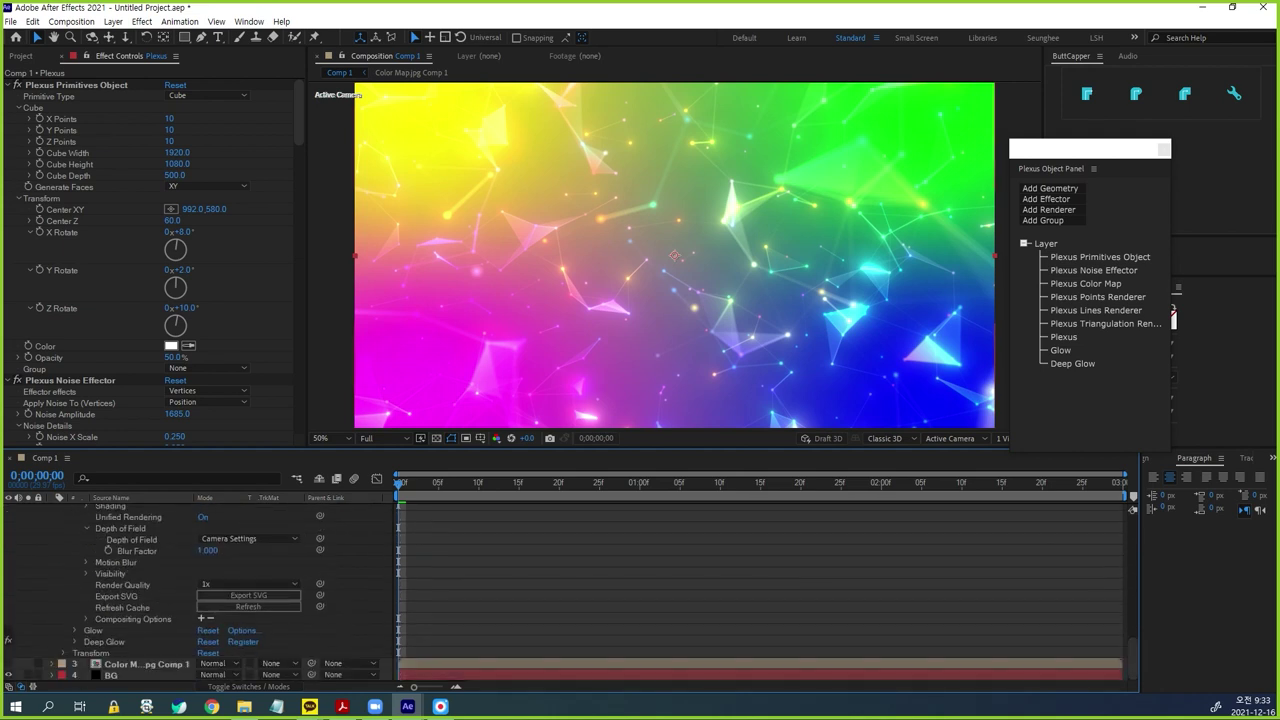
left_click(28, 675)
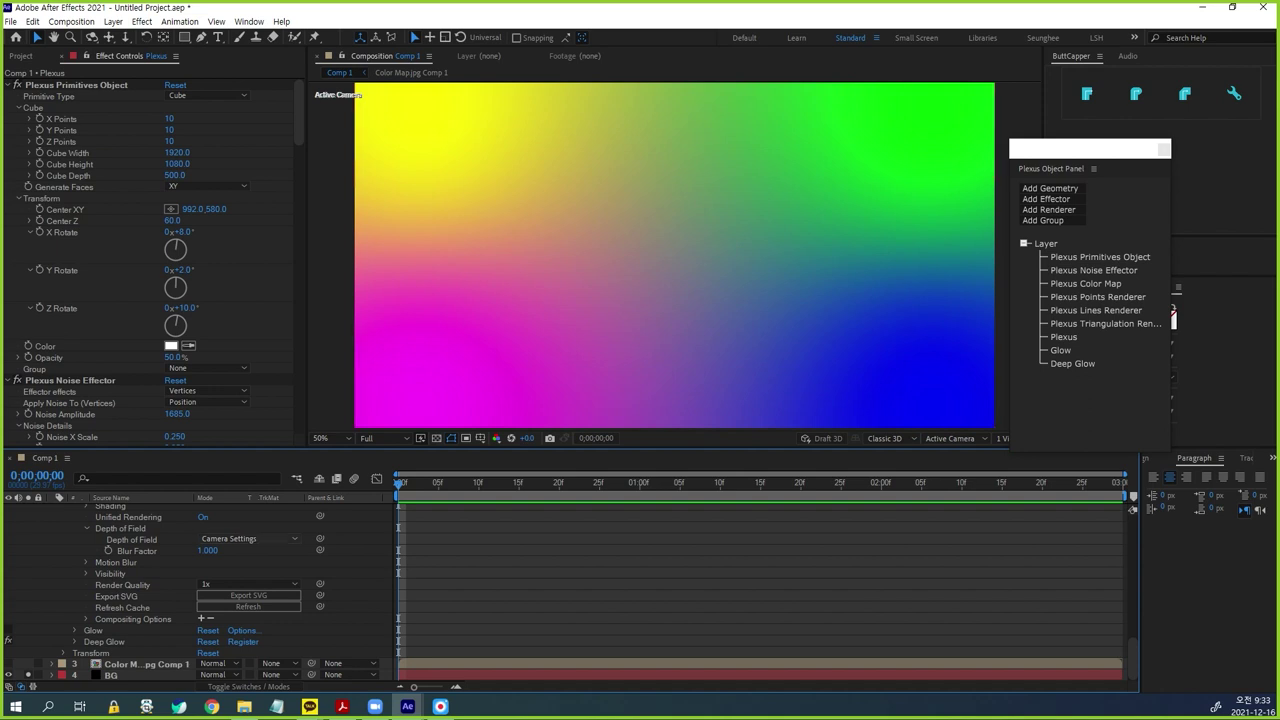
- Set the BG gradient's Color 1 to dark navy 090C23 and nudge Point 1 to about 198, 122
left_click(112, 675)
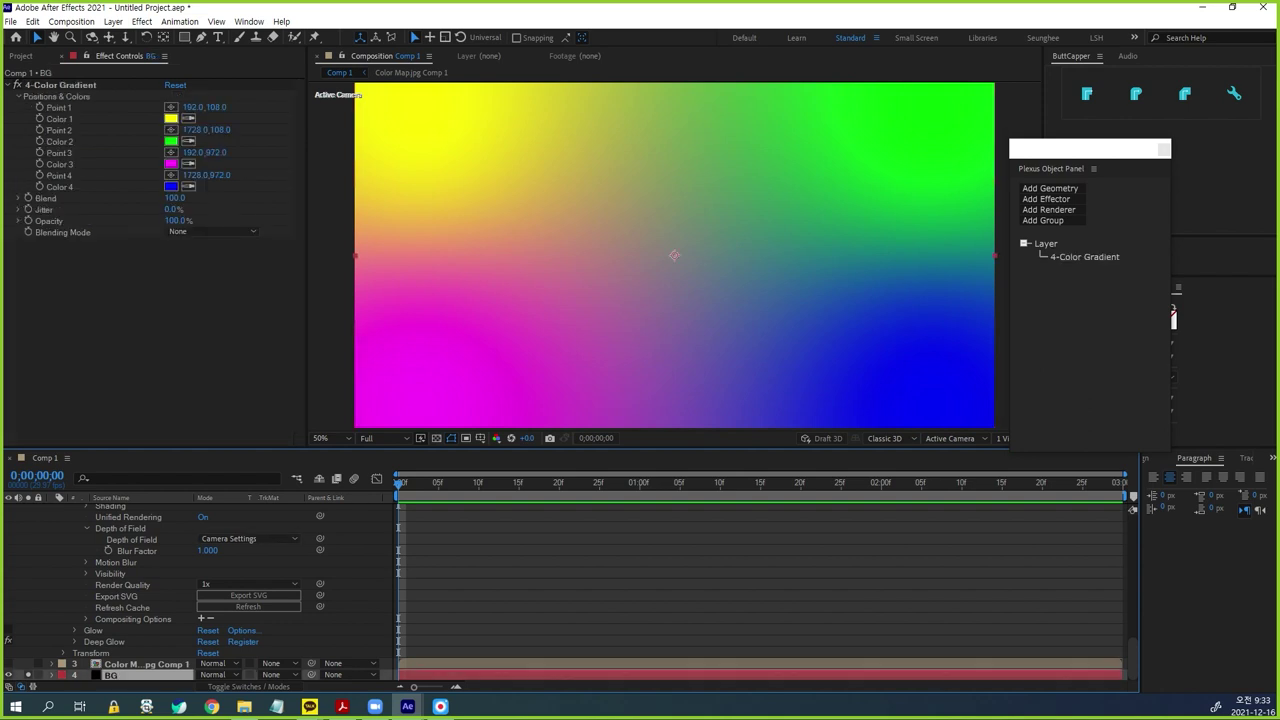
left_click(172, 119)
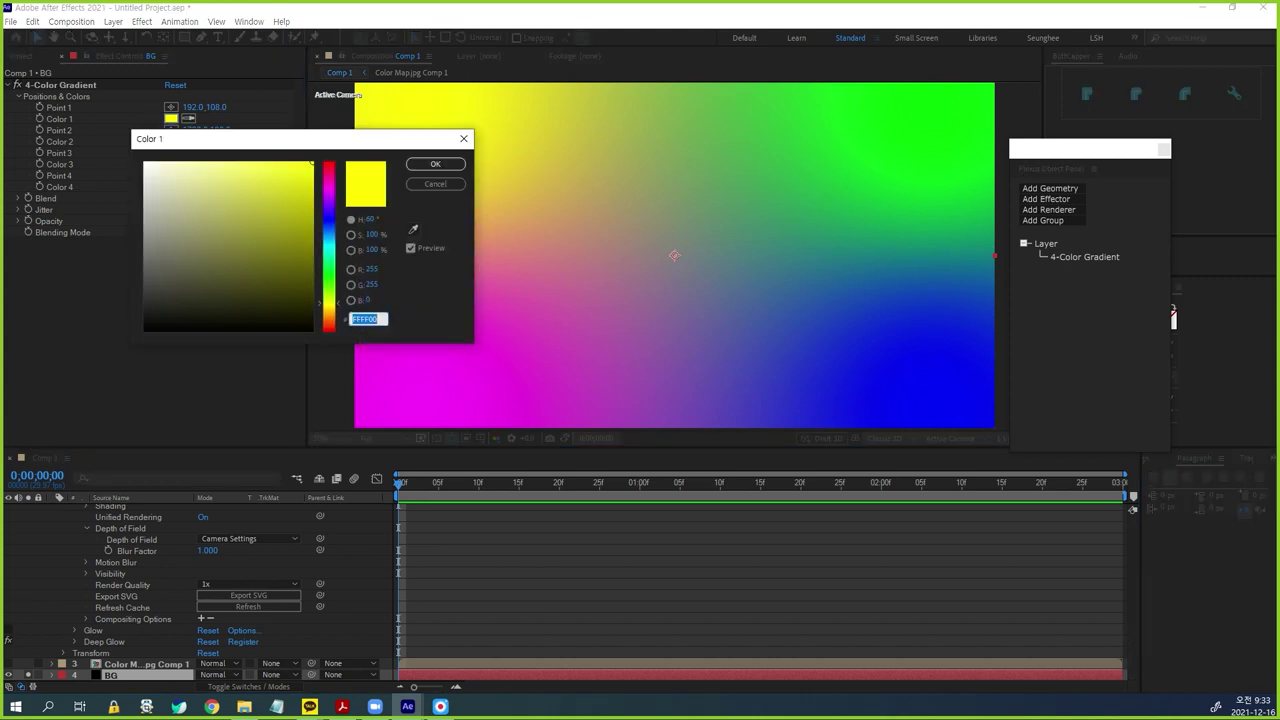
left_click(329, 221)
left_click_drag(262, 285, 270, 308)
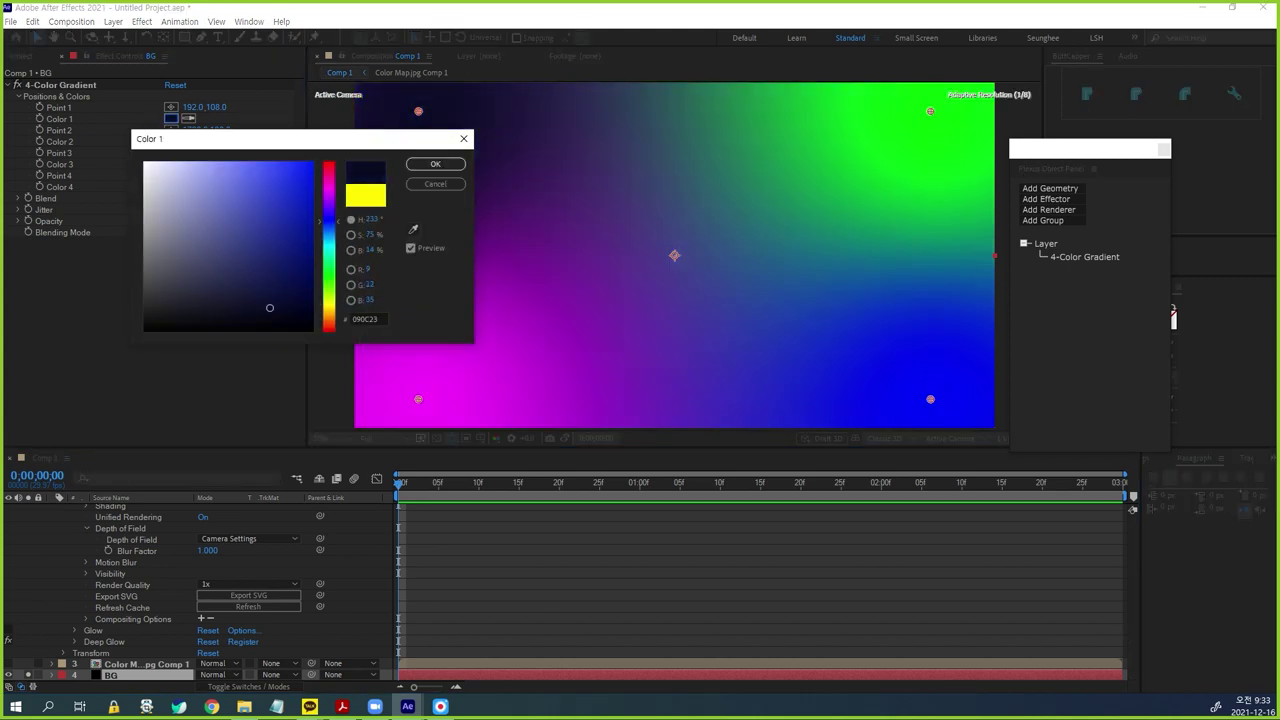
left_click(435, 164)
mouse_move(418, 111)
left_mouse_down()
mouse_move(406, 116)
mouse_move(420, 116)
left_mouse_up()
- Set the BG gradient's Color 2 to near-black navy 050613 and move Point 2 to about 1694, 78
left_click(171, 141)
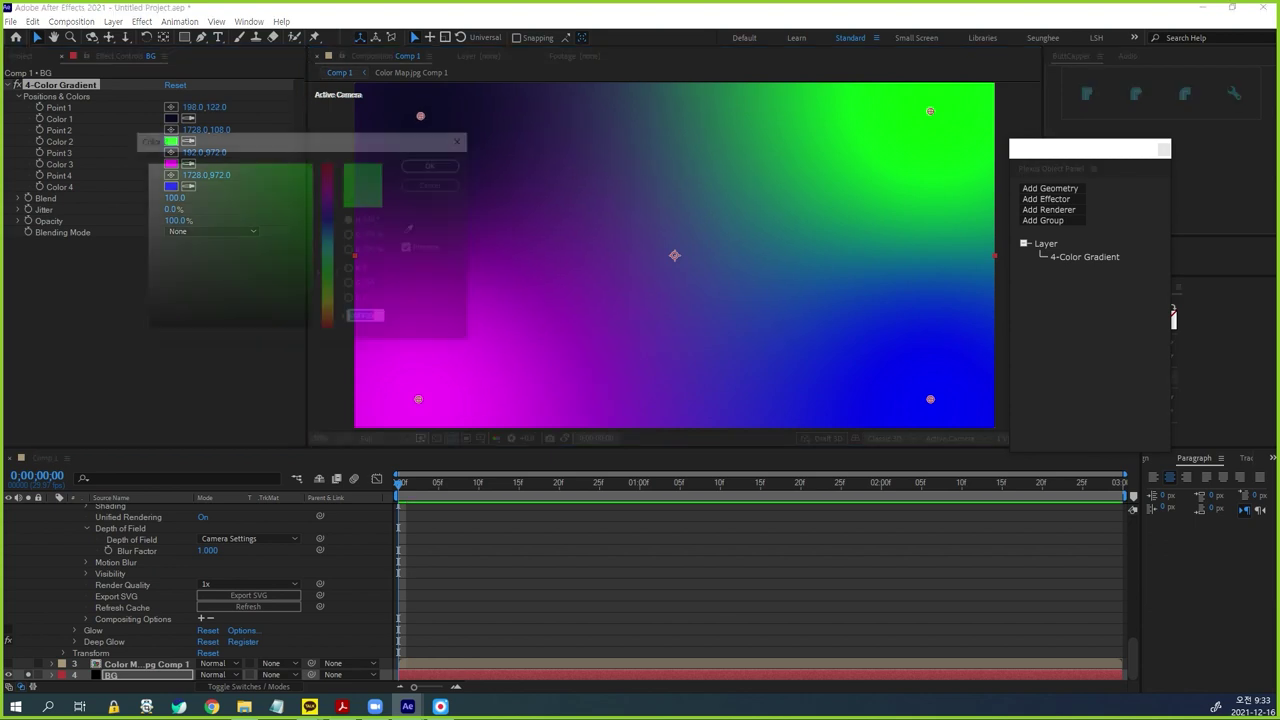
type("050613")
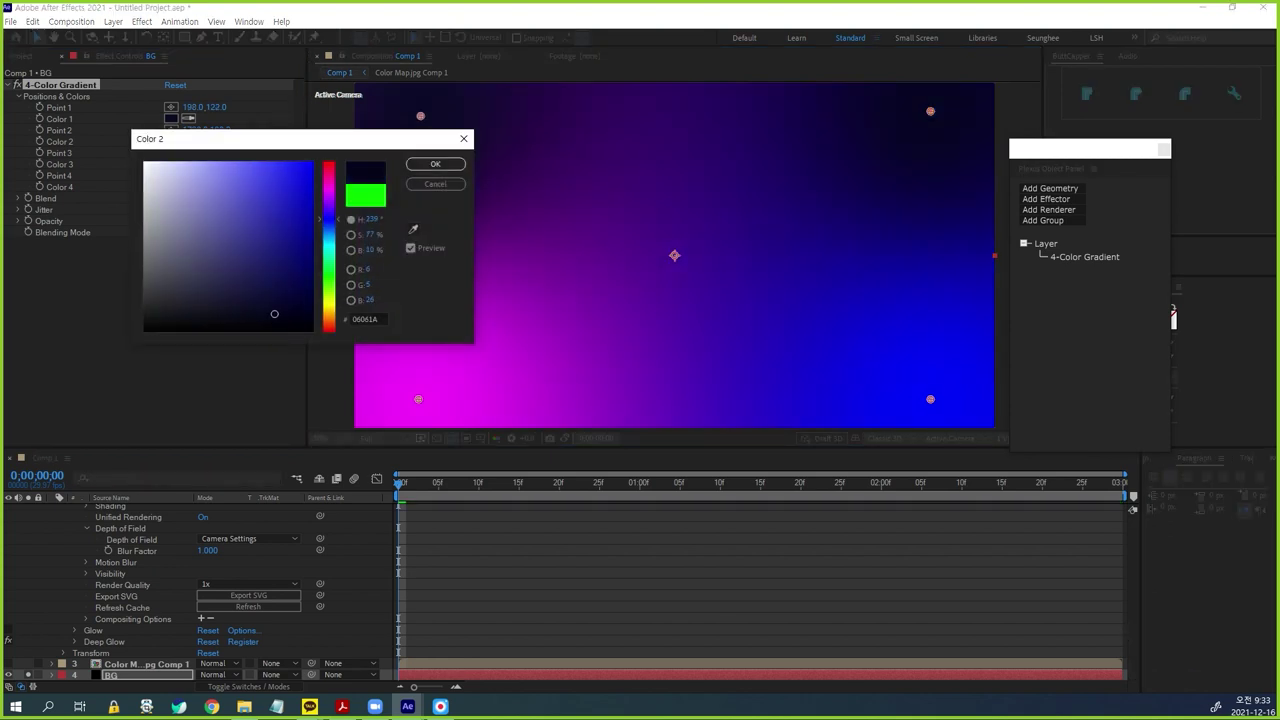
left_click(435, 164)
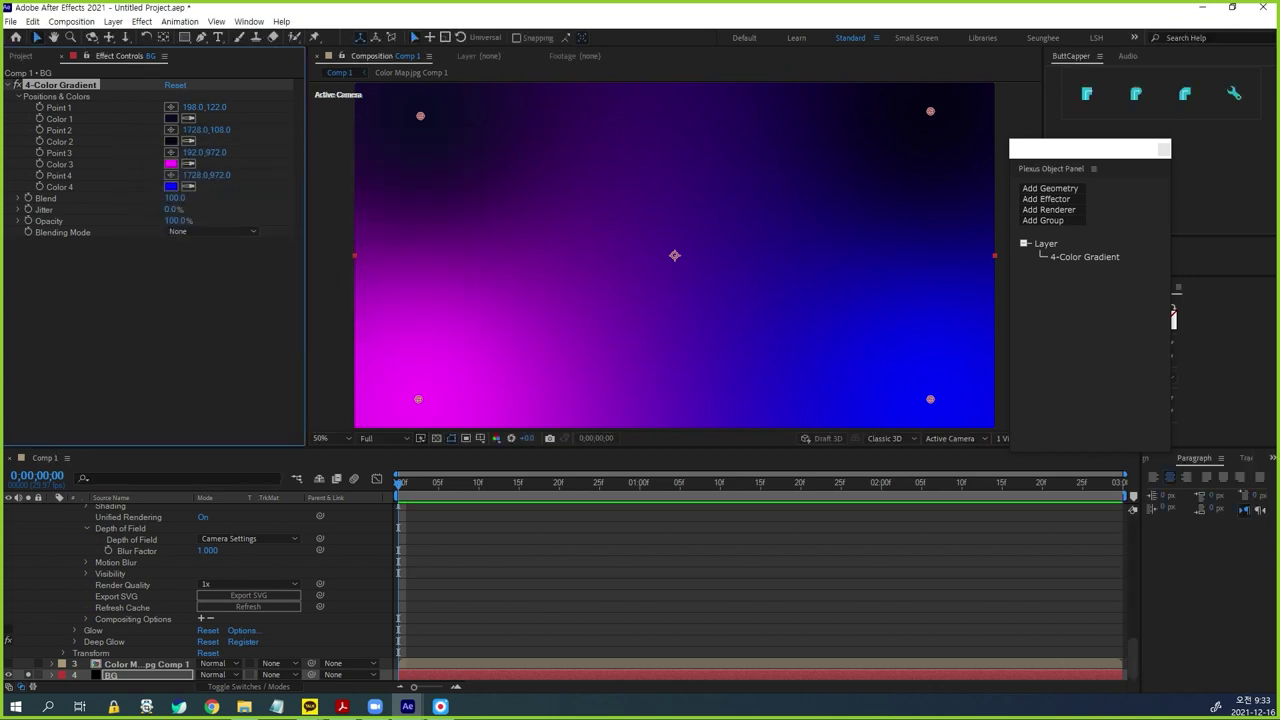
left_click_drag(930, 111, 919, 101)
- Set the BG gradient's Color 3 to near-black 02040C and Color 4 to a dark muted indigo
left_click(171, 164)
type("02040C")
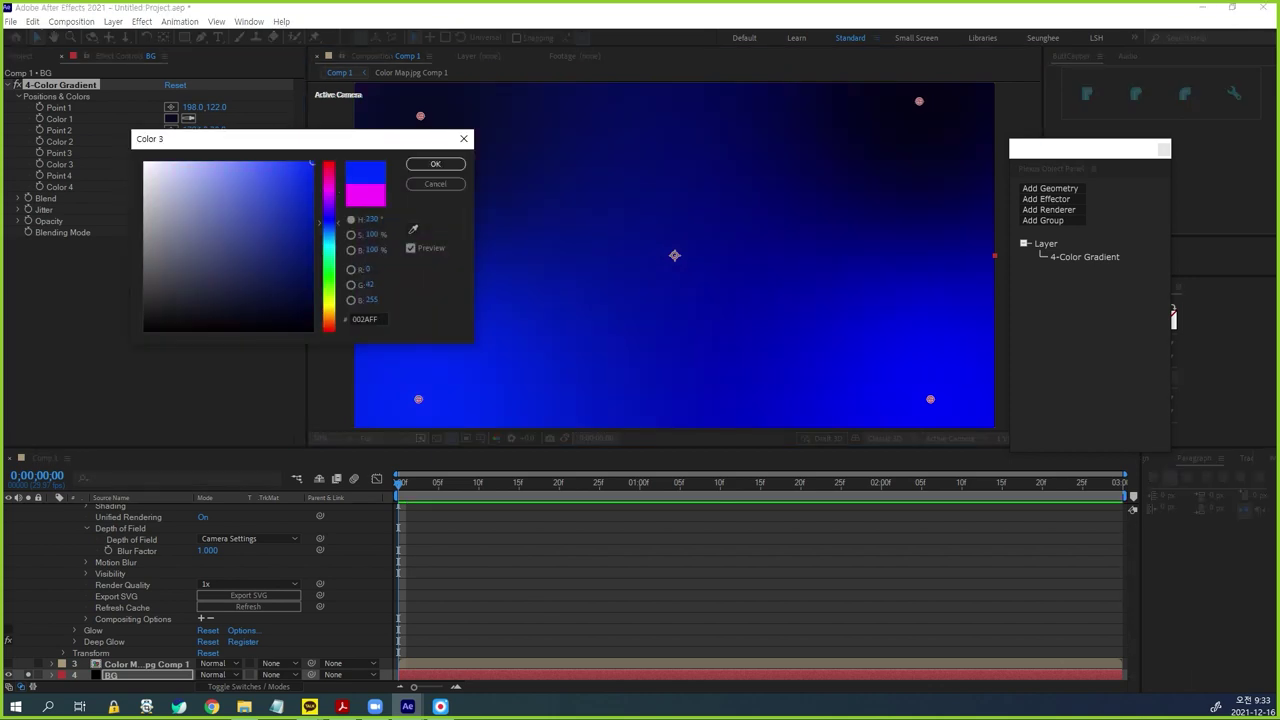
left_click(435, 164)
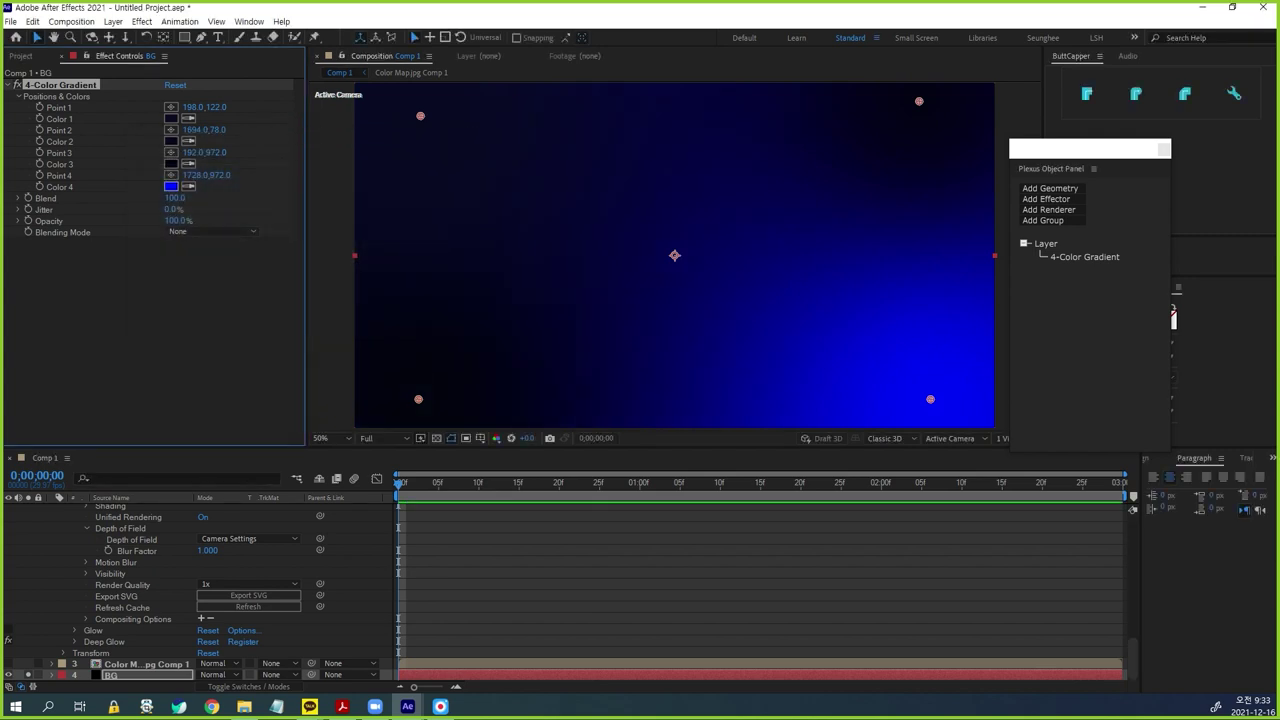
left_click(171, 187)
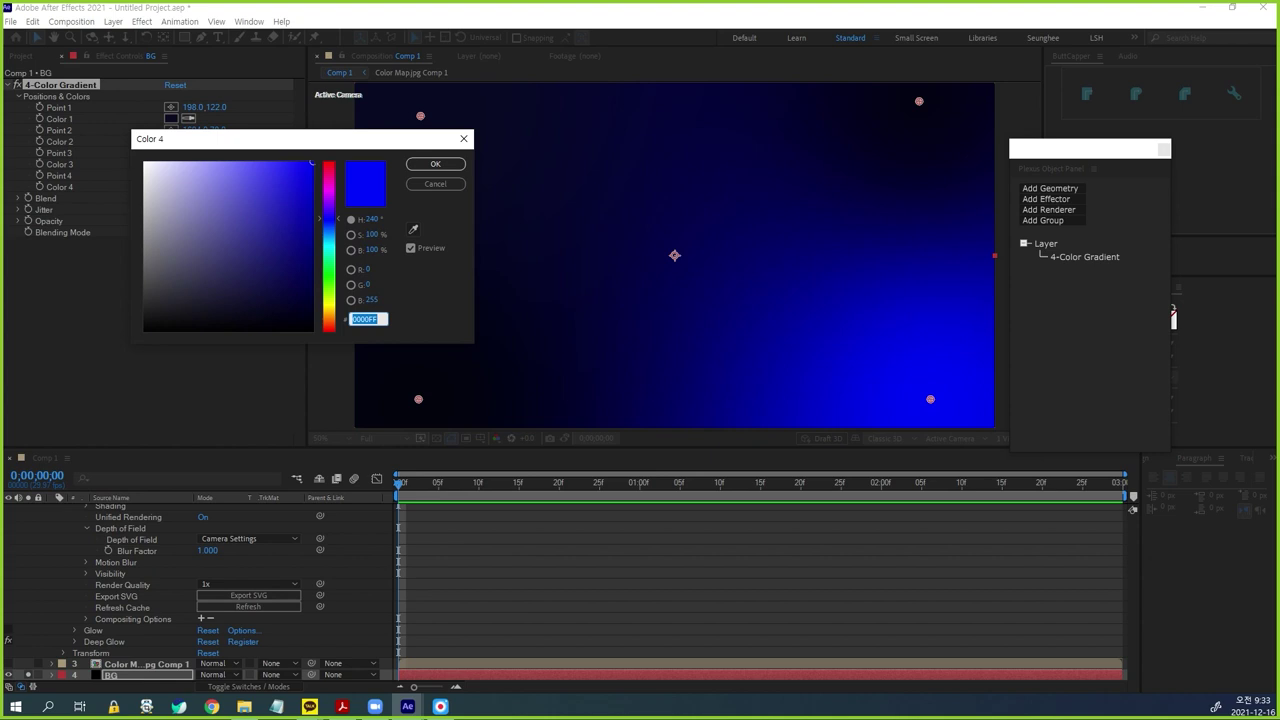
left_click_drag(275, 230, 256, 276)
left_click(435, 163)
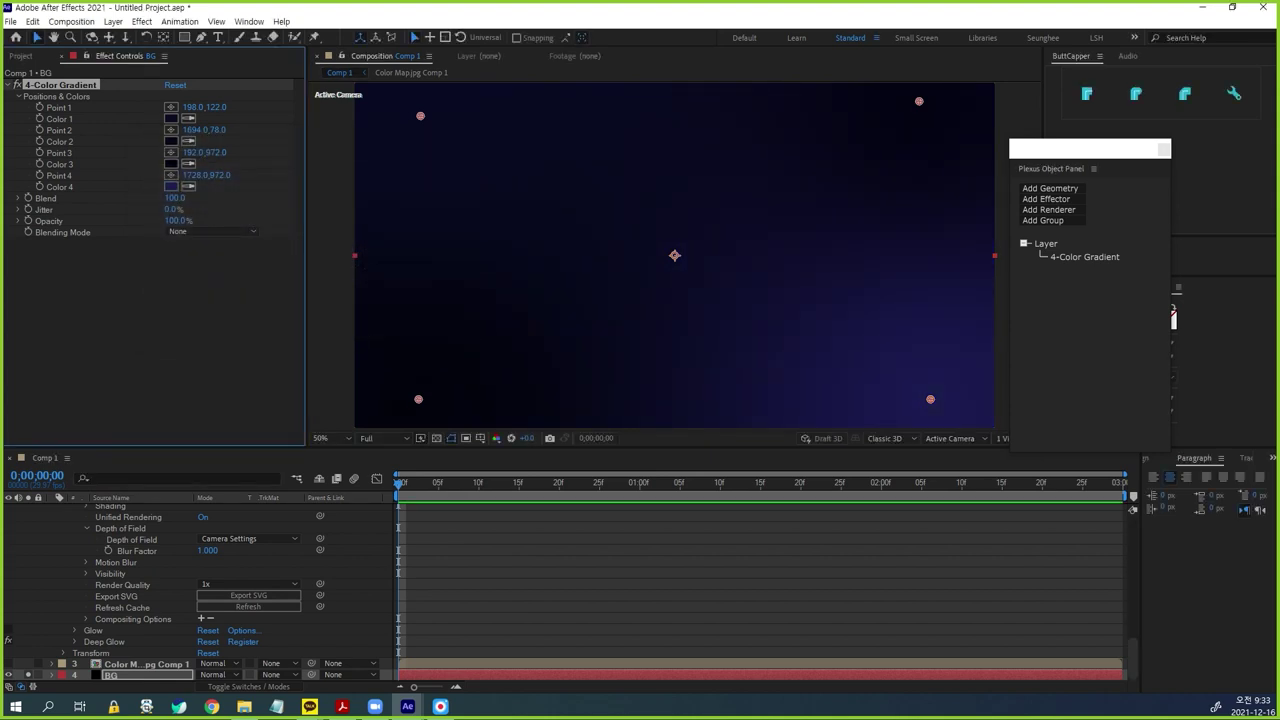
- Reposition the BG gradient's Point 4 to about 1428, 710, Point 1 to about 246, 48 and Point 2 to about 1804, 66
left_click_drag(930, 399, 830, 311)
left_click_drag(420, 116, 436, 91)
mouse_move(675, 256)
left_mouse_down()
mouse_move(697, 254)
mouse_move(667, 258)
left_mouse_up()
key("ctrl+z")
left_click_drag(919, 101, 956, 97)
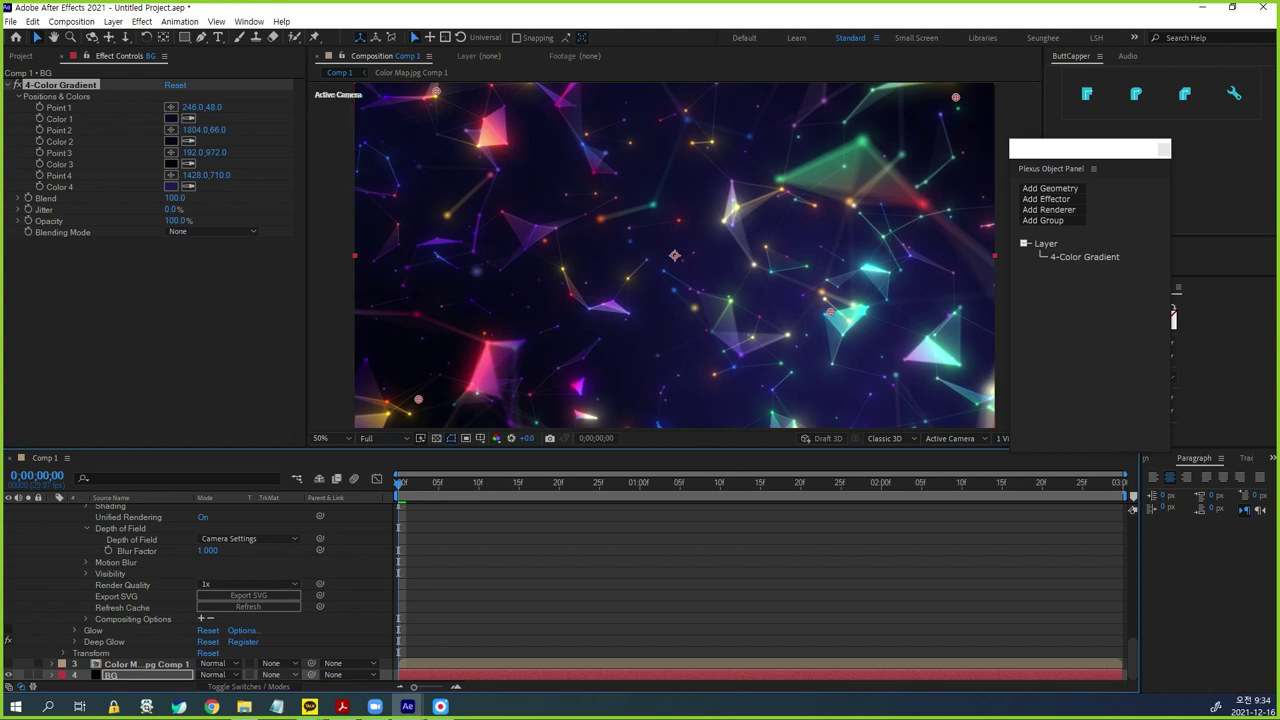
- Enable the Plexus layer's Glow effect with a Glow Intensity of 0.2 and preview the animation
scroll(200, 590, "up", 10)
scroll(200, 590, "up", 2)
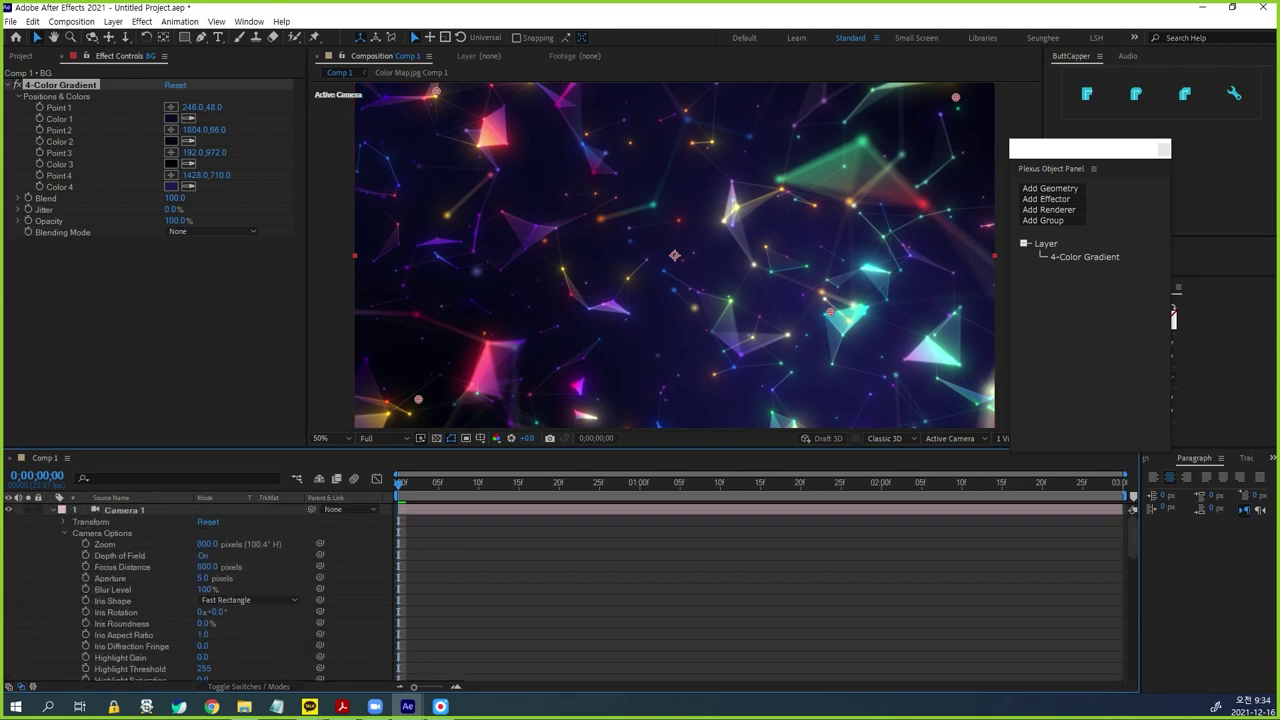
left_click(53, 510)
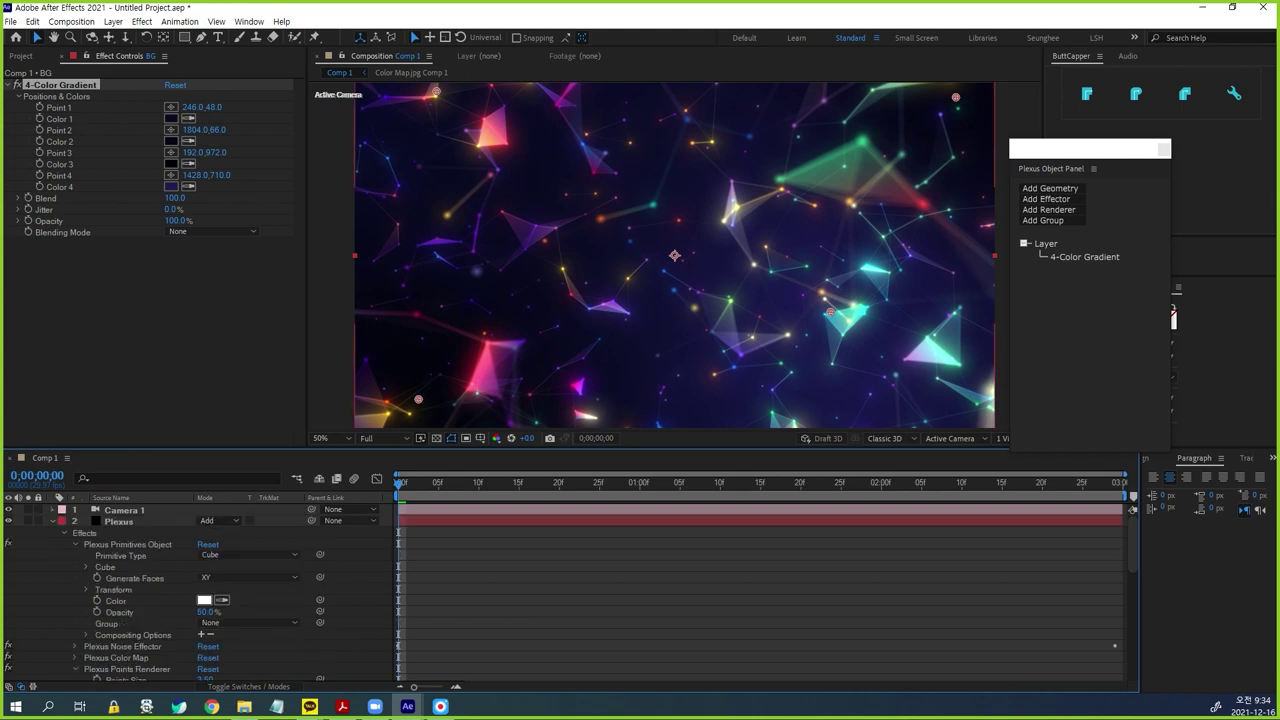
left_click(119, 521)
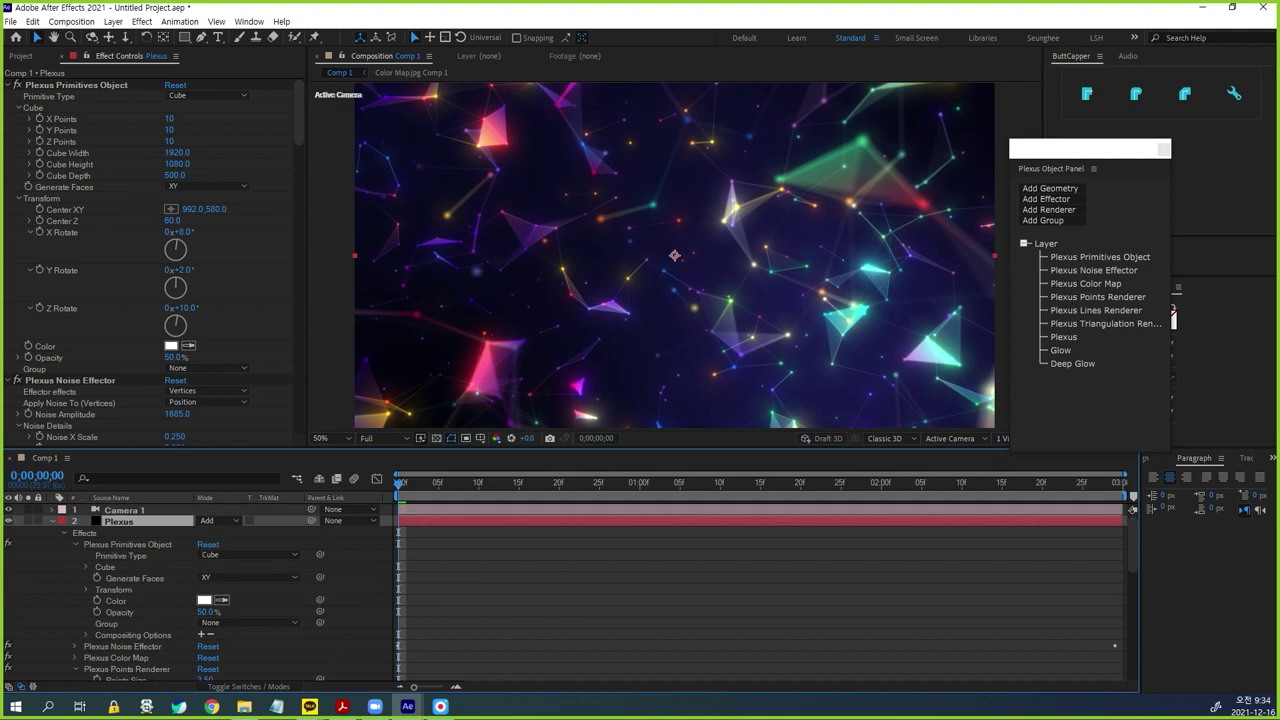
scroll(150, 260, "down", 5)
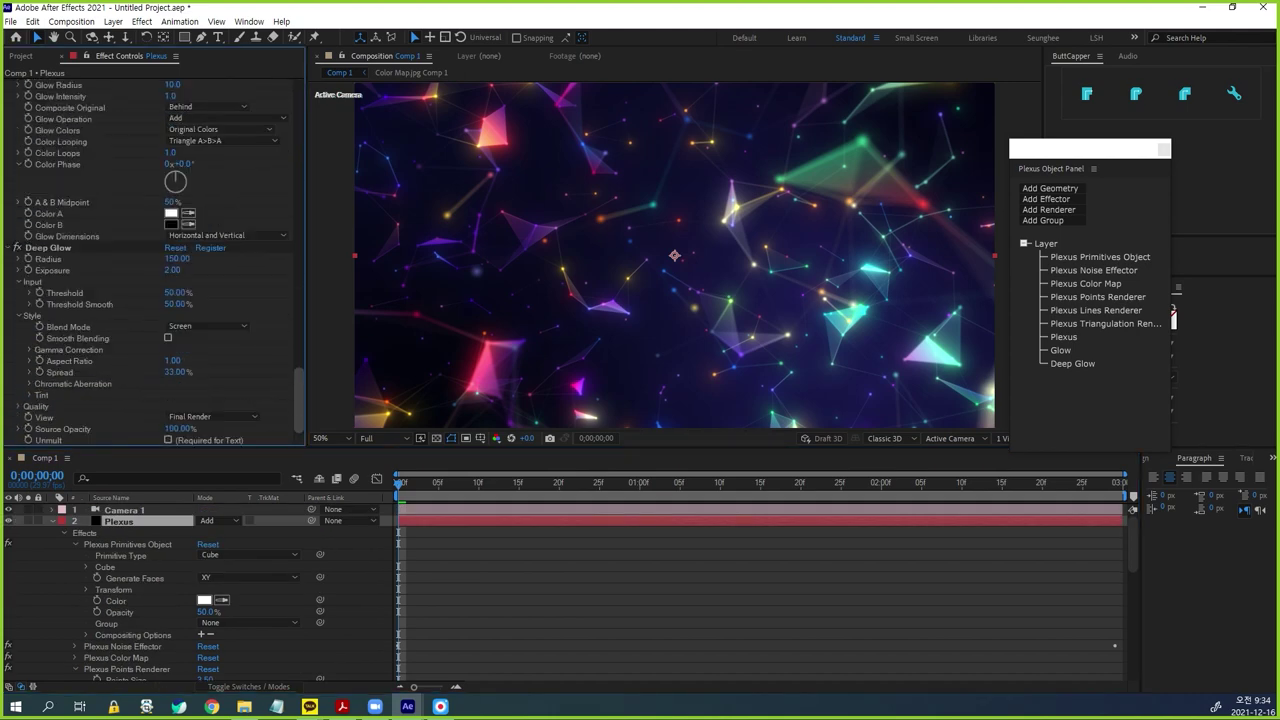
scroll(150, 260, "up", 1)
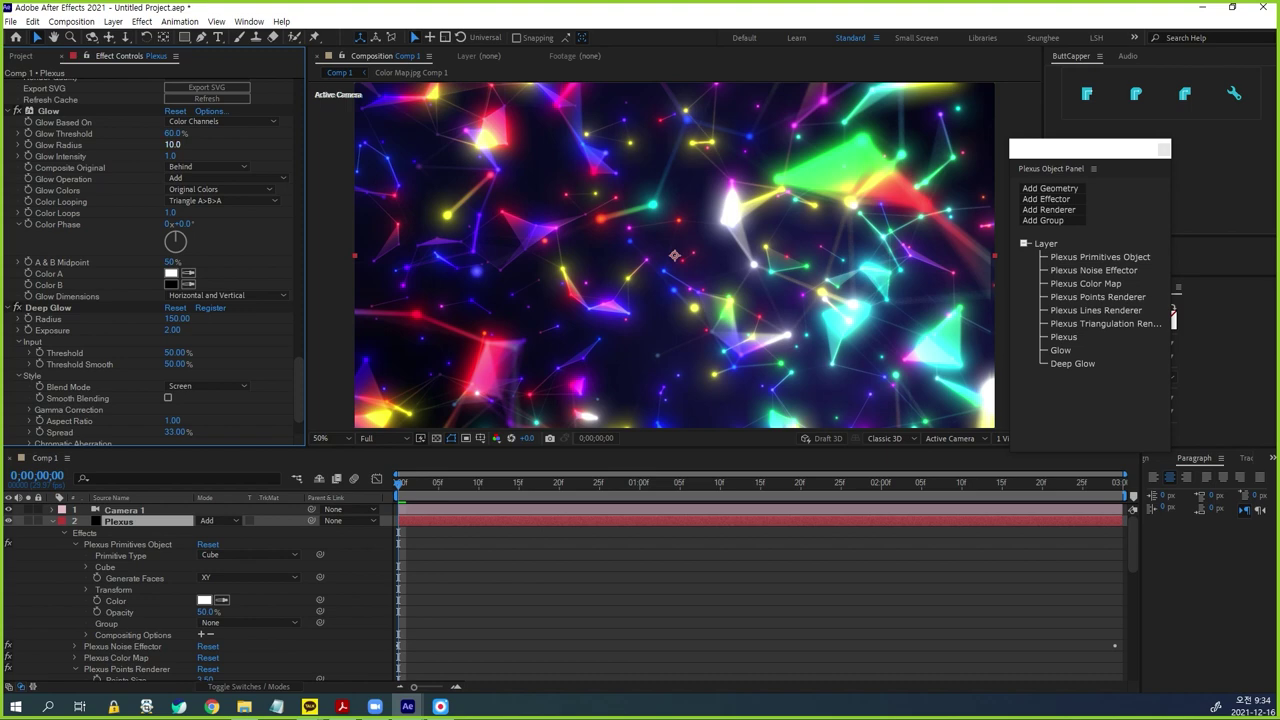
left_click(171, 156)
type("0.2")
key("Return")
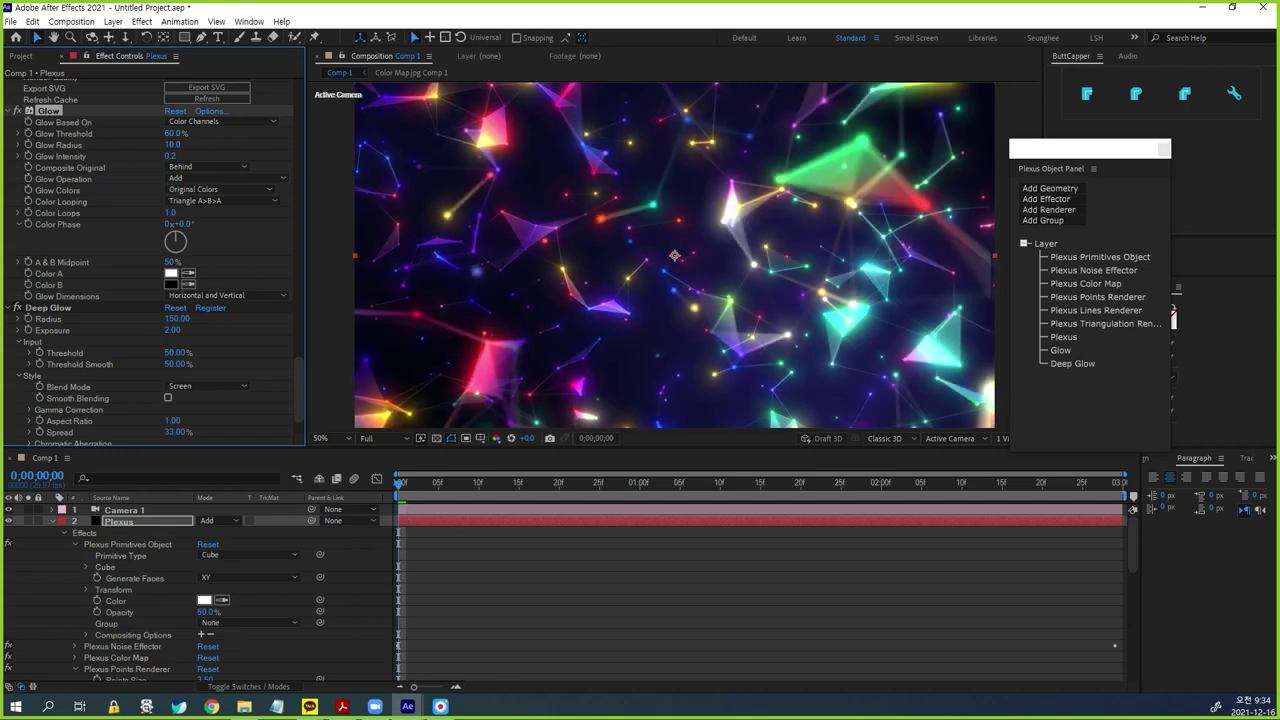
key("space")
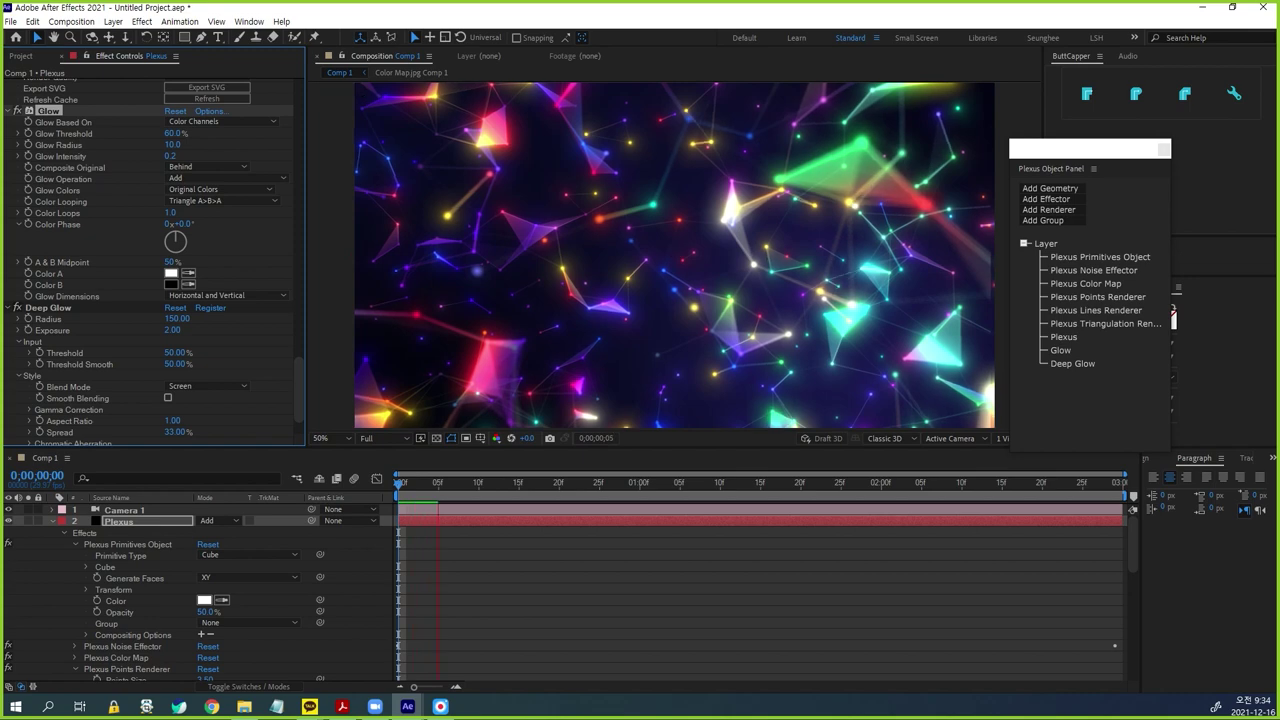
key("space")
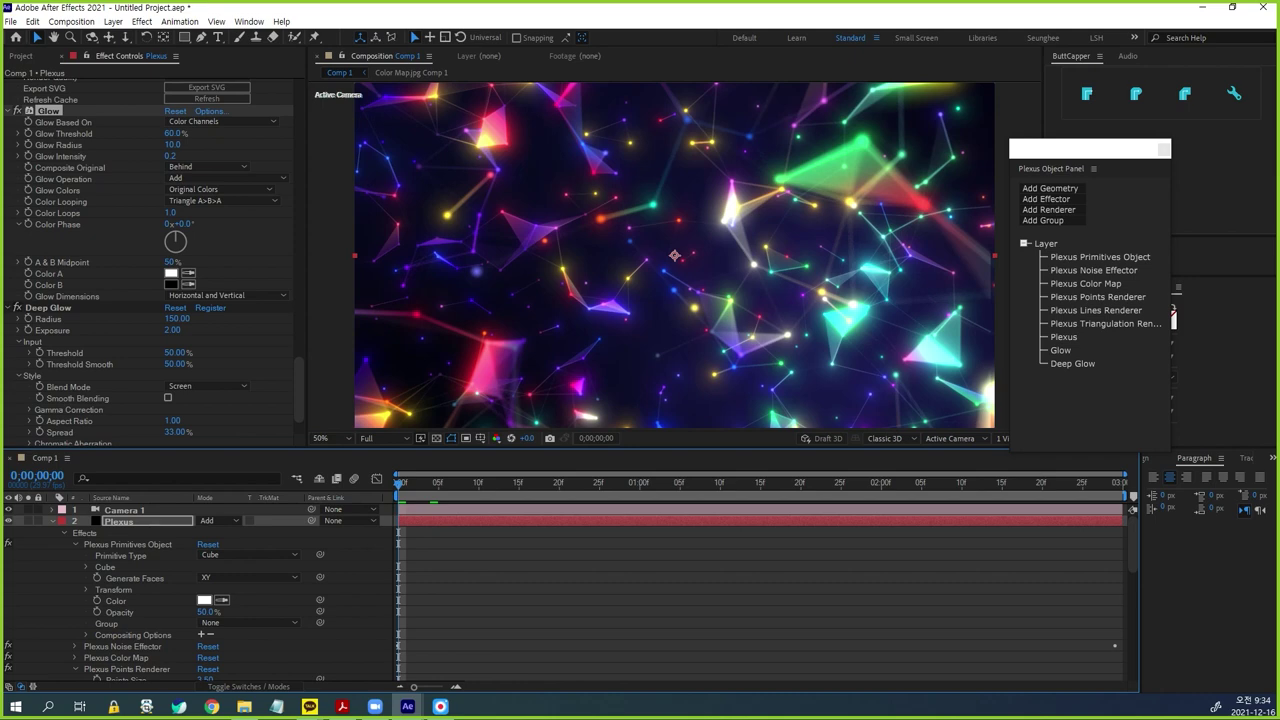
- Collapse the layer properties and add a text layer reading PLEXUS near the composition's lower-left corner
key("u")
key("F2")
key("ctrl+t")
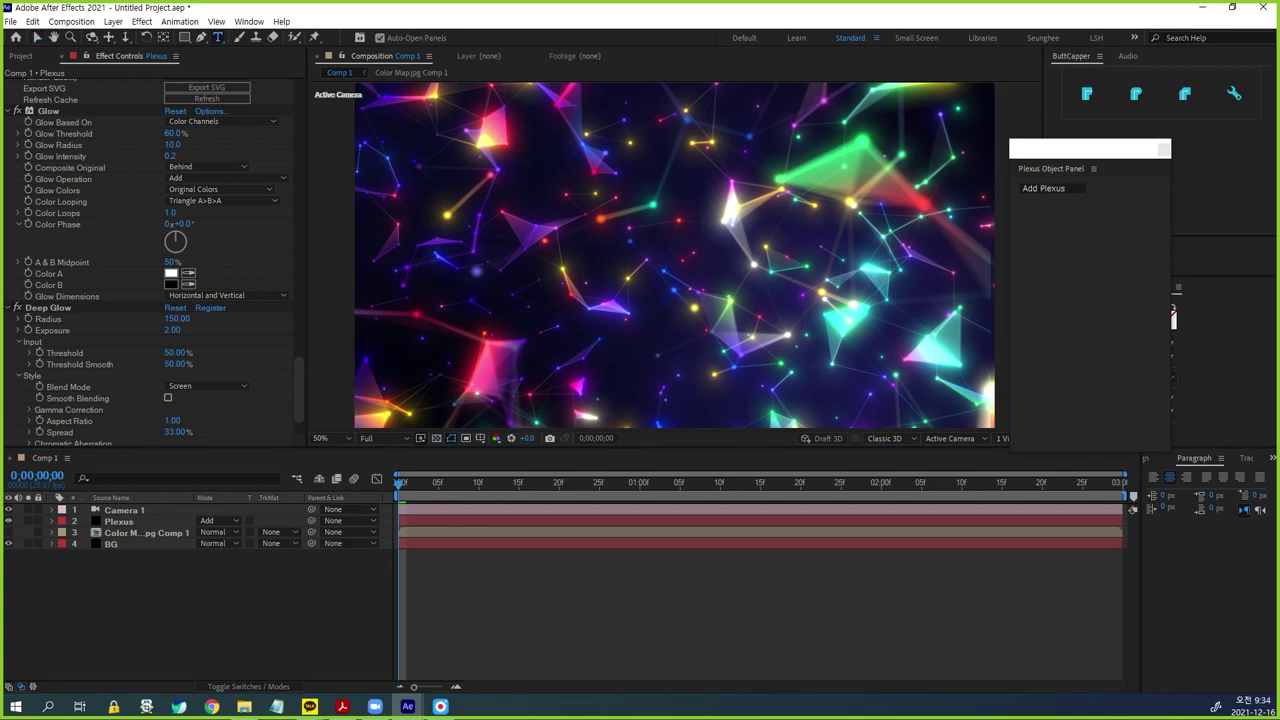
left_click(675, 256)
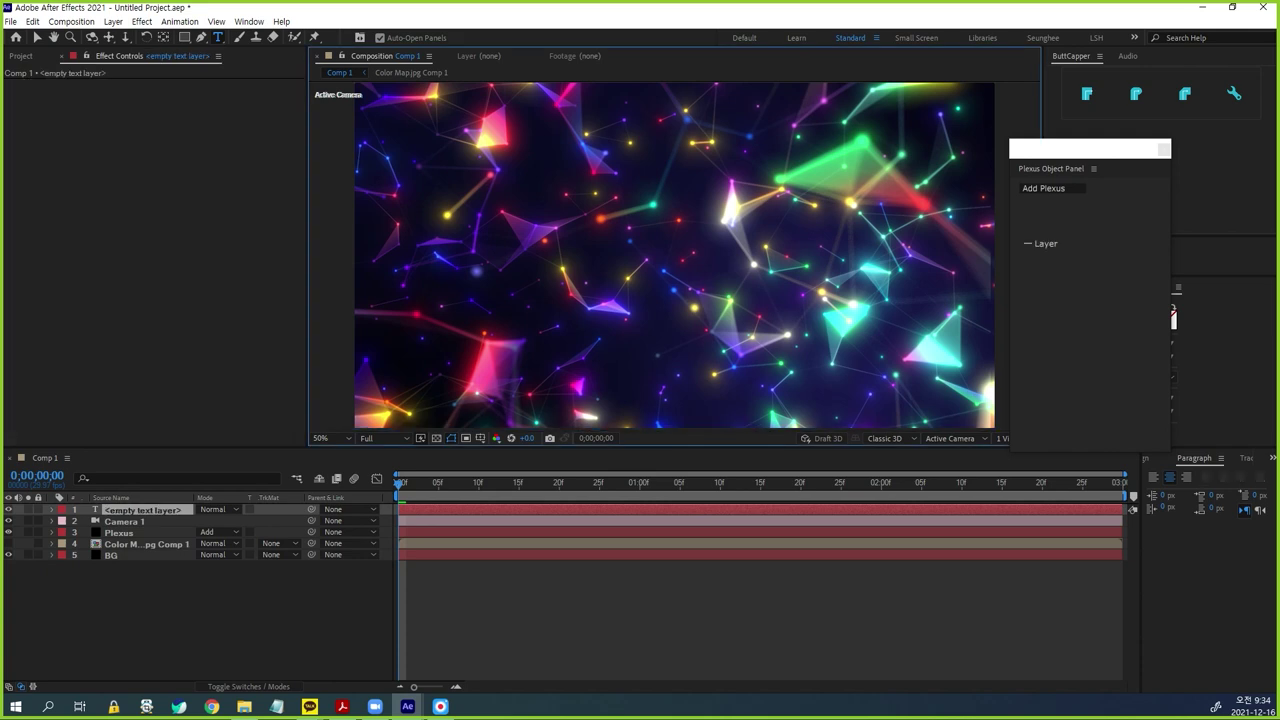
type("PLEXUS")
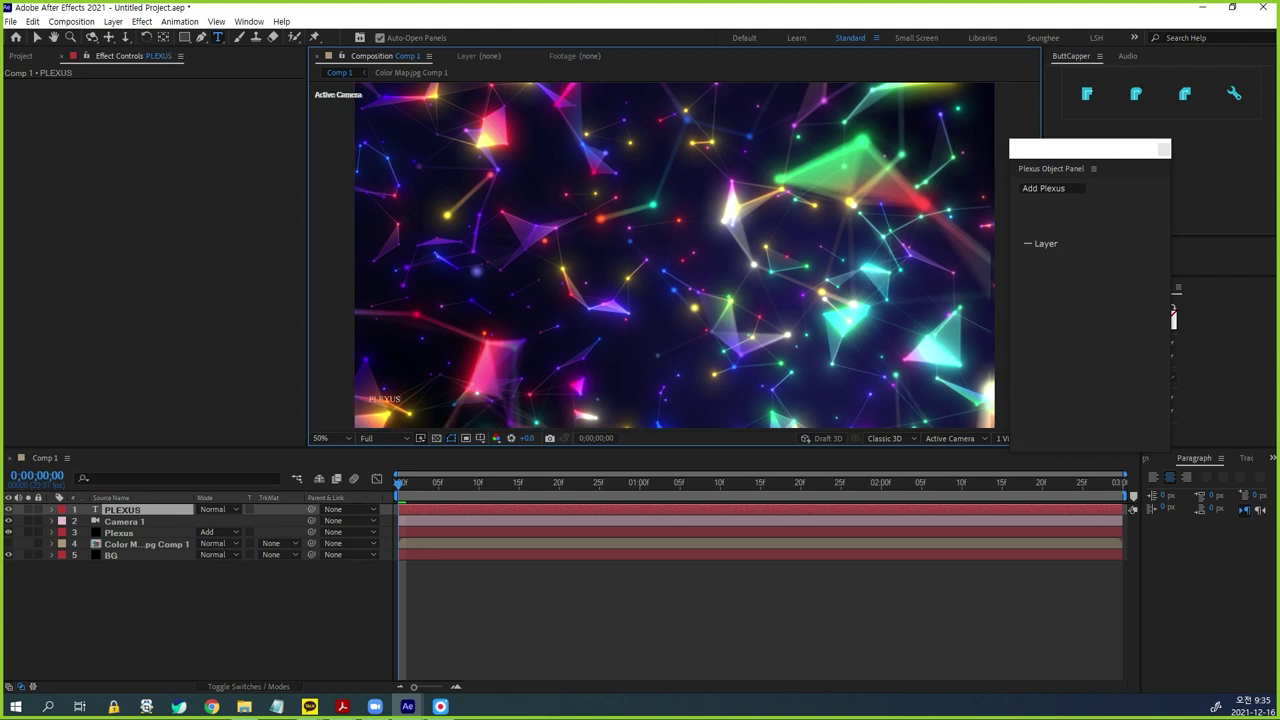
- Select the PLEXUS text layer and move the floating Plexus Object Panel away so the Character settings are uncovered
left_click(122, 510)
scroll(675, 256, "up", 2)
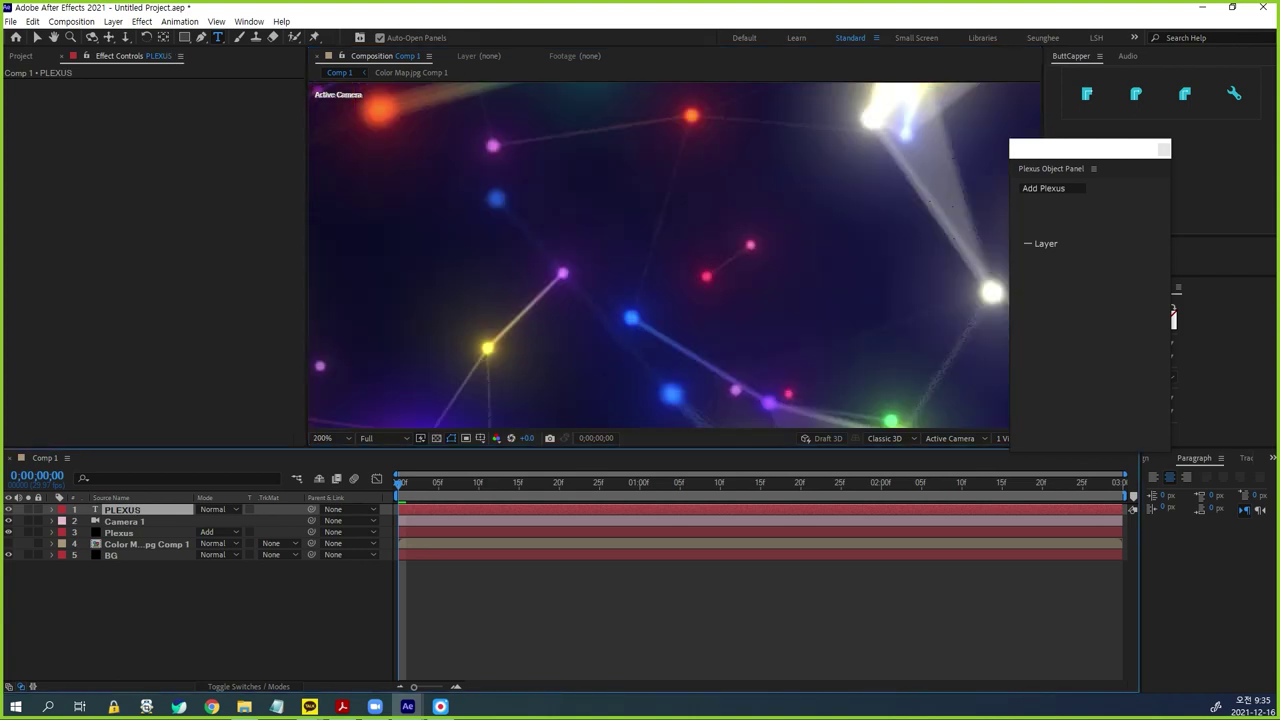
left_click(54, 37)
left_click_drag(430, 375, 890, 140)
left_click_drag(430, 405, 959, 55)
key("v")
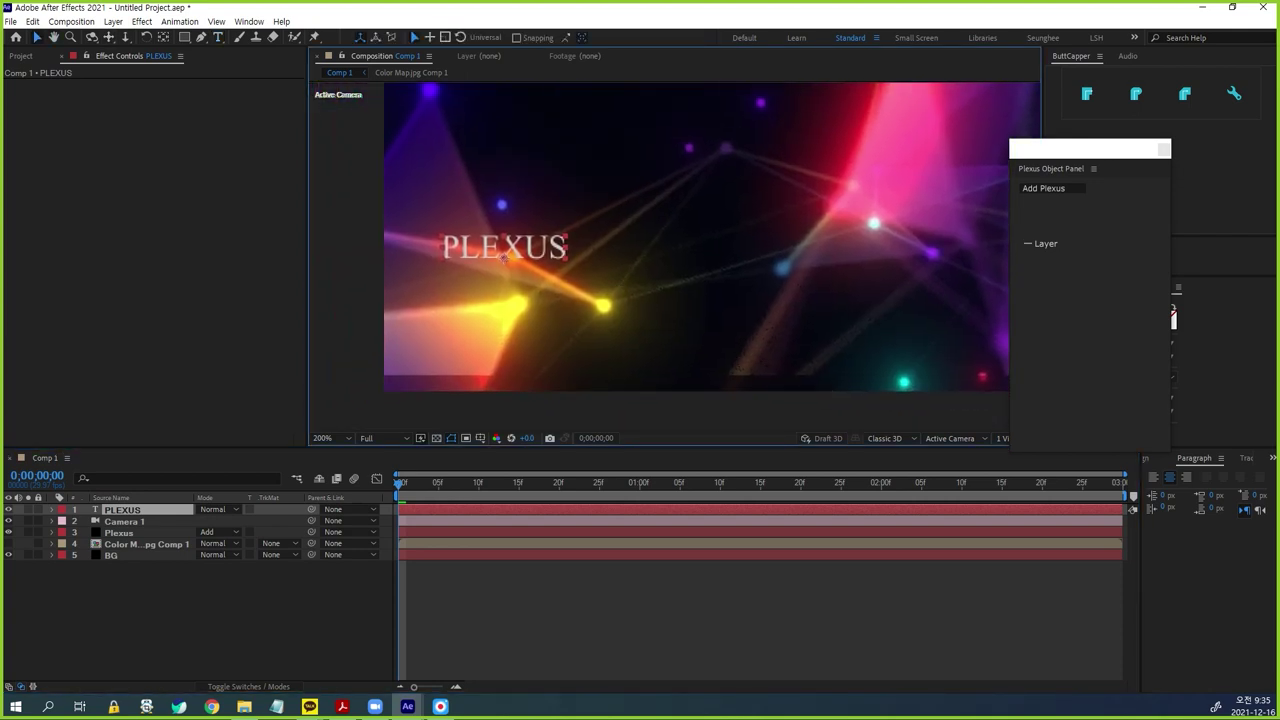
left_click_drag(1080, 149, 2, 220)
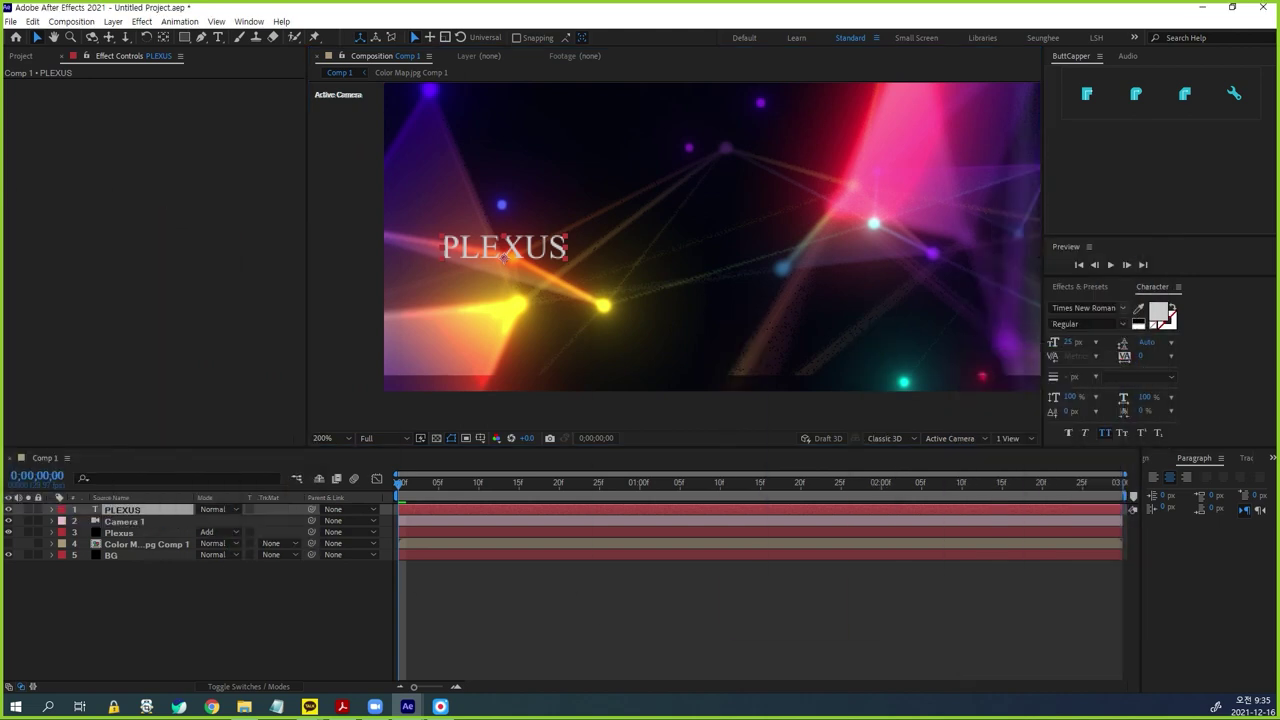
- Change the PLEXUS text's font to the favorite Noto Sans CJK KR in the Medium style
left_click(1085, 308)
key("alt+Down")
left_click(1048, 325)
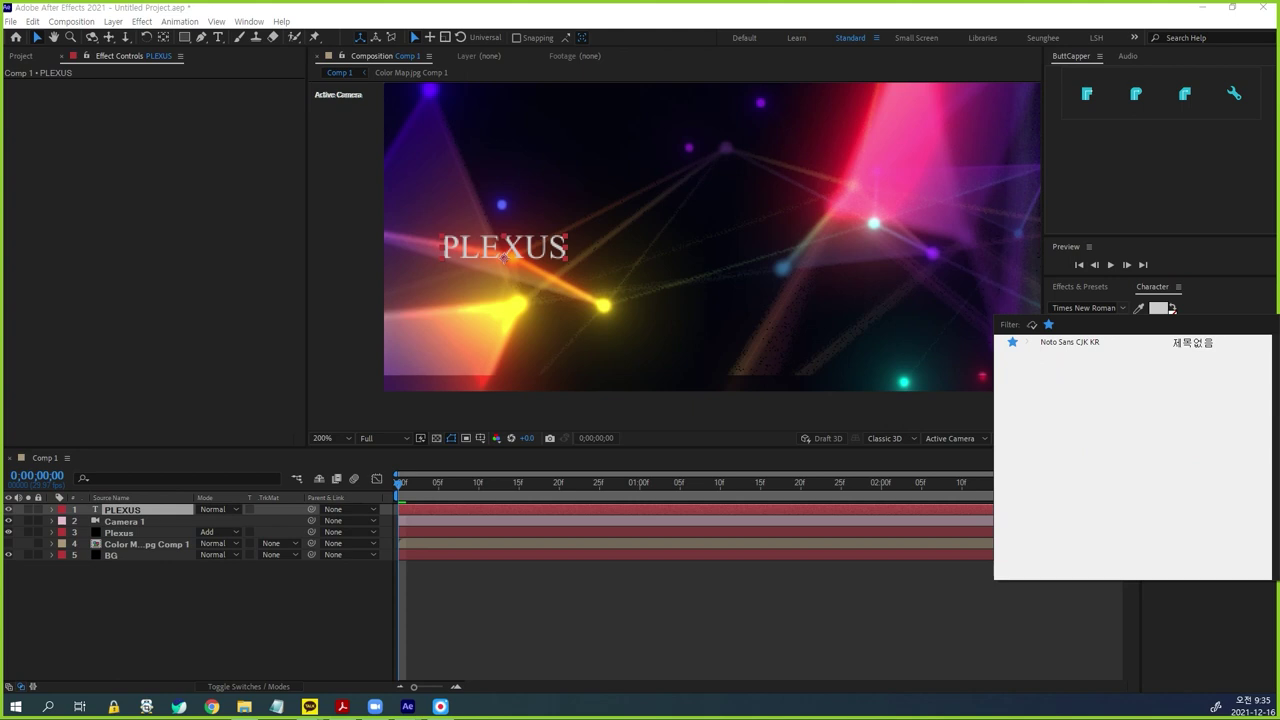
left_click(1070, 342)
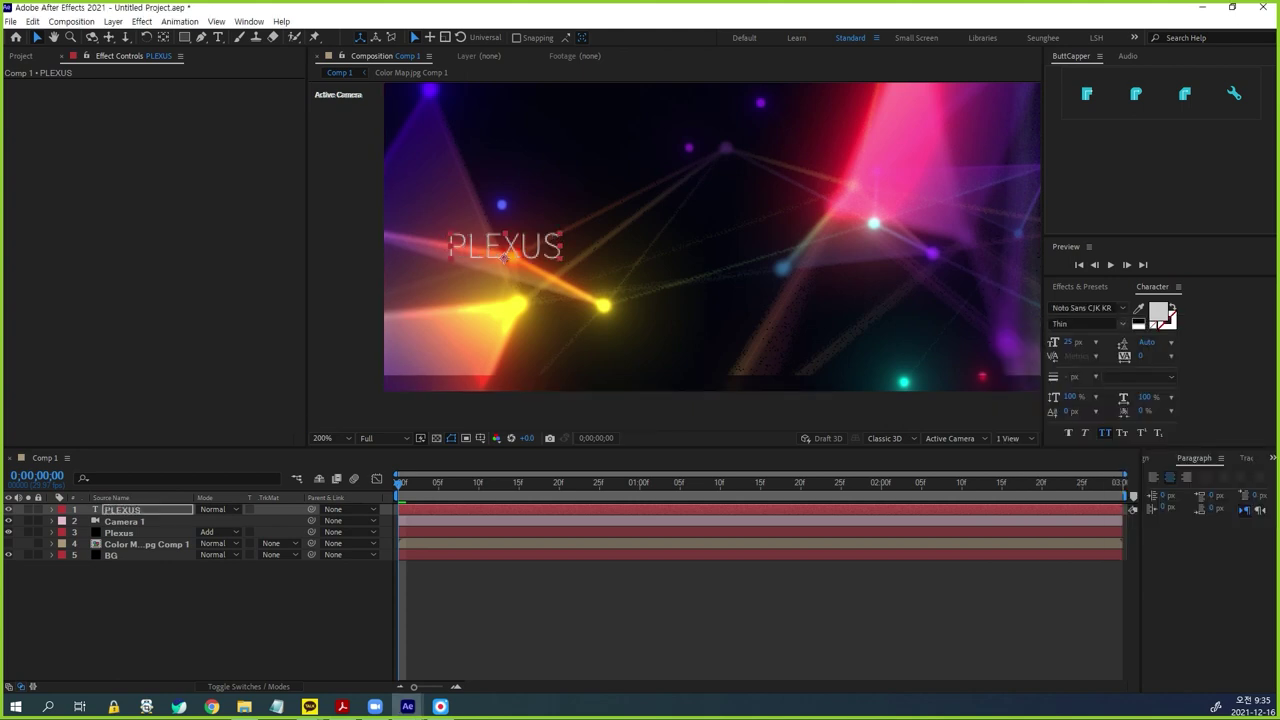
left_click(1122, 324)
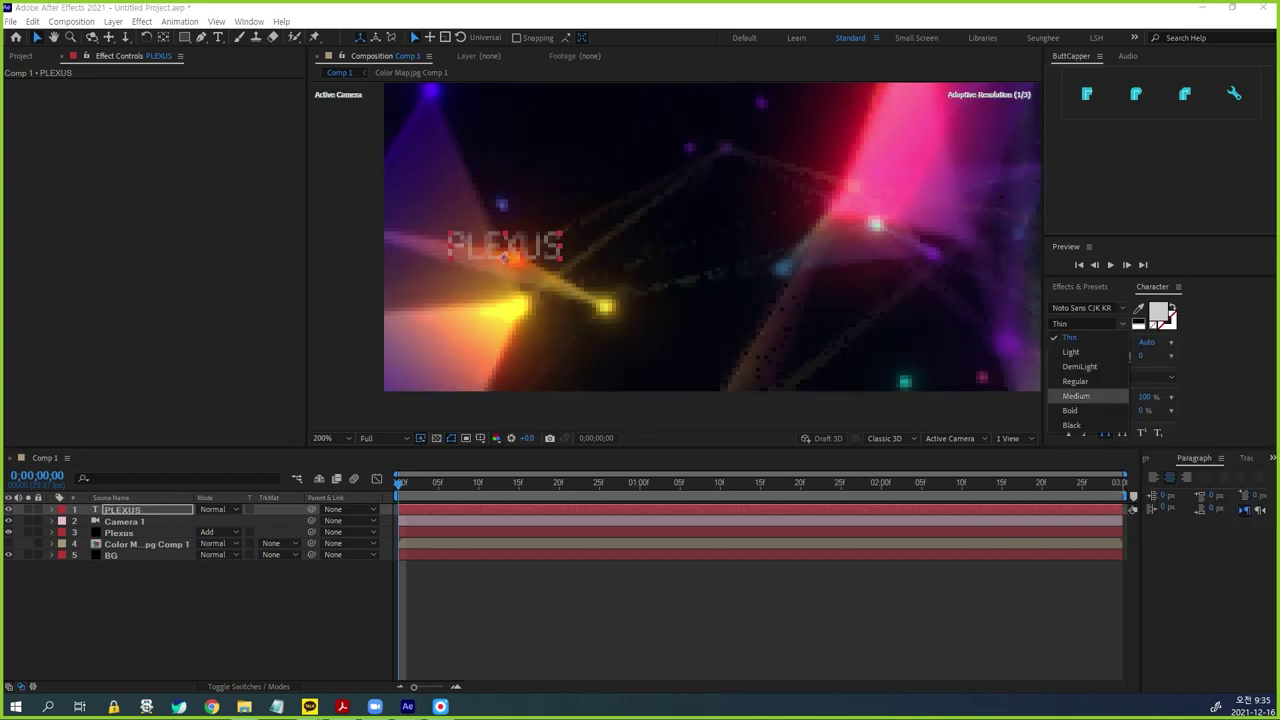
key("Return")
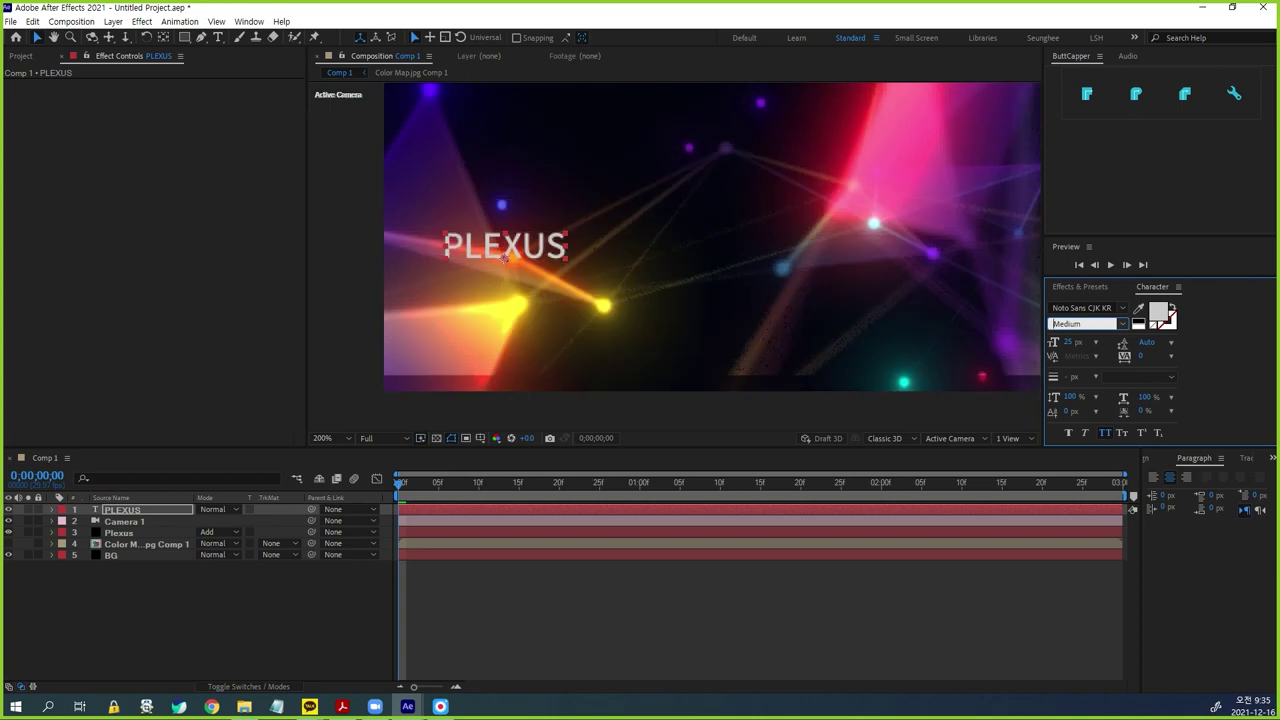
key("alt+Down")
key("Return")
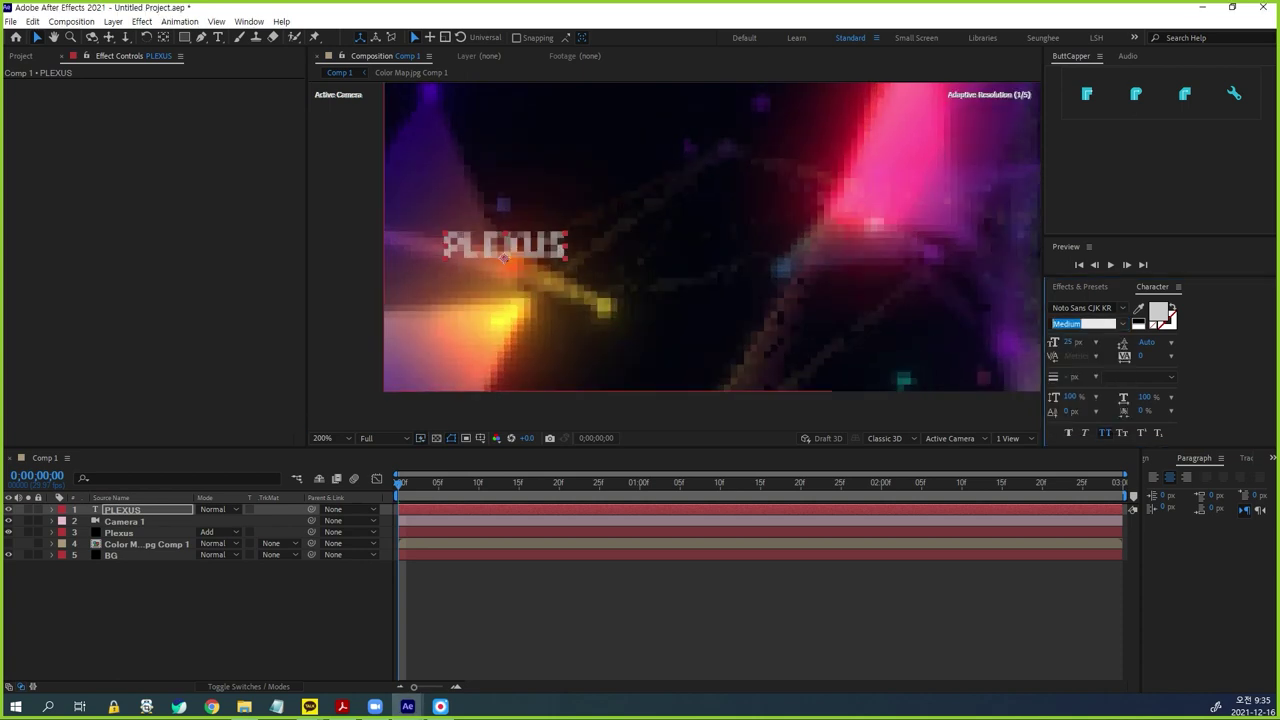
- Move the PLEXUS text down, closer to the composition's lower-left corner, and deselect it
left_click_drag(504, 258, 518, 333)
left_click(124, 510)
left_click(240, 620)
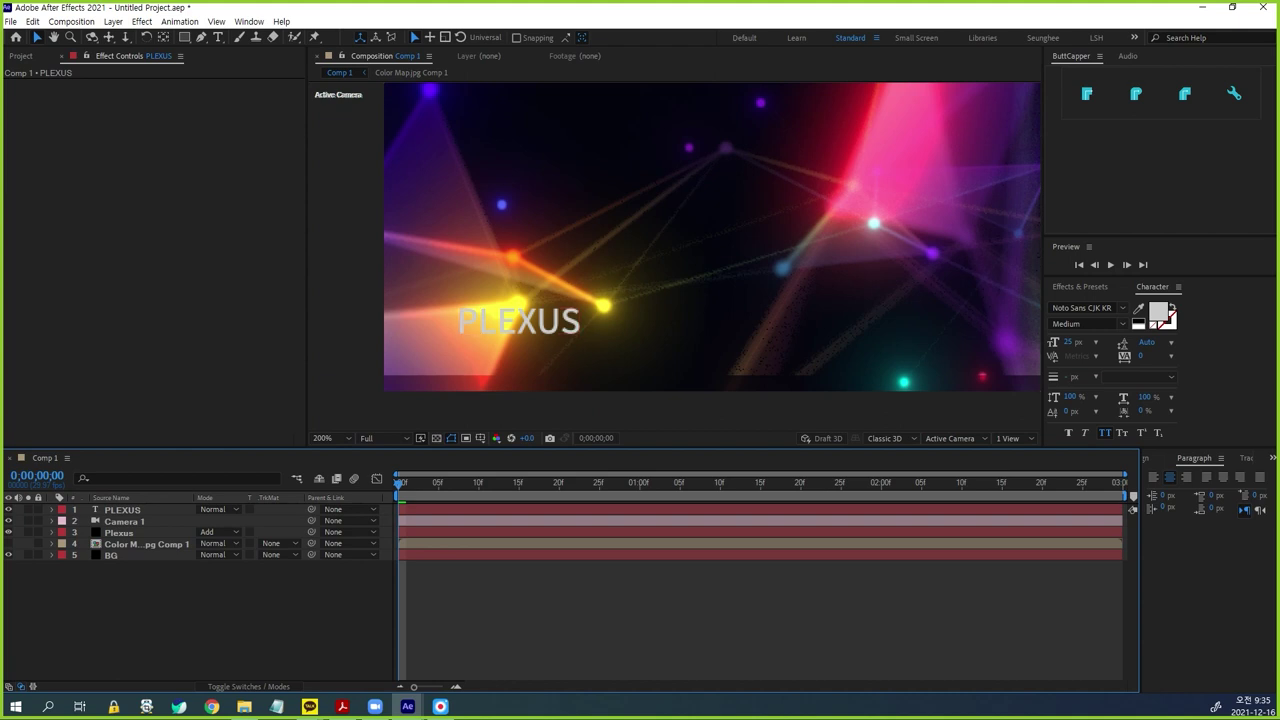
- Duplicate the PLEXUS text layer and place the copy beside the original on the same baseline, leaving a gap between them
left_click(518, 333)
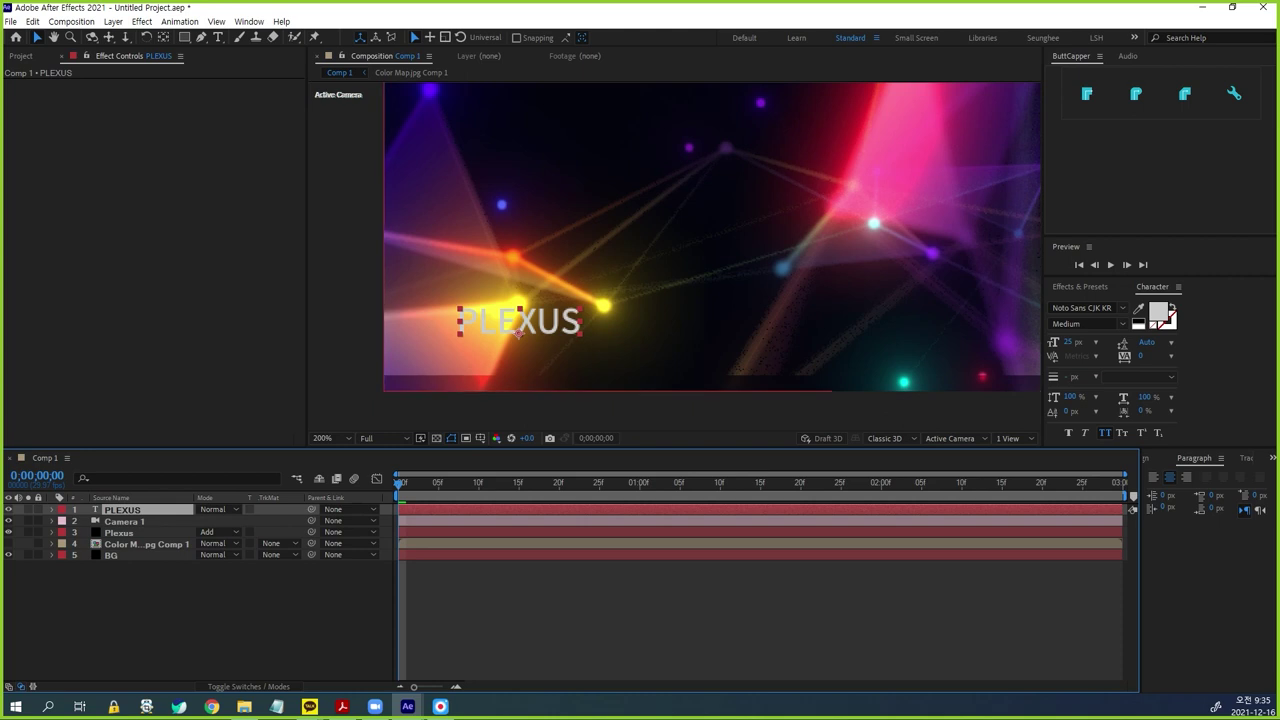
key("ctrl+d")
left_click_drag(518, 333, 708, 333)
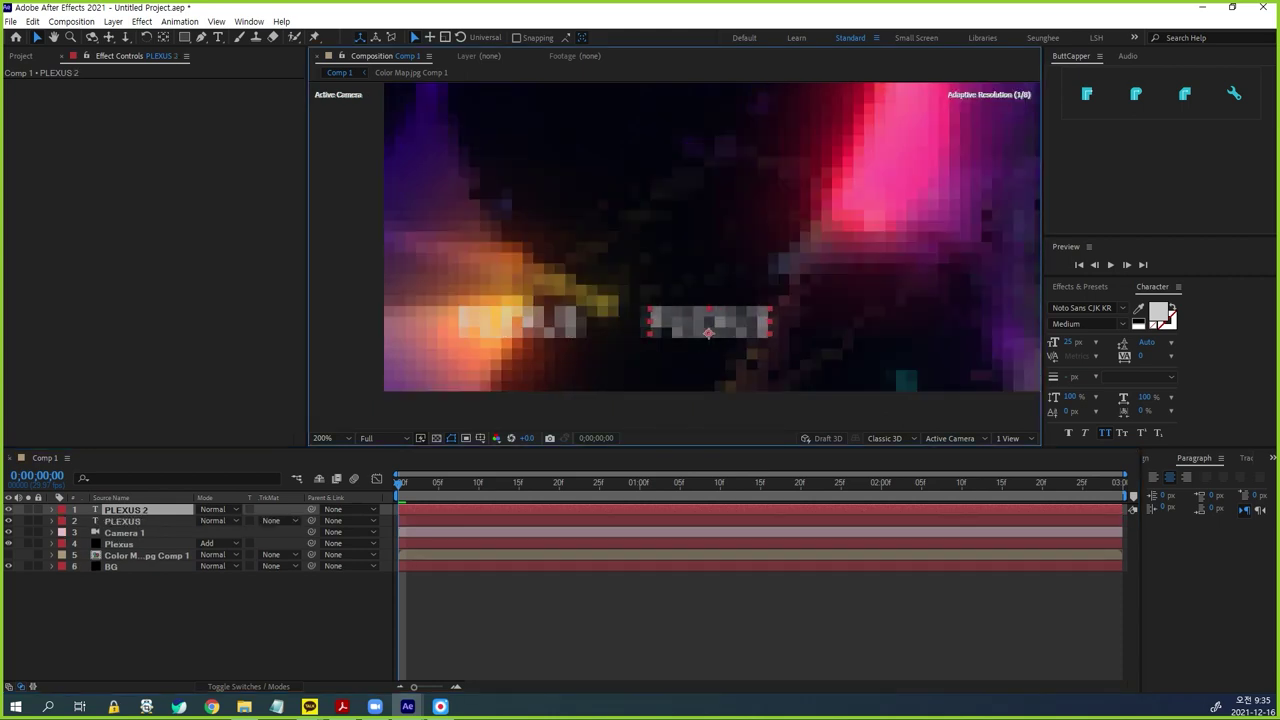
left_click(690, 622)
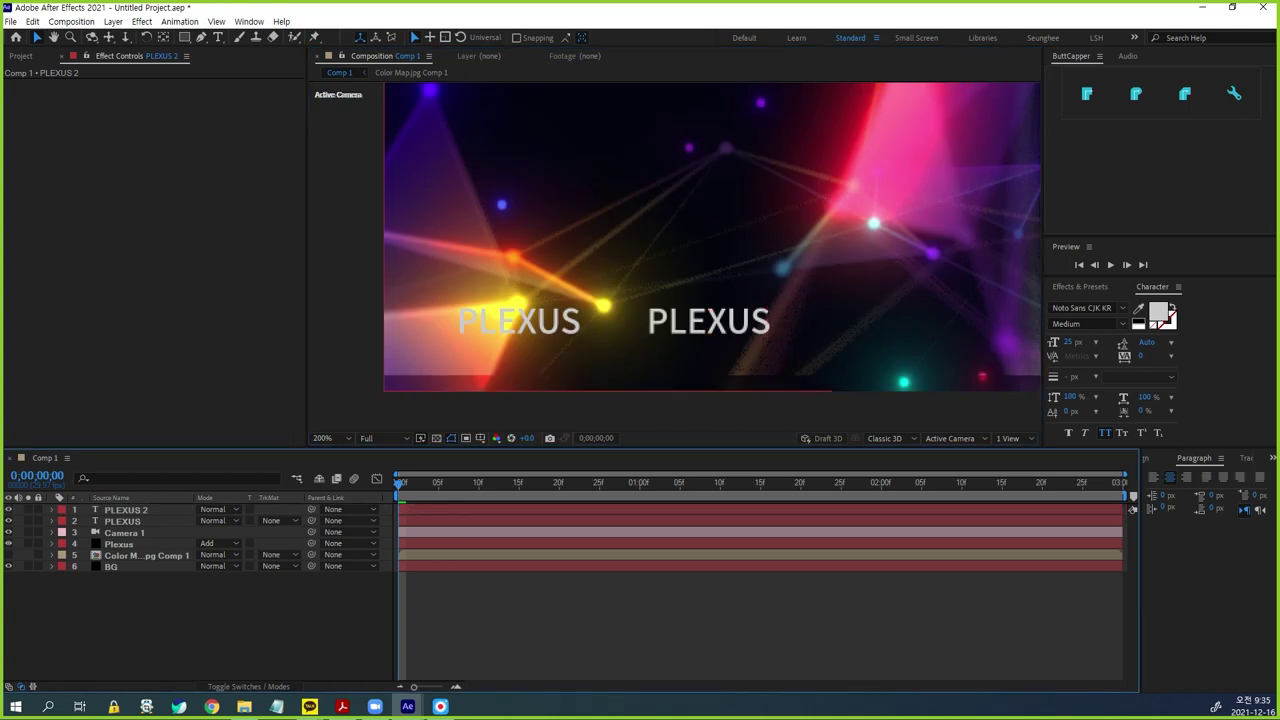
- Draw a short vertical line in the gap between the two PLEXUS texts with the Pen tool
left_click(201, 37)
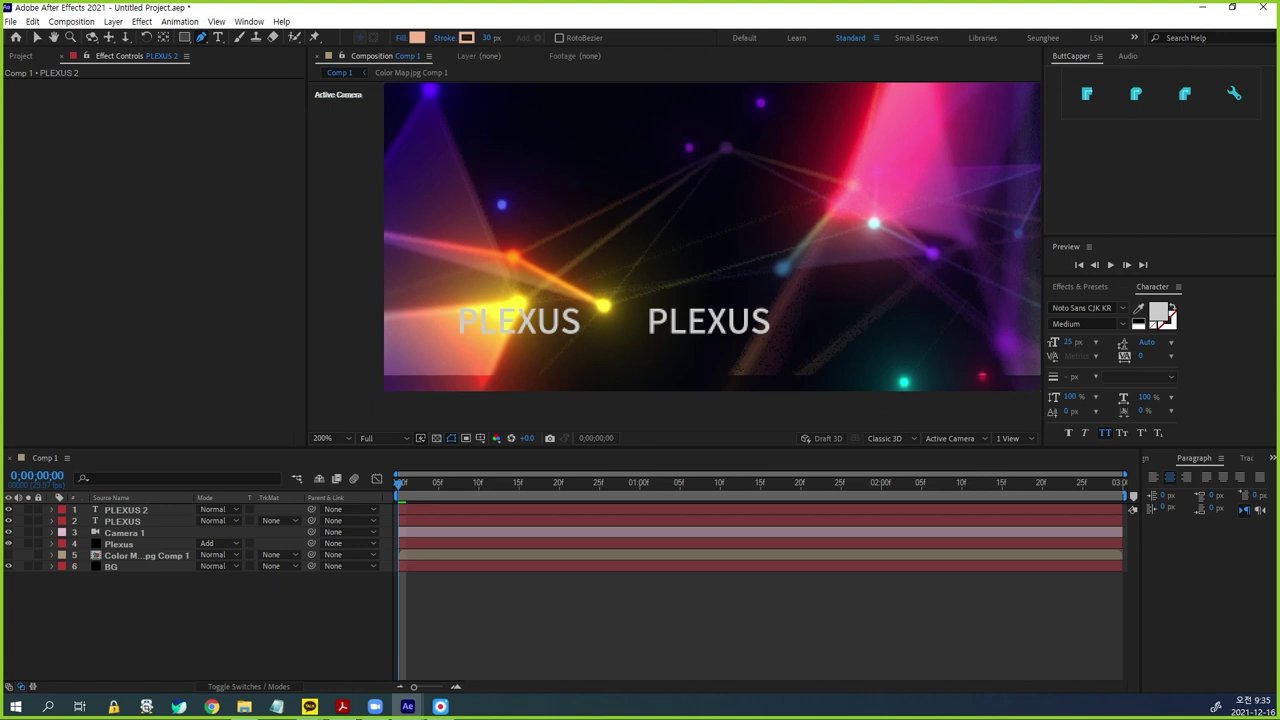
left_click(611, 295)
left_click(611, 350)
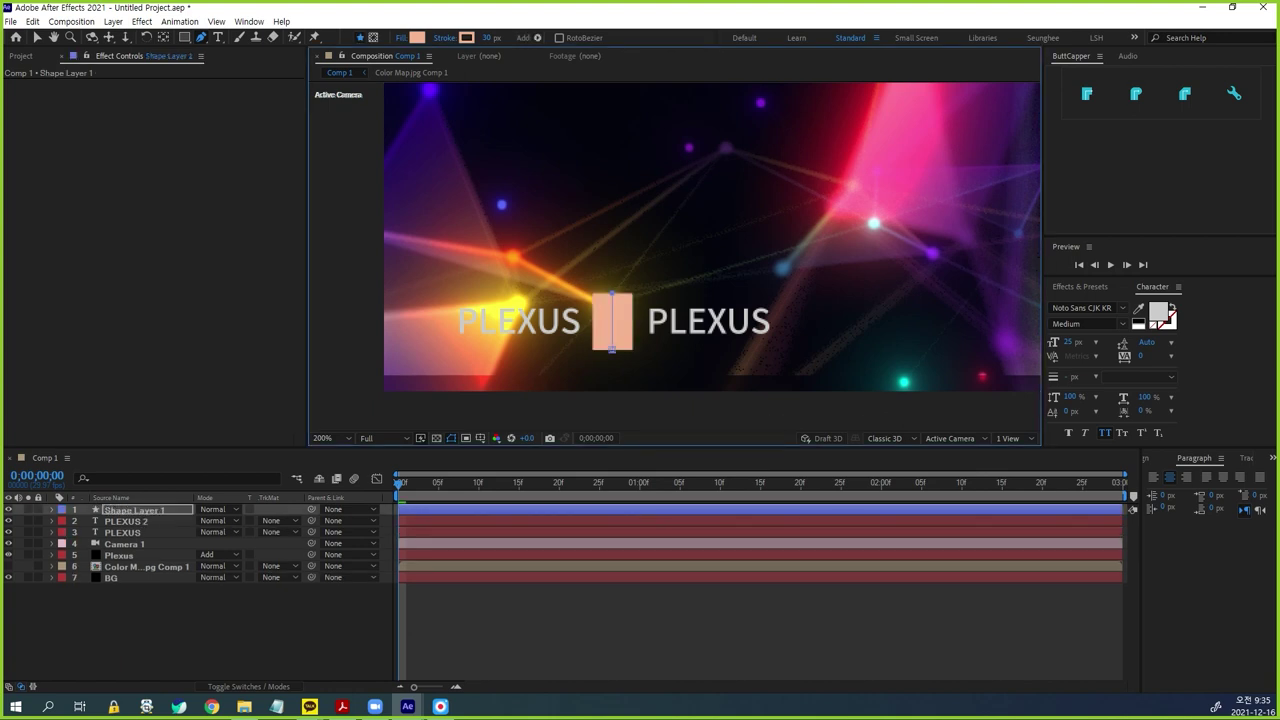
- Remove the divider line's fill and set its stroke color to FF0000
left_click(401, 38)
left_click(398, 207)
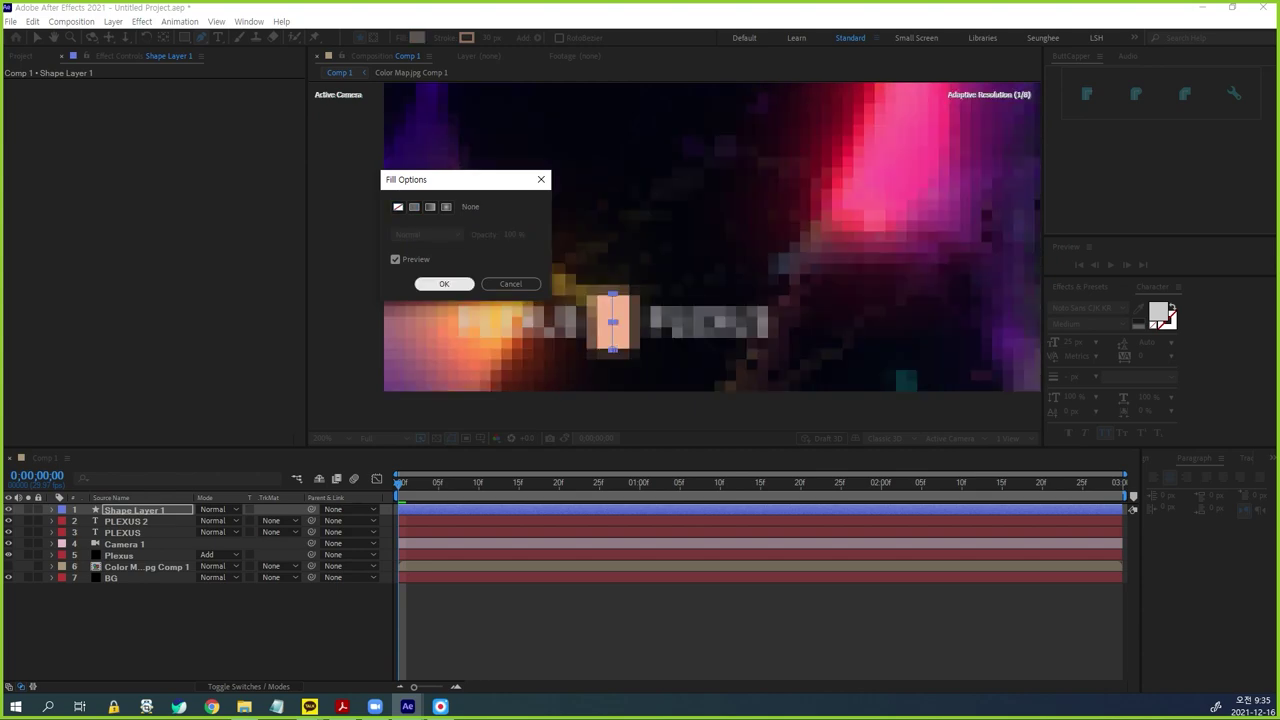
key("Return")
left_click(466, 37)
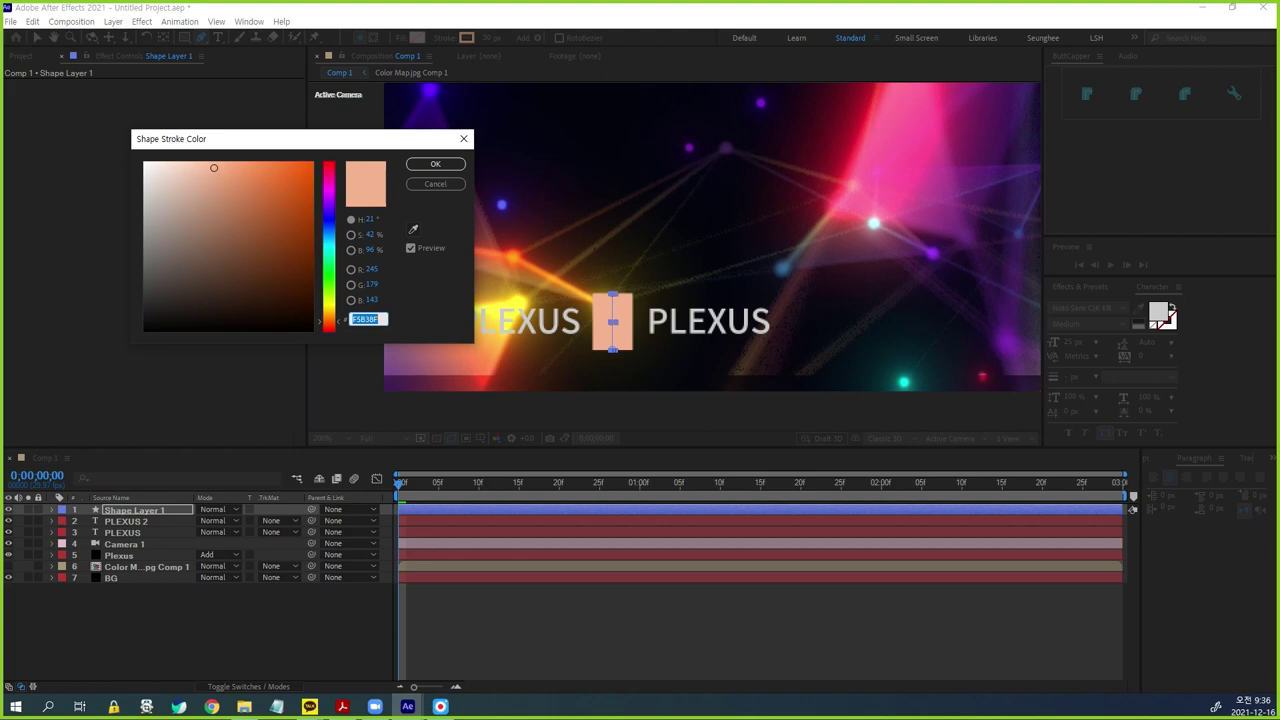
type("FF0000")
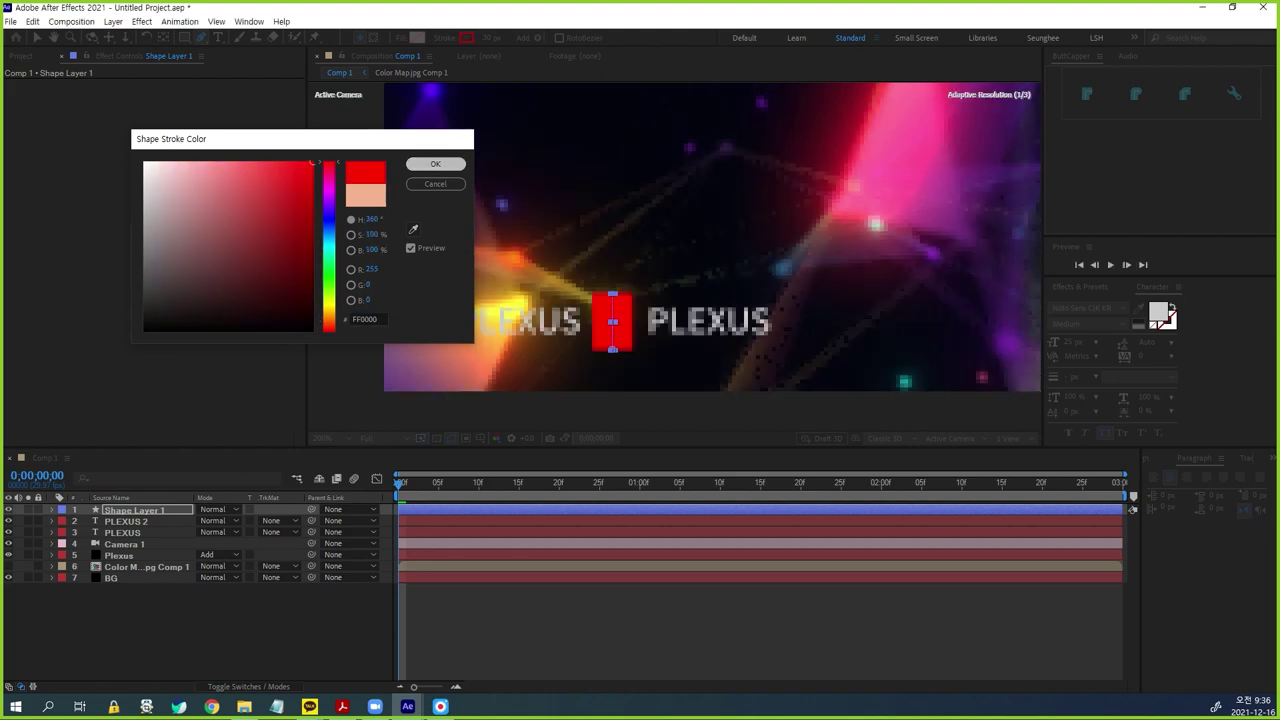
key("Return")
- Reduce the divider line's stroke width to 5 px, deselect the layer and return to the Selection tool
left_click_drag(488, 38, 456, 38)
left_click(486, 38)
type("10")
key("Return")
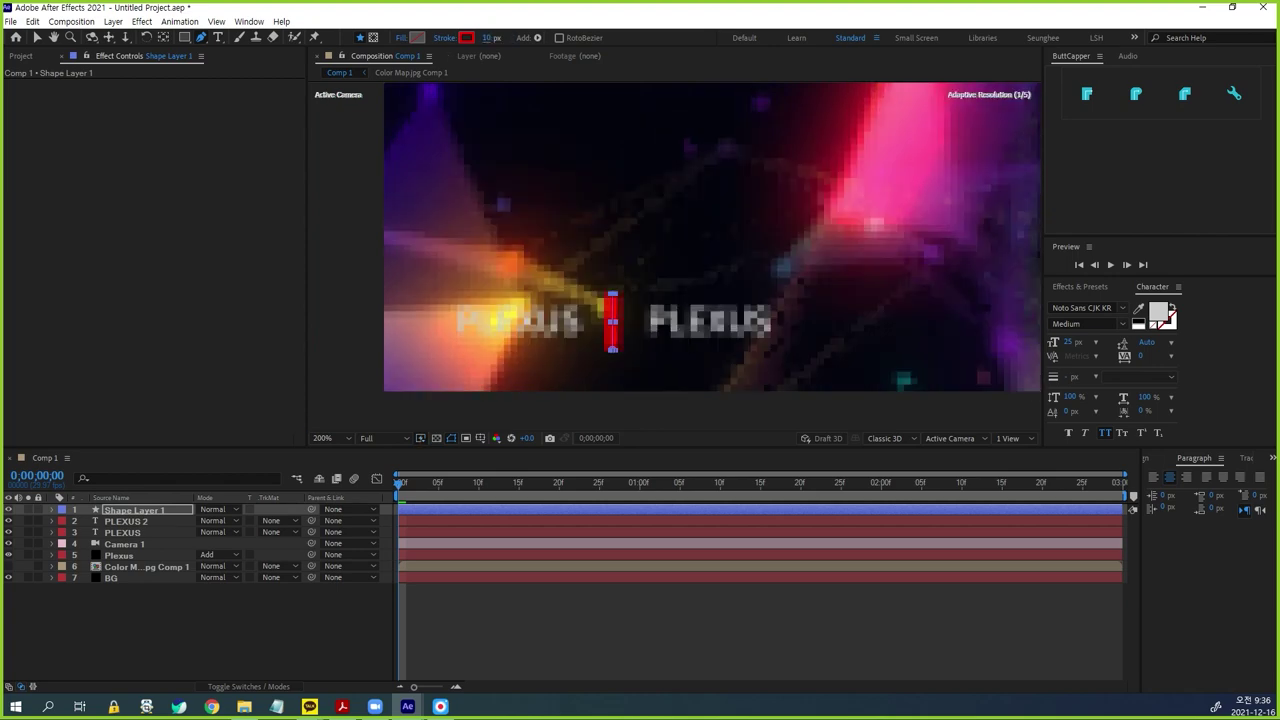
left_click(487, 38)
type("5")
key("Return")
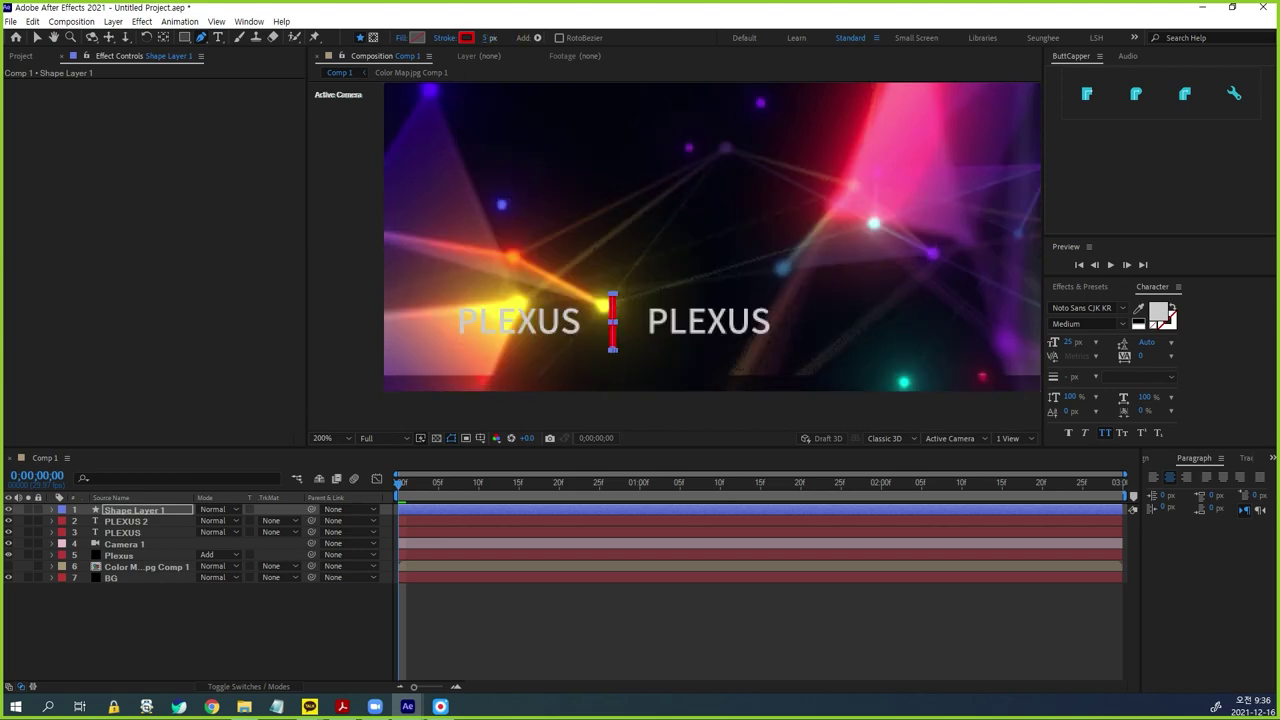
left_click(480, 625)
left_click(37, 38)
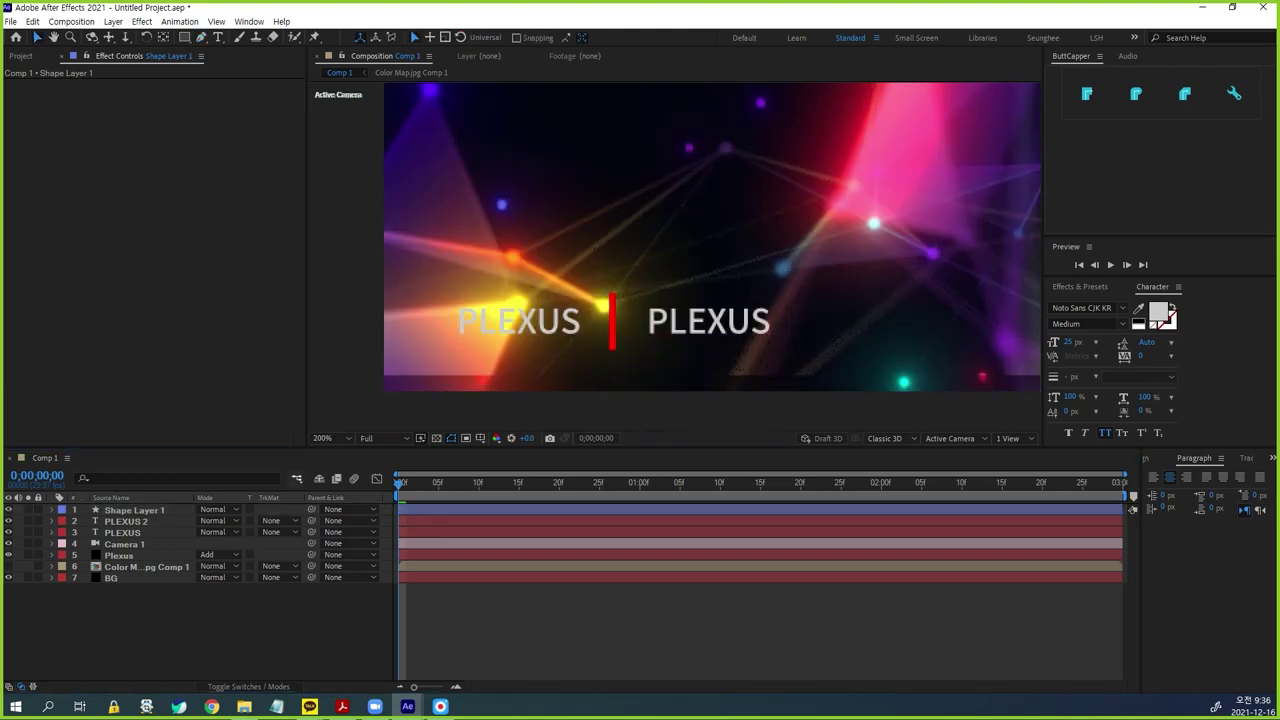
- Pre-compose the divider line and both PLEXUS text layers into a new composition named text
left_click(123, 533)
left_click(134, 510, "shift")
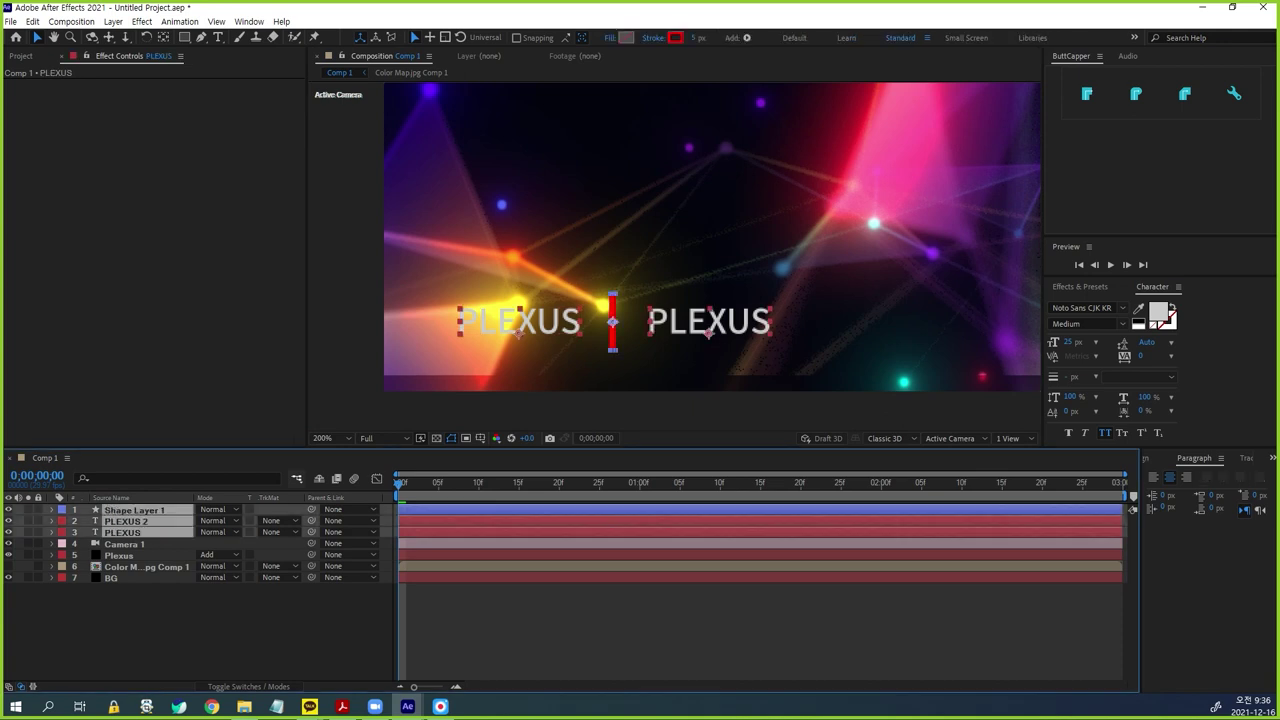
right_click(131, 510)
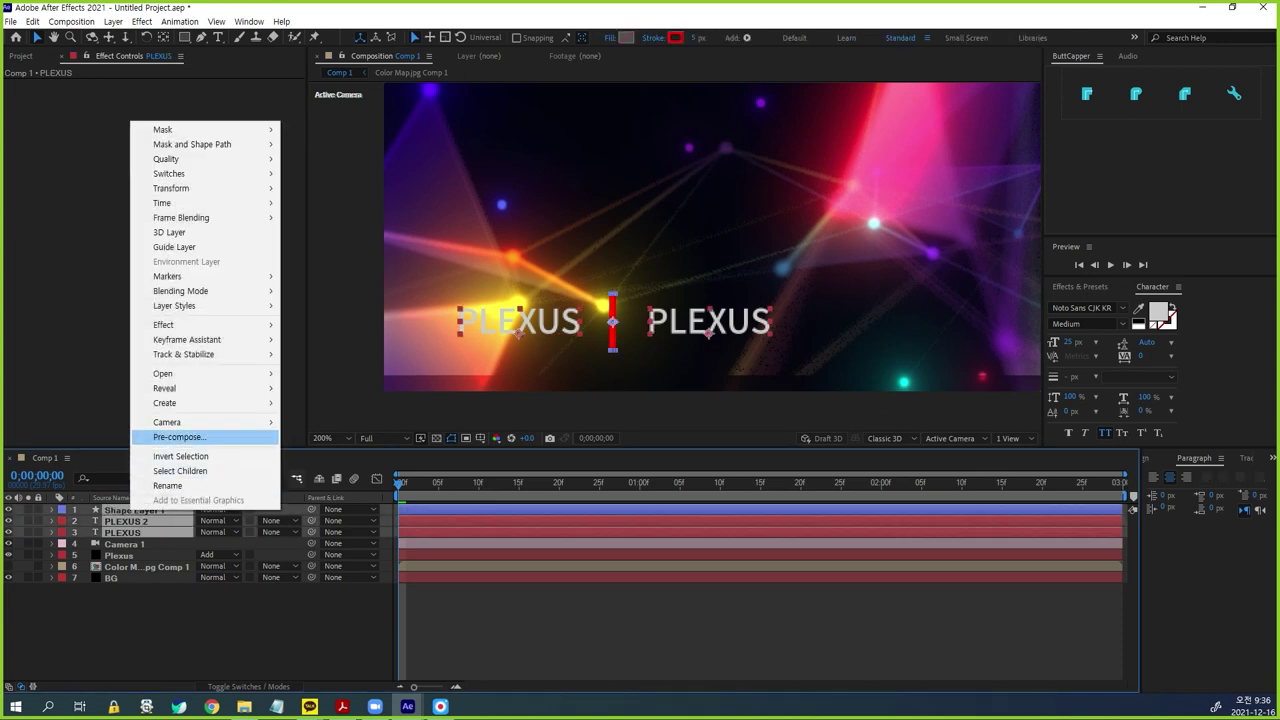
left_click(178, 437)
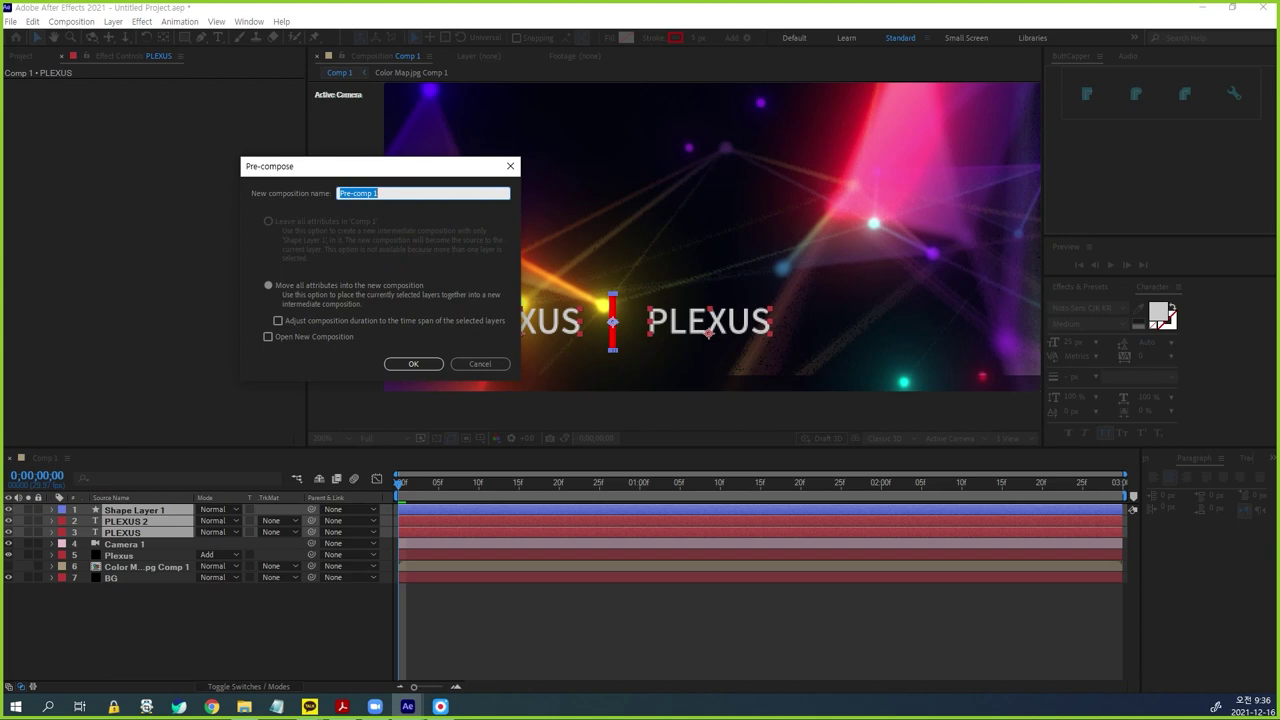
type("text")
key("Return")
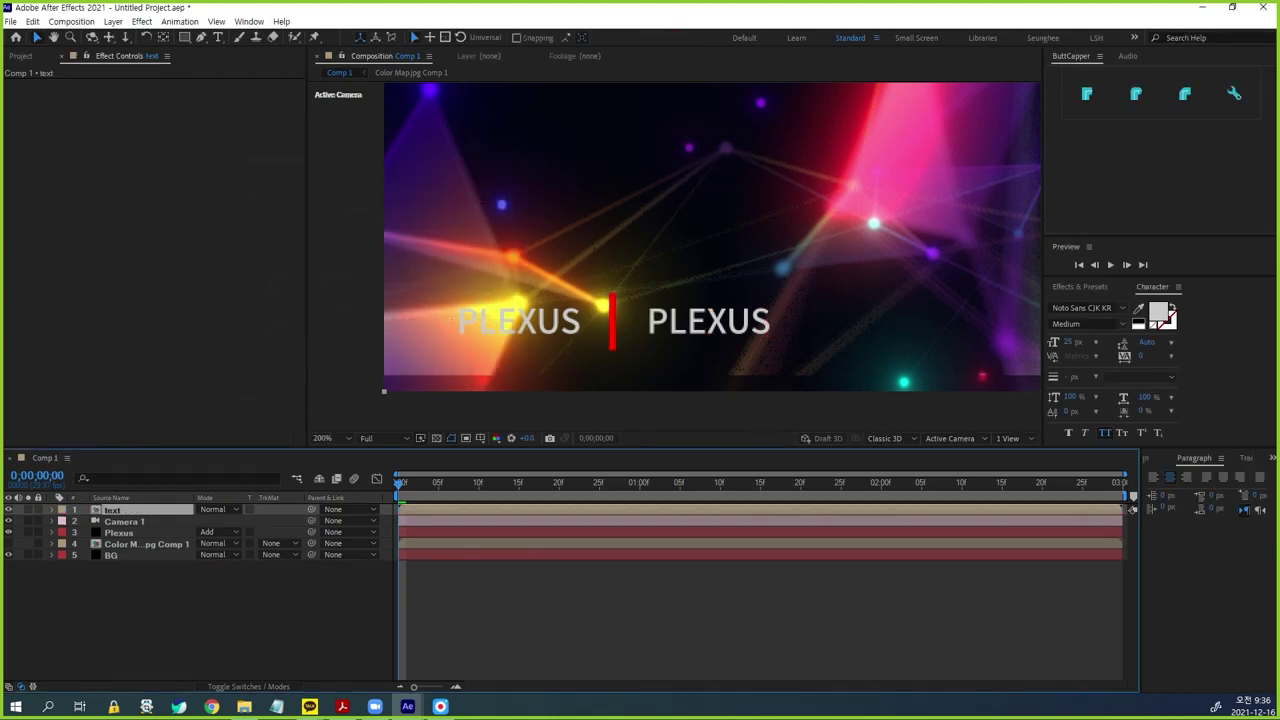
- Open the text composition and select the red divider line between the two words
double_click(113, 510)
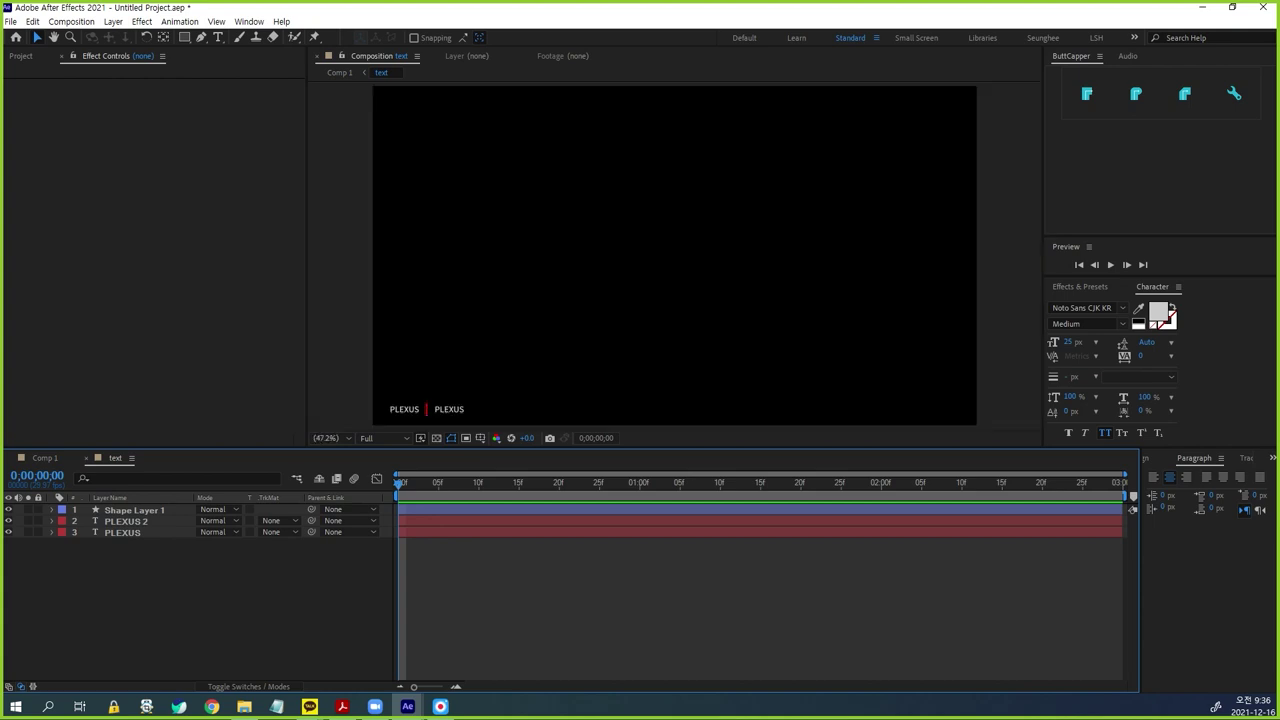
key("space")
left_click_drag(526, 321, 587, 251)
scroll(587, 251, "up", 2)
scroll(650, 260, "up", 2)
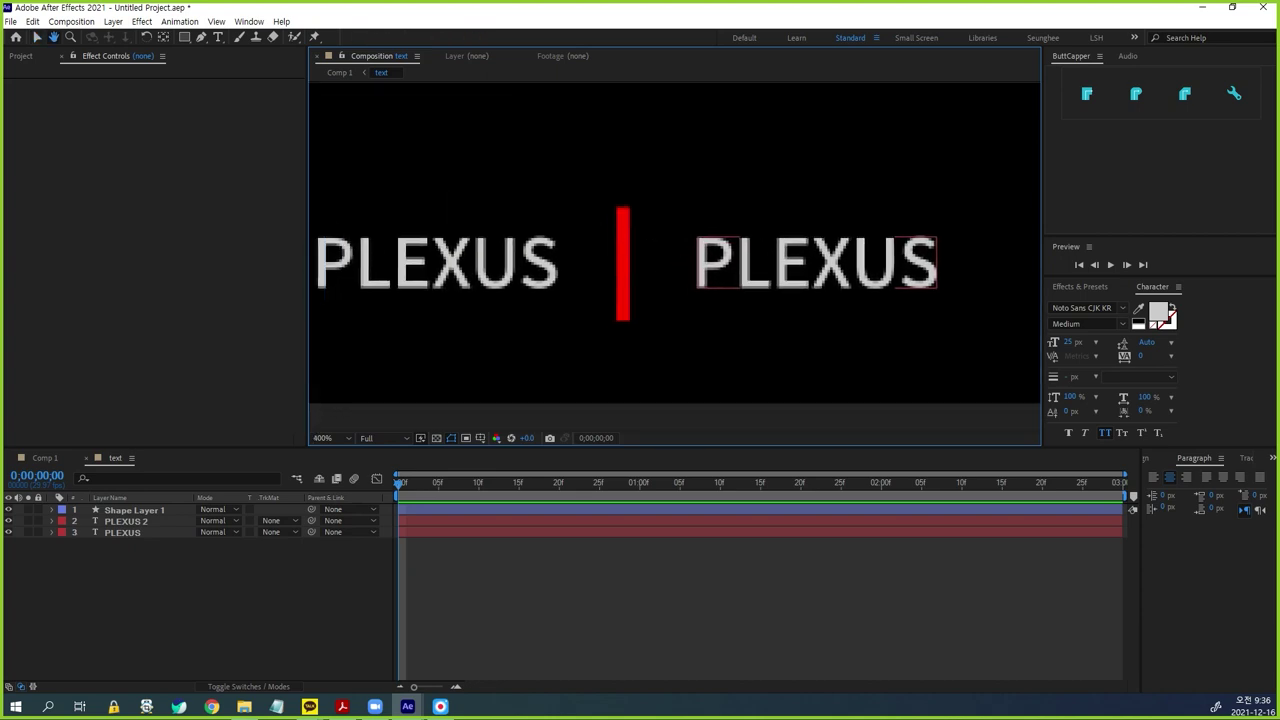
left_click(648, 262)
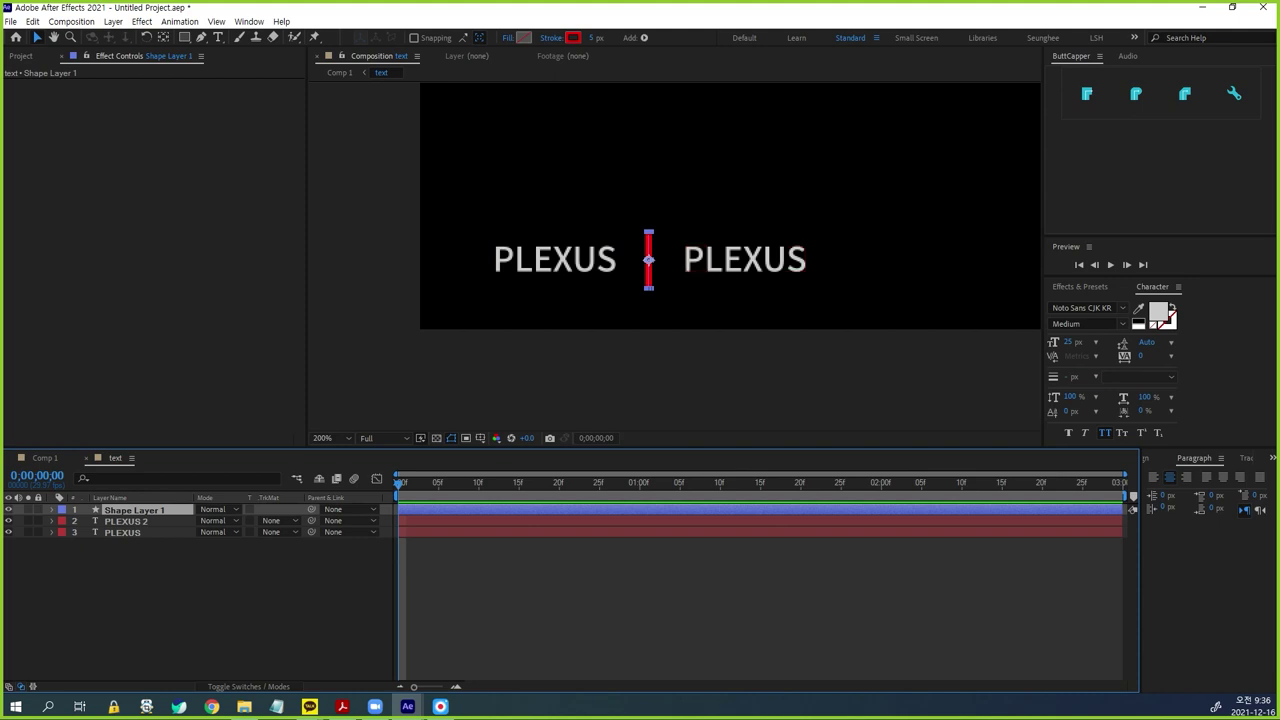
- Keyframe the divider line's Scale at 0;00;00;00 with unlinked proportions and the vertical value at 0%
left_click(52, 510)
left_click(63, 522)
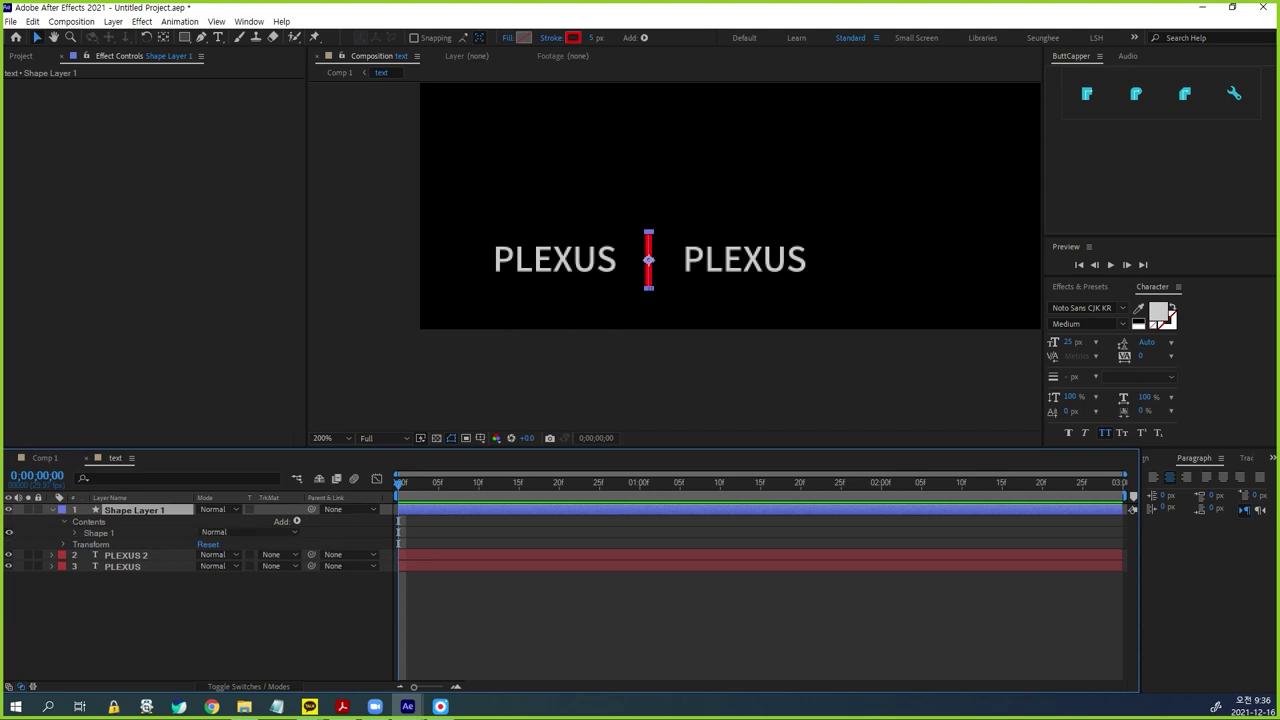
key("s")
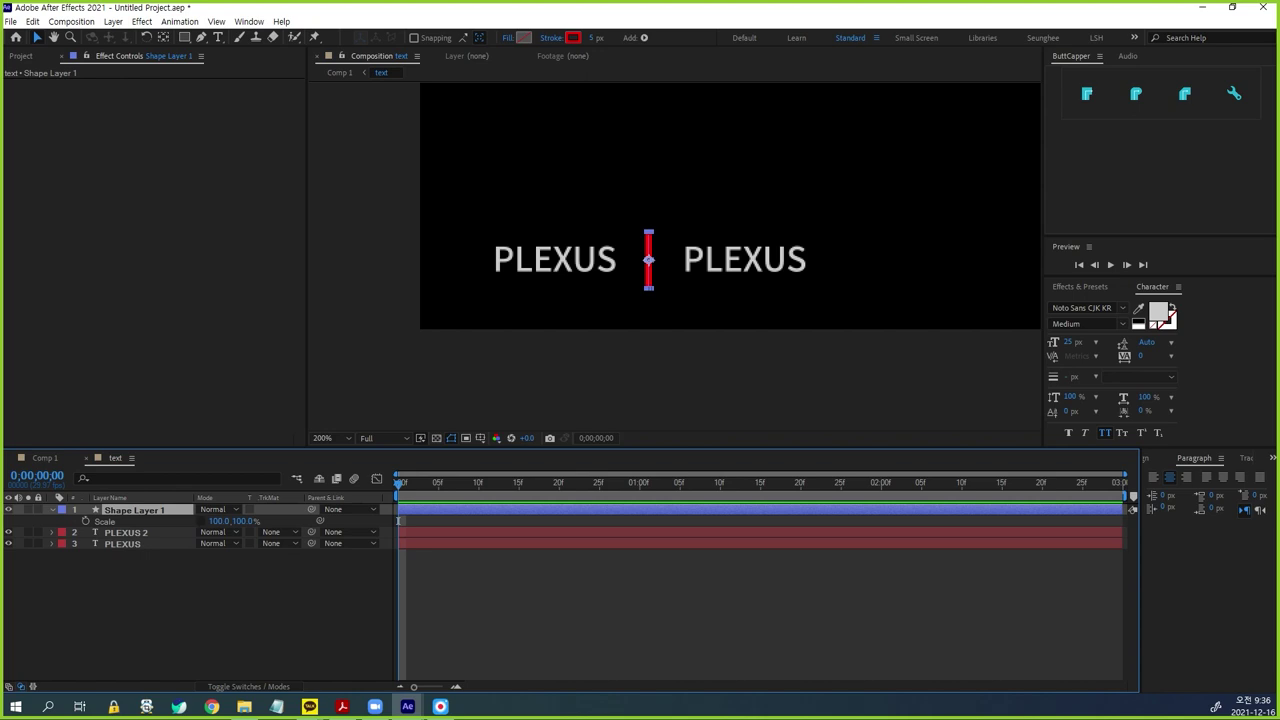
left_click(219, 521)
key("Return")
left_click(243, 521)
type("0")
key("Return")
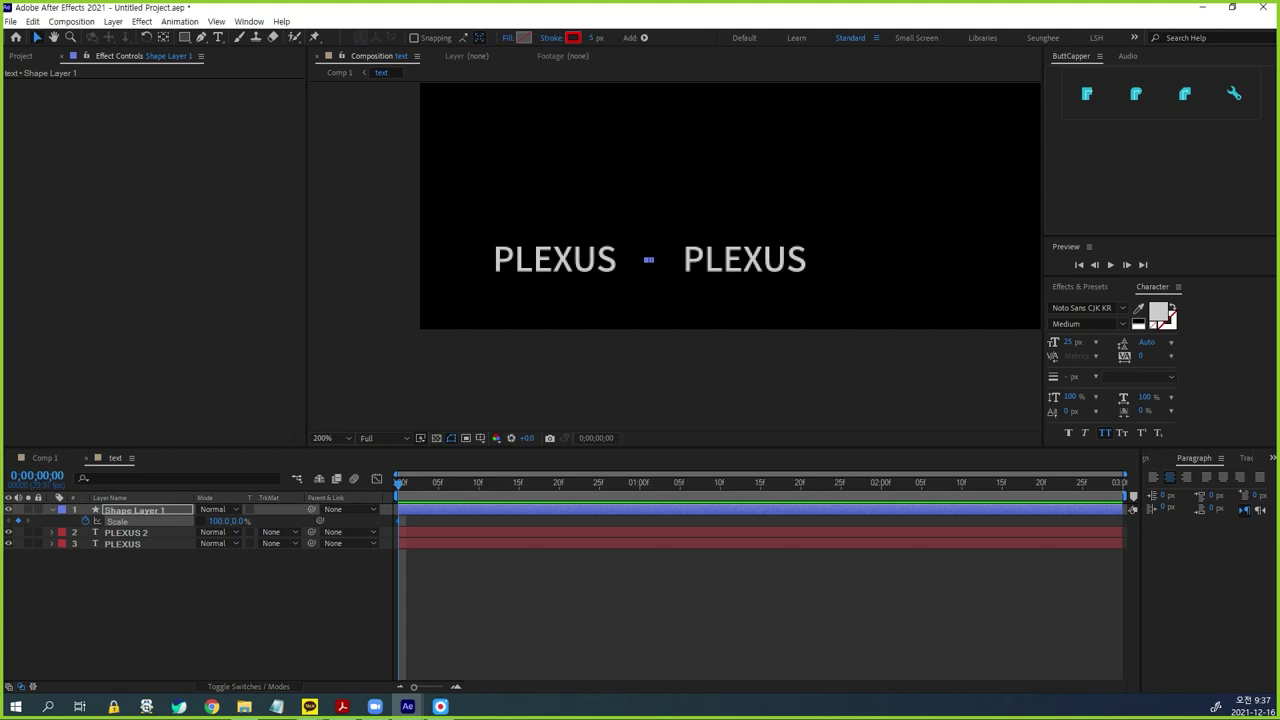
- Add a Scale keyframe at 0;00;00;20 with the line's vertical value at 100%, and deselect the layer
left_click(568, 483)
left_click_drag(568, 483, 560, 483)
left_click(240, 521)
type("100")
key("Return")
left_click(440, 598)
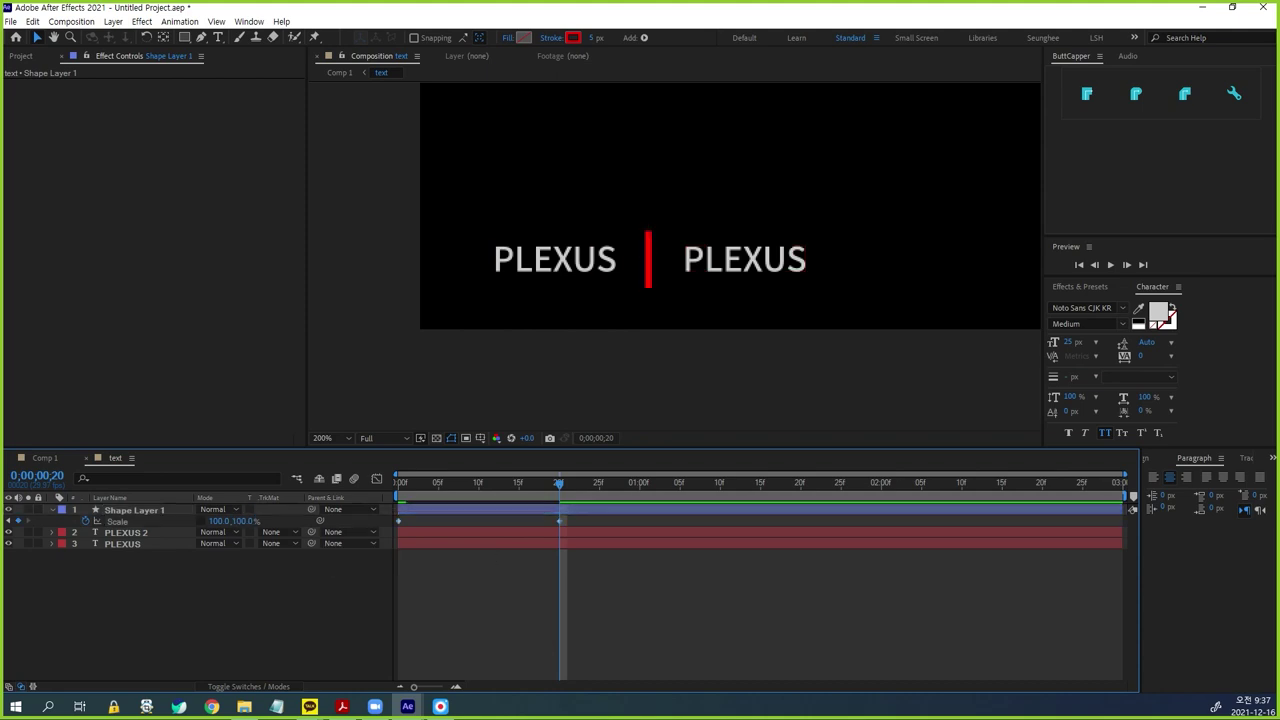
- Ease the Scale keyframe at 0;00;00;20 with an incoming influence of 70% and preview the animation
mouse_move(560, 483)
left_mouse_down()
mouse_move(400, 483)
mouse_move(559, 483)
mouse_move(553, 525)
left_mouse_up()
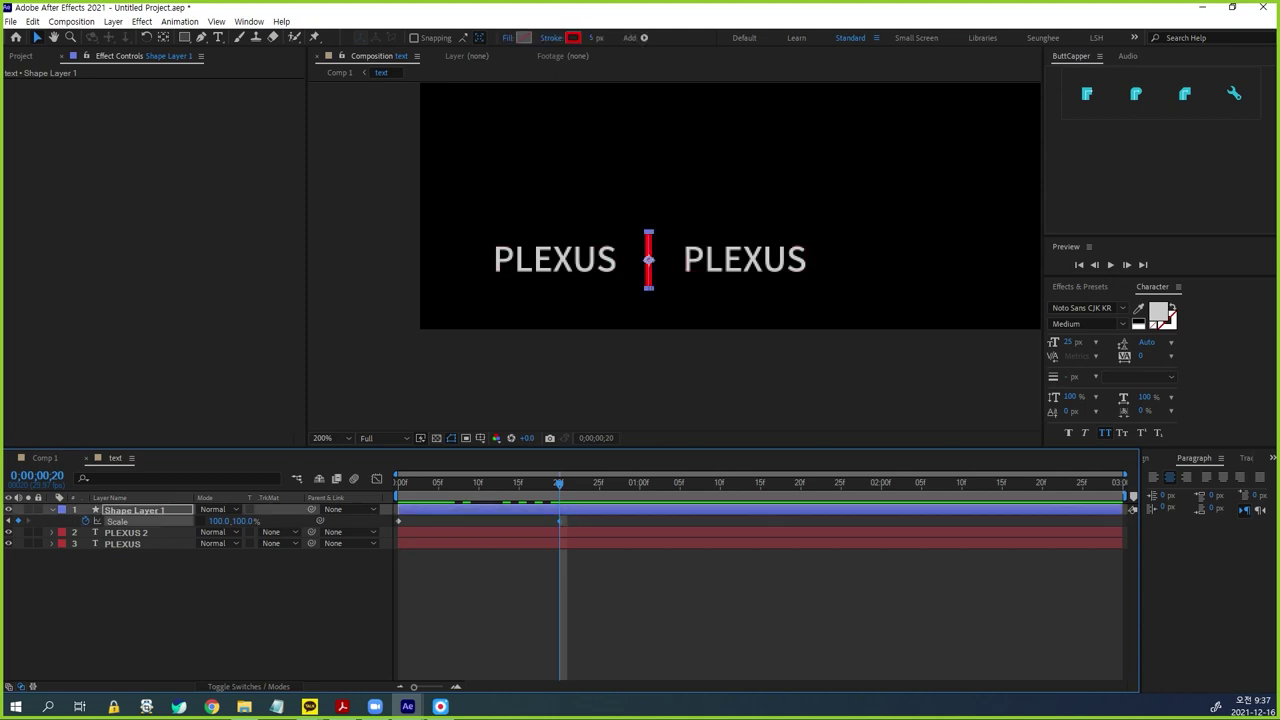
mouse_move(560, 522)
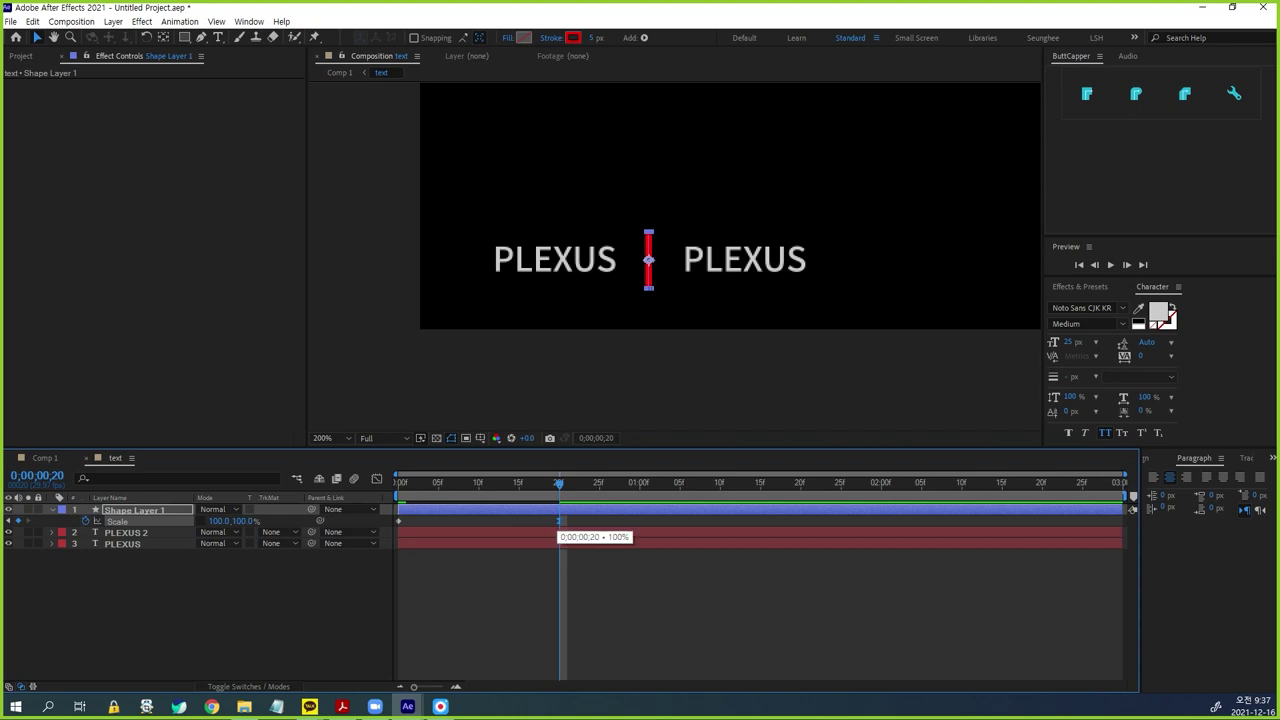
key("ctrl+shift+k")
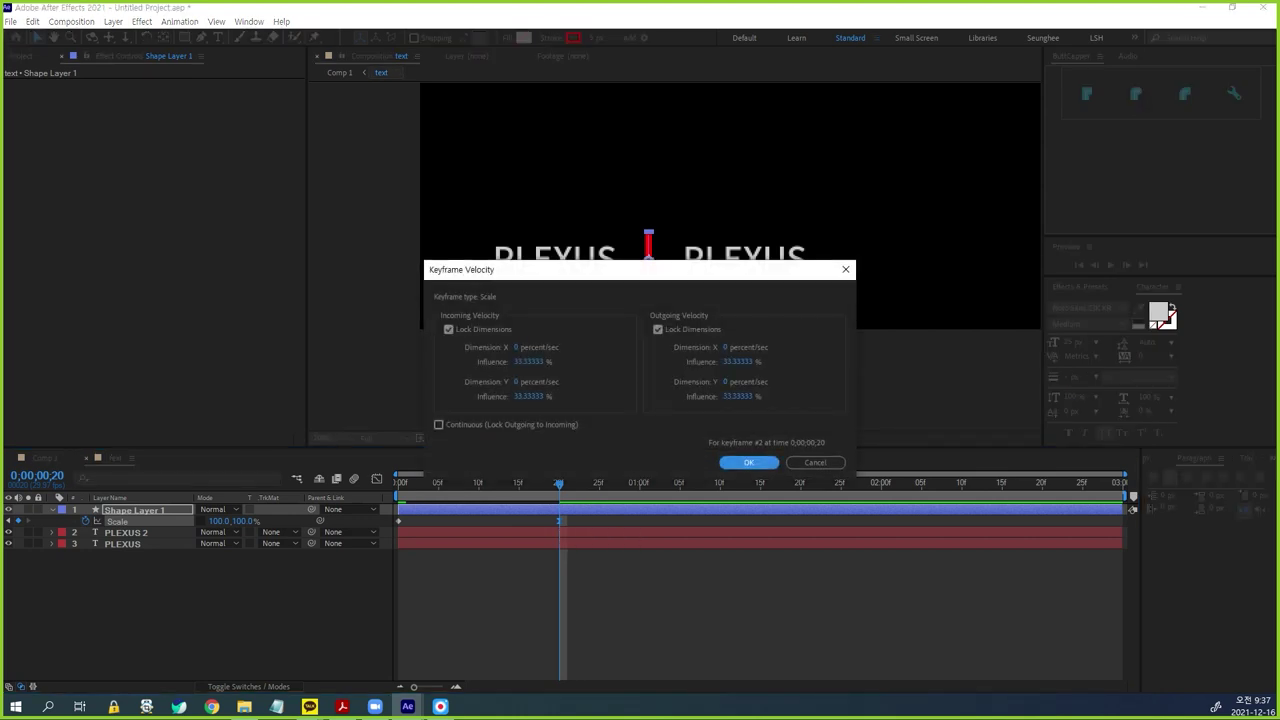
left_click(529, 362)
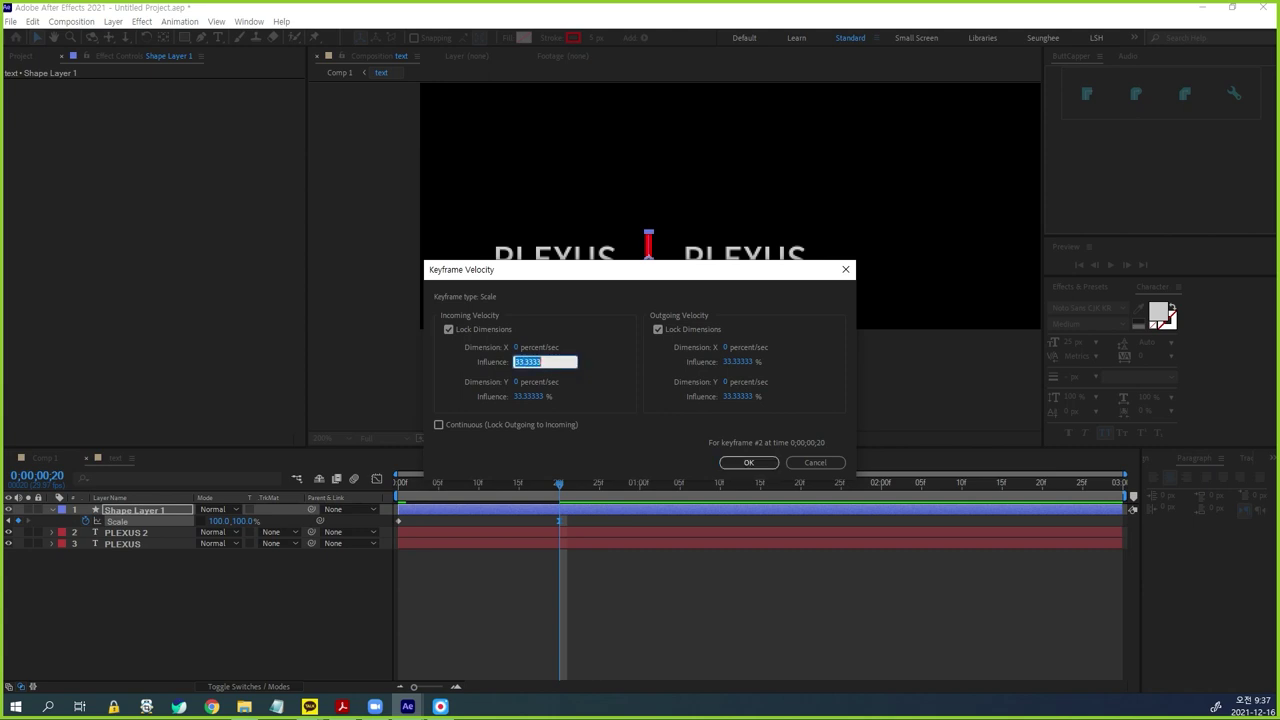
type("70")
key("Return")
key("space")
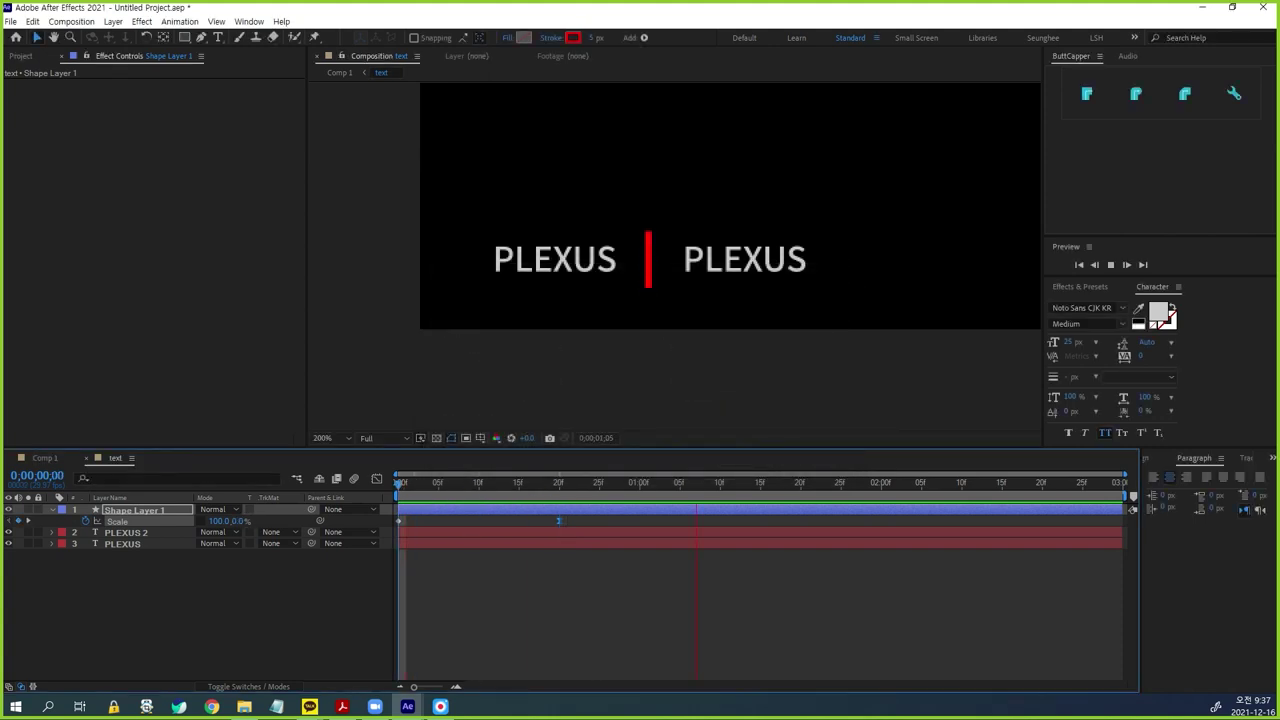
key("space")
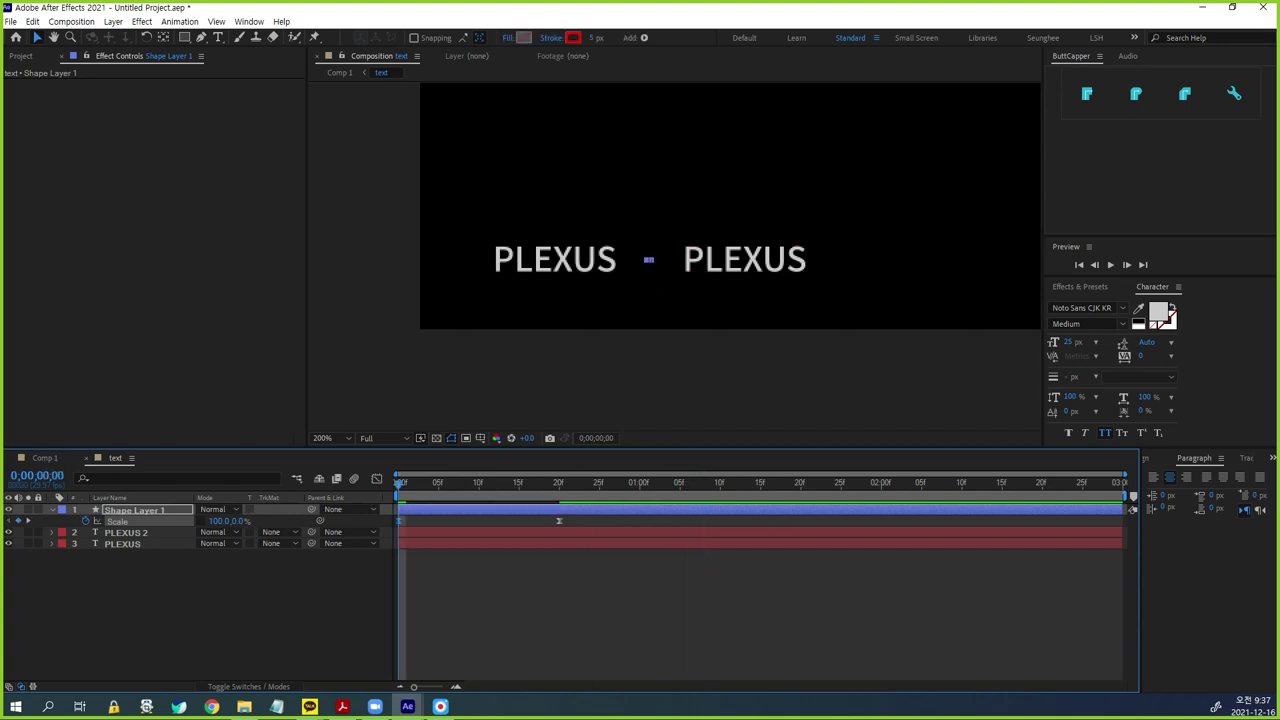
- Ease the first Scale keyframe with an outgoing influence of 70% and play back the line's growth
key("ctrl+shift+k")
left_click(738, 362)
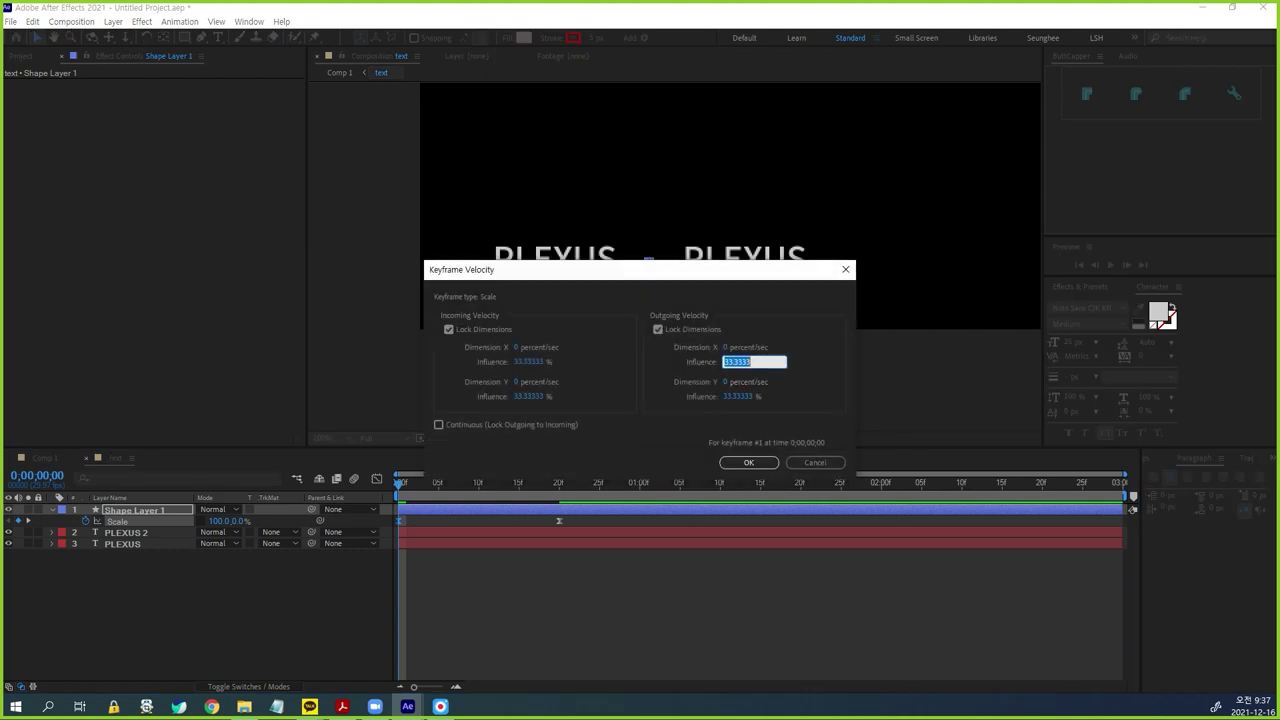
type("70")
key("Return")
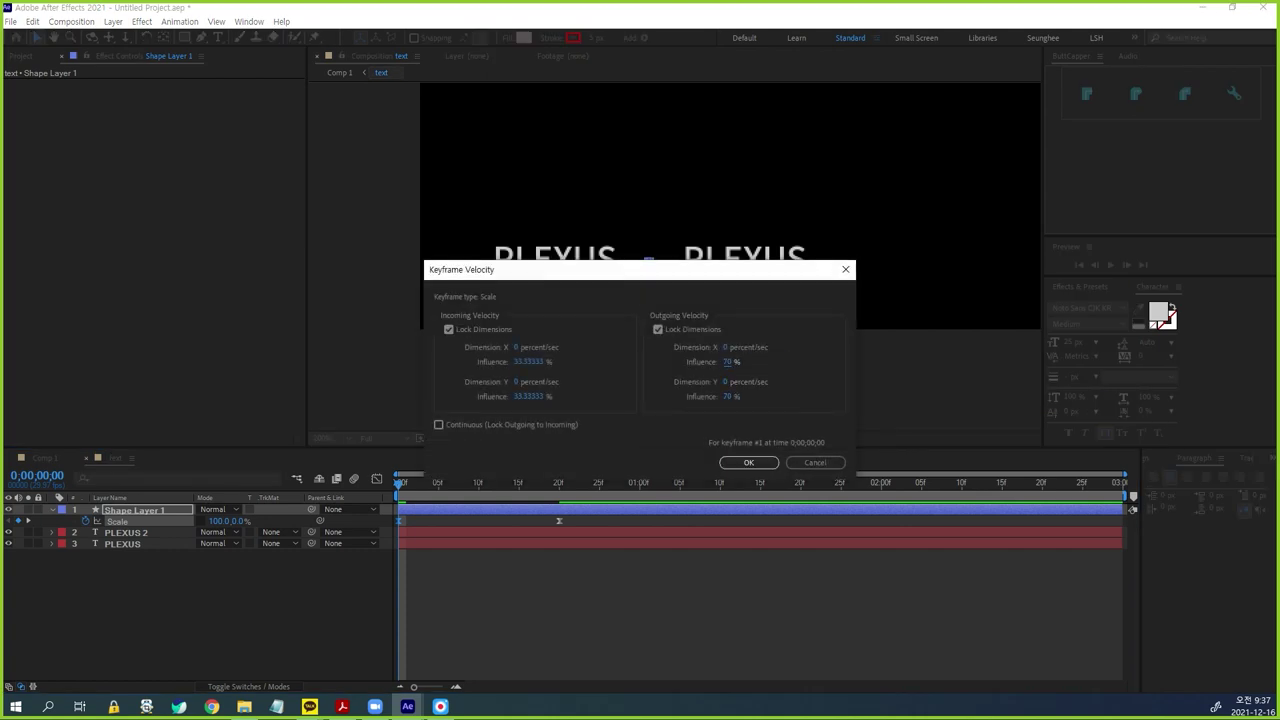
key("space")
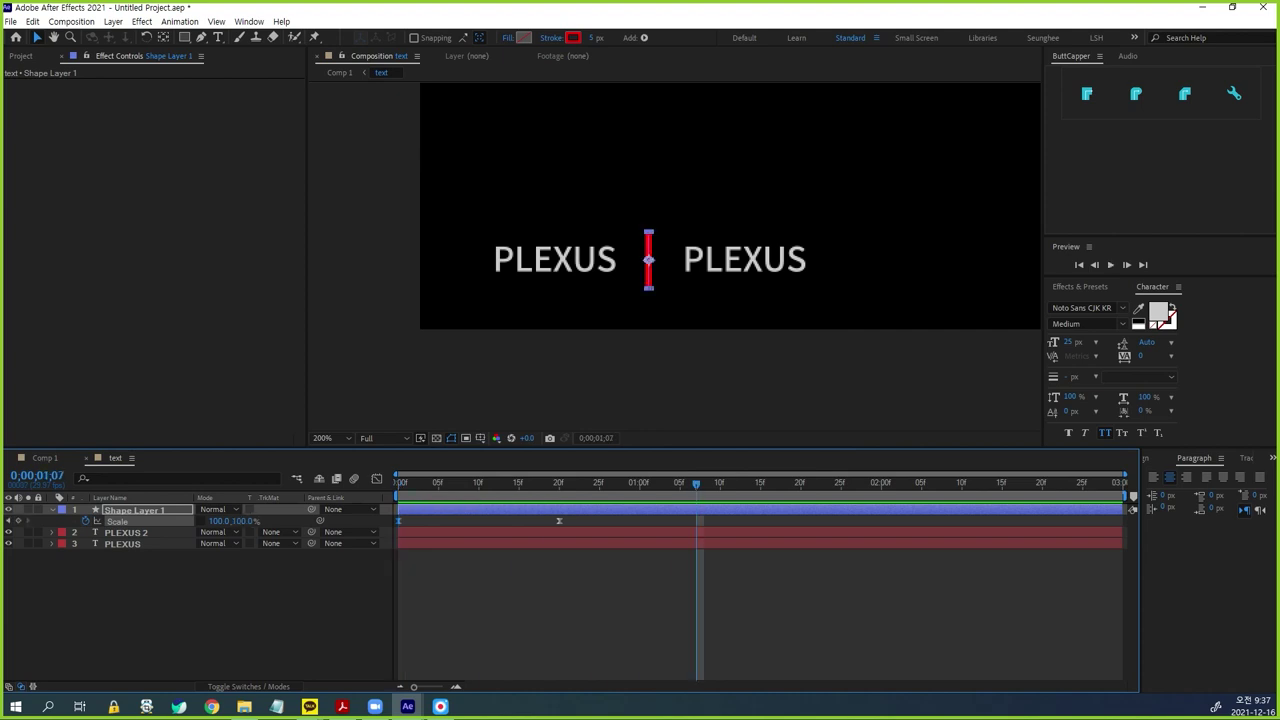
- Reveal the divider line's Rotation alongside Scale and set a 0° Rotation keyframe at 0;00;00;25
left_click_drag(551, 483, 560, 483)
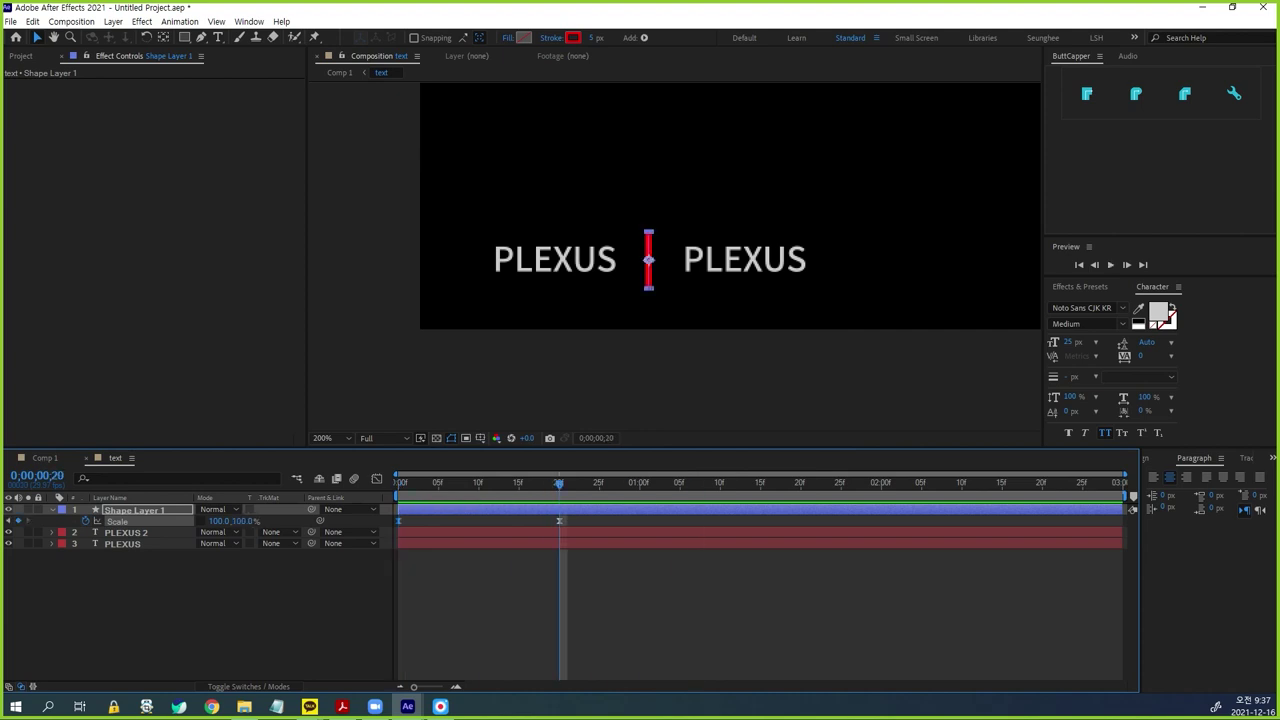
left_click(140, 510)
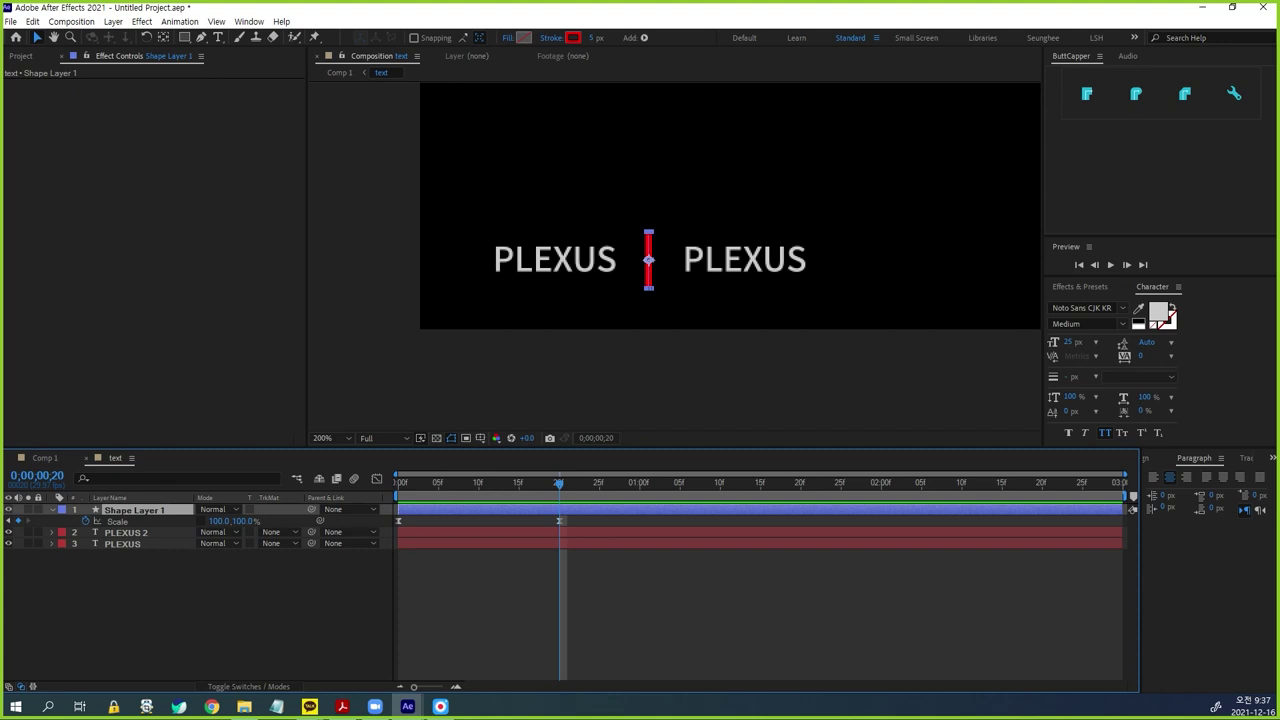
key("shift+r")
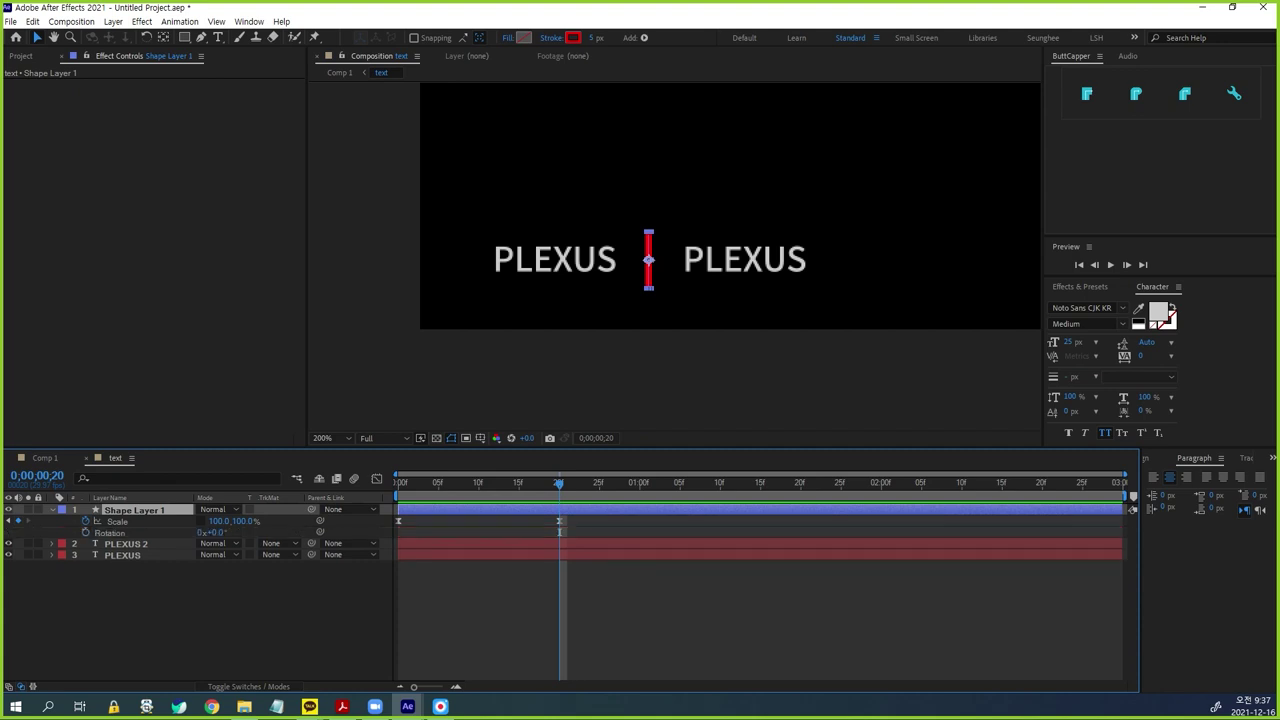
key("Page_Down")
key("Page_Down")
key("Page_Down")
key("Page_Down")
key("Page_Down")
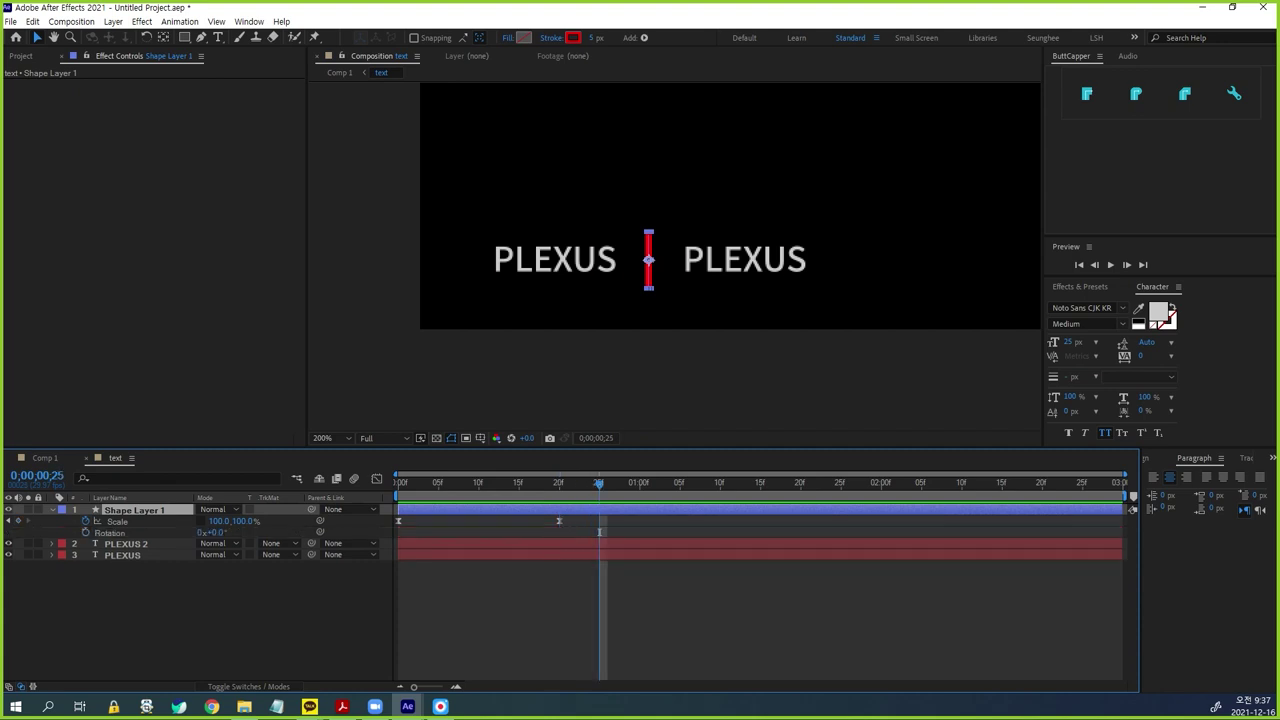
key("alt+shift+r")
- Add a Rotation keyframe of 45° for the divider line at 0;00;01;15
key("space")
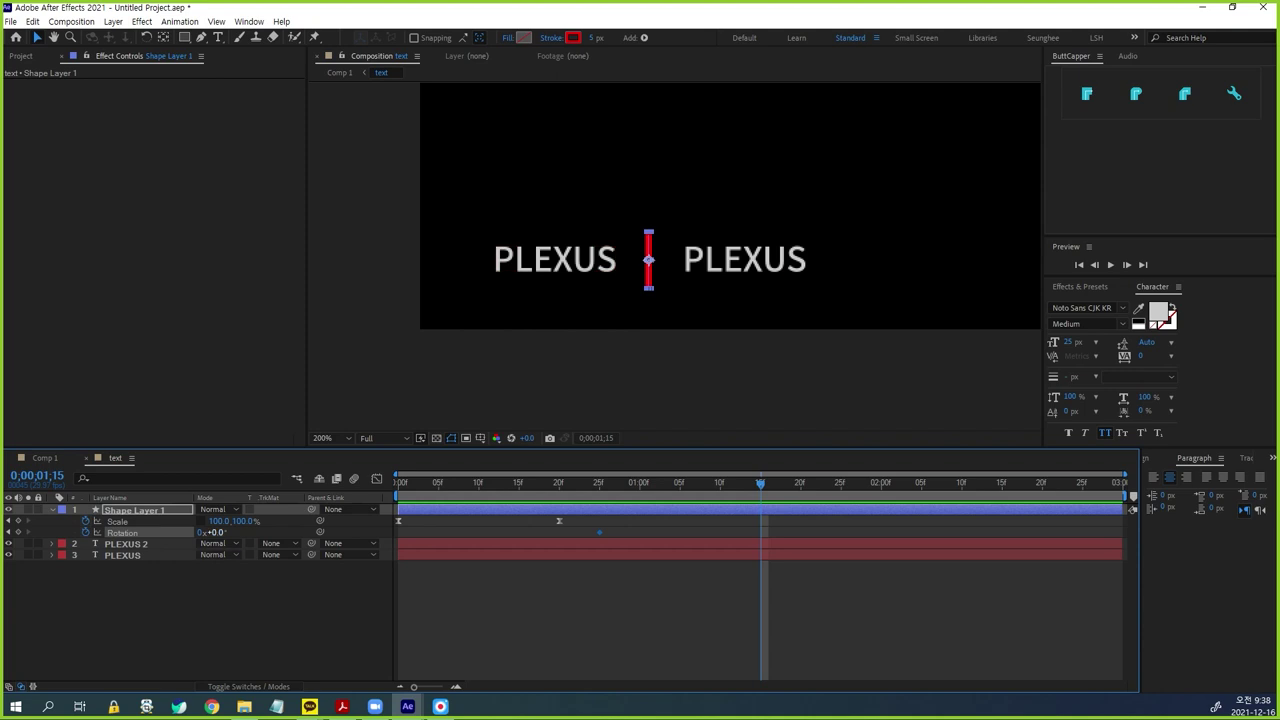
left_click_drag(216, 533, 240, 533)
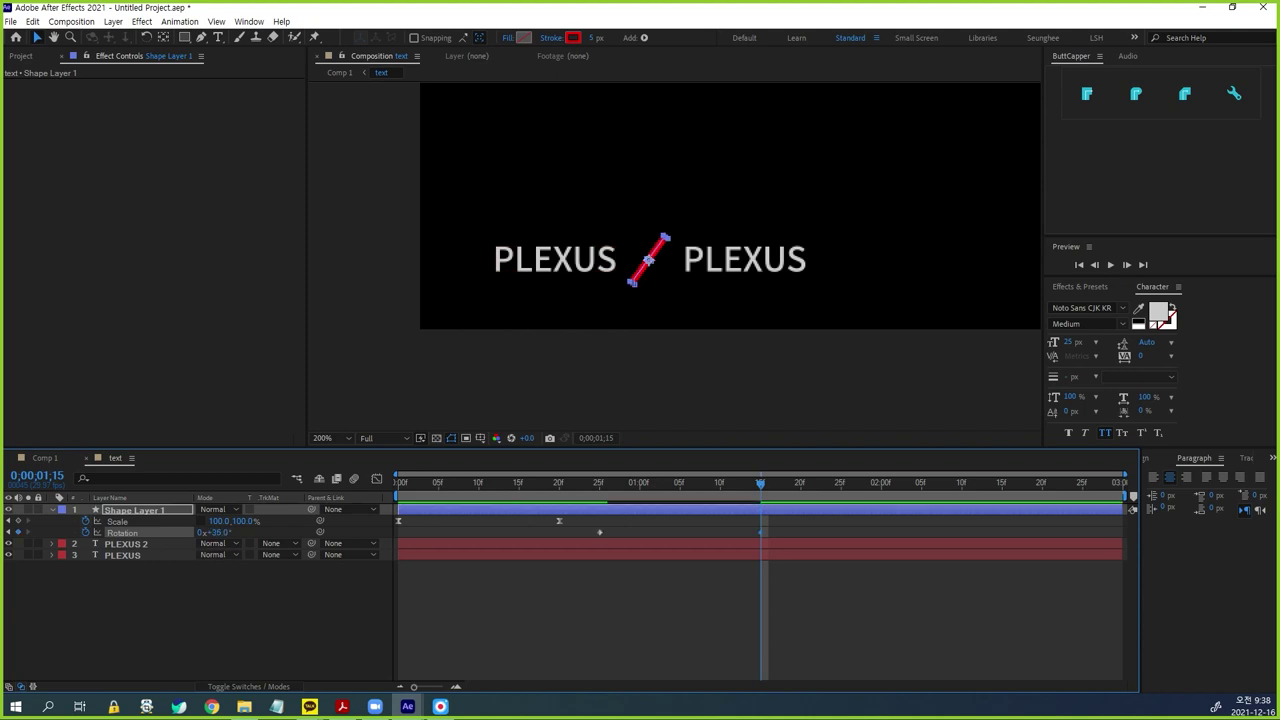
key("F2")
left_click(217, 532)
type("45")
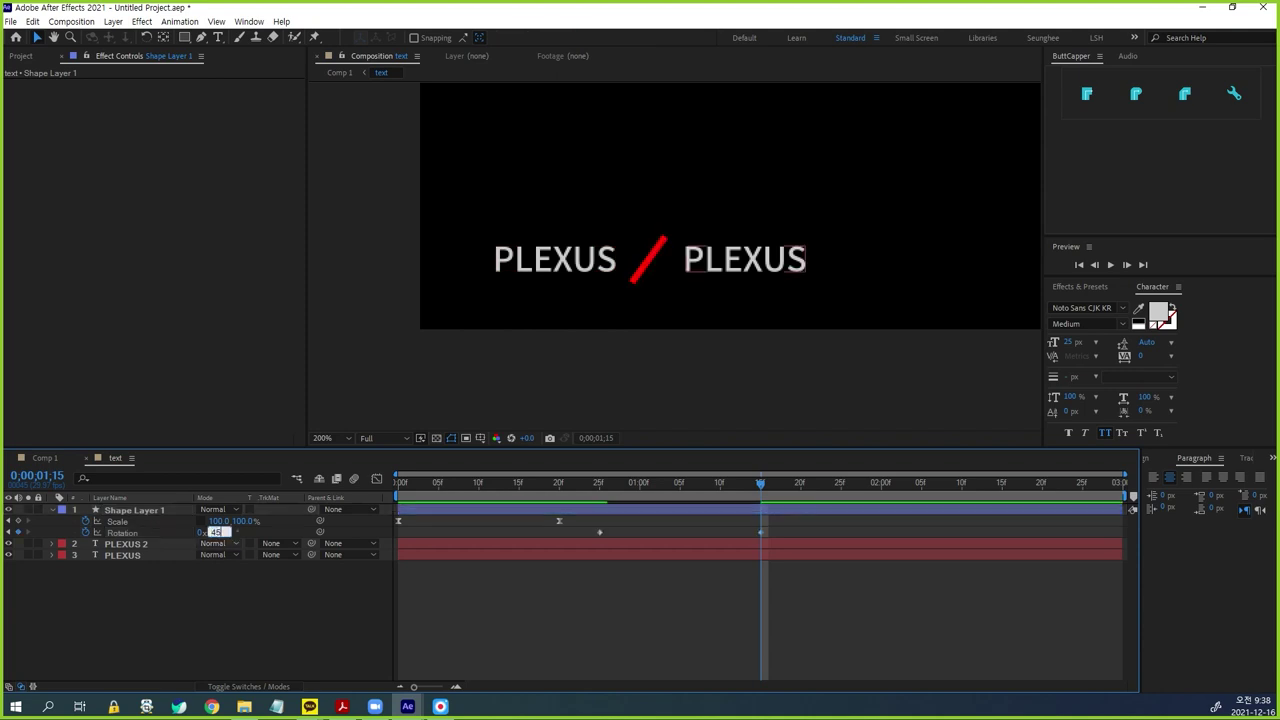
key("Return")
- Ease both of the divider line's Rotation keyframes with incoming and outgoing influences of 80% and preview the animation
left_click_drag(793, 528, 607, 543)
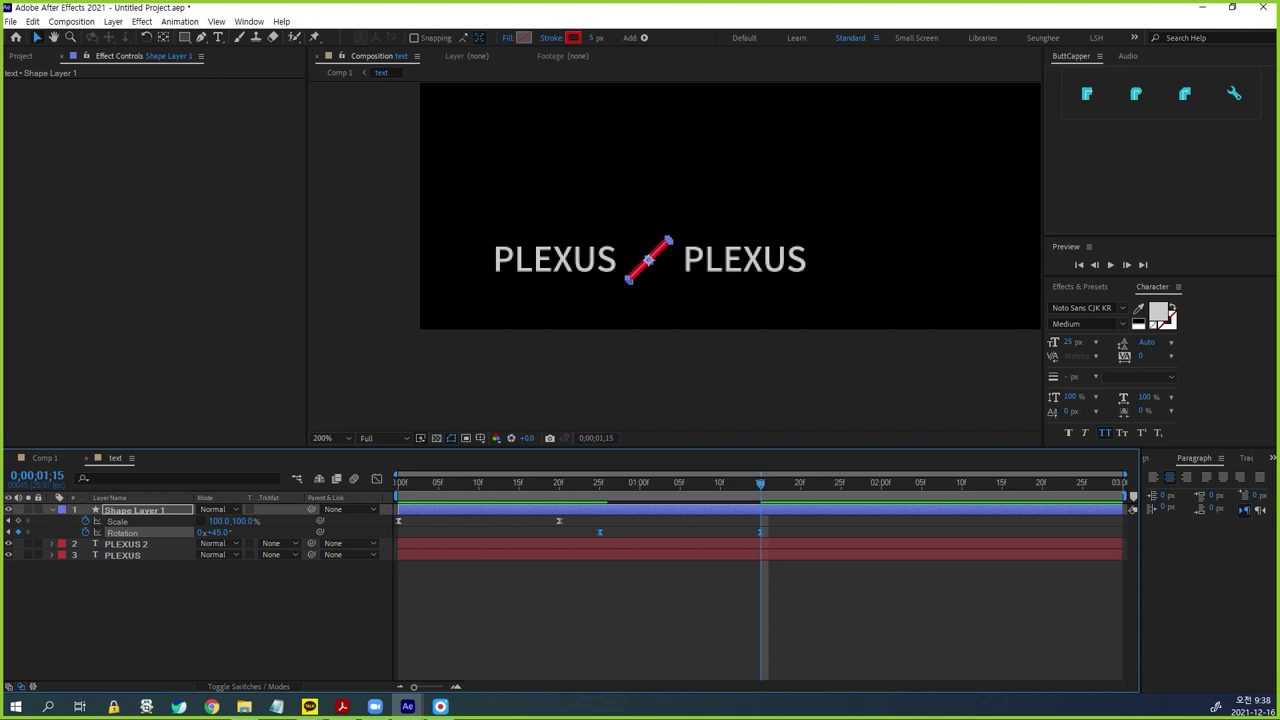
mouse_move(760, 532)
key("ctrl+shift+k")
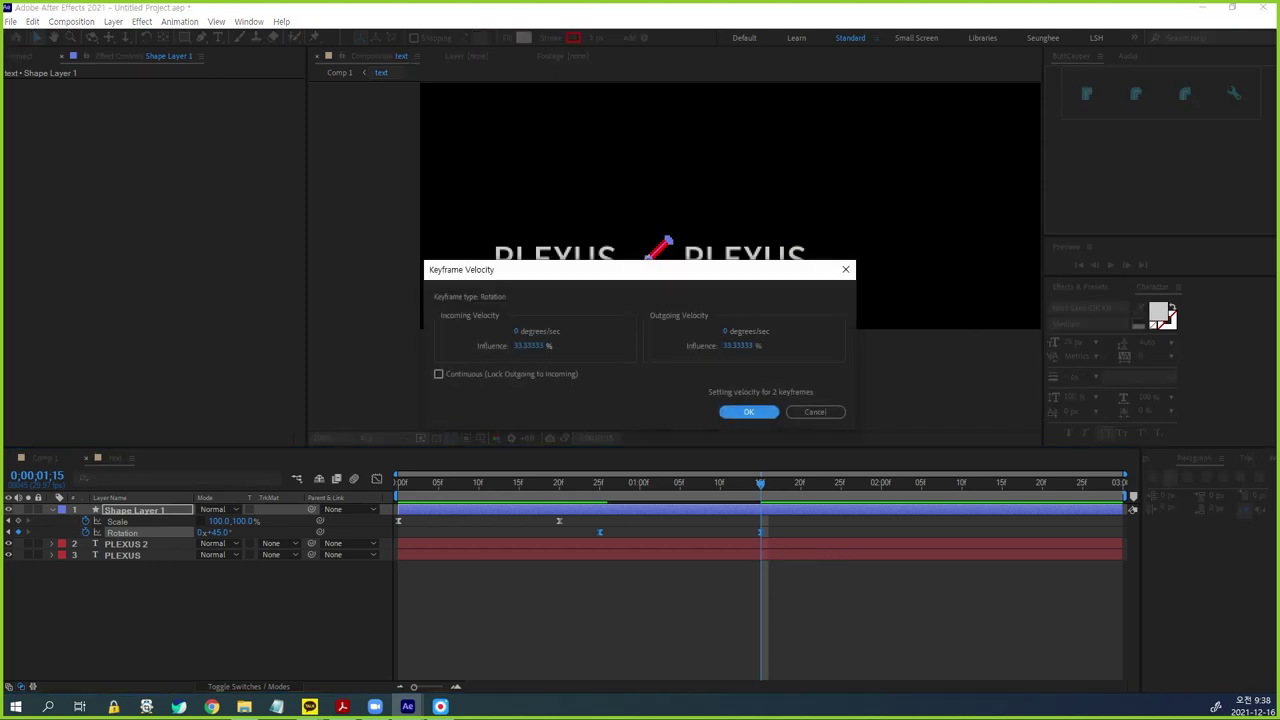
left_click(529, 346)
type("80")
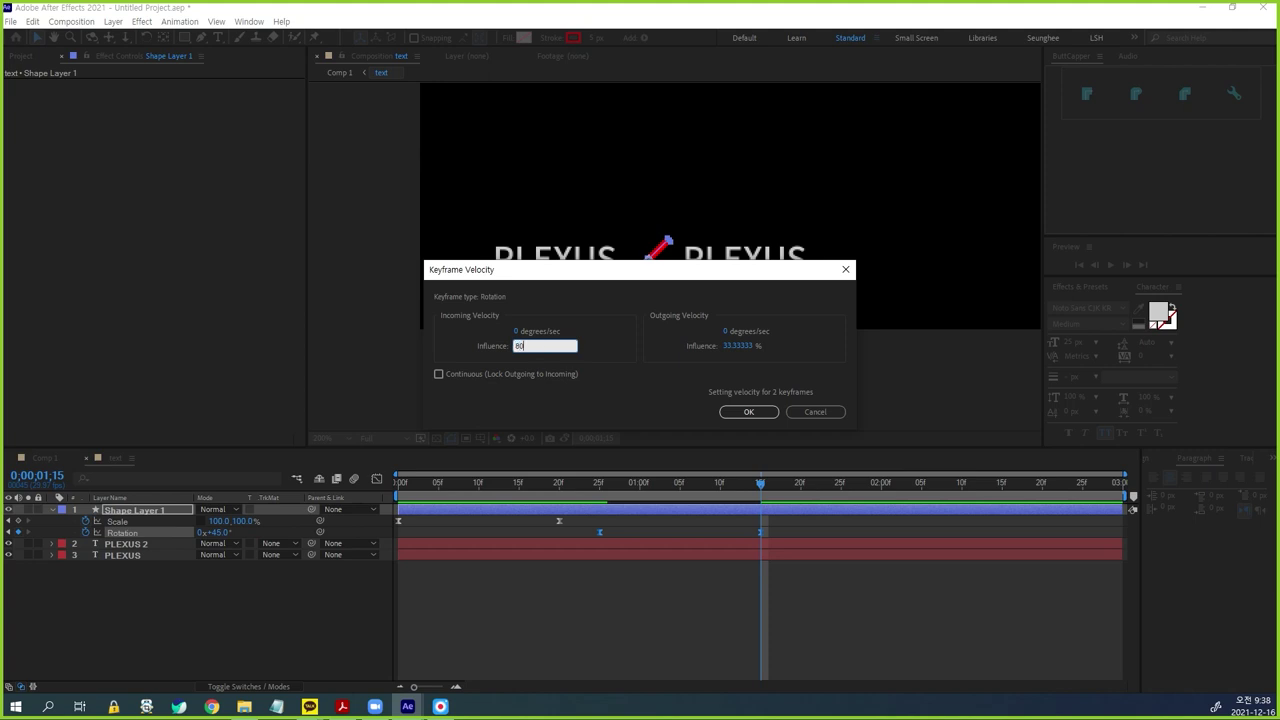
key("Tab")
type("80")
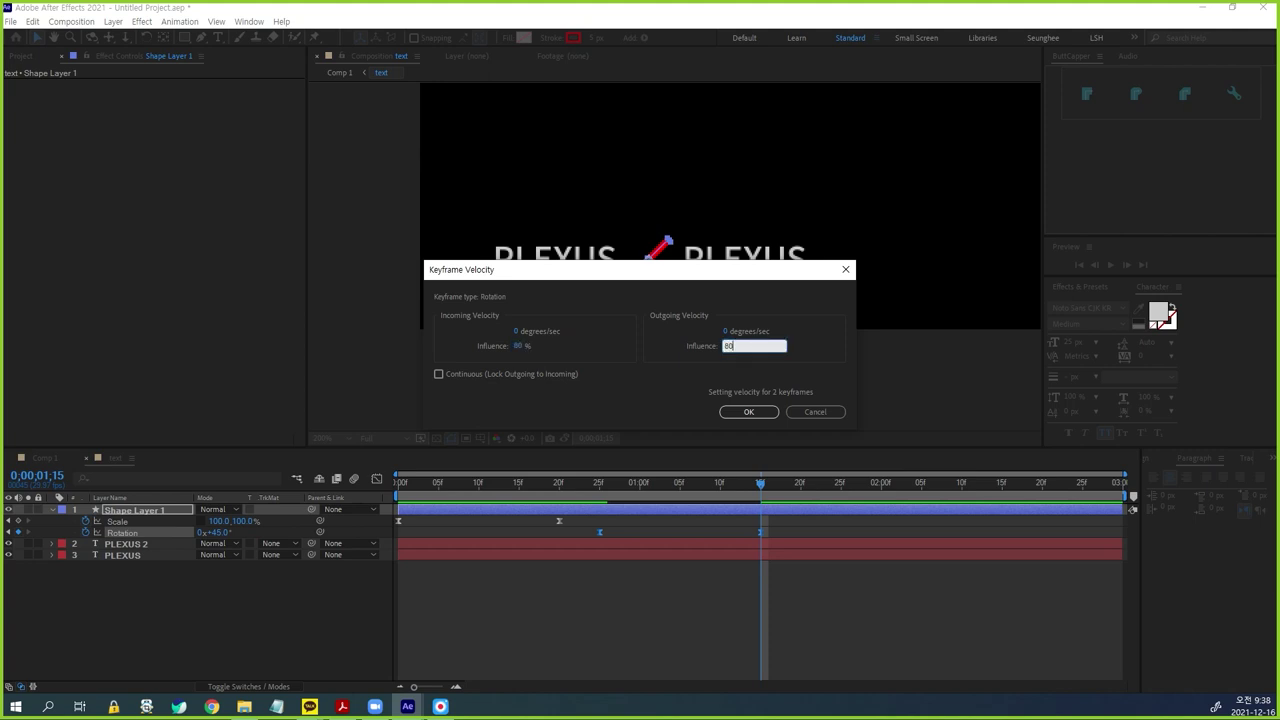
key("Tab")
key("Return")
key("space")
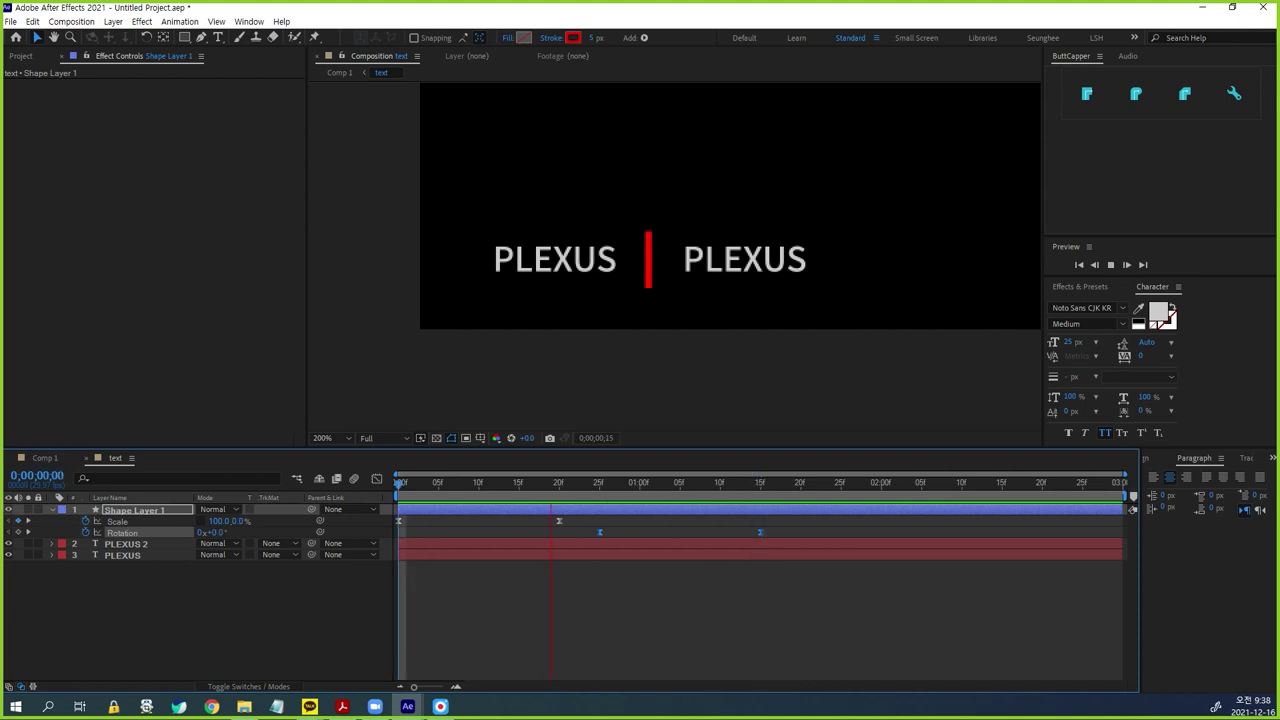
key("space")
- Shift the divider line's final Scale keyframe to 0;00;00;15 and its Rotation keyframes to 0;00;00;20 and 0;00;01;00, then preview the timing
left_click_drag(890, 484, 519, 484)
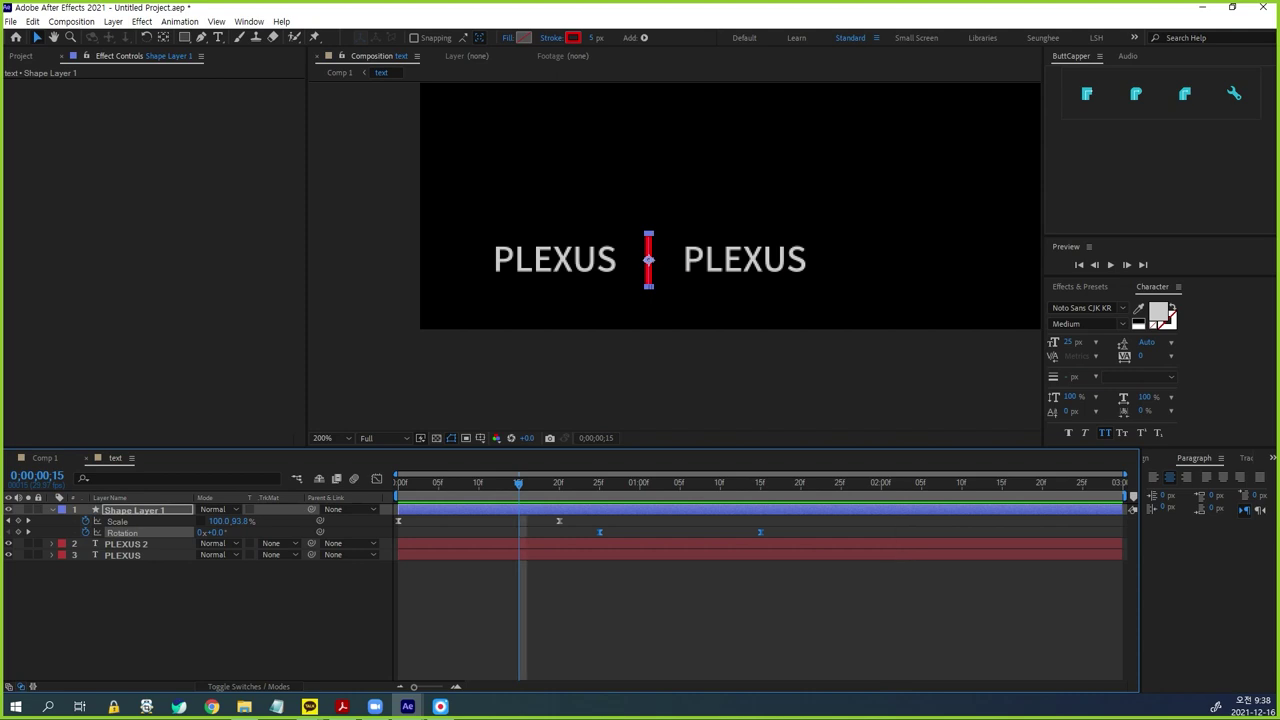
left_click_drag(559, 521, 519, 521)
left_click_drag(600, 533, 559, 531)
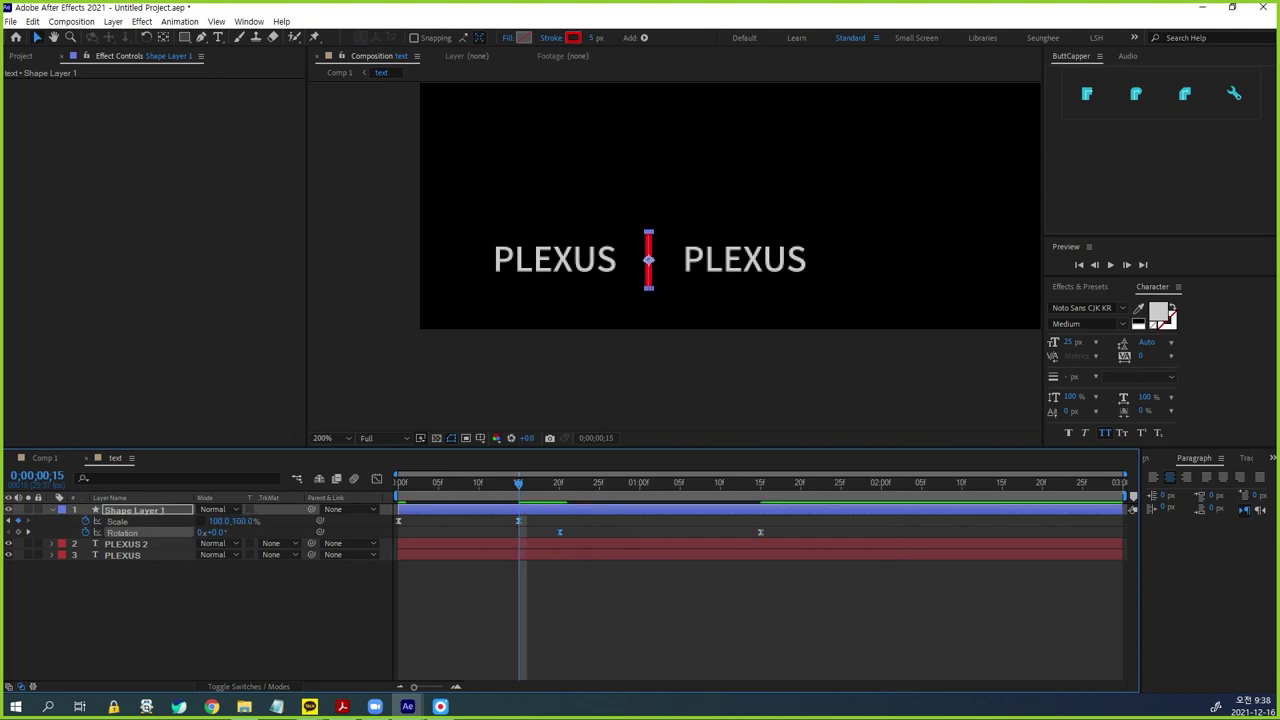
left_click_drag(760, 531, 638, 531)
key("space")
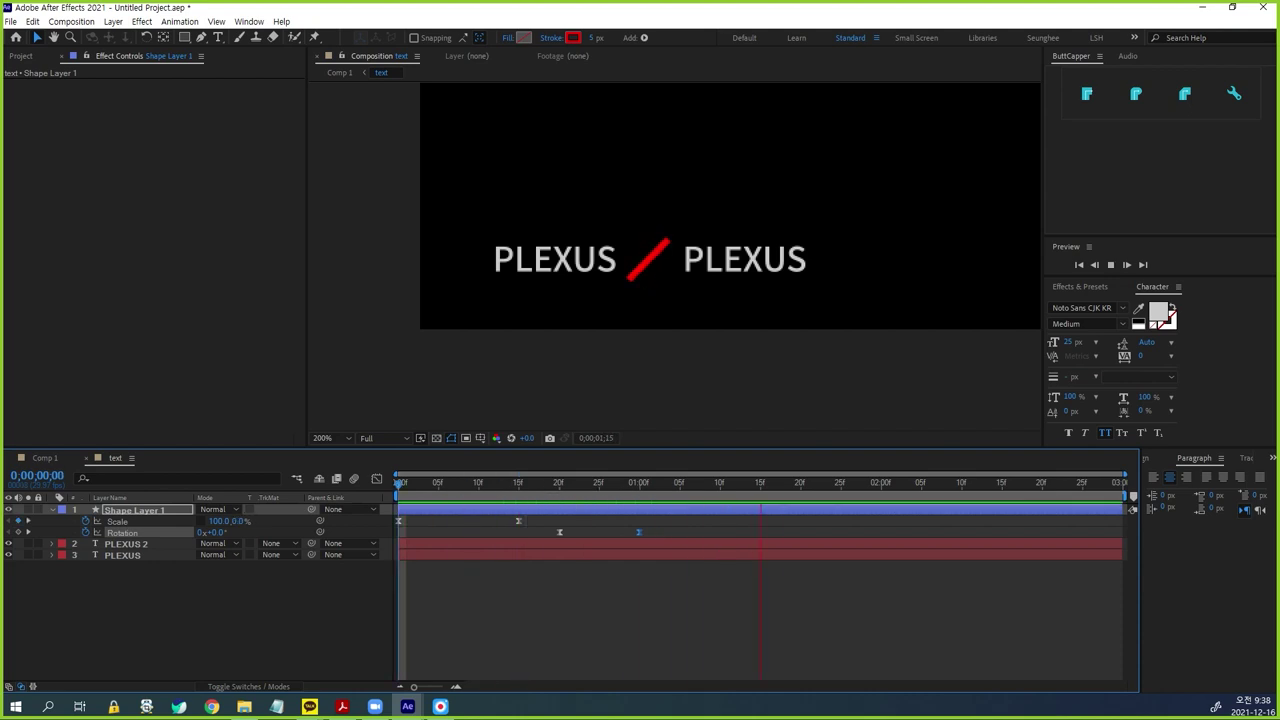
key("space")
- Duplicate the divider line layer, set the copy's Rotation to -45° at 0;00;01;00 and play back the crossing lines
left_click_drag(623, 483, 560, 483)
left_click(150, 510)
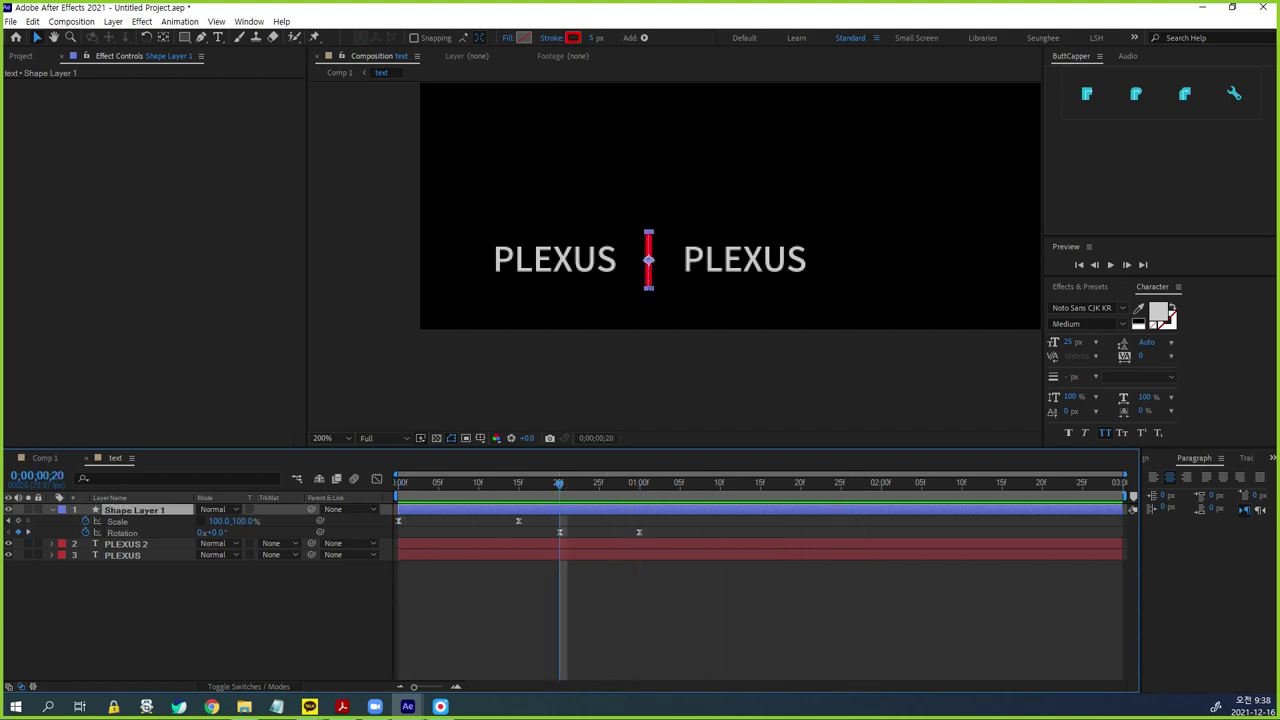
key("ctrl+d")
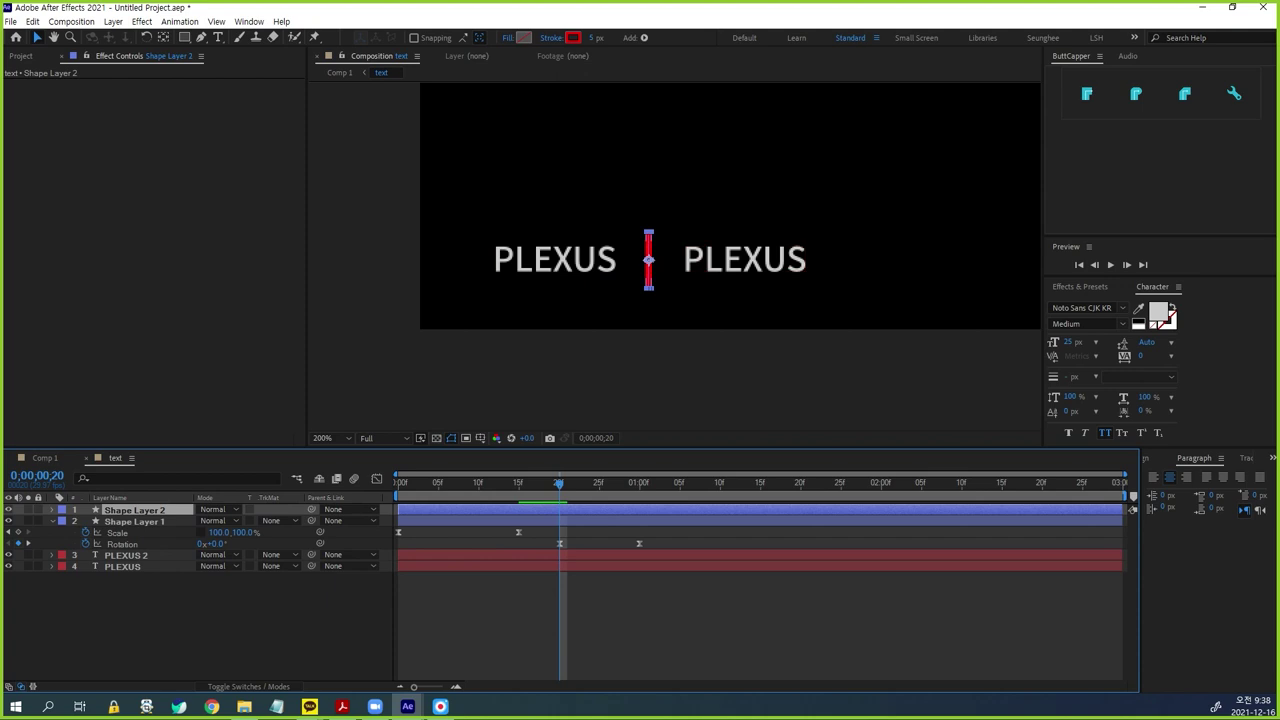
key("u")
left_click_drag(560, 483, 640, 483)
left_click(218, 533)
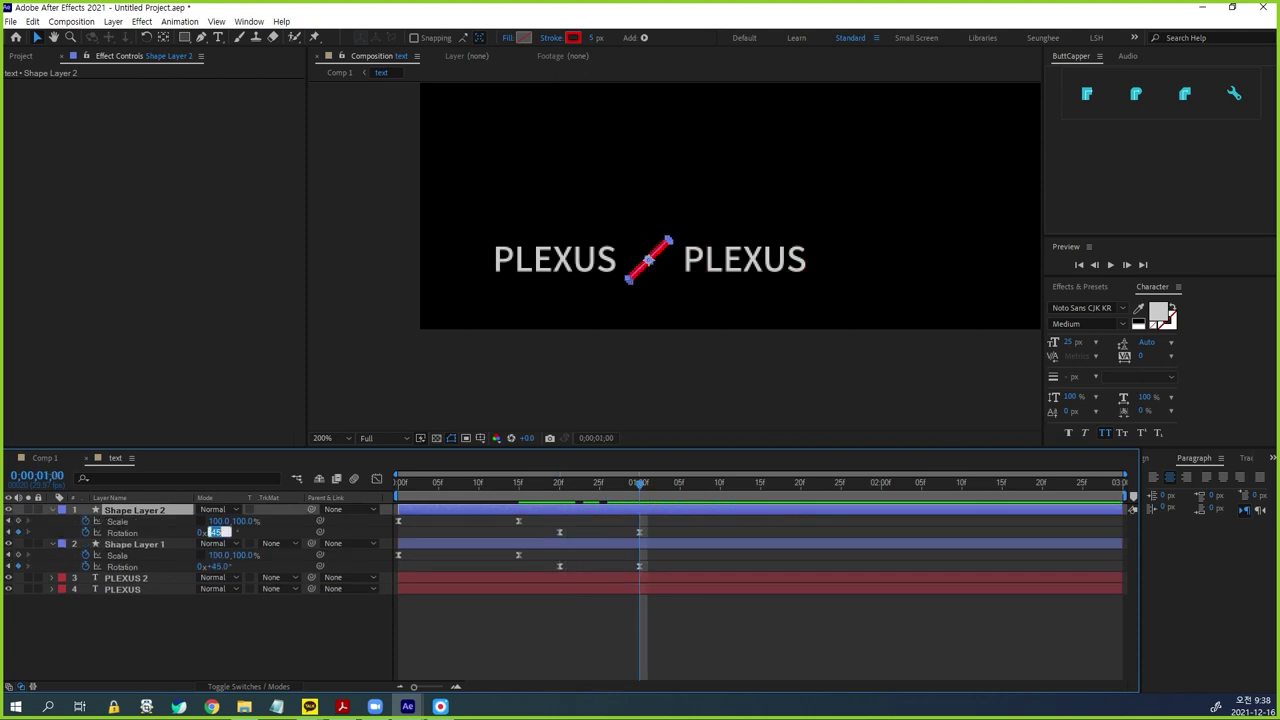
type("-45")
key("Return")
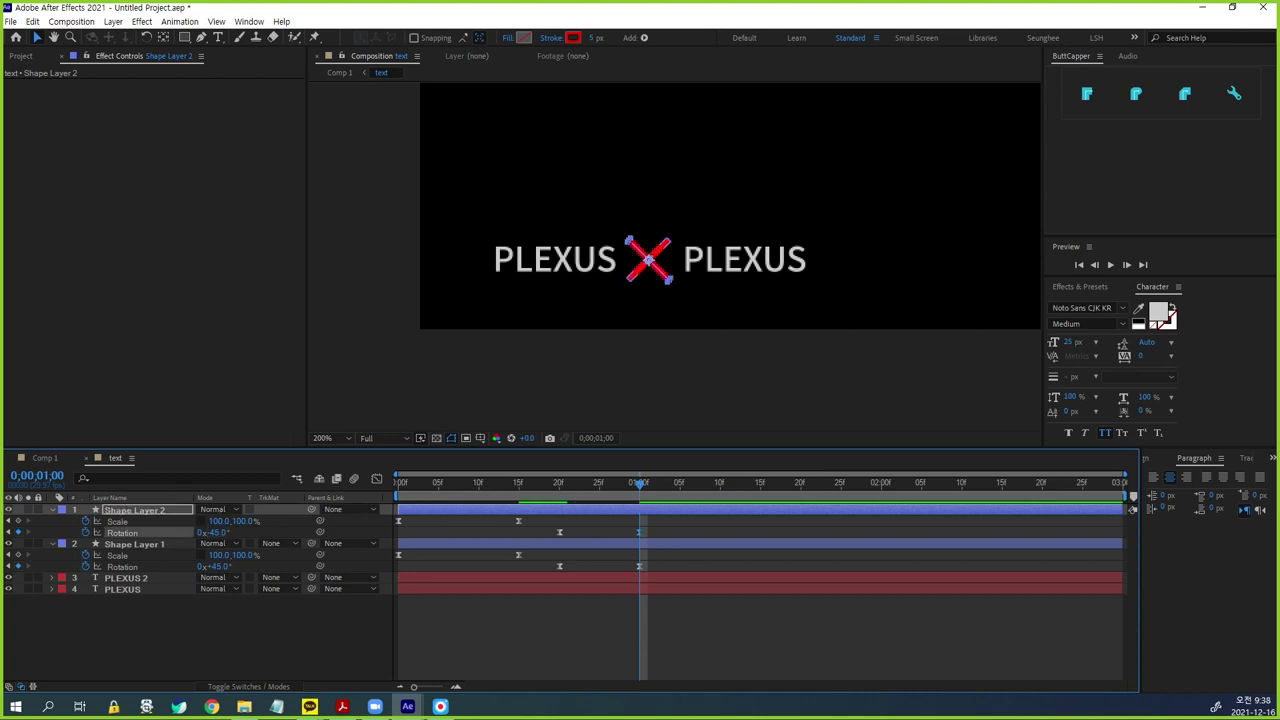
key("F2")
left_click_drag(640, 483, 398, 483)
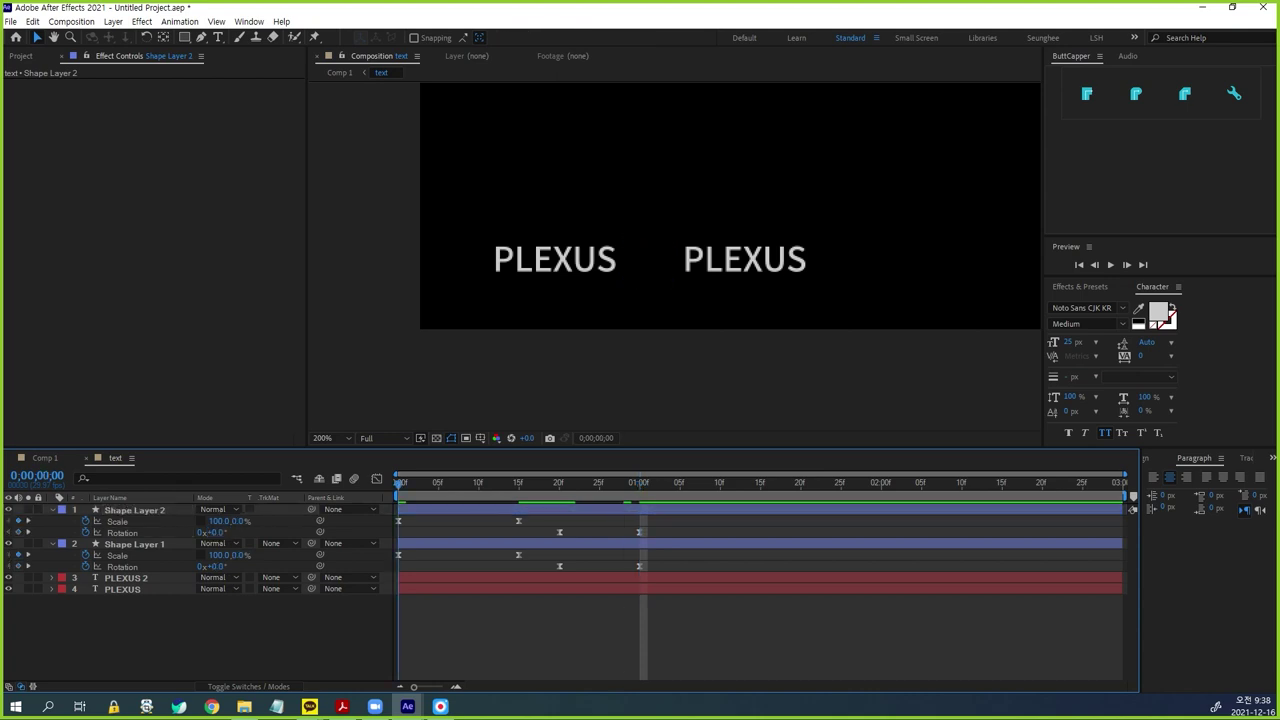
key("space")
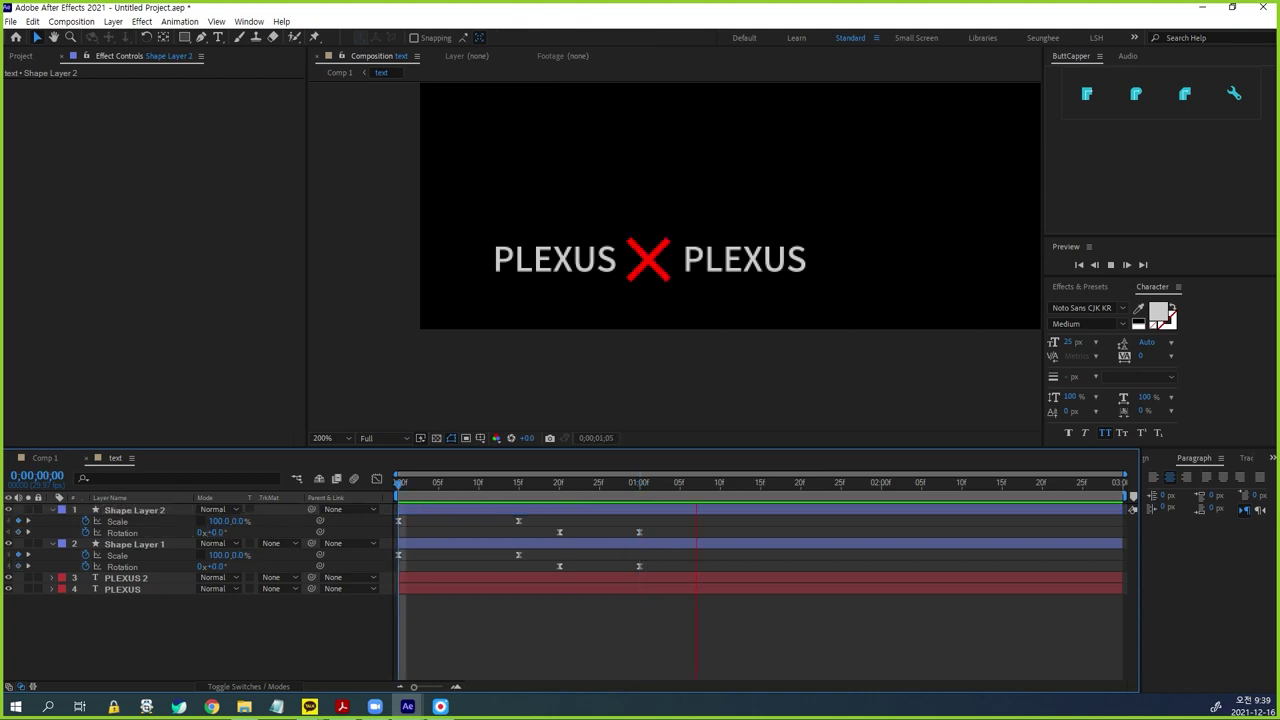
key("space")
- Replace the text of the PLEXUS 2 layer with SPACE
left_click_drag(818, 483, 559, 483)
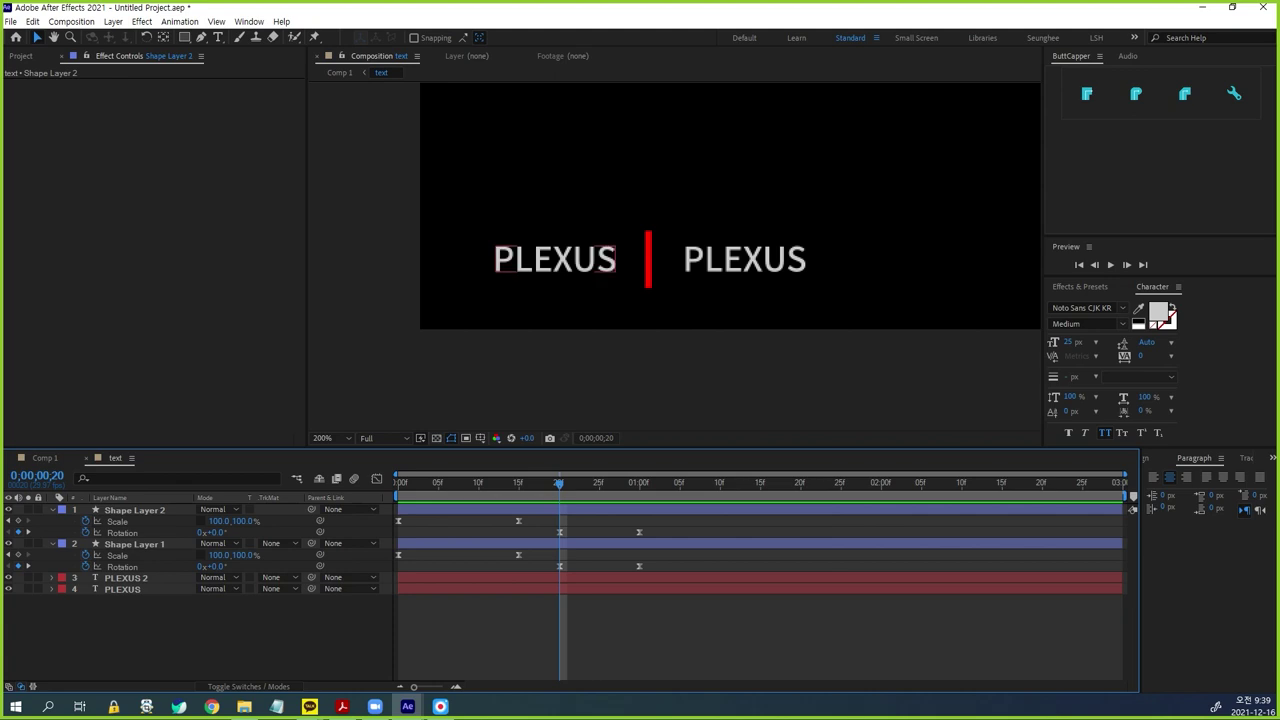
left_click_drag(559, 483, 720, 483)
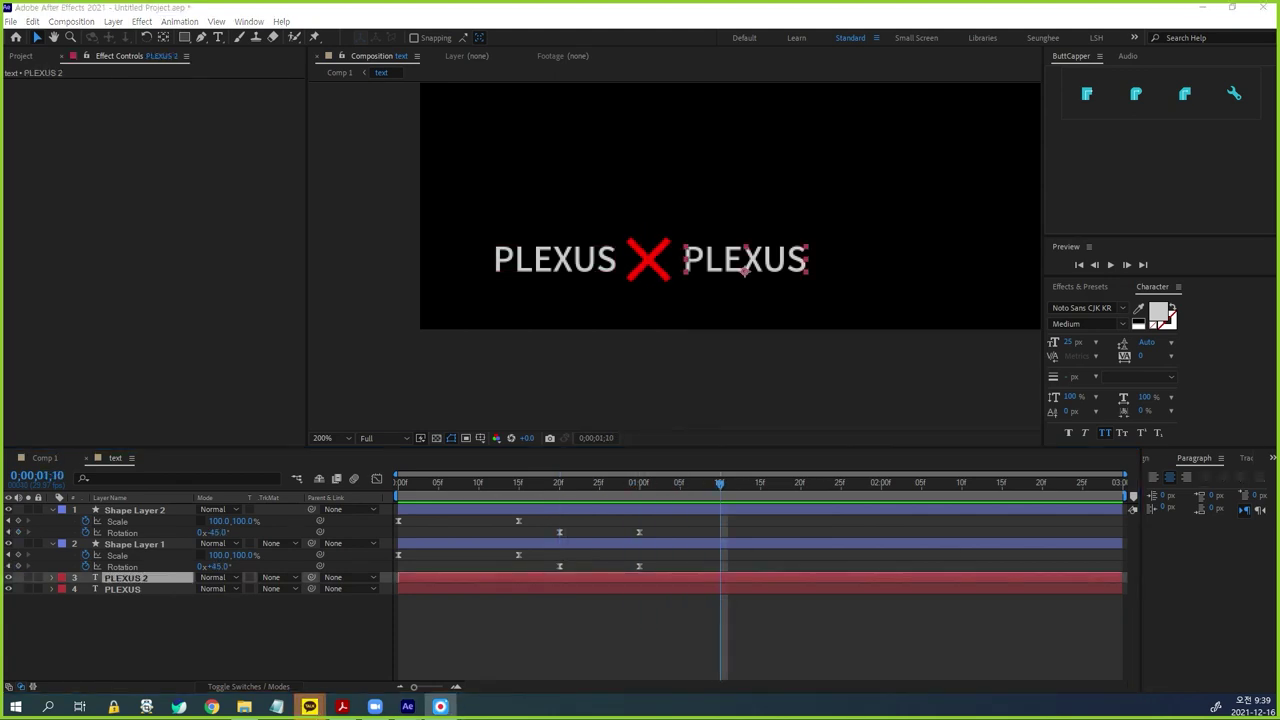
left_click_drag(720, 483, 599, 483)
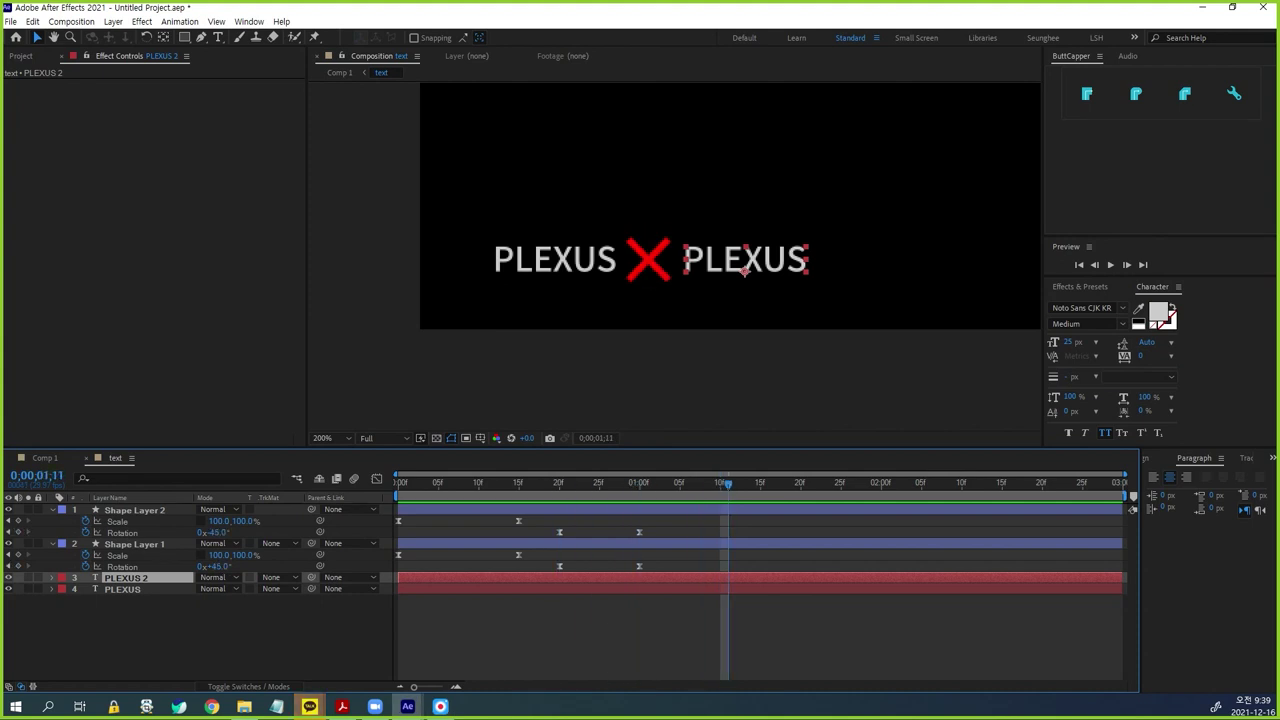
key("space")
double_click(745, 270)
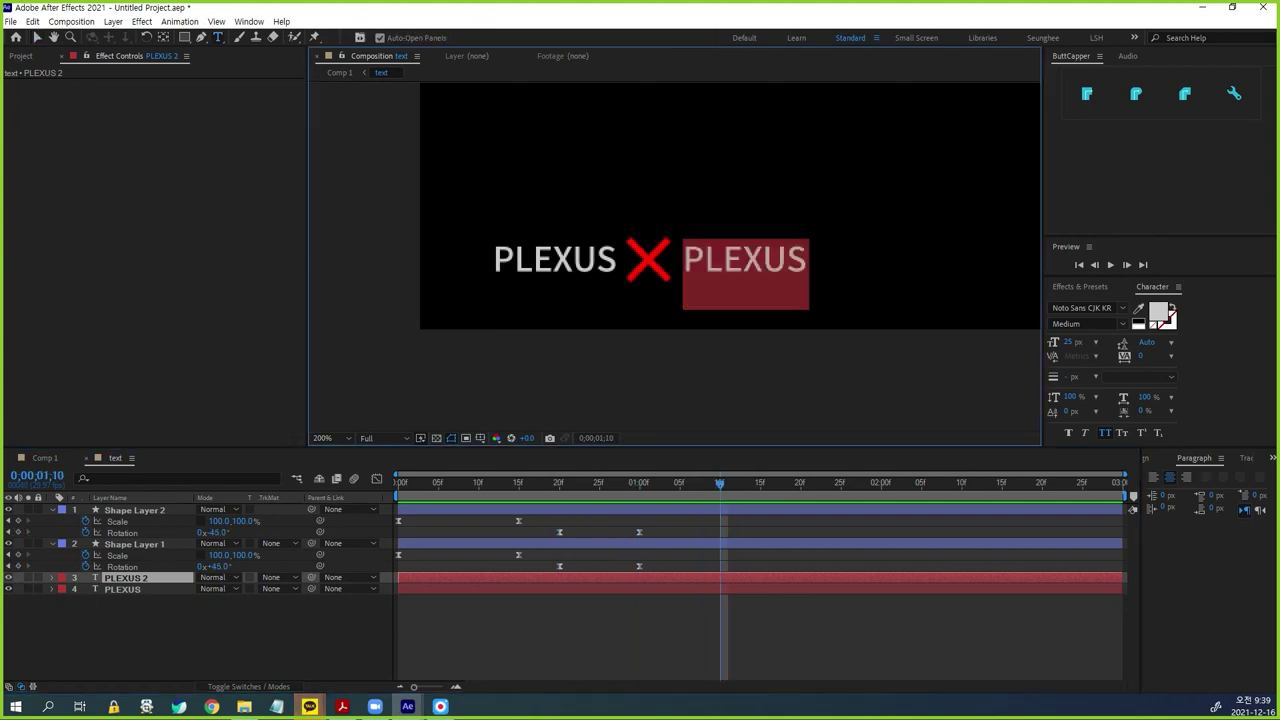
type("SPACE")
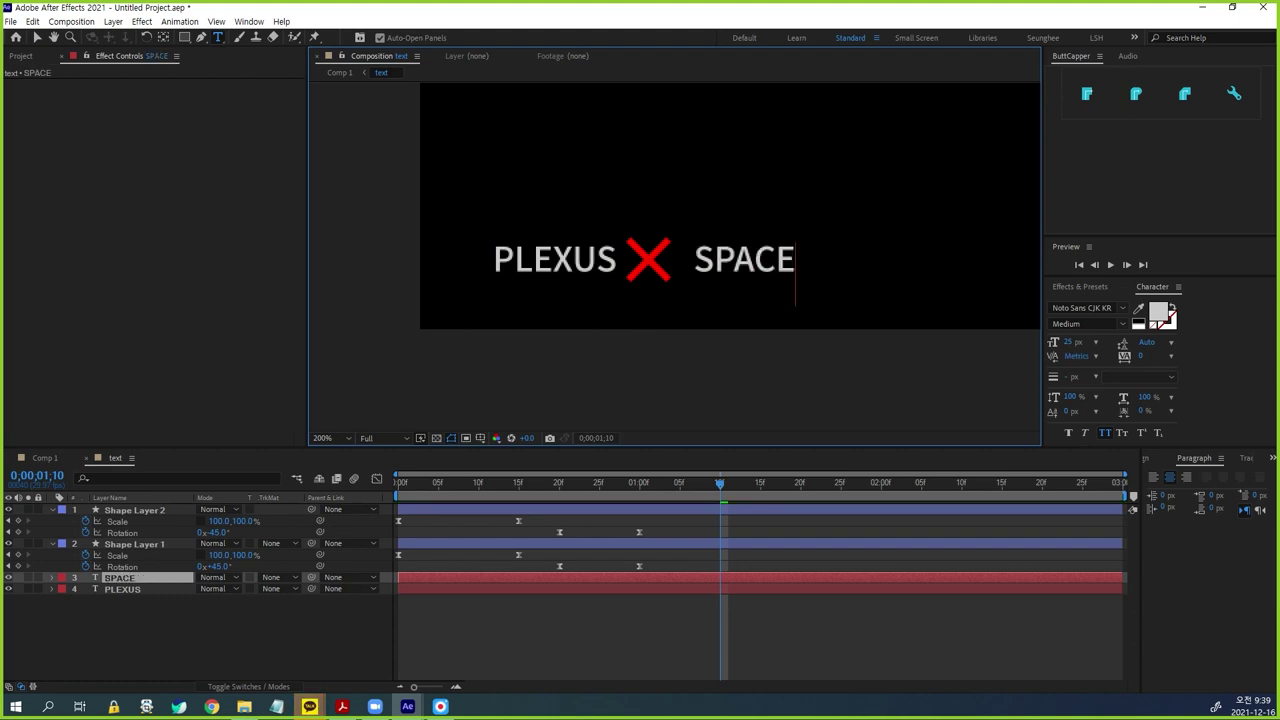
left_click(640, 637)
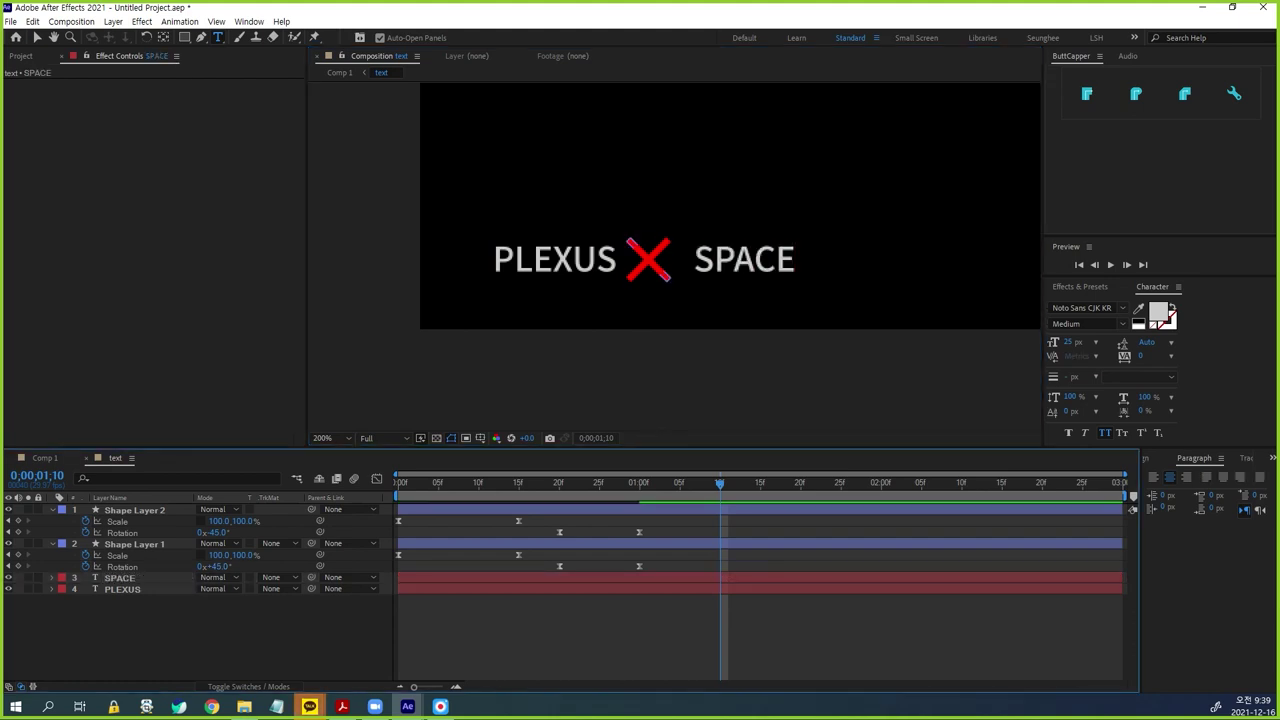
- Reveal Position for the SPACE and PLEXUS layers and set a Position keyframe on each at 0;00;01;10
left_click_drag(149, 610, 132, 579)
key("p")
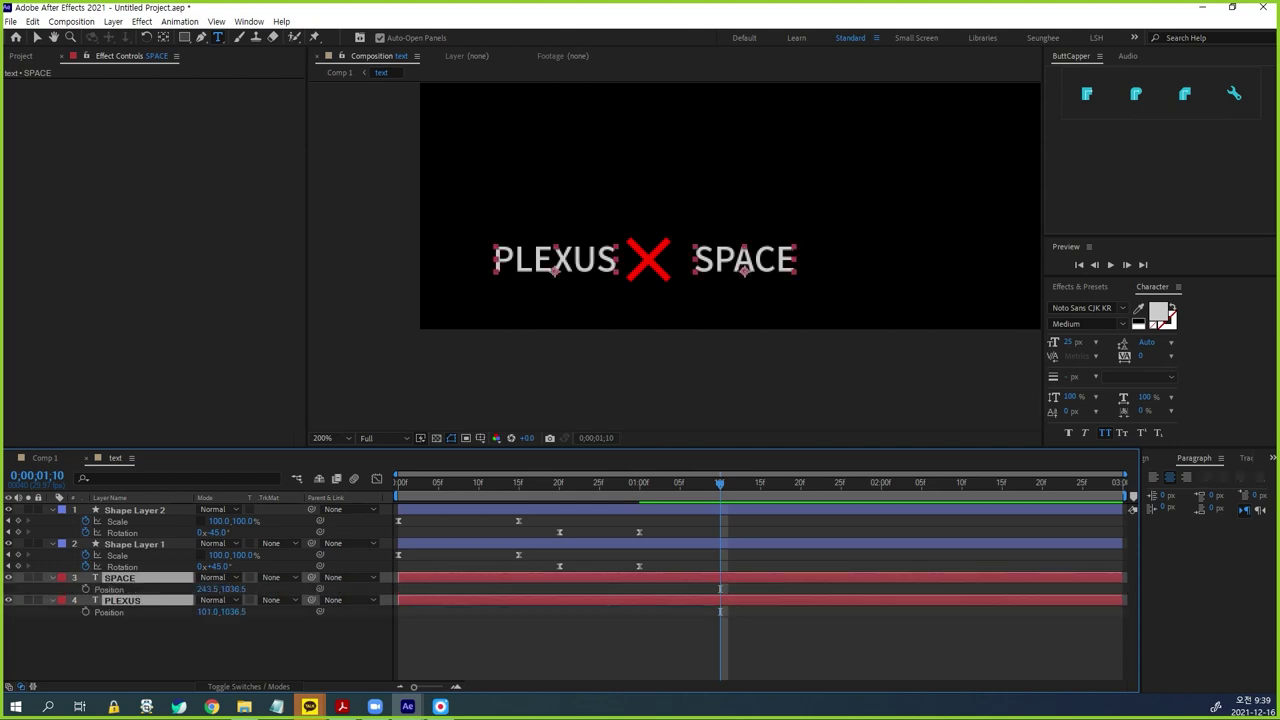
left_click(140, 645)
left_click(86, 589)
left_click(85, 611)
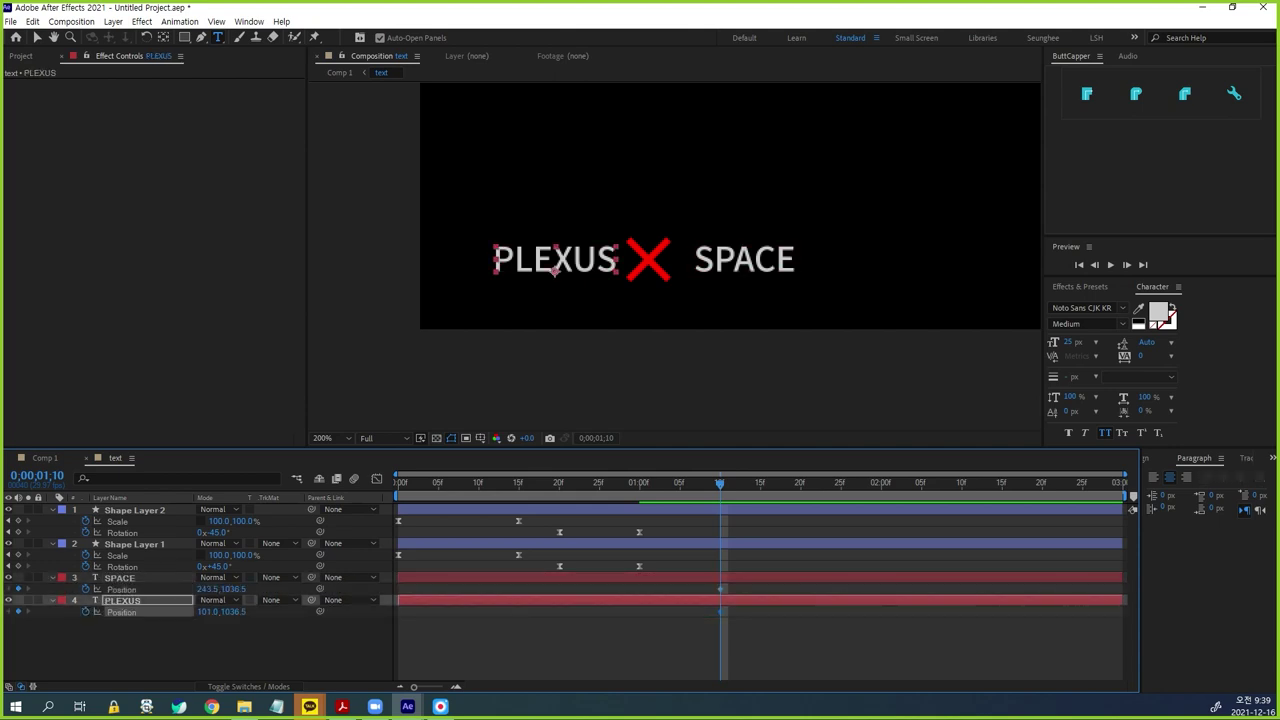
- At 0;00;00;20, move PLEXUS up to about Y 998.5 and SPACE down to about Y 1082.5, then preview the motion
left_click_drag(720, 484, 560, 484)
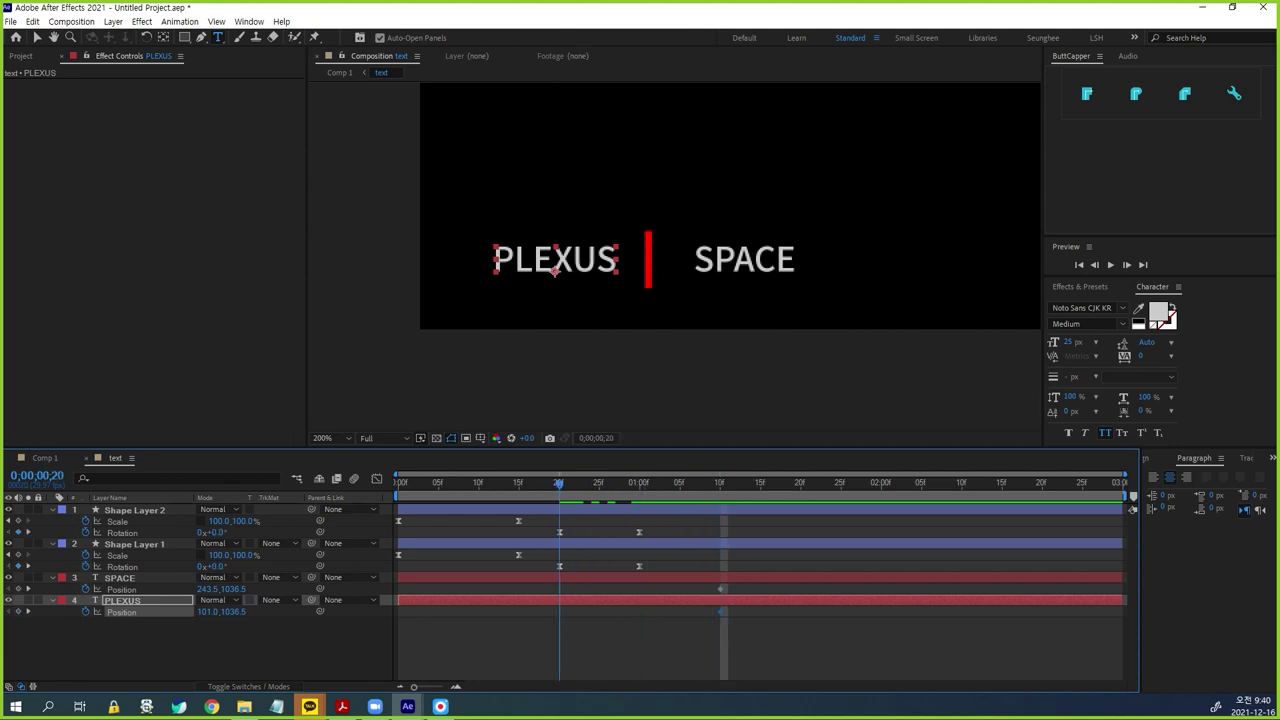
left_click(590, 645)
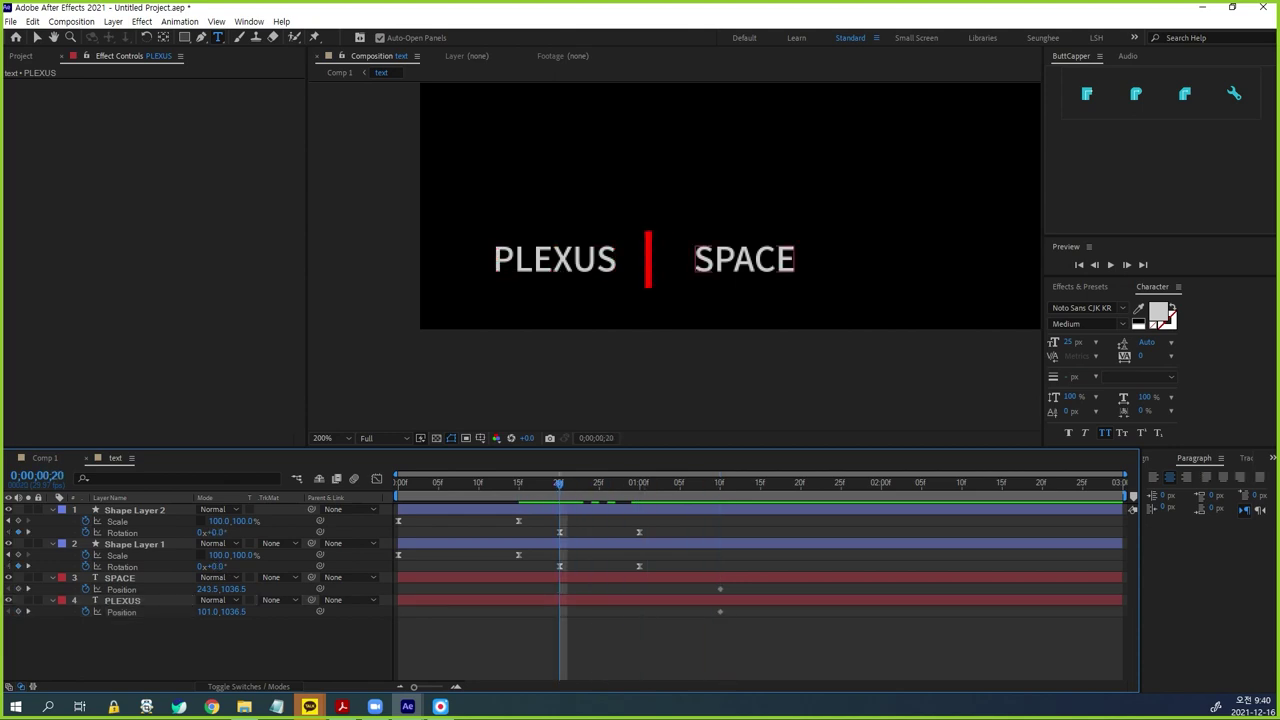
left_click(553, 268)
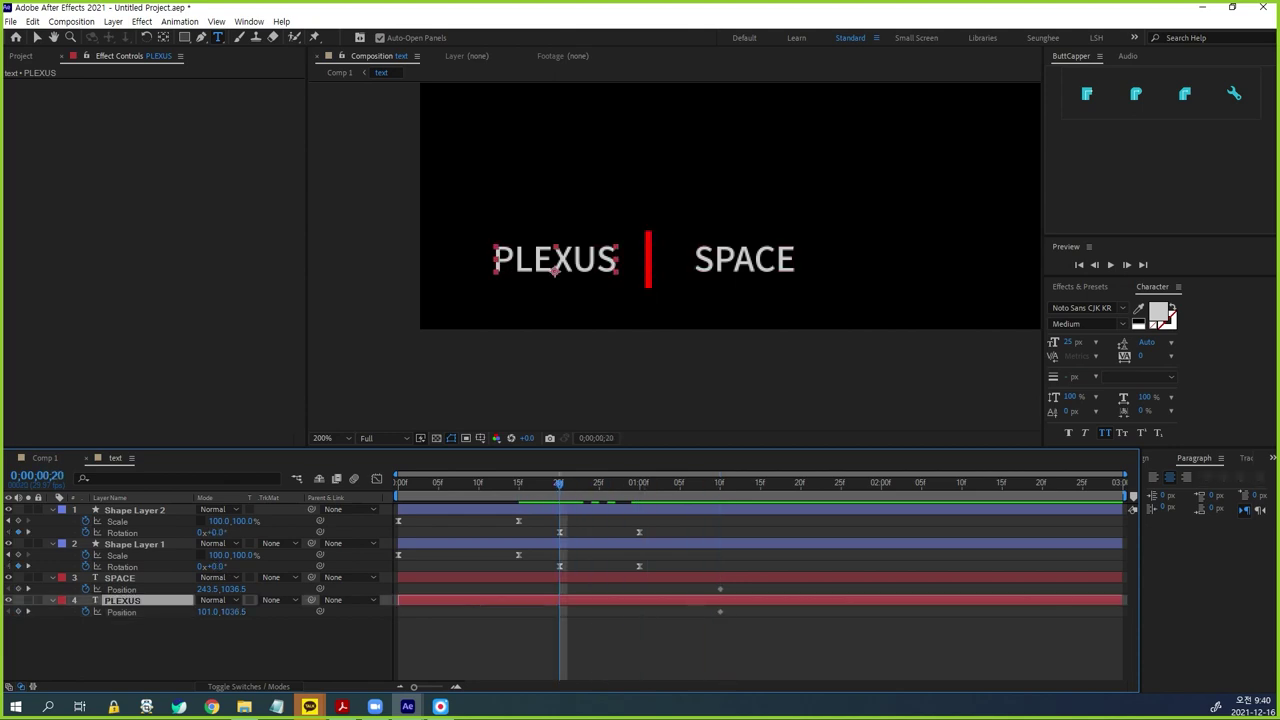
left_click_drag(554, 270, 554, 220)
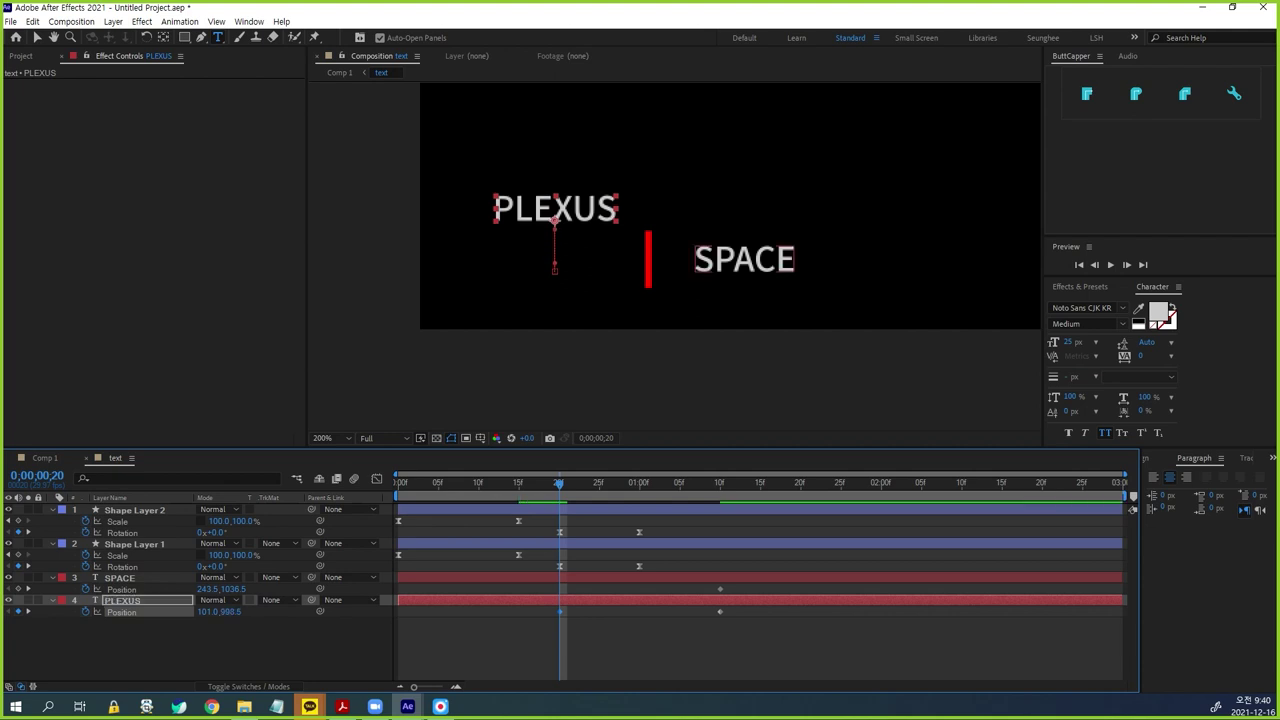
left_click(746, 262)
left_click_drag(744, 266, 744, 329)
key("Return")
key("space")
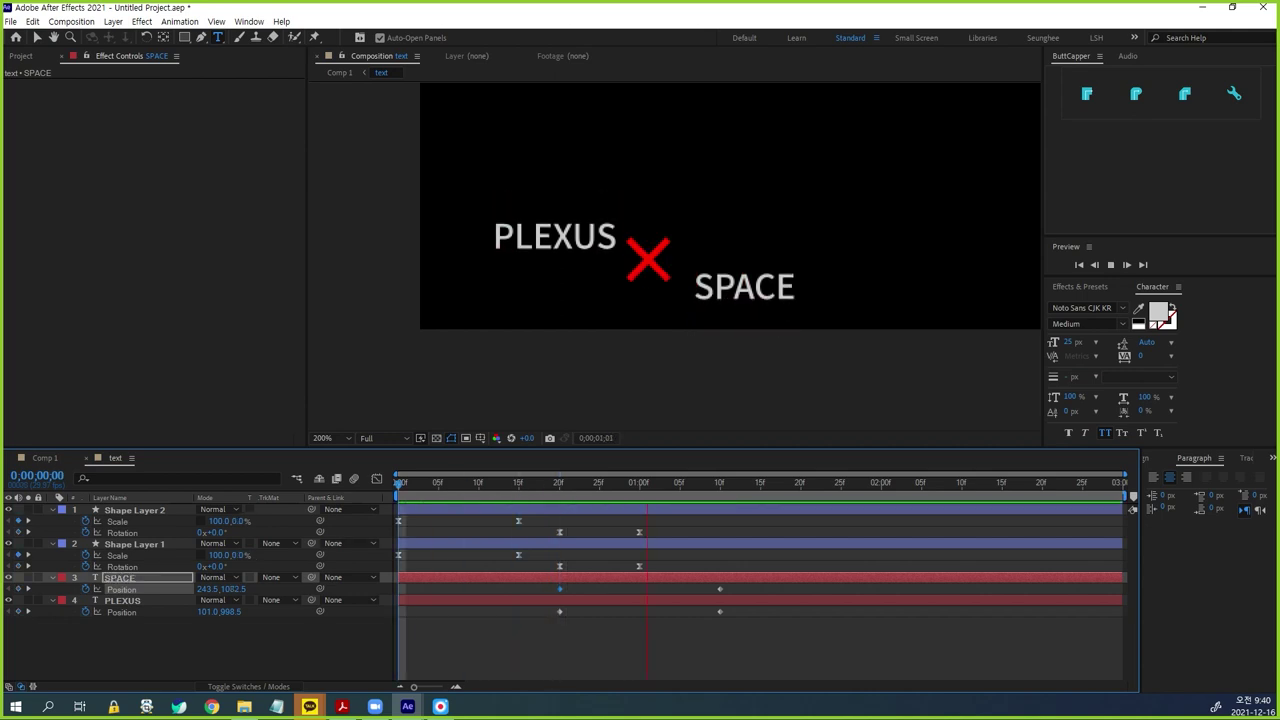
key("space")
- Ease the final Position keyframes of SPACE and PLEXUS at 0;00;01;10, adjust their incoming influence and play back the motion
left_click_drag(706, 582, 738, 642)
key("F9")
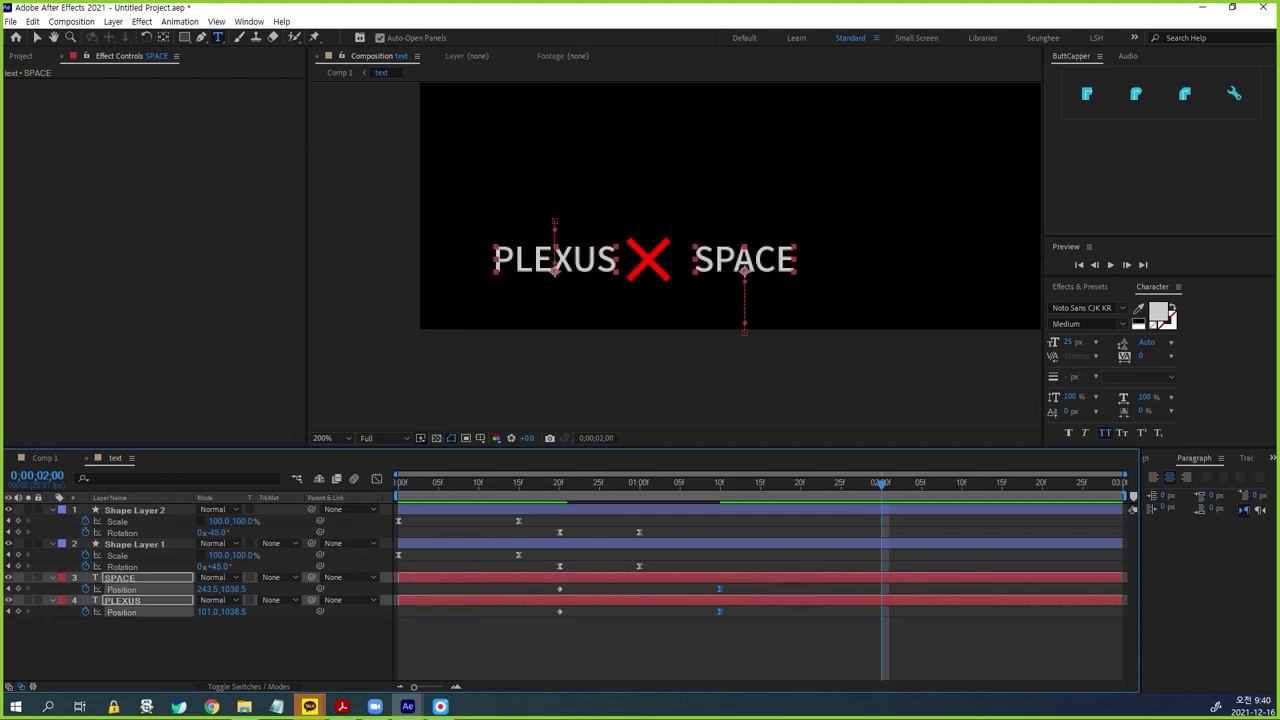
key("ctrl+shift+k")
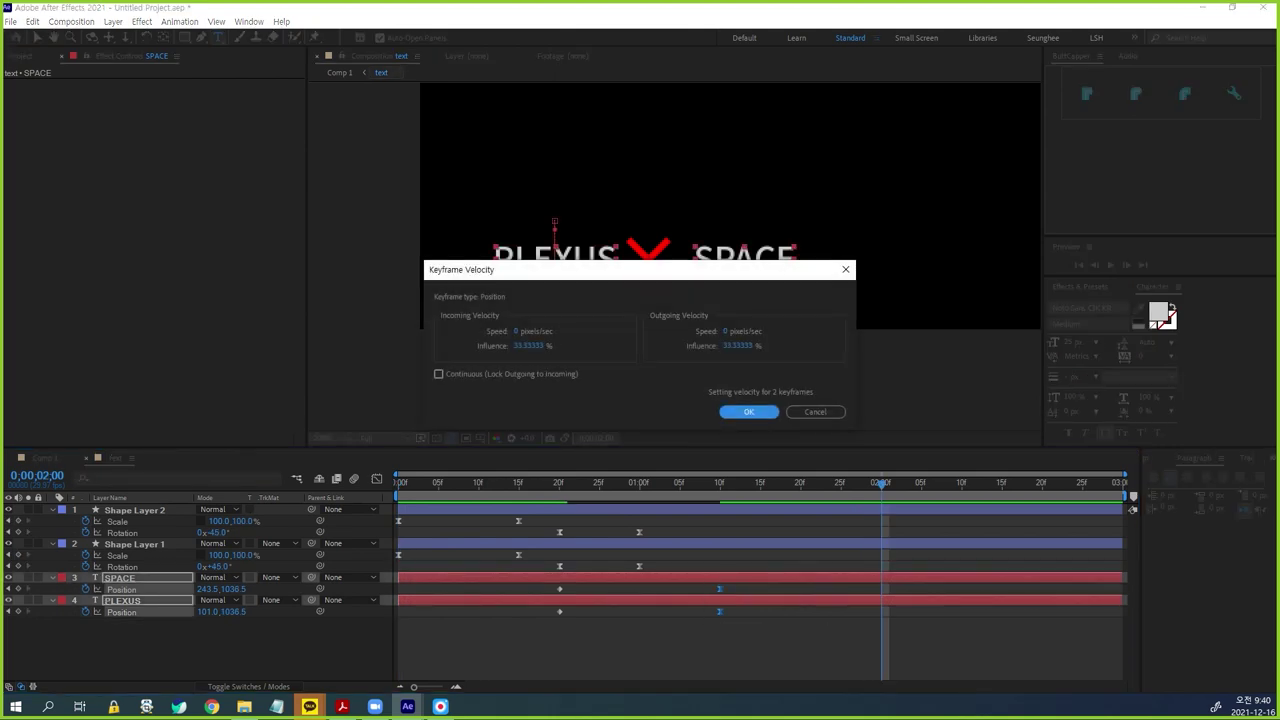
left_click(530, 346)
type("10")
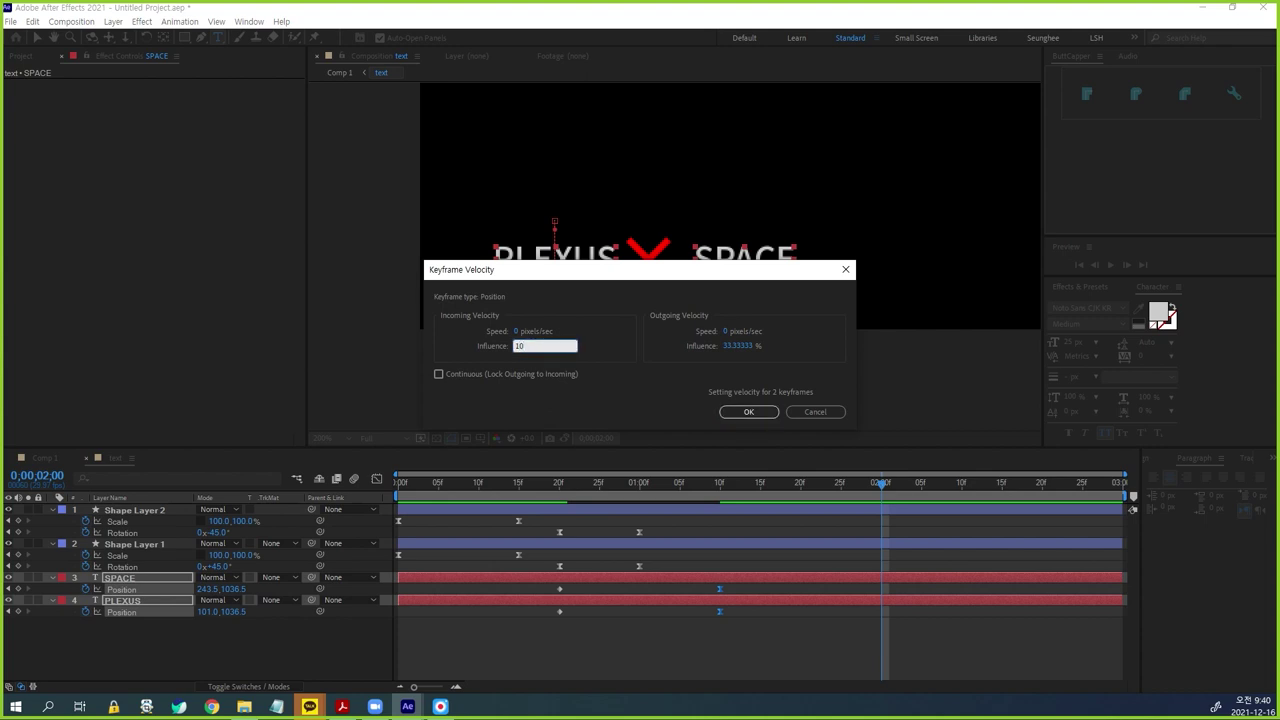
key("Return")
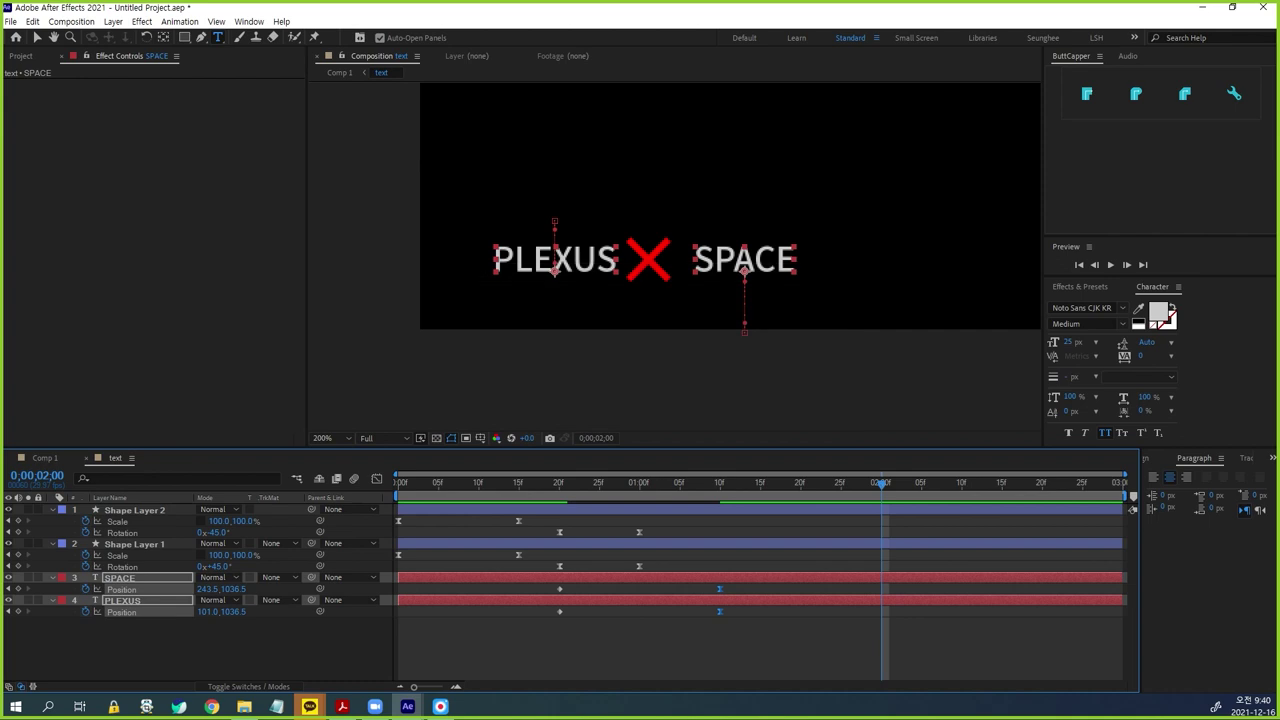
key("Home")
key("space")
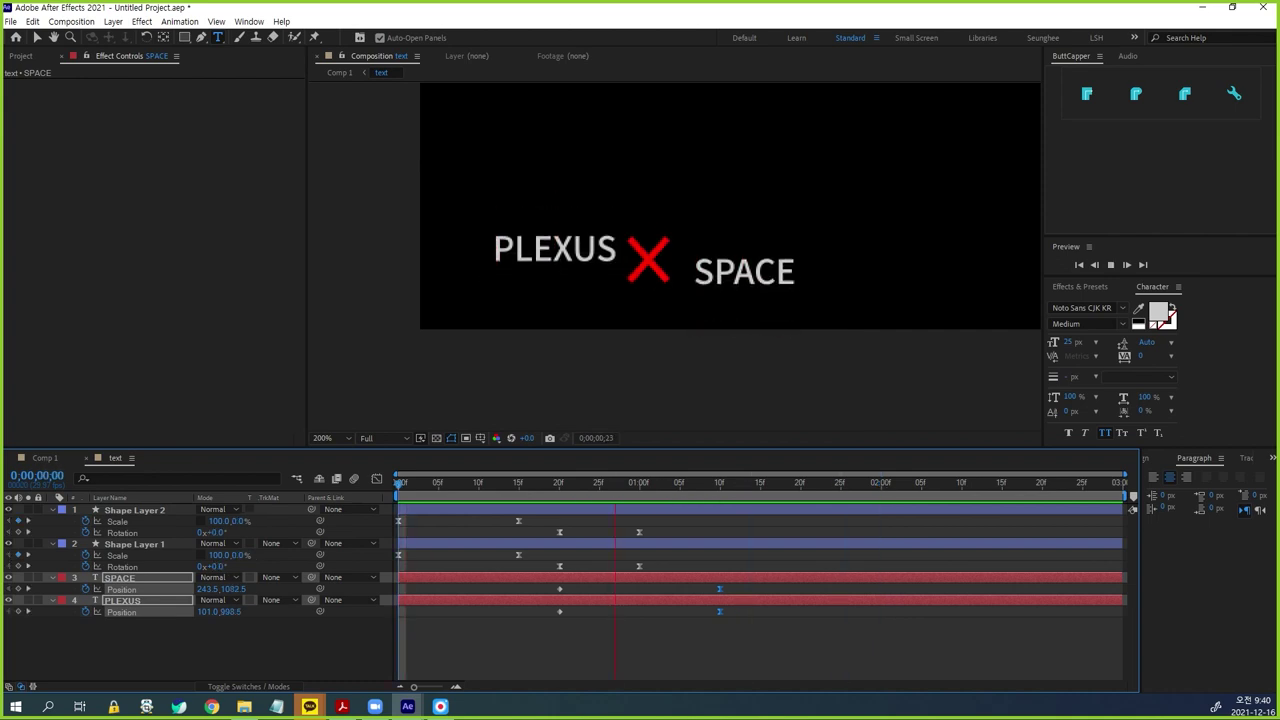
key("space")
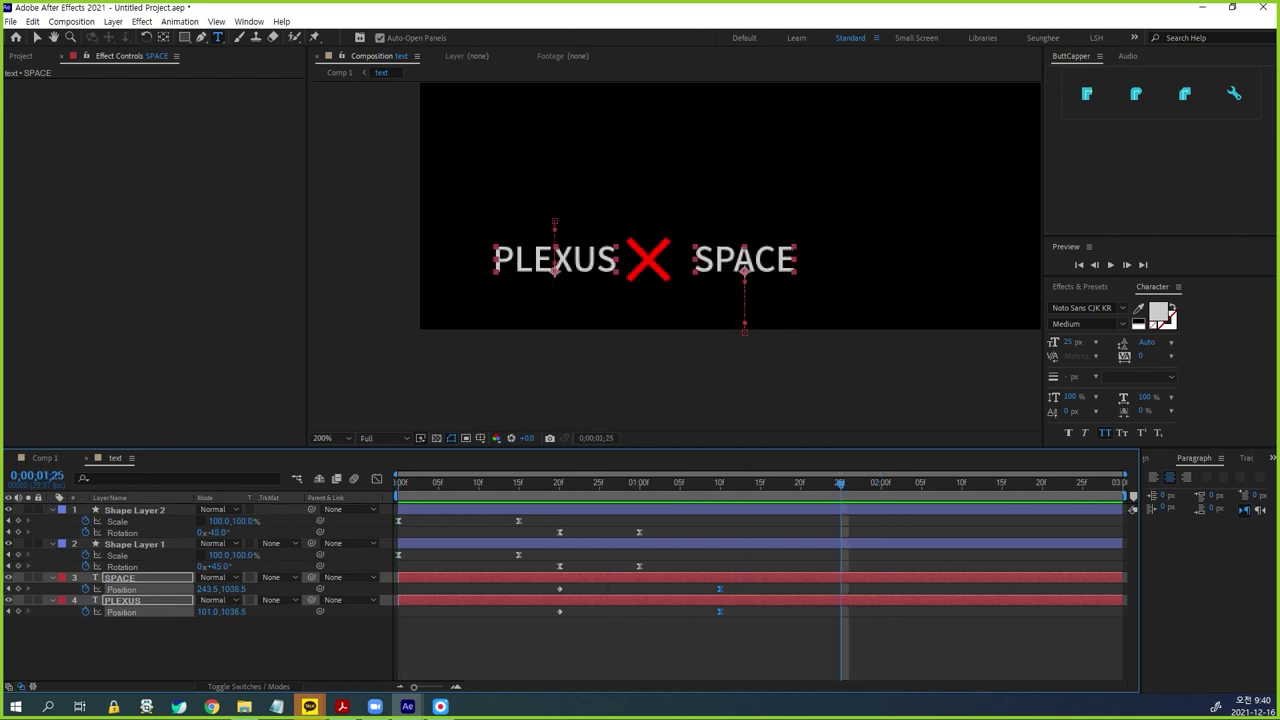
- At 0;00;00;20, draw a wide rectangle shape across the red line, covering the words' final positions, and set its fill to FFFFFF
left_click(559, 483)
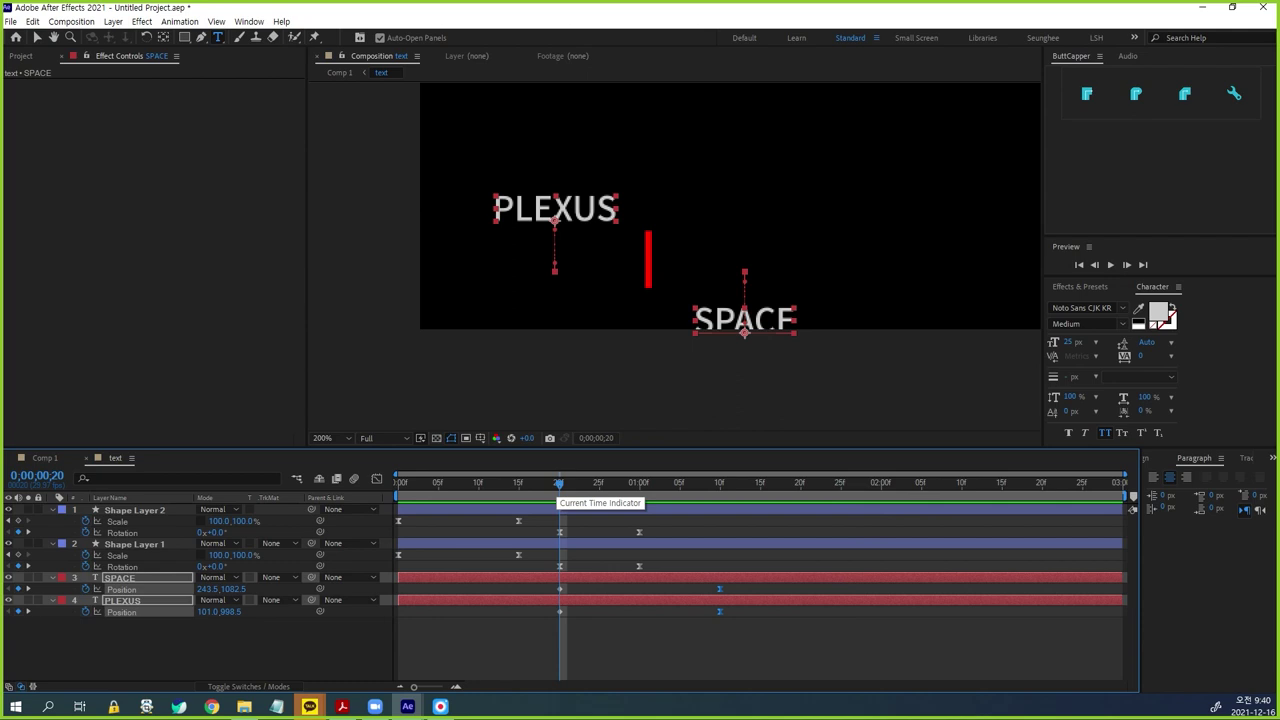
mouse_move(559, 483)
left_mouse_down()
mouse_move(620, 483)
mouse_move(559, 483)
left_mouse_up()
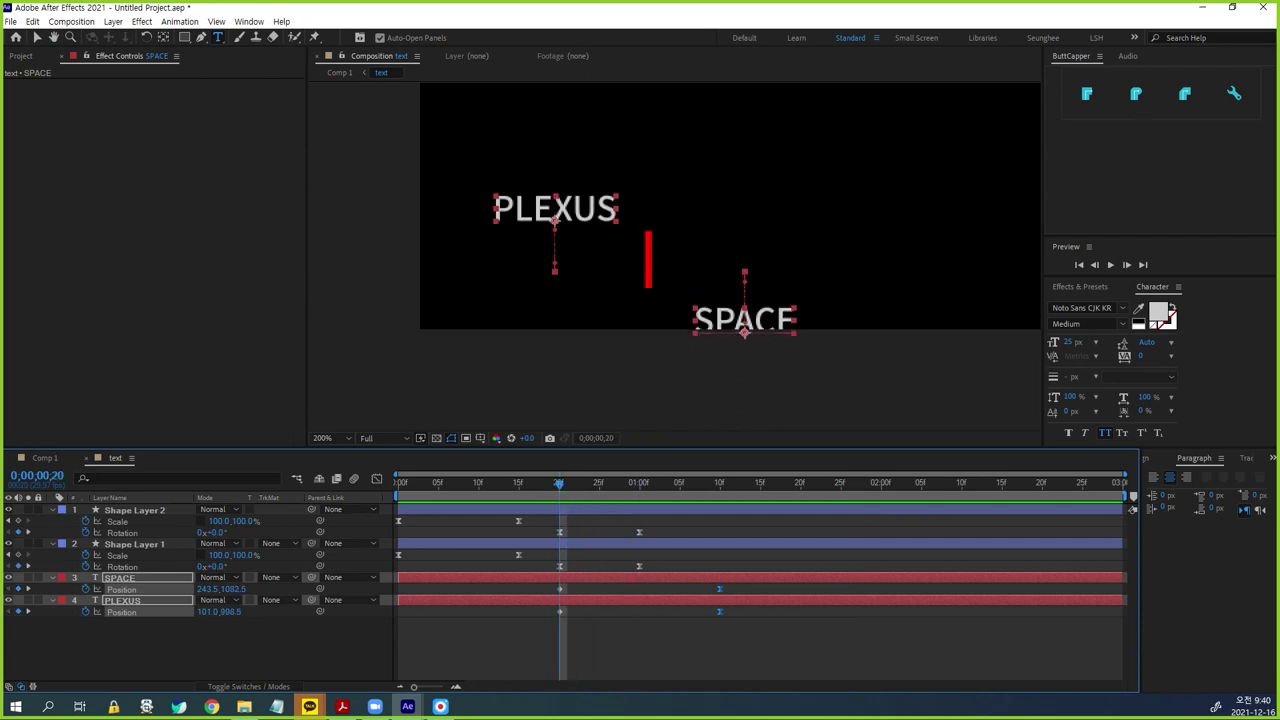
key("ctrl+shift+a")
key("q")
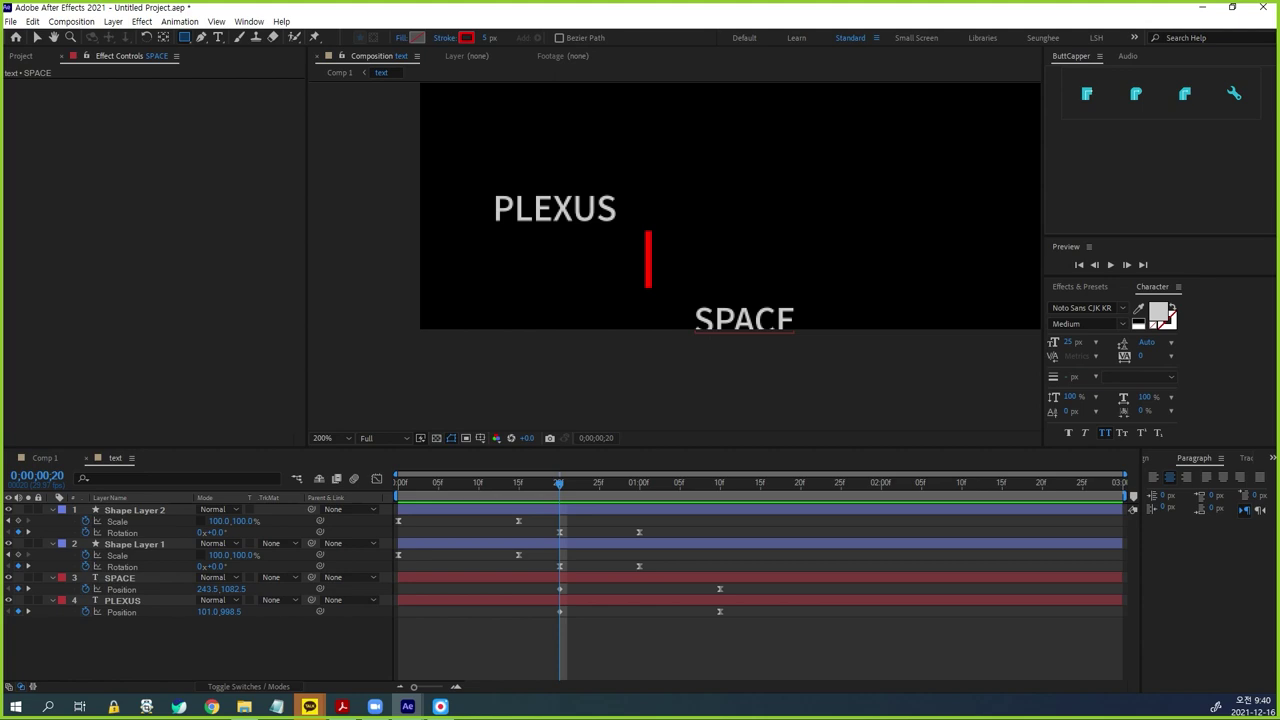
left_click_drag(483, 238, 810, 282)
left_click(417, 38)
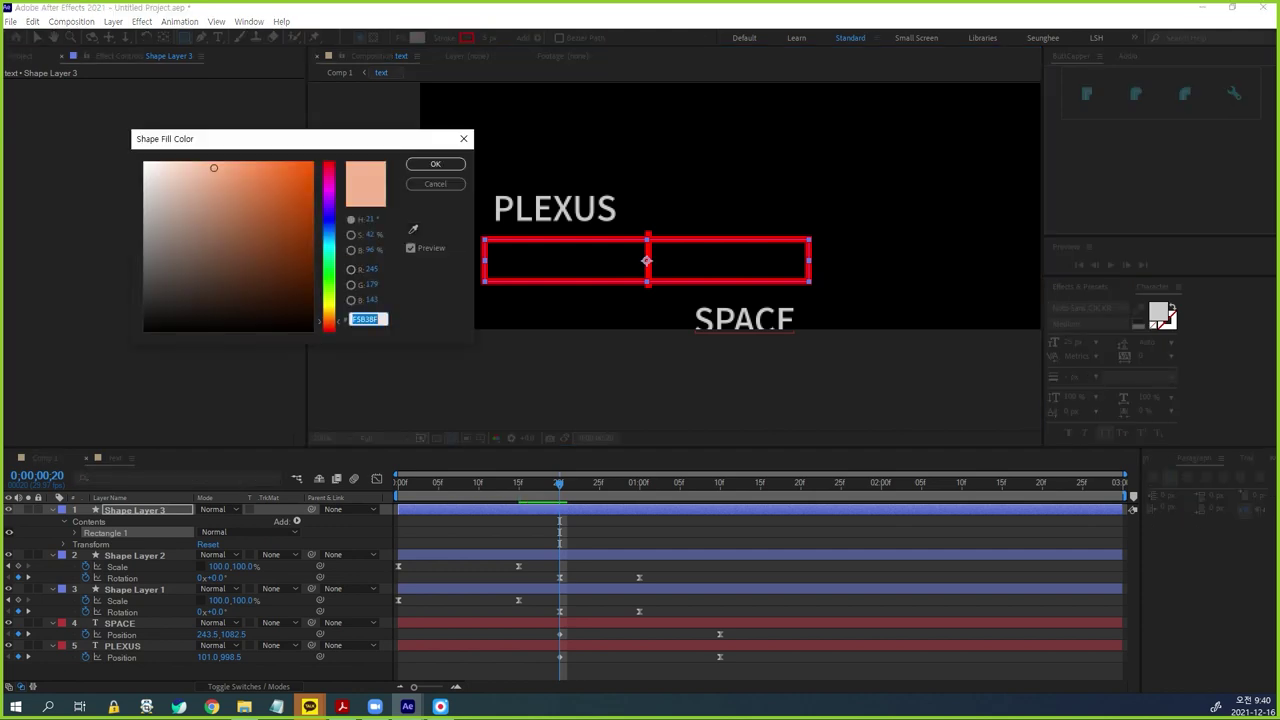
type("FFFFFF")
left_click(435, 164)
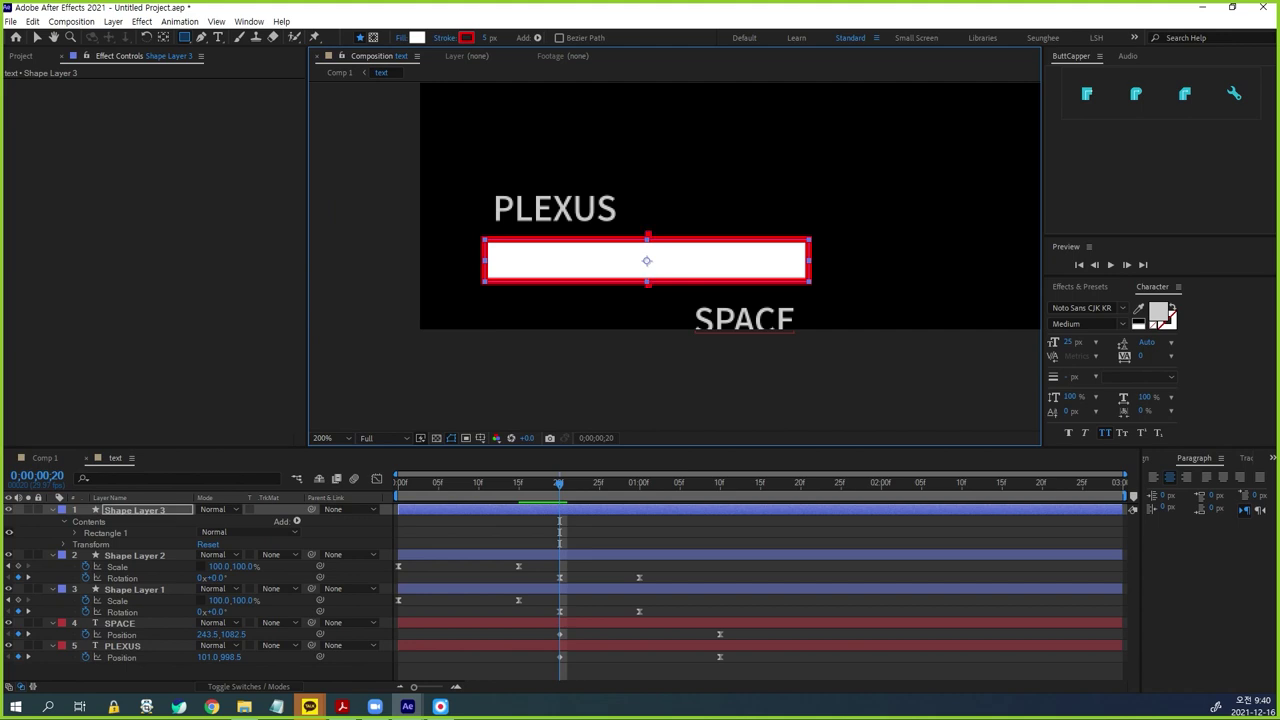
- Move the rectangle's Shape Layer 3 directly above PLEXUS, duplicate it and place the copy directly above SPACE
left_click(300, 673)
left_click(135, 510)
left_click_drag(134, 510, 134, 639)
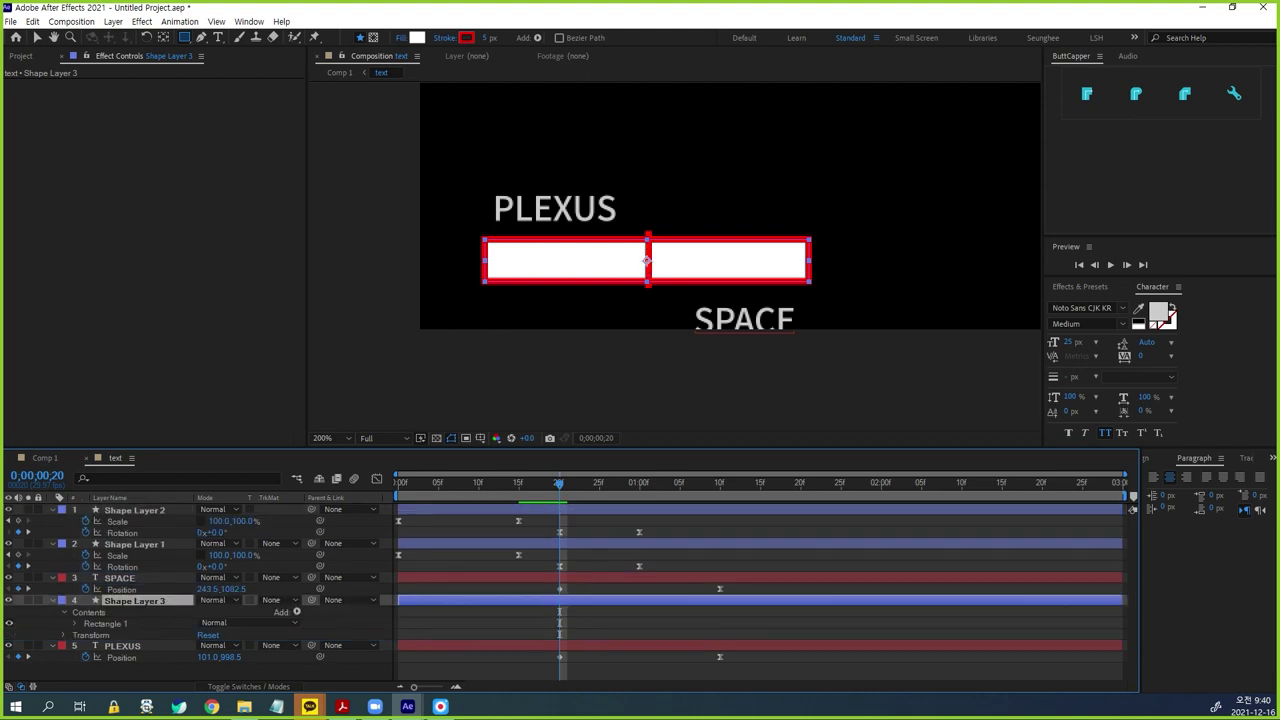
key("ctrl+d")
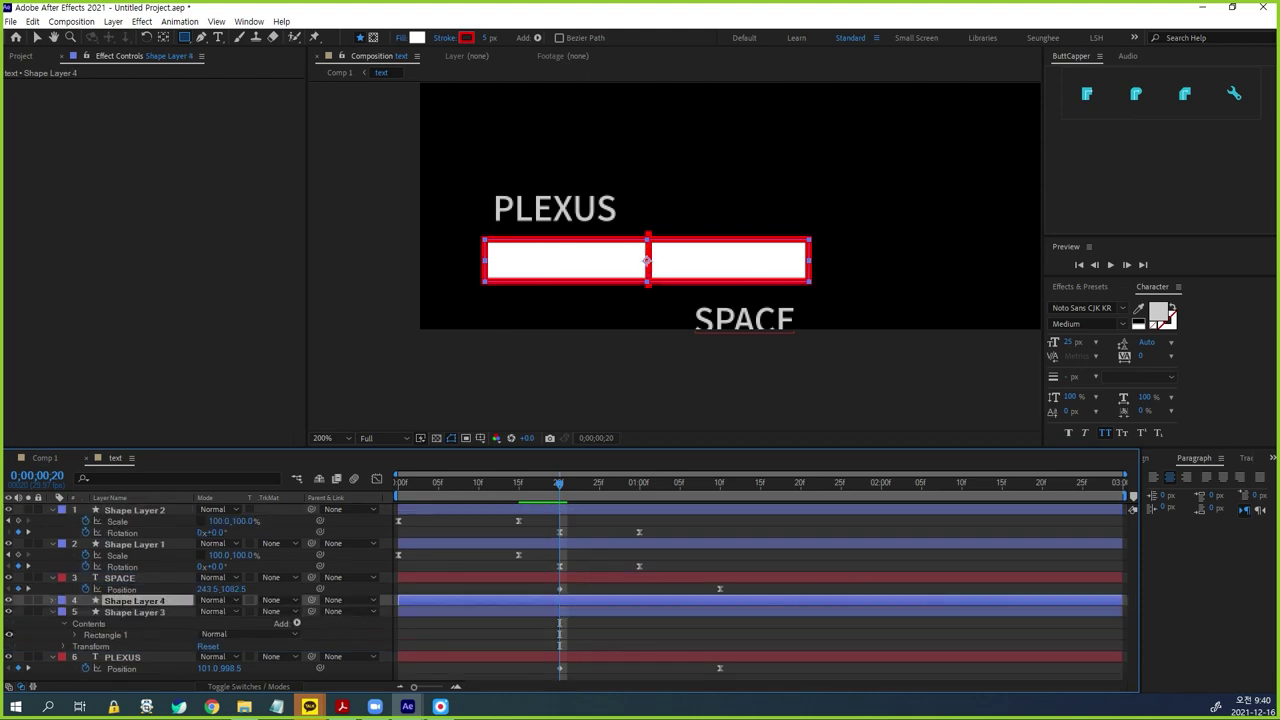
key("ctrl+]")
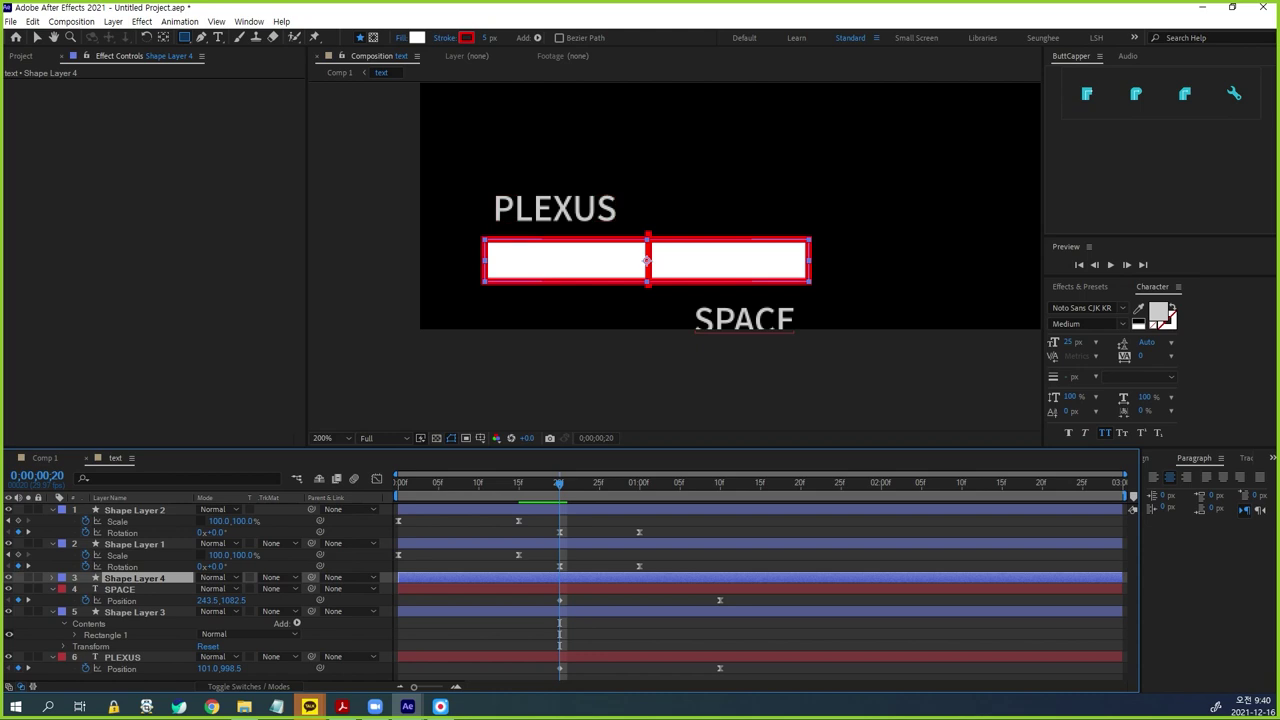
- Set PLEXUS to Alpha Matte "Shape Layer 3" and SPACE to Alpha Matte "Shape Layer 4", then preview the masked reveal
left_click(123, 657)
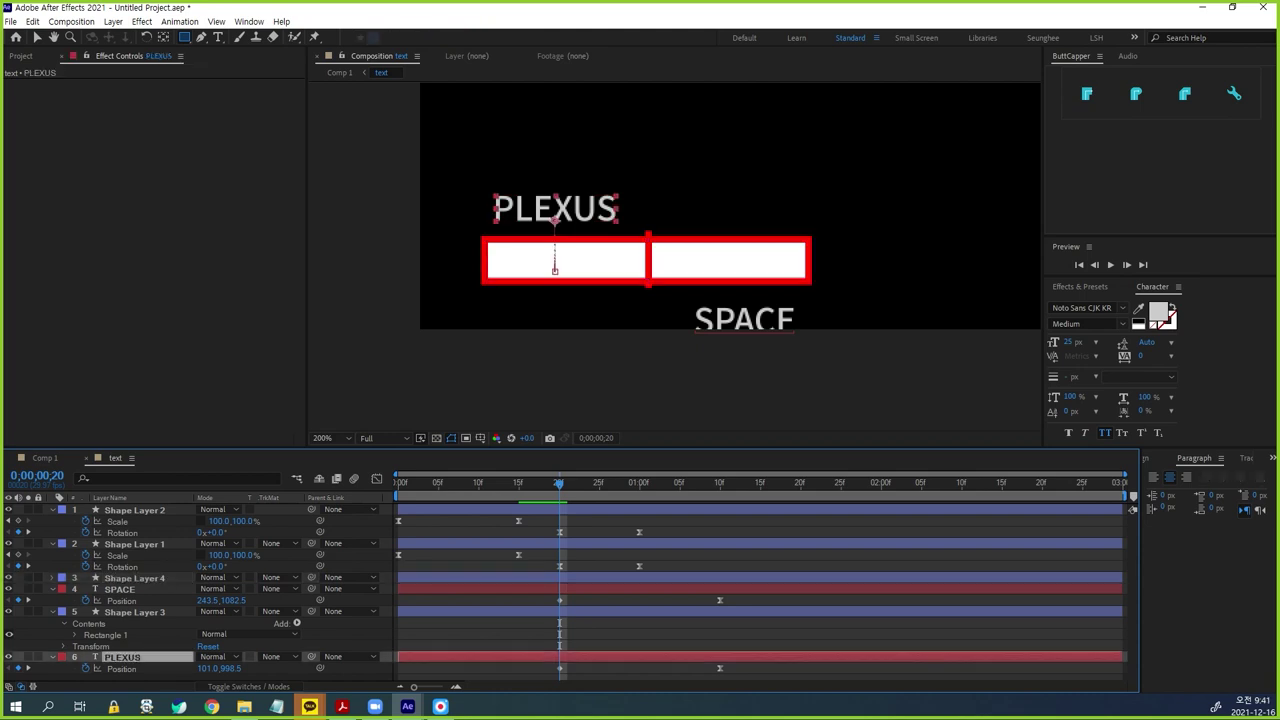
left_click(271, 656)
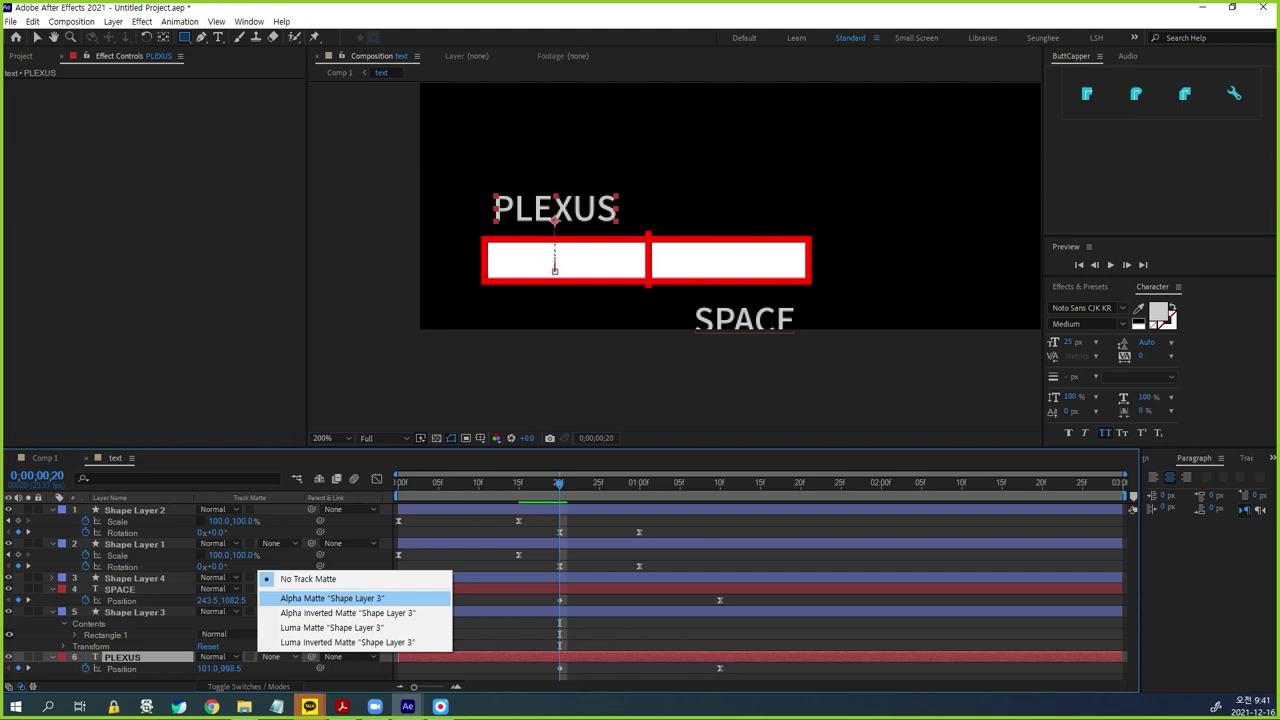
left_click(332, 598)
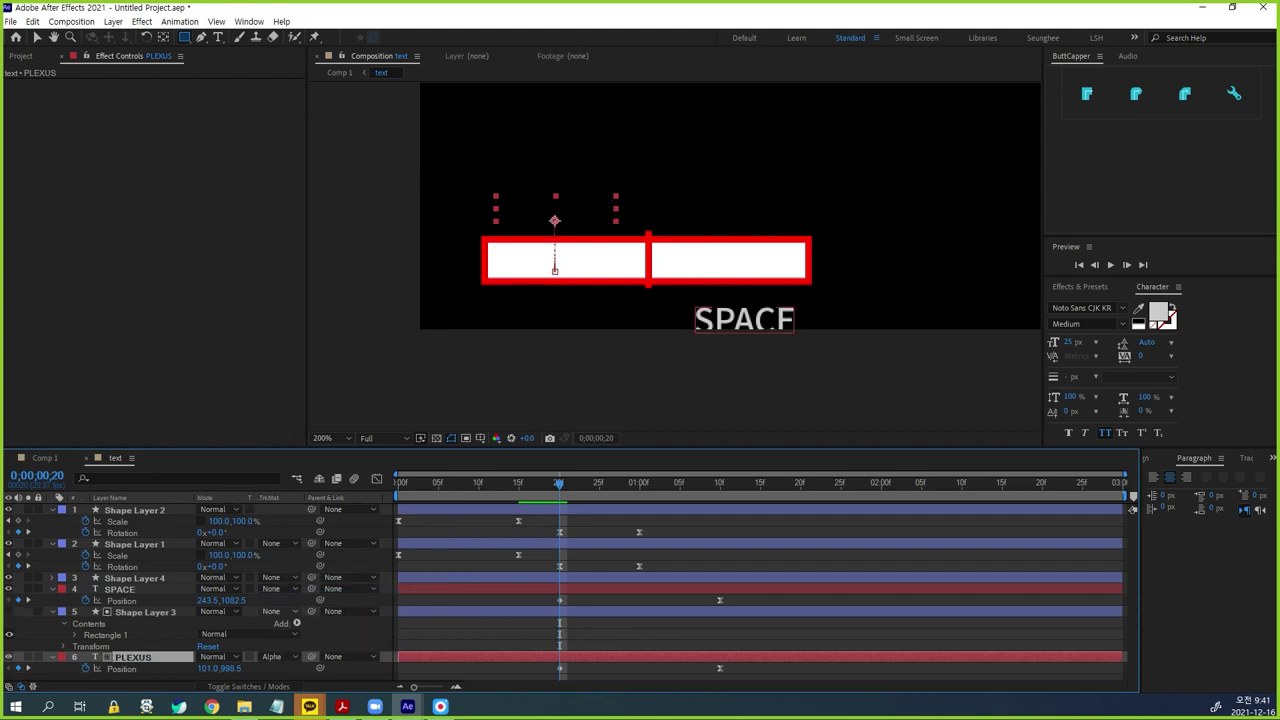
left_click(743, 320)
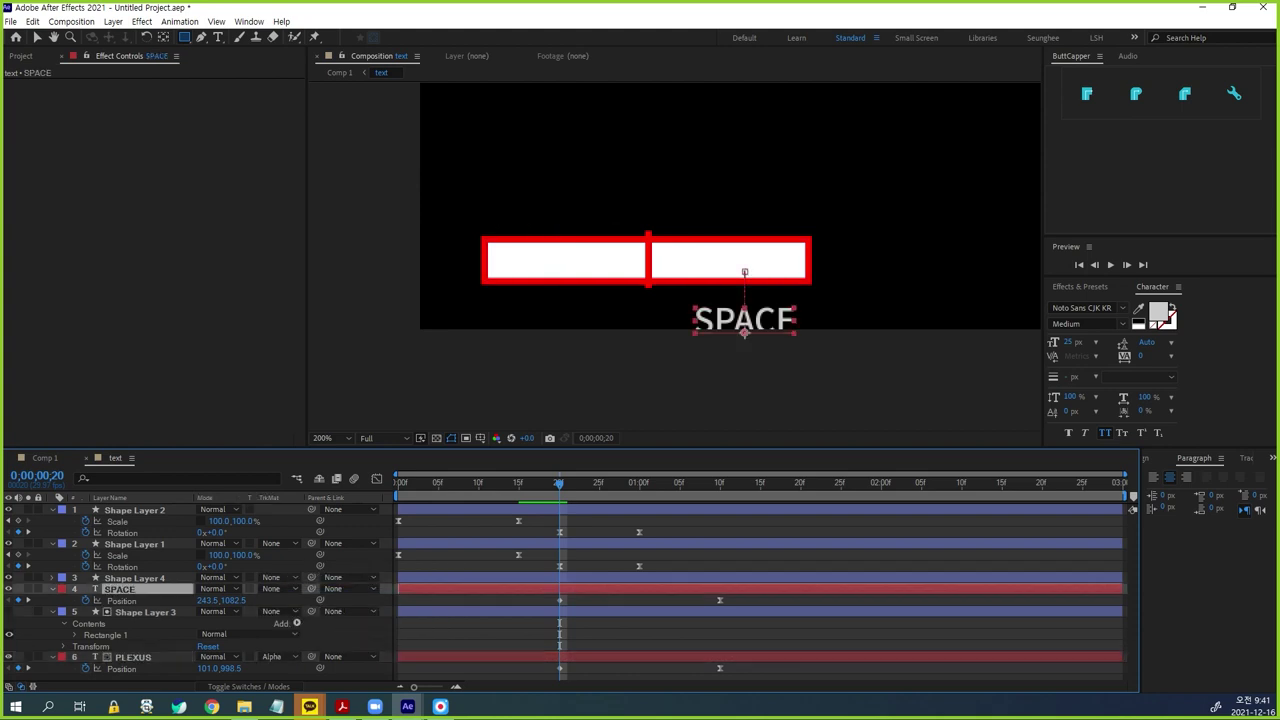
left_click(272, 589)
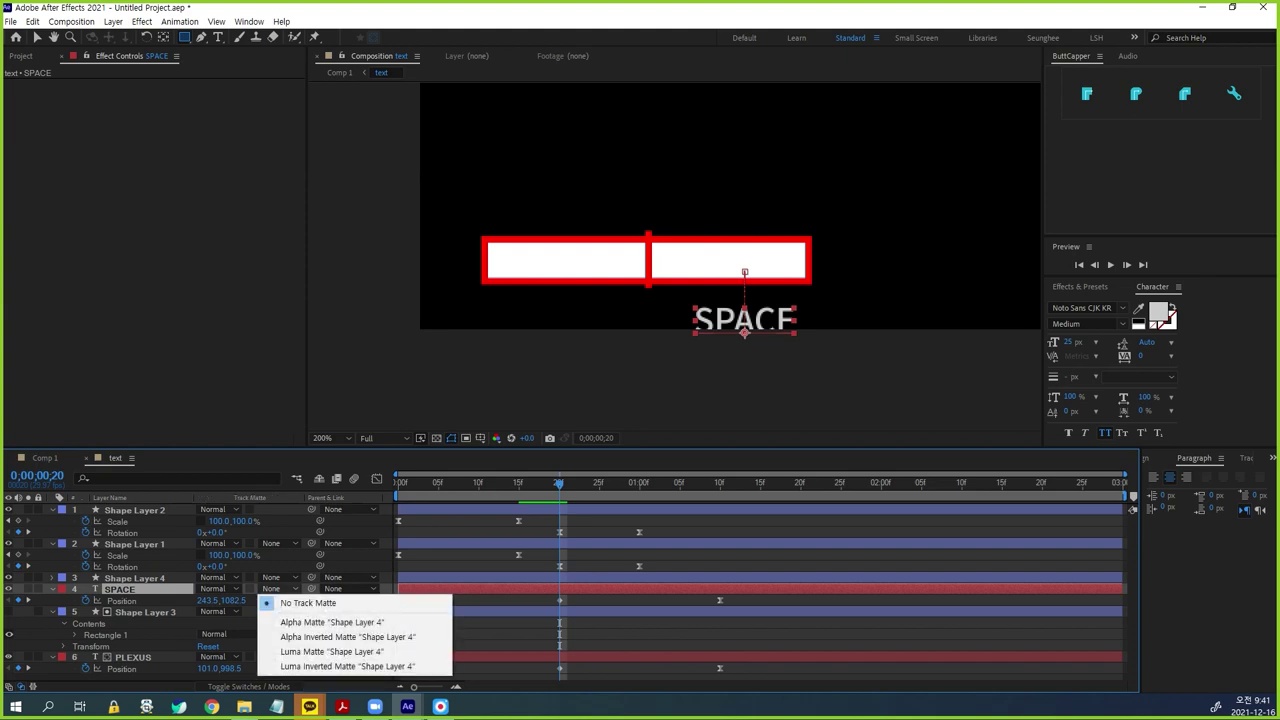
left_click(331, 622)
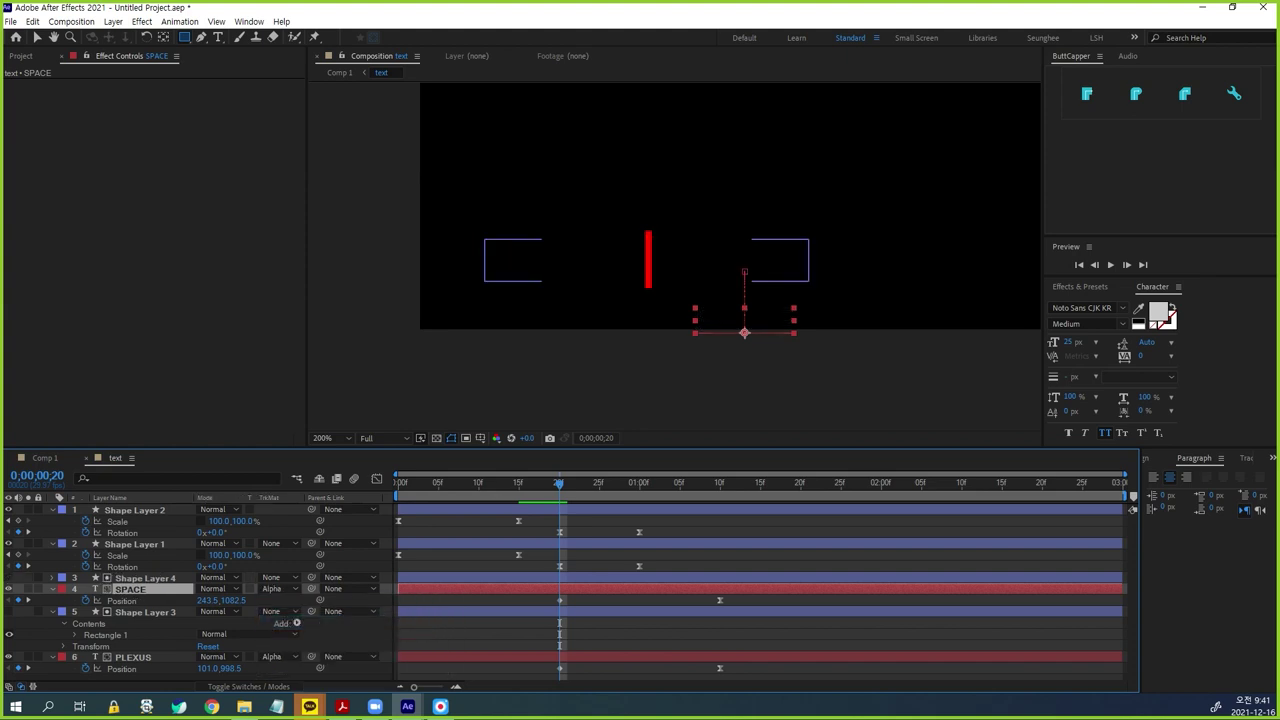
key("space")
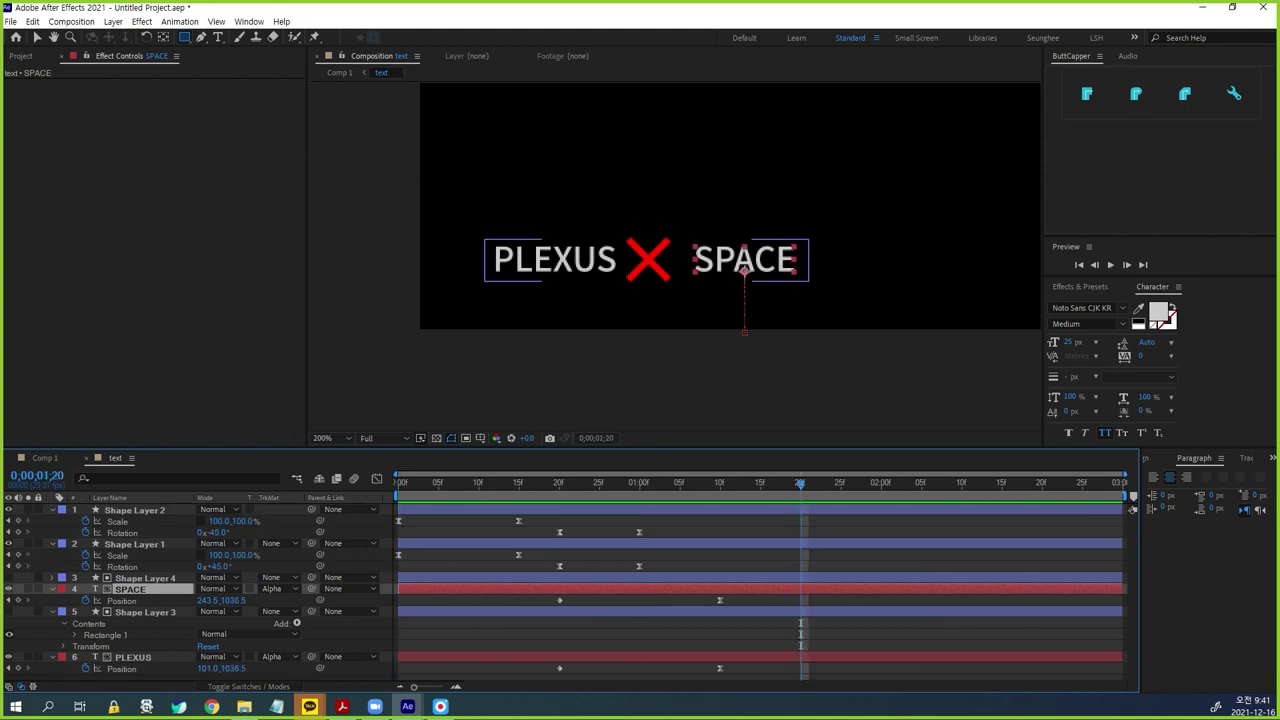
key("space")
key("space")
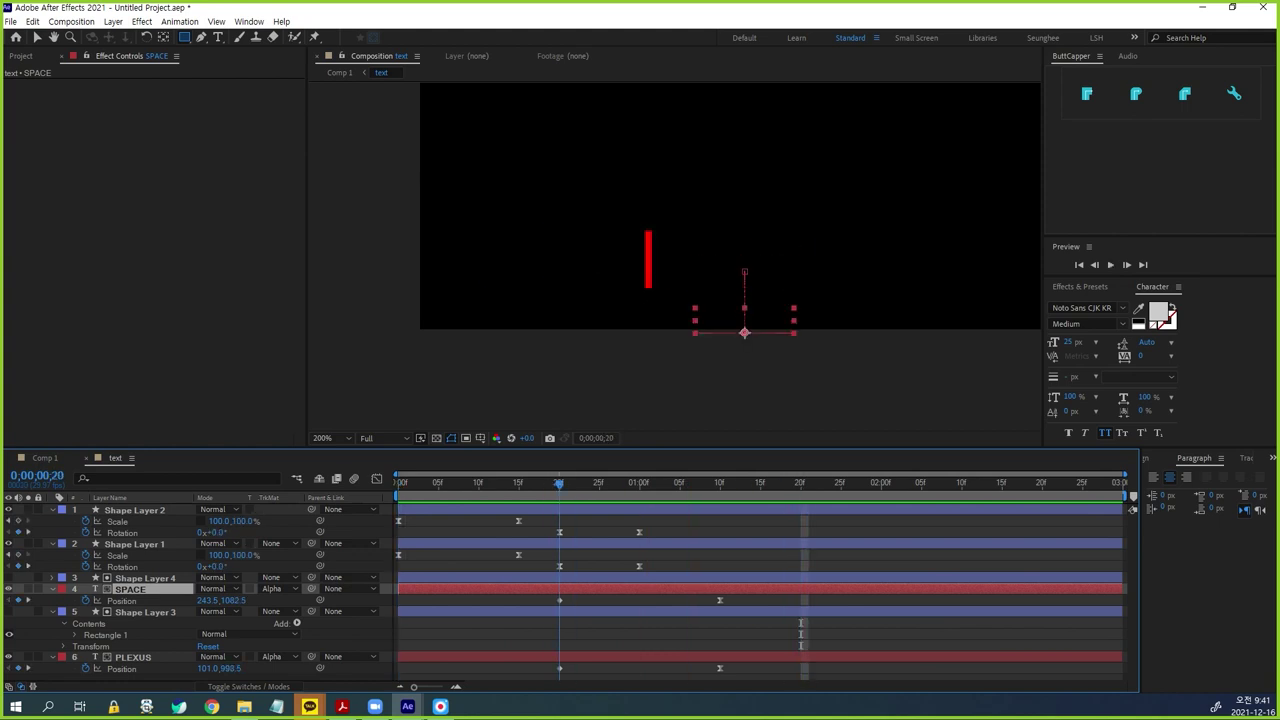
- Shift SPACE's Position keyframes so they start at 0;00;01;10, then preview the staggered motion from the beginning
left_click_drag(712, 484, 720, 484)
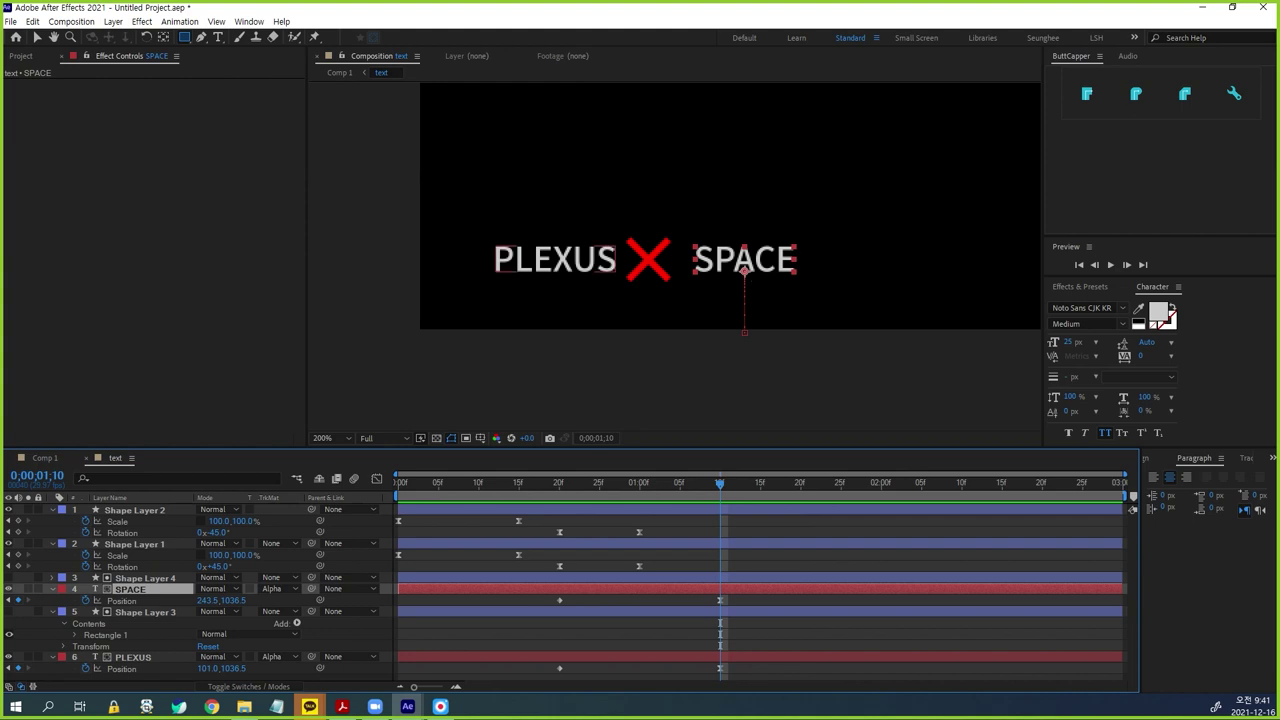
mouse_move(745, 597)
left_mouse_down()
mouse_move(529, 611)
mouse_move(720, 601)
left_mouse_up()
key("Home")
key("space")
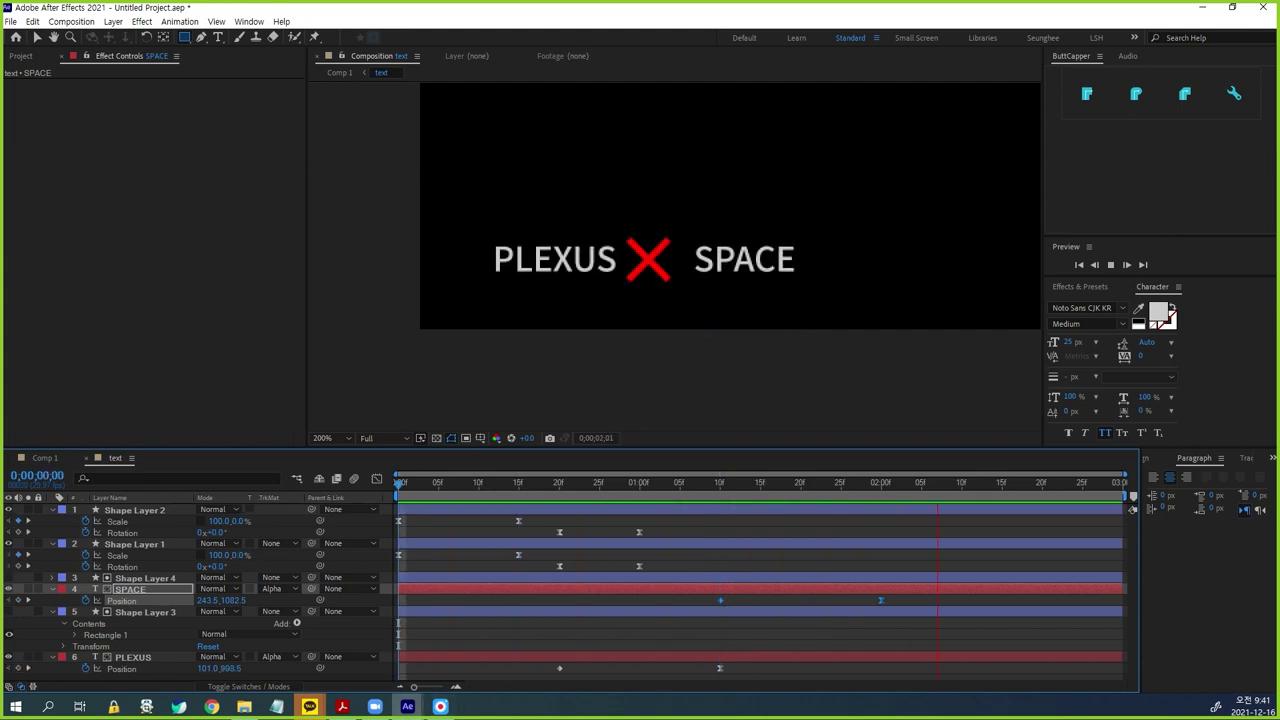
key("space")
- Delay the Position keyframes of both SPACE and PLEXUS by five frames and play back the title
mouse_move(845, 679)
left_mouse_down()
mouse_move(915, 593)
mouse_move(560, 574)
mouse_move(551, 585)
left_mouse_up()
key("alt+Right")
key("alt+Right")
key("alt+Right")
key("alt+Right")
key("alt+Right")
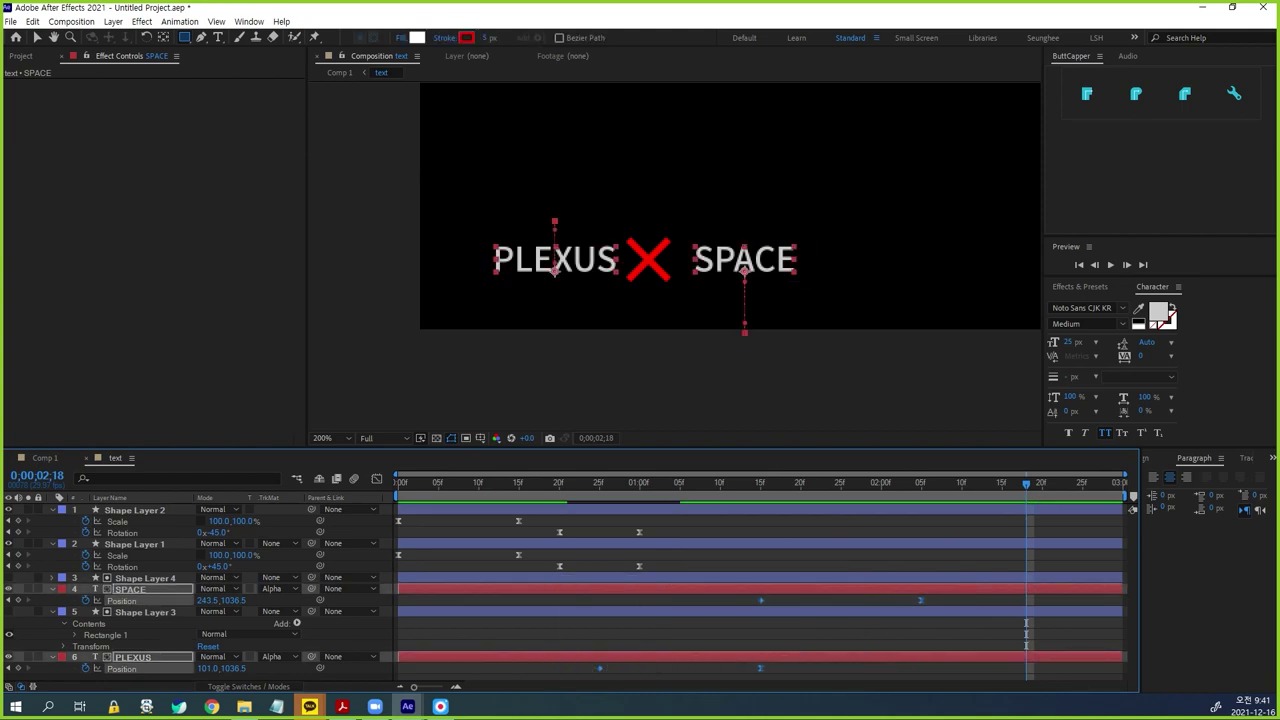
key("space")
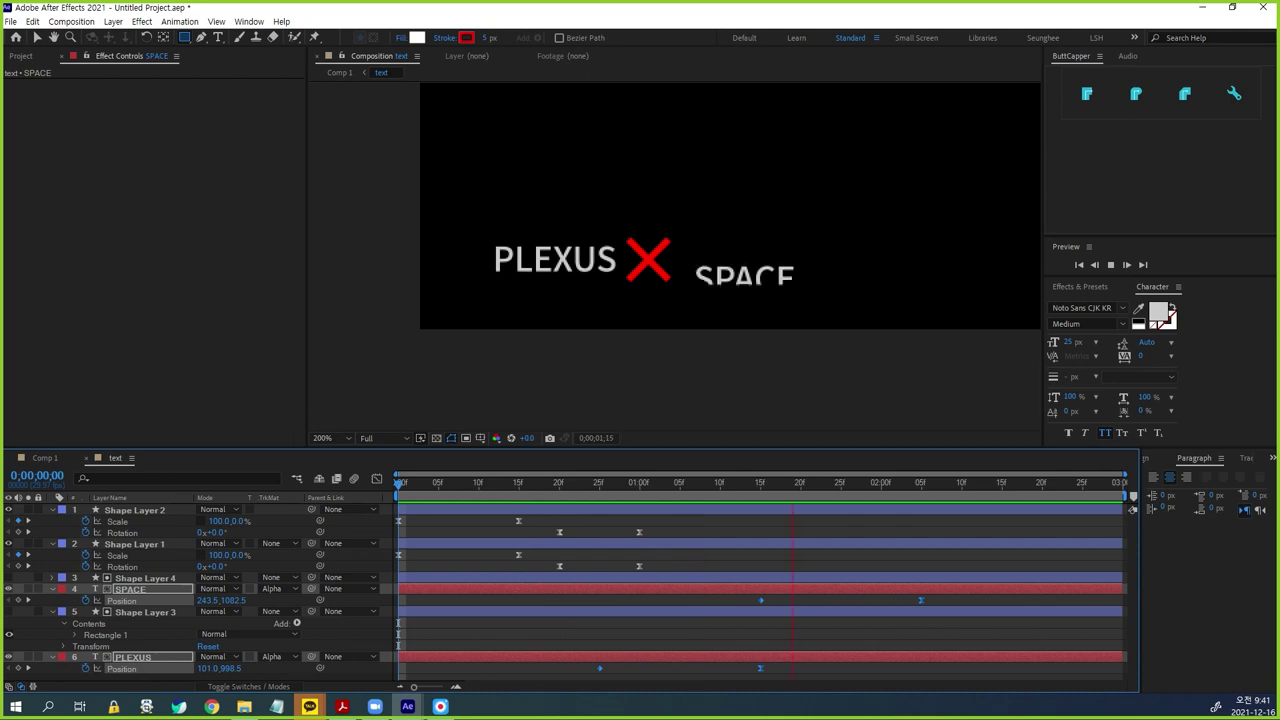
key("space")
- Return to Comp 1, preview the title over the Plexus animation from the start and fit the whole frame in view
left_click(45, 458)
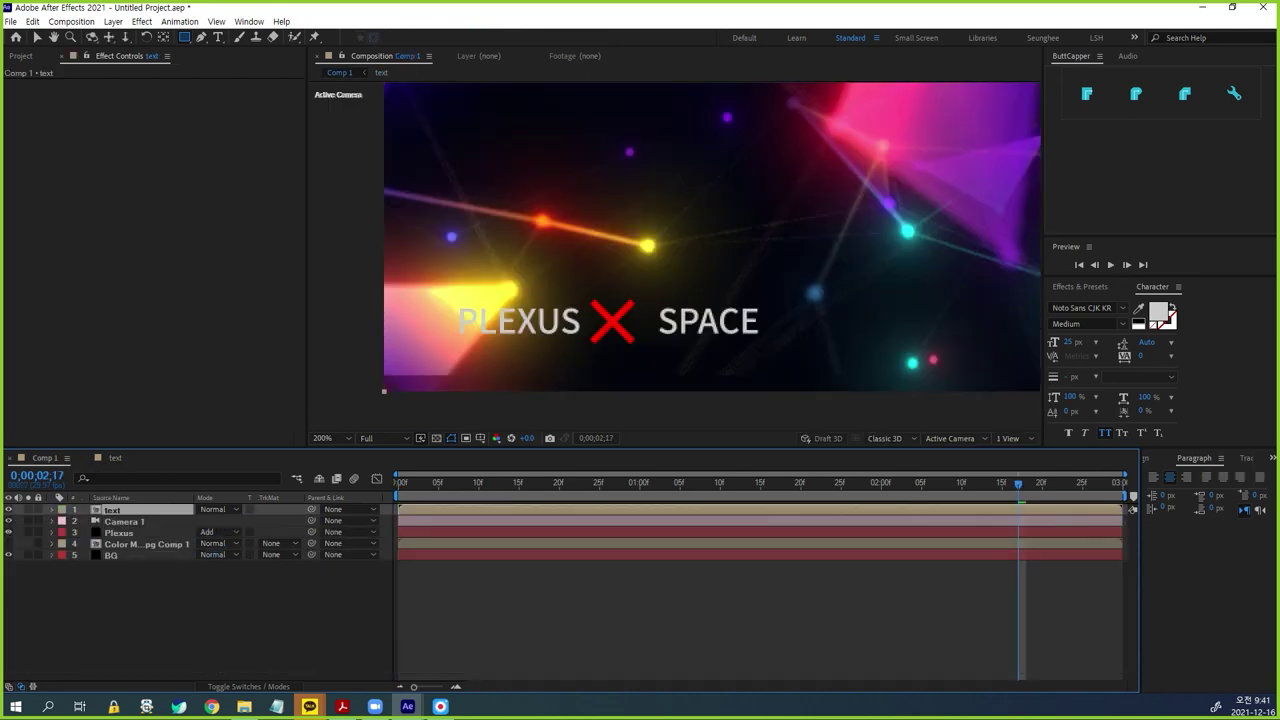
key("v")
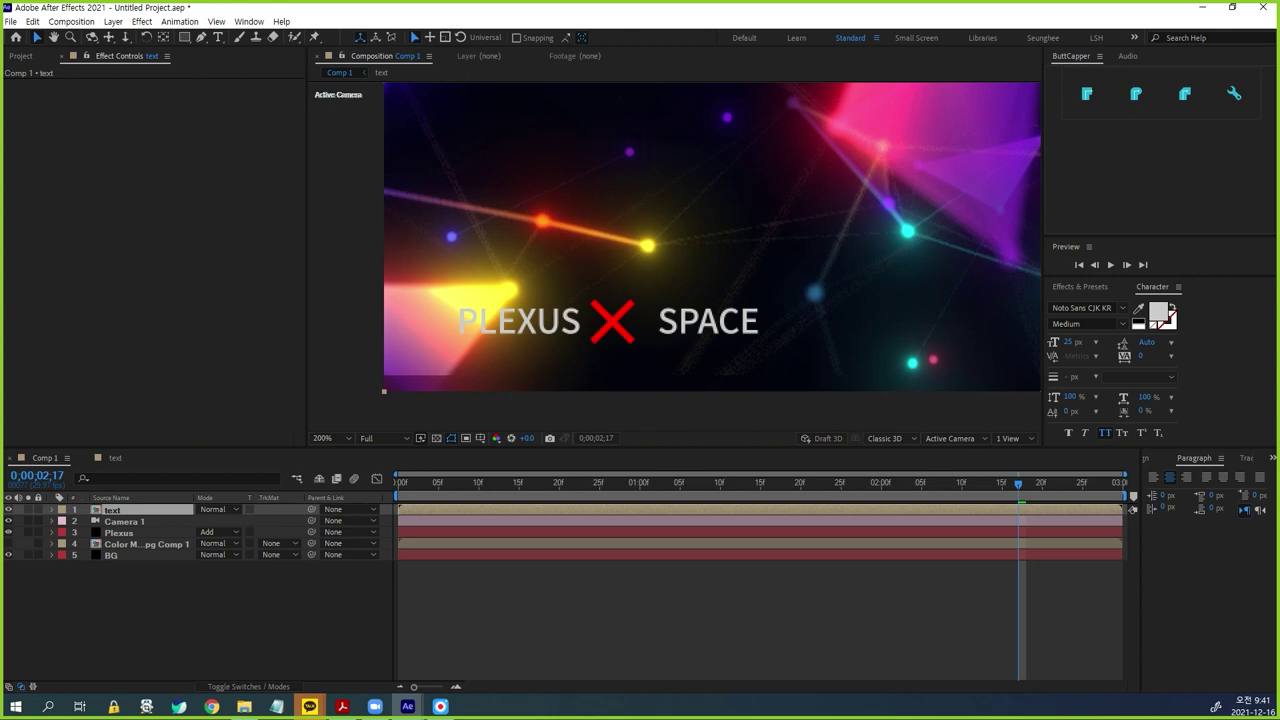
left_click_drag(447, 484, 398, 484)
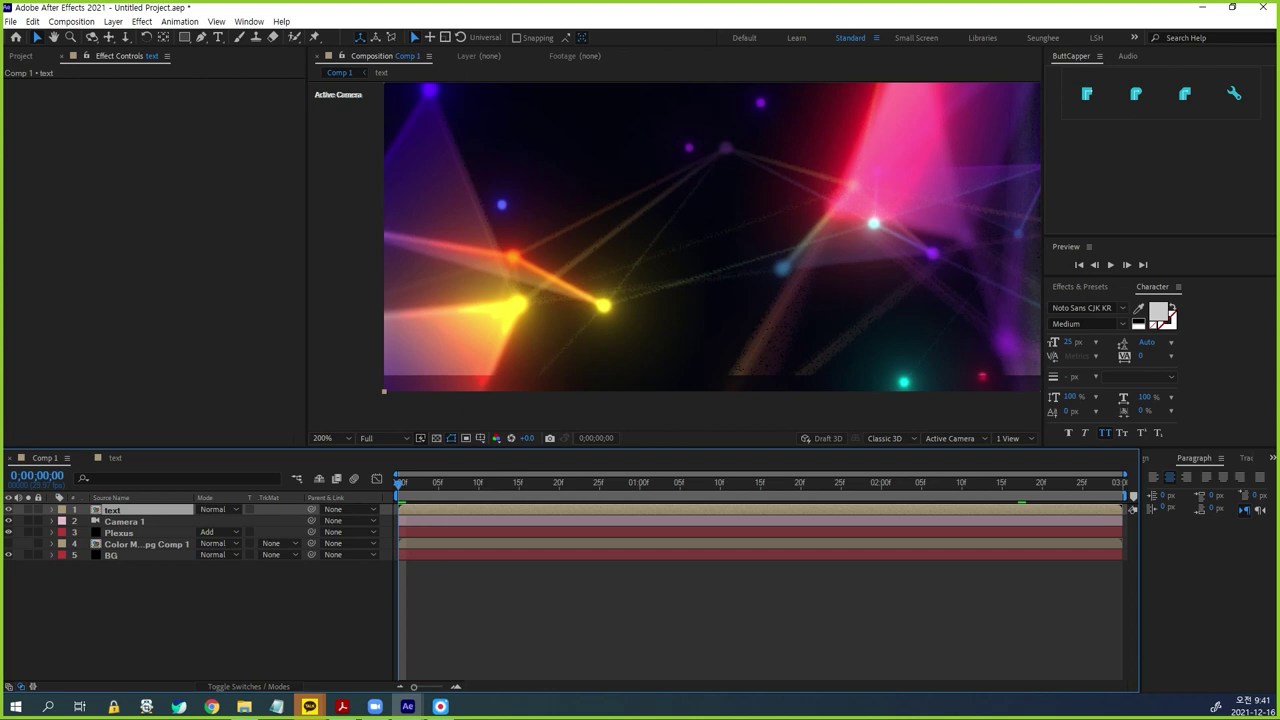
key("space")
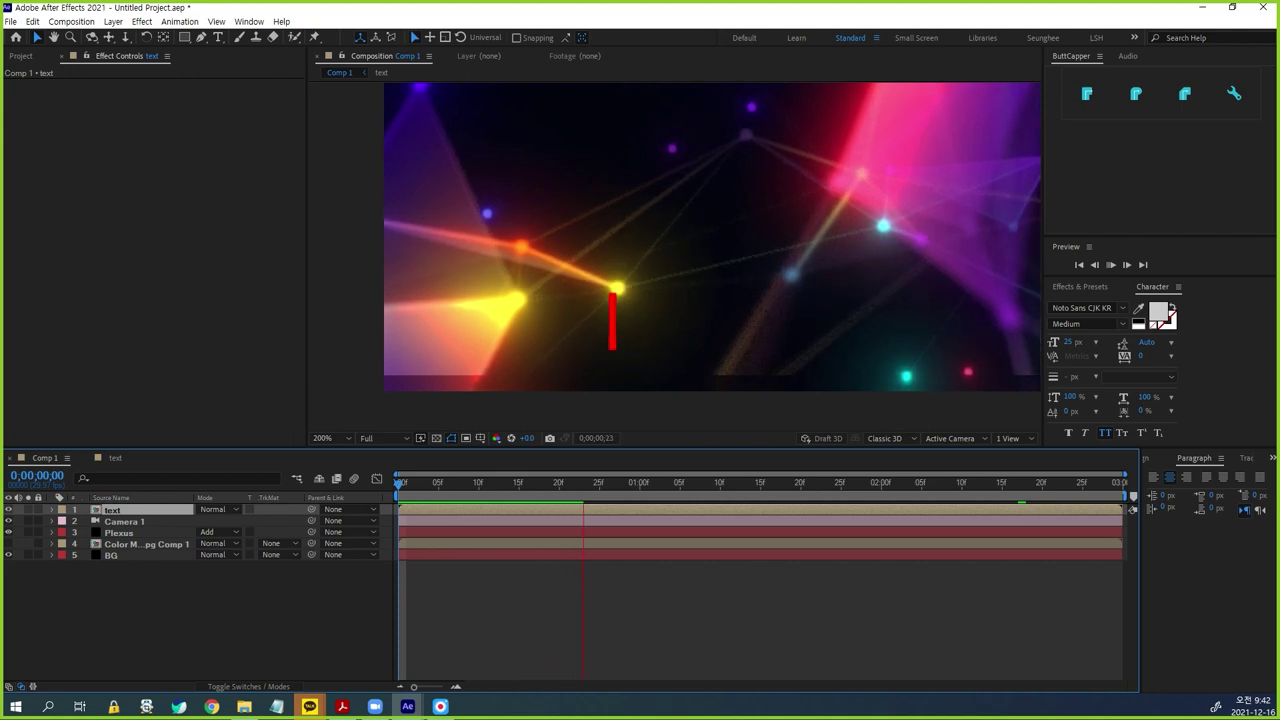
key("shift+/")
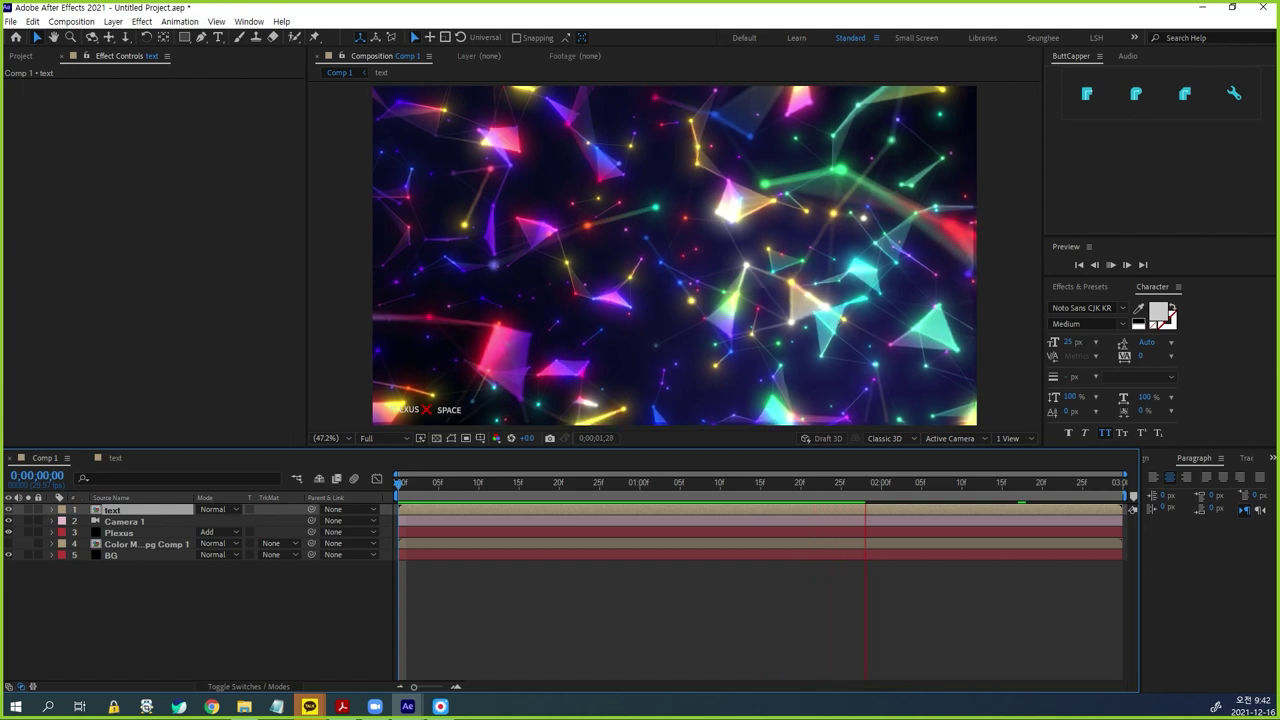
key("space")
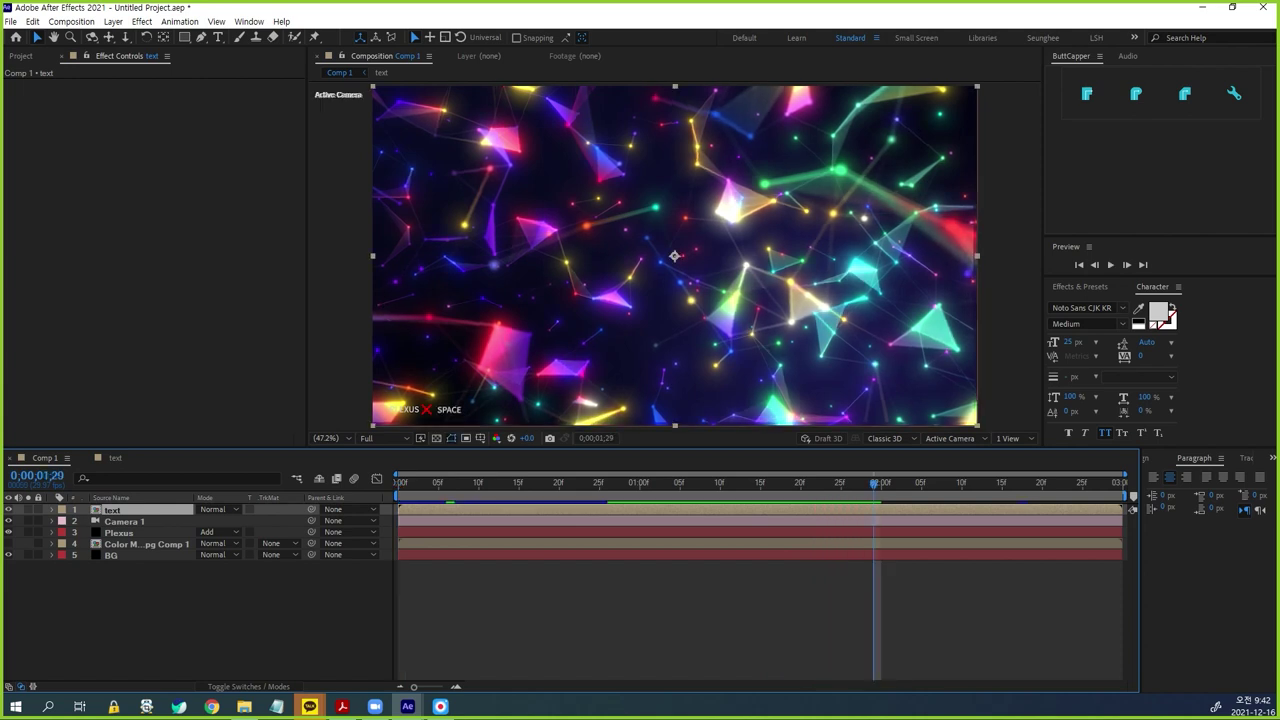
- Scale the text layer to 110% and reposition it so the title sits inside the frame's lower-left corner
key("s")
left_click_drag(243, 521, 251, 521)
left_click_drag(429, 420, 449, 397)
left_click_drag(694, 232, 718, 244)
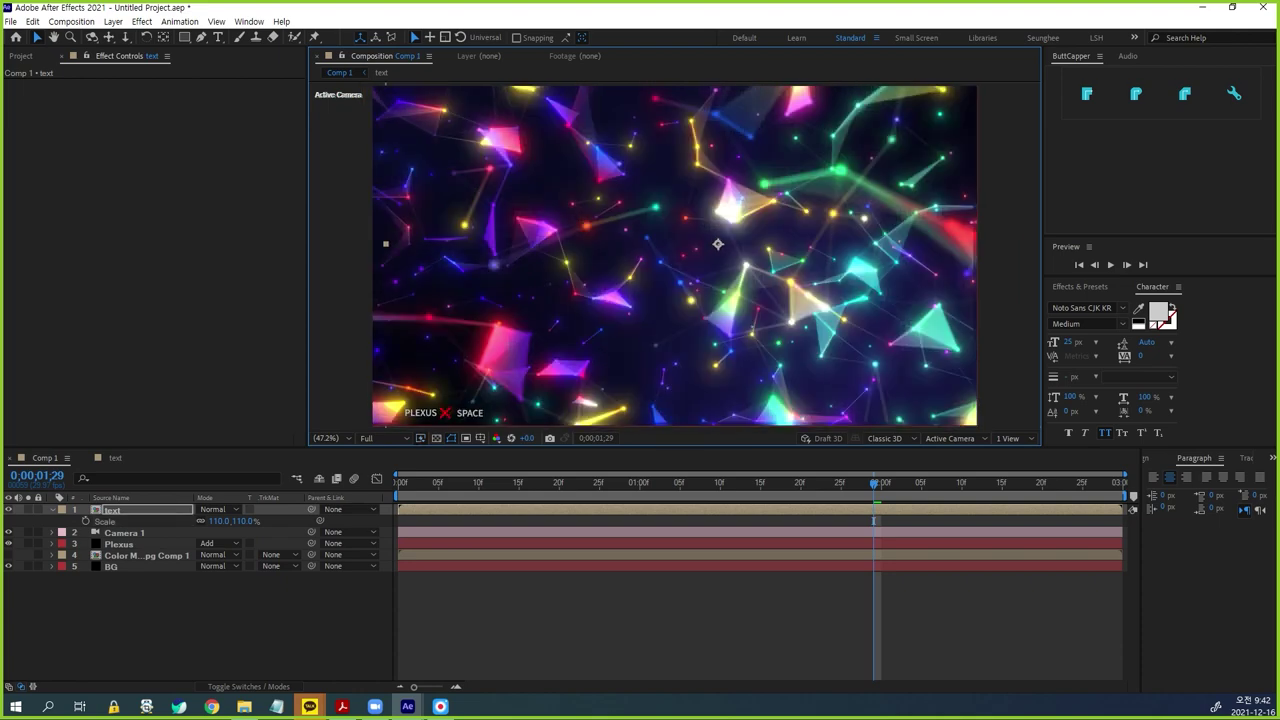
left_click_drag(717, 244, 723, 241)
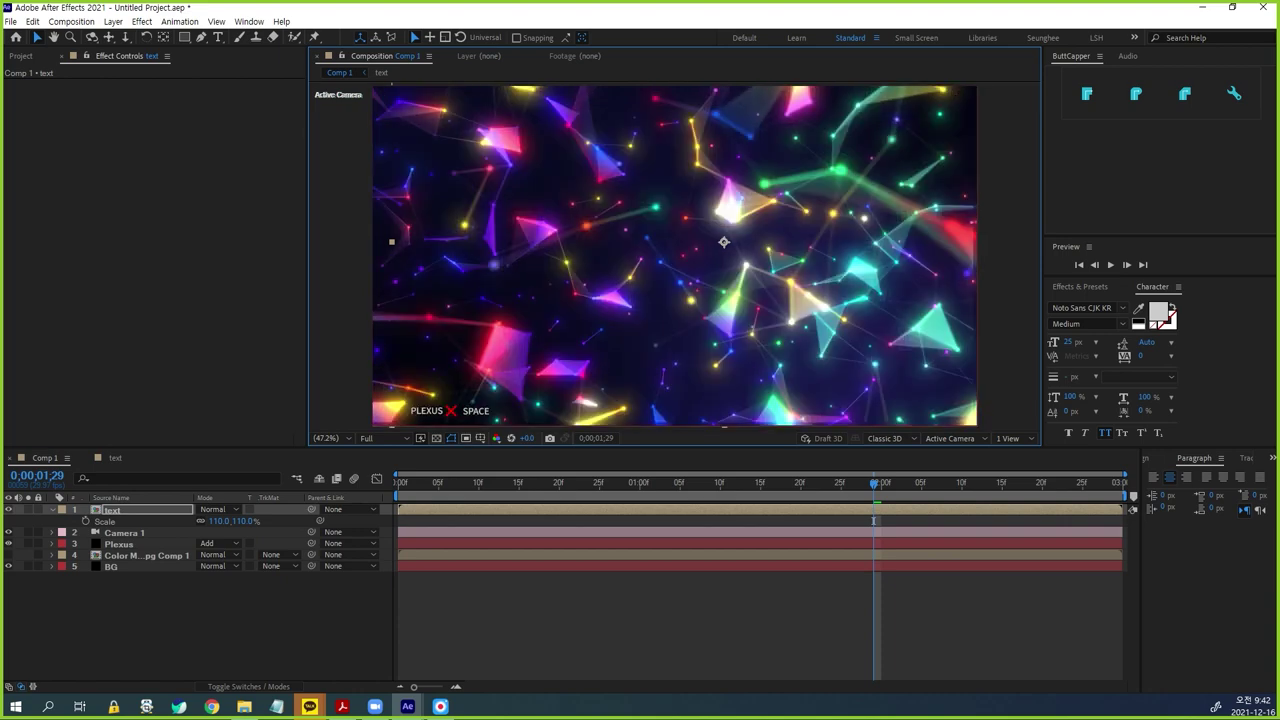
- Apply the Drop Shadow effect to the text layer with its default settings and preview the composition
left_click(113, 510)
key("ctrl+space")
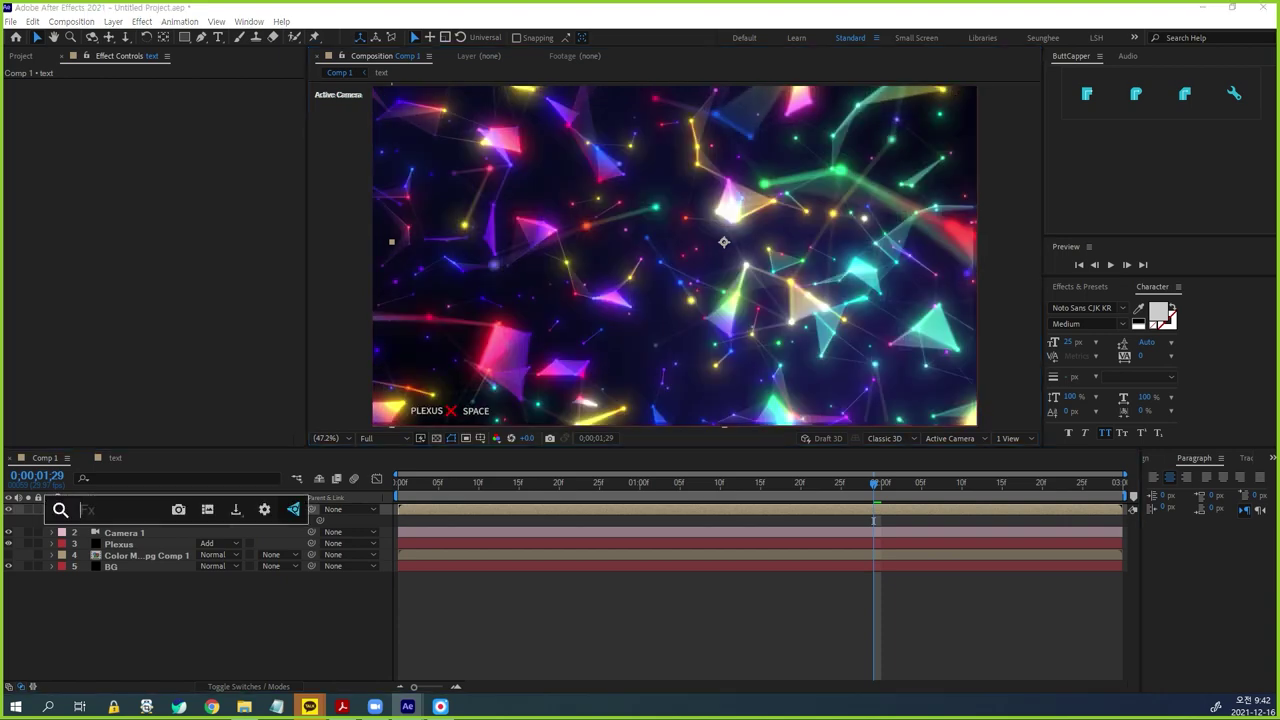
type("drop")
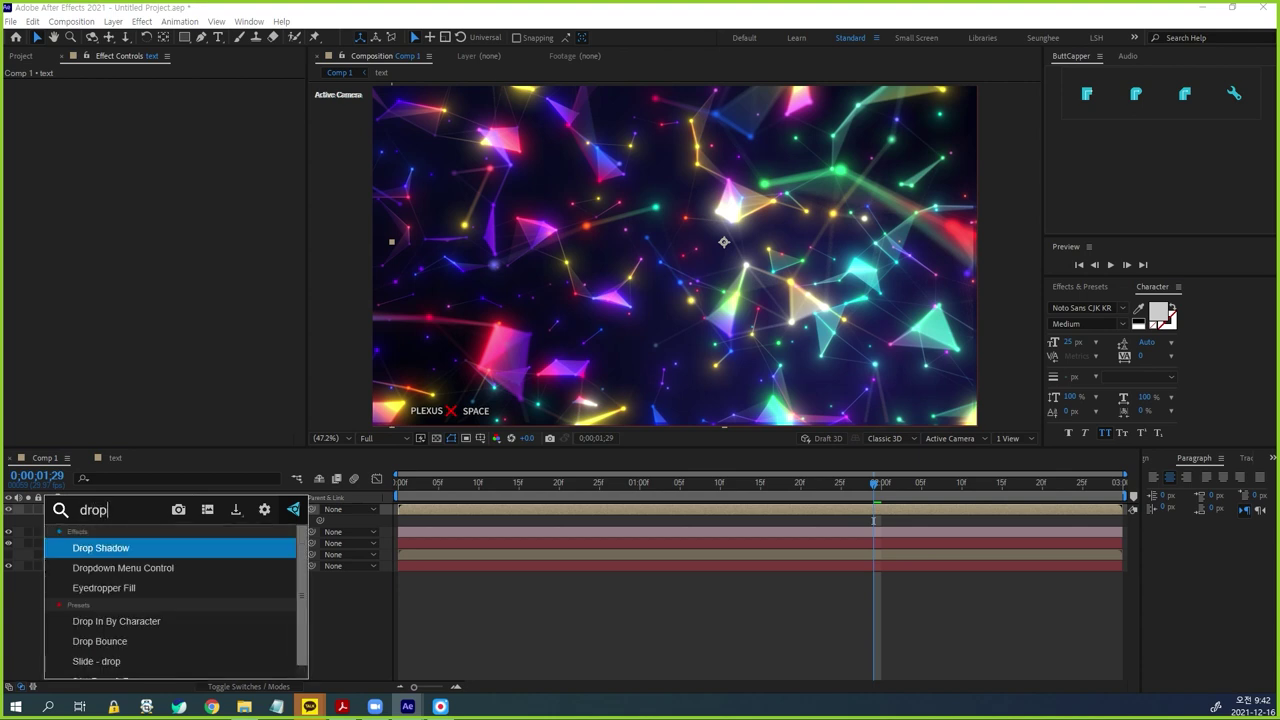
key("Return")
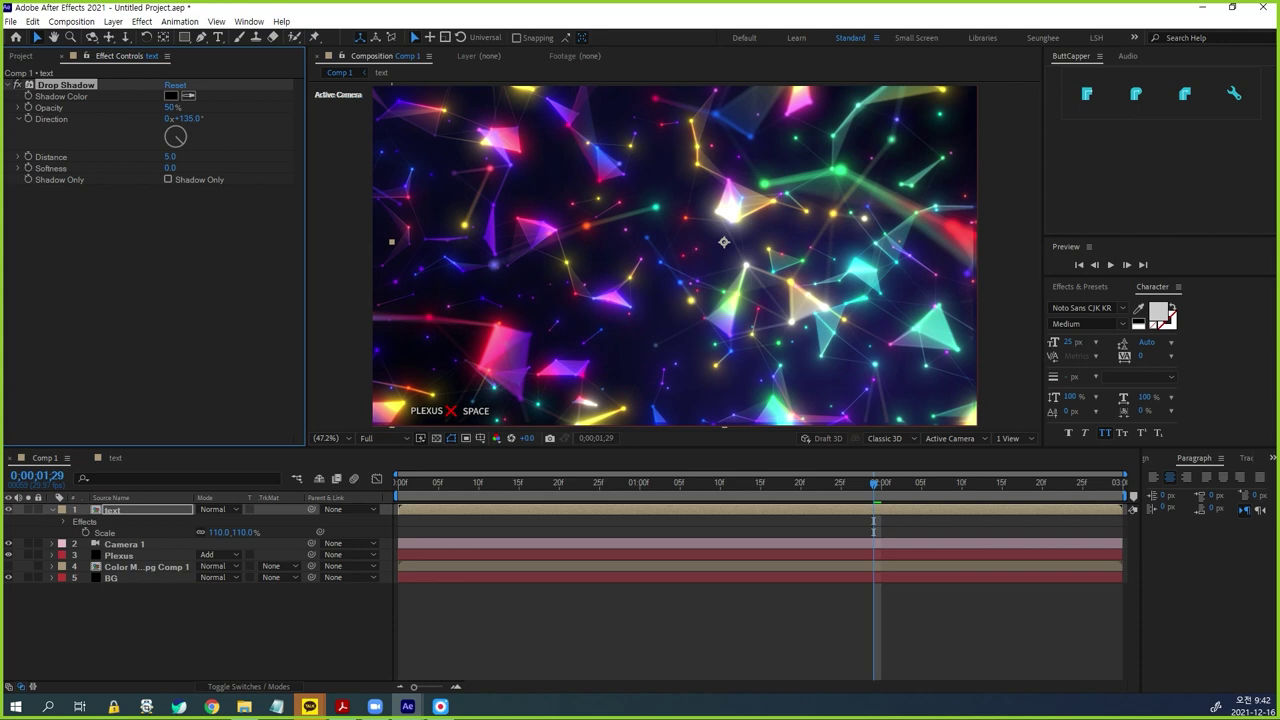
left_click(560, 630)
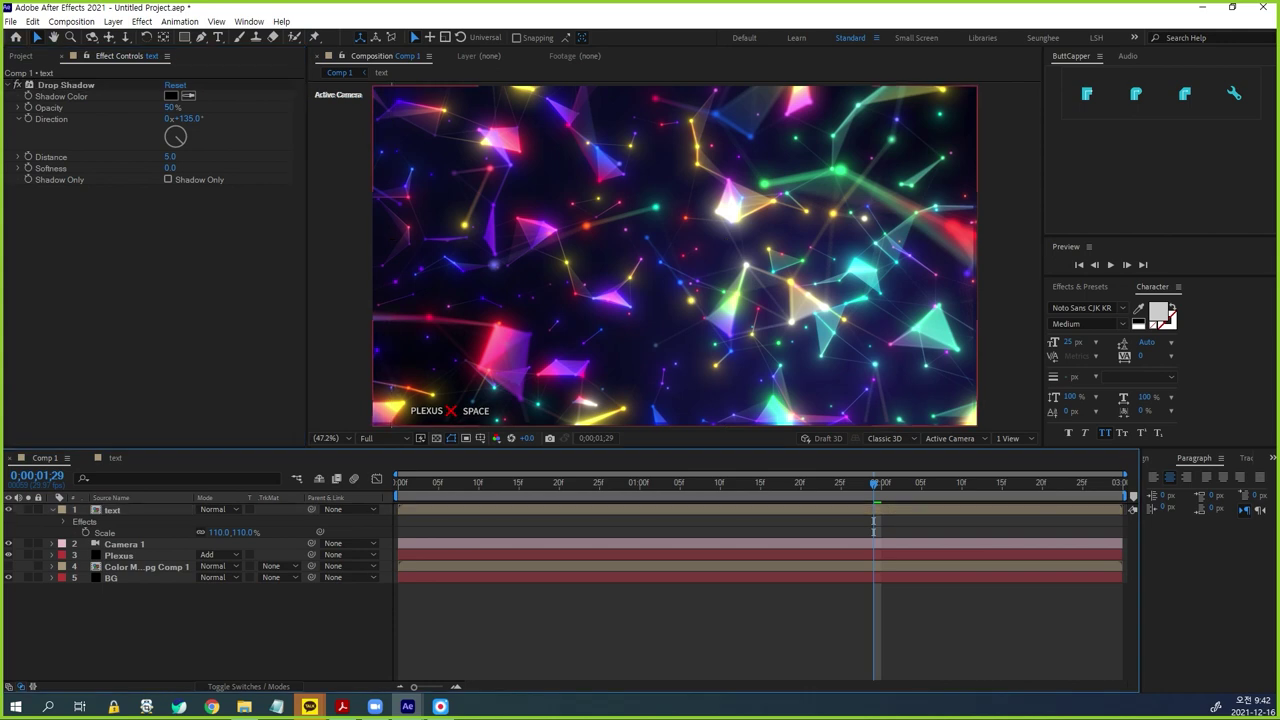
key("space")
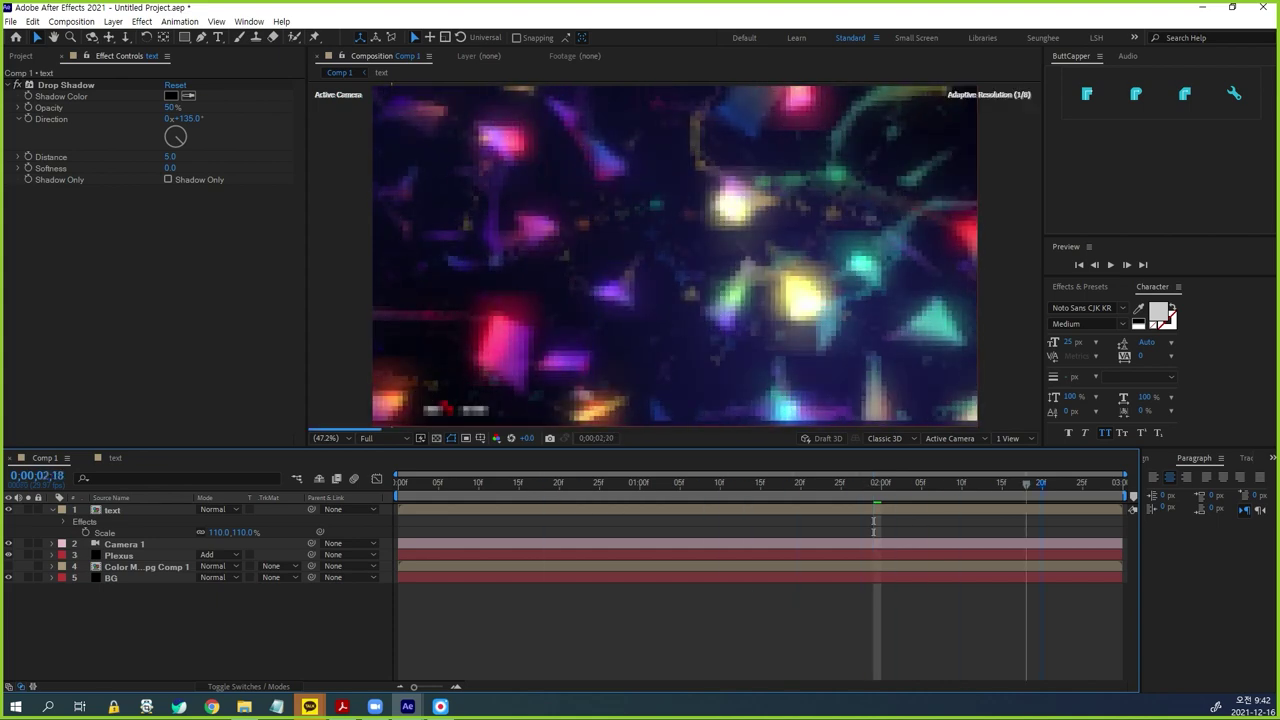